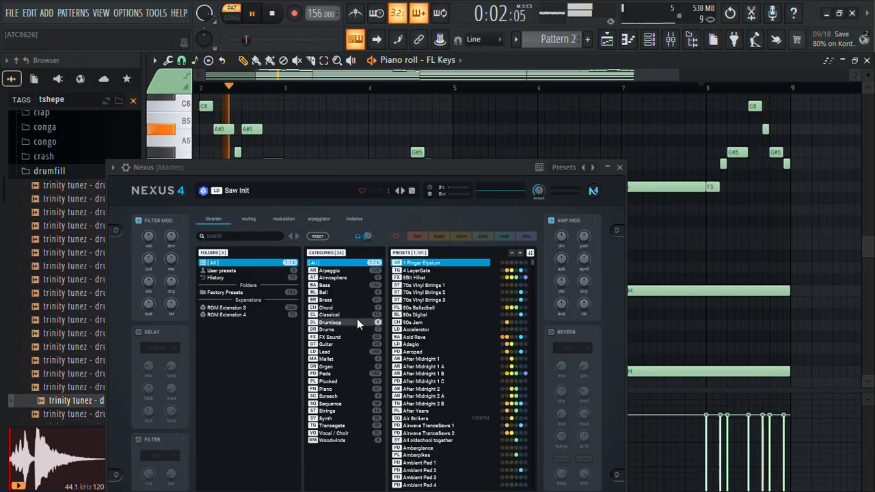
Load the Nexus Grandpiano preset from the Piano category in Nexus and close the plugin window.
{"action": "left_click", "coordinate": [326, 389]}
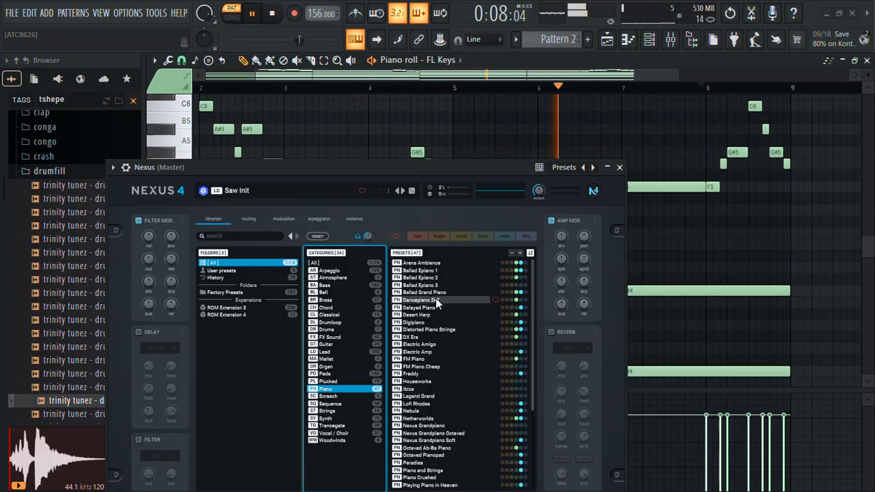
{"action": "left_click", "coordinate": [424, 425]}
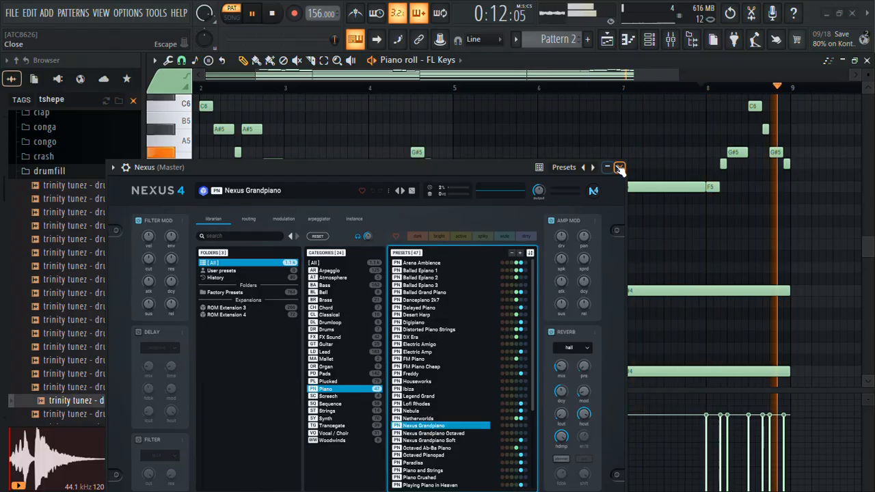
{"action": "left_click", "coordinate": [667, 61]}
Copy the FL Keys notes into the Nexus channel and transpose them up one octave.
{"action": "left_click", "coordinate": [652, 40]}
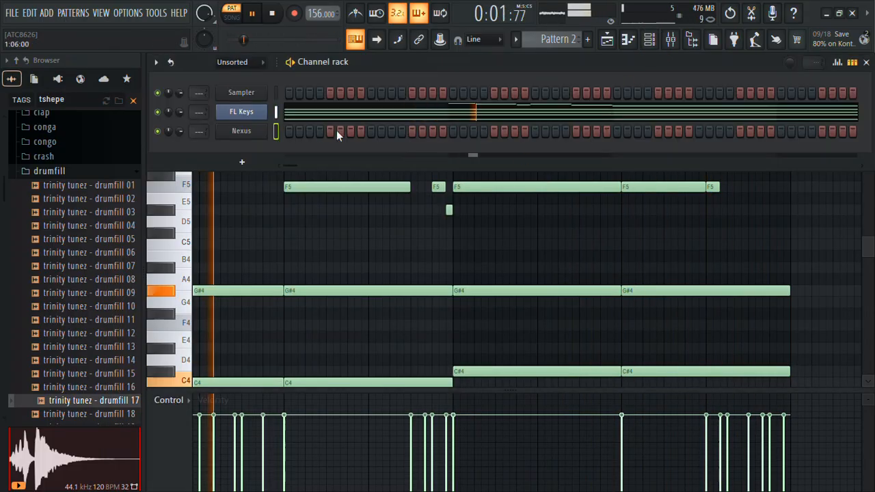
{"action": "left_click", "coordinate": [277, 132]}
{"action": "left_click", "coordinate": [301, 140]}
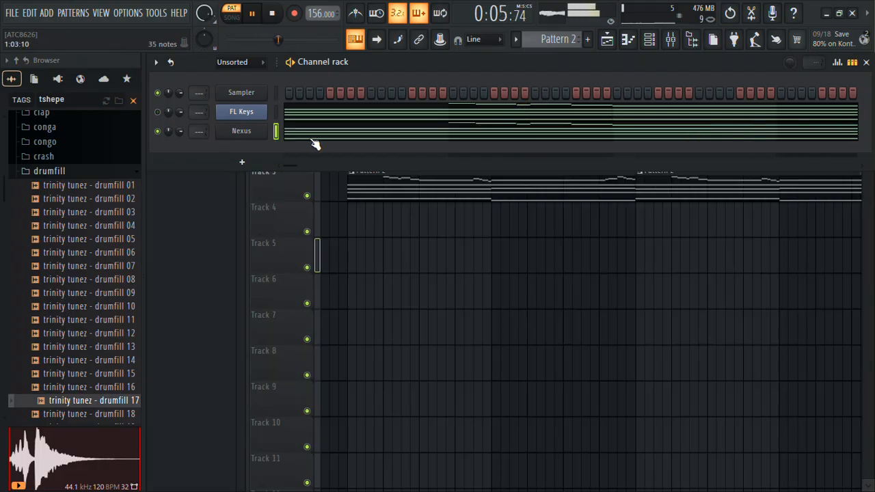
{"action": "key", "text": "ctrl+Up"}
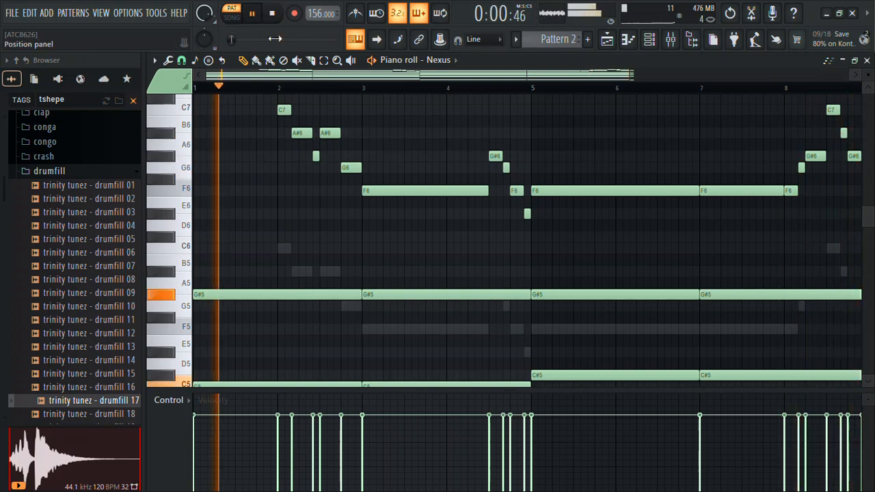
Strum the Nexus chords and randomize the note levels with low pan and velocity, no pitch variation and a different seed.
{"action": "key", "text": "alt+s"}
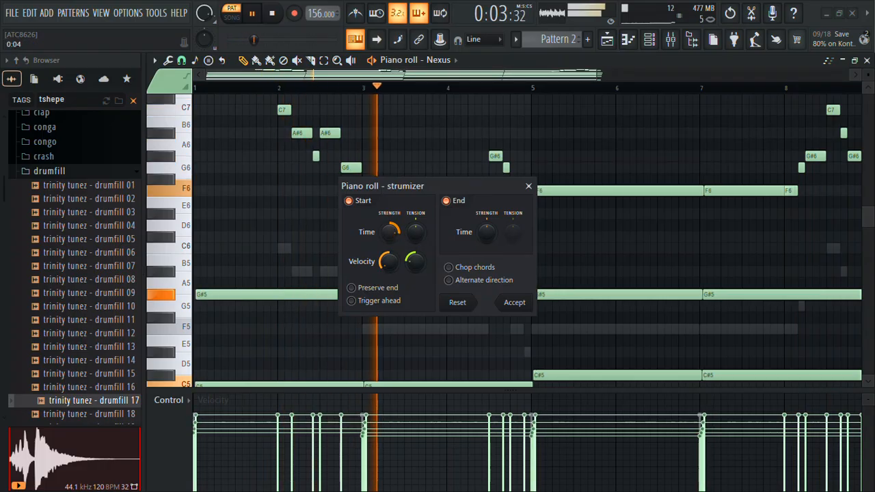
{"action": "left_click", "coordinate": [511, 303]}
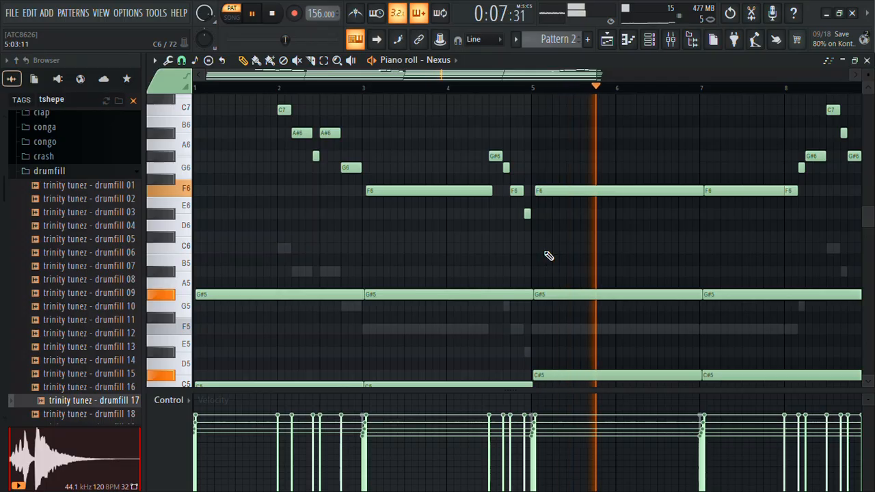
{"action": "key", "text": "alt+r"}
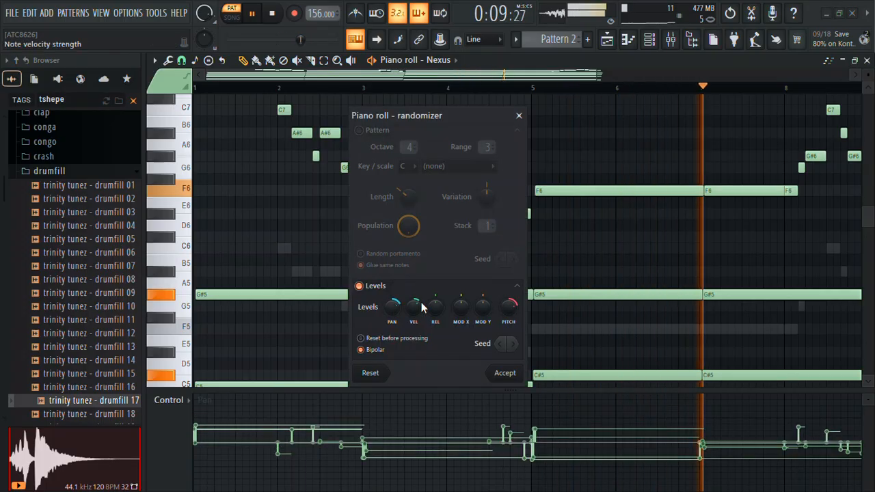
{"action": "left_click_drag", "start_coordinate": [508, 307], "coordinate": [507, 308]}
{"action": "mouse_move", "coordinate": [413, 307]}
{"action": "left_mouse_down"}
{"action": "mouse_move", "coordinate": [419, 316]}
{"action": "mouse_move", "coordinate": [416, 308]}
{"action": "left_mouse_up"}
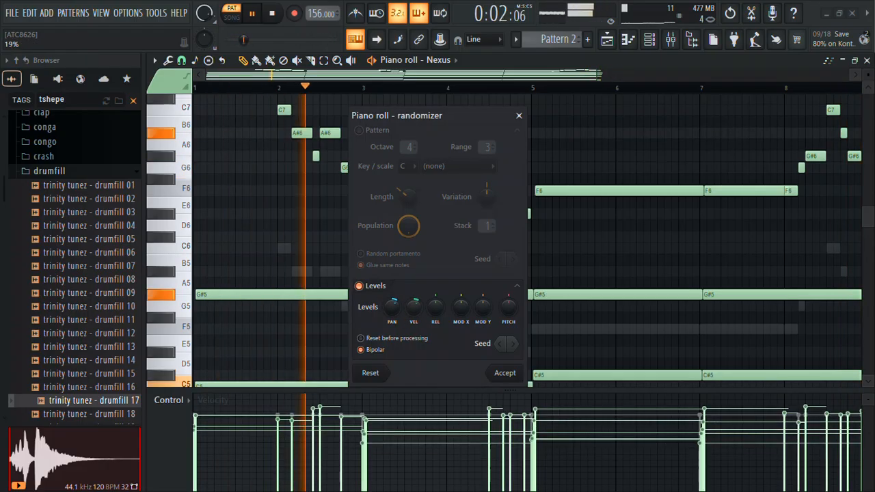
{"action": "left_click", "coordinate": [514, 344]}
{"action": "left_click", "coordinate": [513, 344]}
{"action": "left_click", "coordinate": [514, 344]}
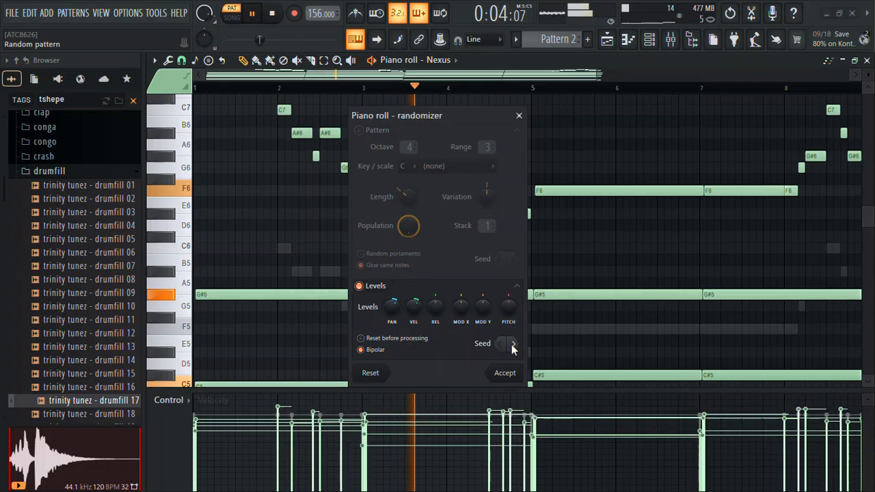
{"action": "left_click", "coordinate": [510, 374]}
Reset the level scaling settings and slightly scale down the velocities of the Nexus notes.
{"action": "key", "text": "alt+x"}
{"action": "key", "text": "Escape"}
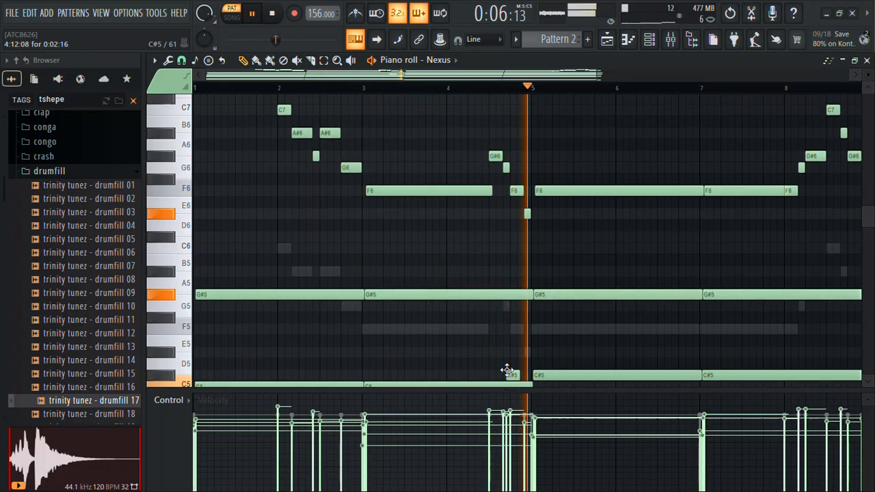
{"action": "key", "text": "alt+x"}
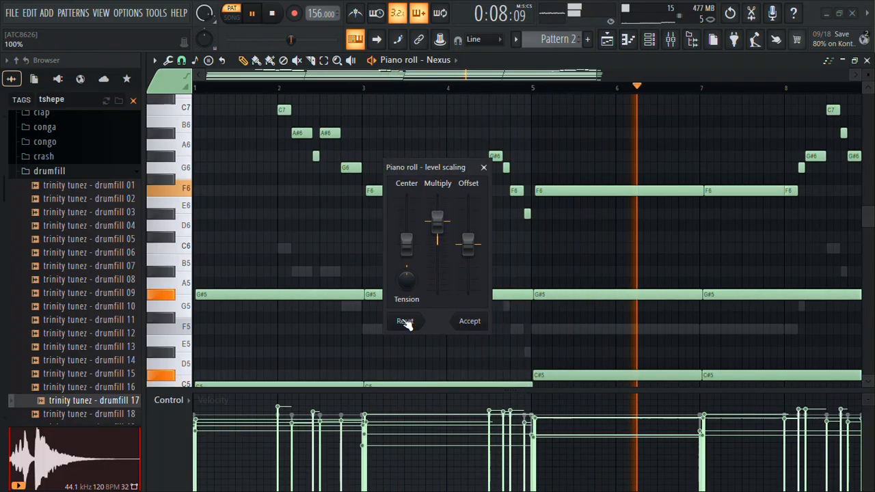
{"action": "left_click", "coordinate": [405, 322]}
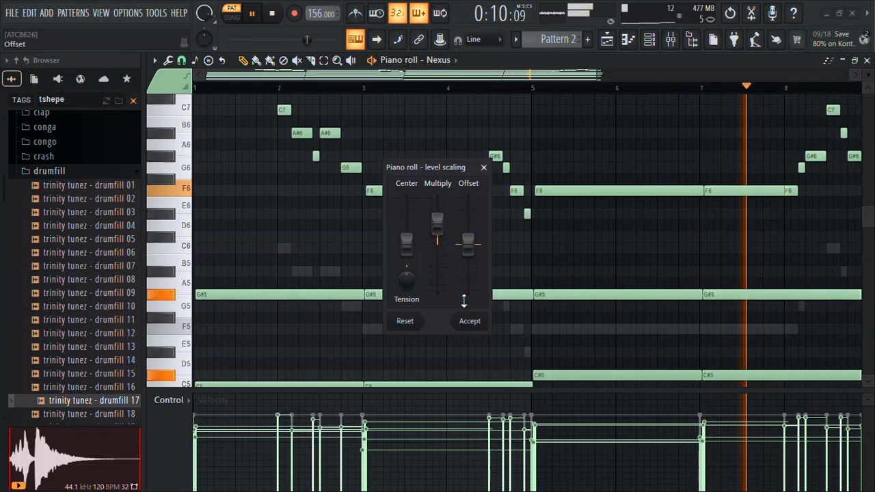
{"action": "left_click", "coordinate": [470, 321]}
Transpose all Nexus notes up one semitone.
{"action": "left_click_drag", "start_coordinate": [636, 64], "coordinate": [718, 76]}
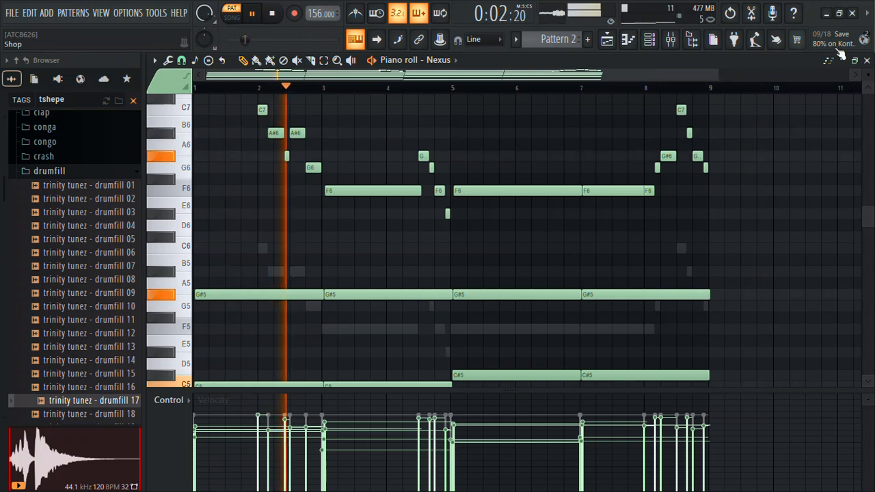
{"action": "scroll", "coordinate": [698, 191], "scroll_direction": "down", "scroll_amount": 2}
{"action": "scroll", "coordinate": [697, 191], "scroll_direction": "up", "scroll_amount": 2}
{"action": "key", "text": "shift+Up"}
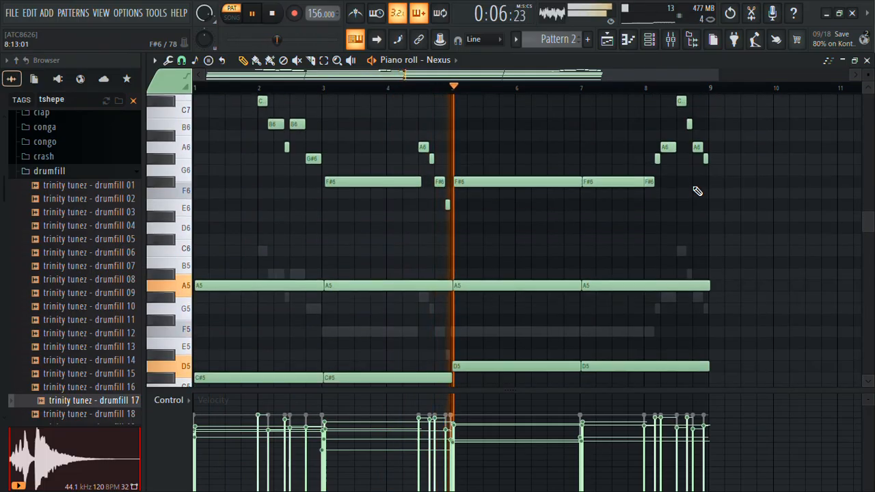
Check the pitch shift in the Holy Ghost choir clip's settings and play the arrangement from bar 9.
{"action": "left_click", "coordinate": [607, 39]}
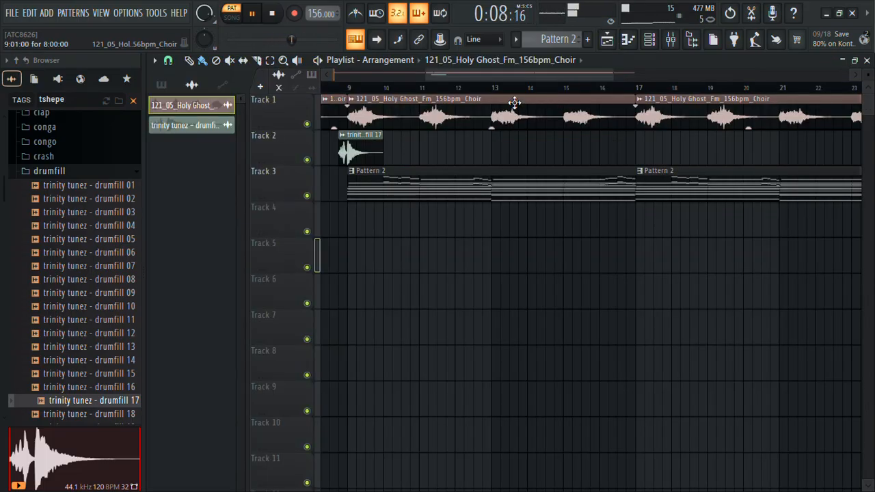
{"action": "double_click", "coordinate": [515, 102]}
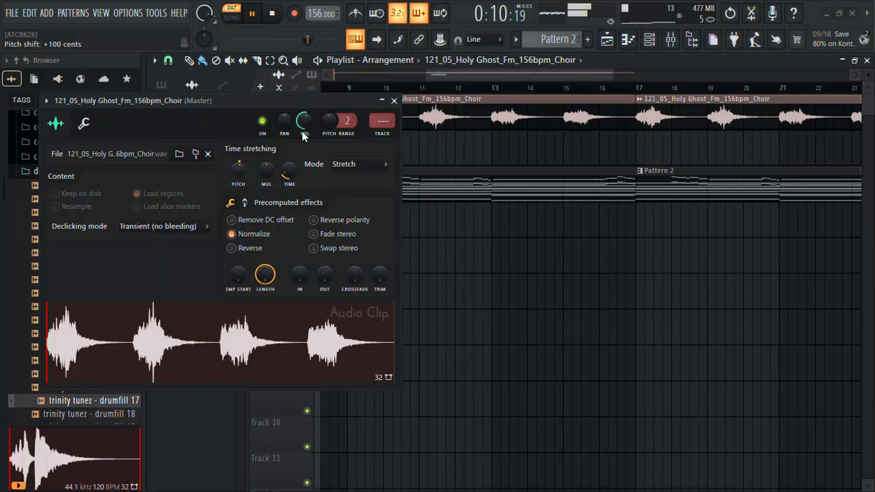
{"action": "left_click", "coordinate": [394, 100]}
{"action": "left_click", "coordinate": [352, 88]}
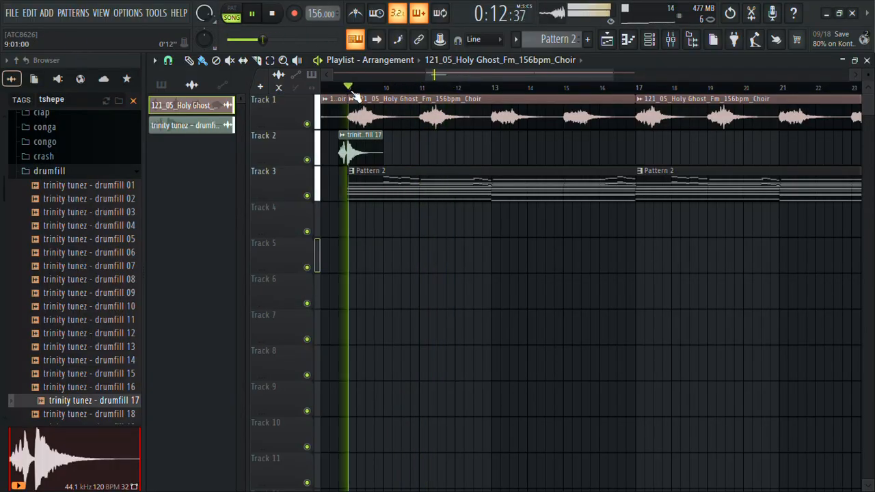
Show the Unsorted channels and add a Lounge Lizard EP-4 instrument channel.
{"action": "left_click", "coordinate": [648, 42]}
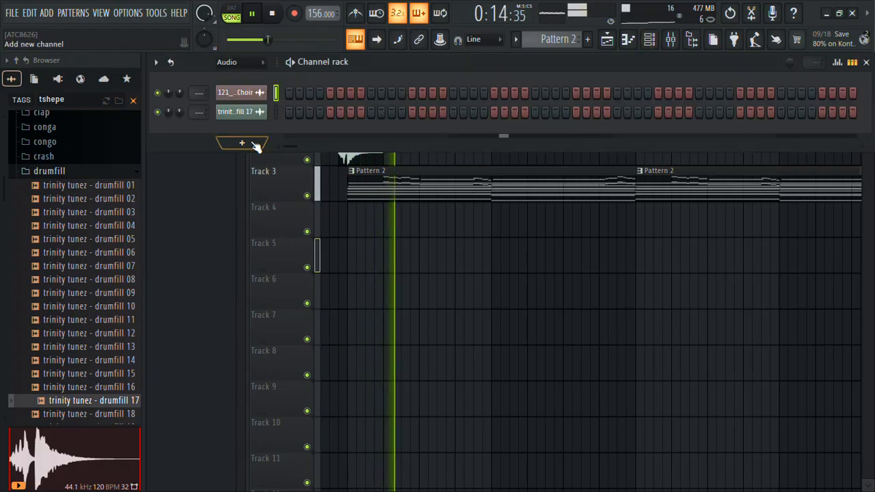
{"action": "left_click", "coordinate": [236, 63]}
{"action": "left_click", "coordinate": [239, 108]}
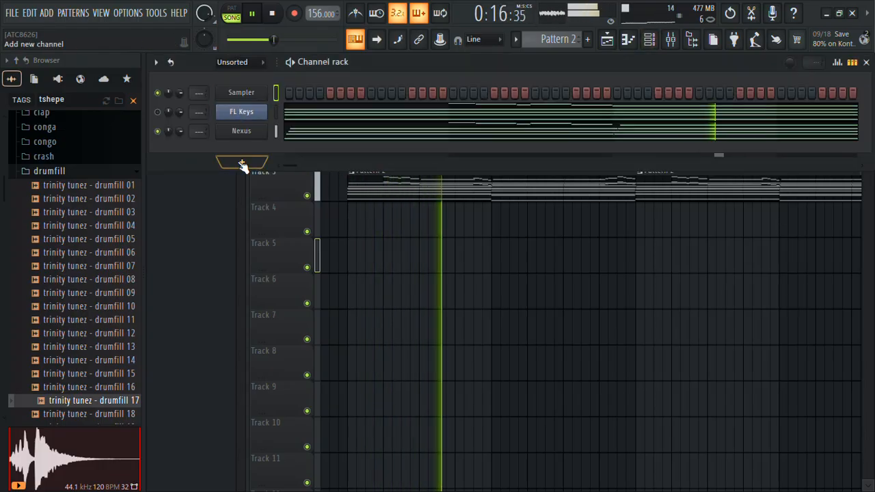
{"action": "left_click", "coordinate": [241, 162]}
{"action": "mouse_move", "coordinate": [294, 255]}
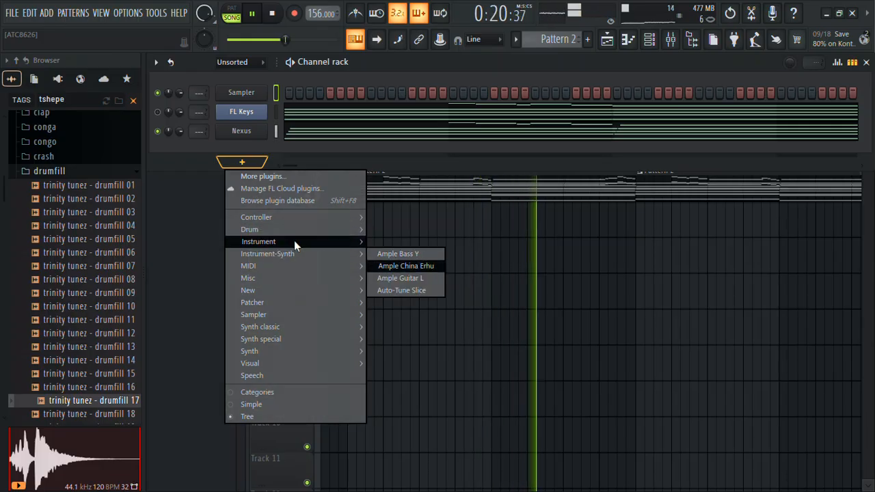
{"action": "mouse_move", "coordinate": [354, 246]}
{"action": "left_click", "coordinate": [398, 279]}
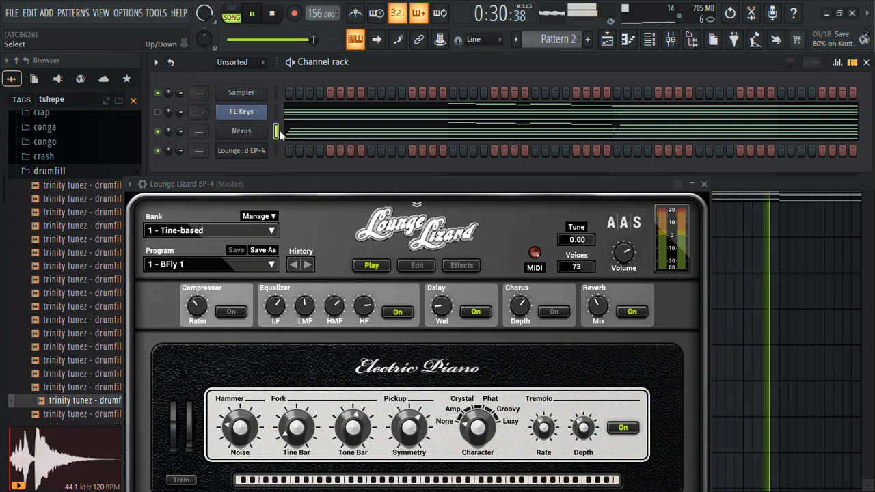
Copy the Nexus notes into the Lounge Lizard EP-4 channel and switch its bank to 6 - Pianorgans.
{"action": "left_click", "coordinate": [276, 150]}
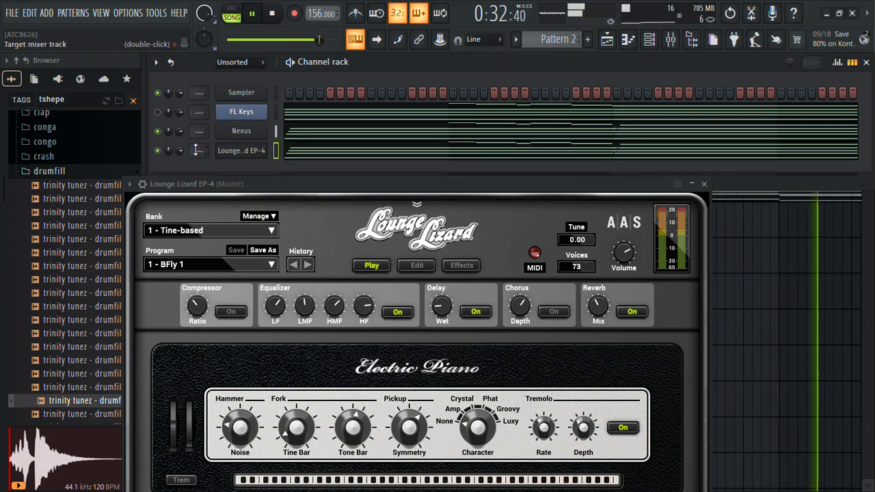
{"action": "left_click", "coordinate": [208, 229]}
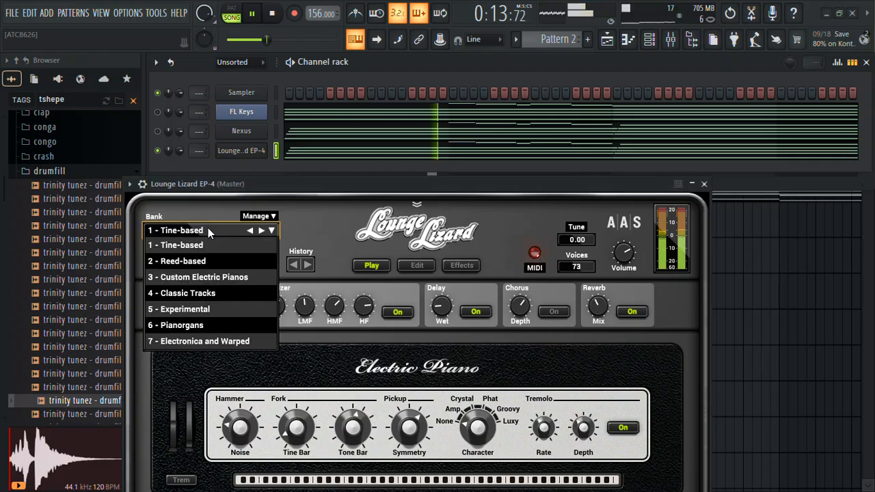
{"action": "left_click", "coordinate": [210, 326]}
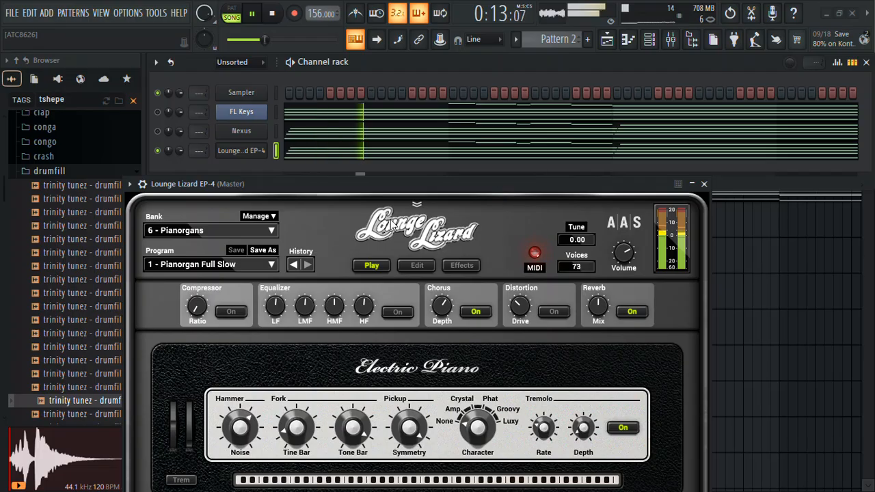
Delete the melody notes above A5 from the Lounge Lizard EP-4 part, keeping only the chords.
{"action": "left_click", "coordinate": [704, 183]}
{"action": "left_click", "coordinate": [555, 152]}
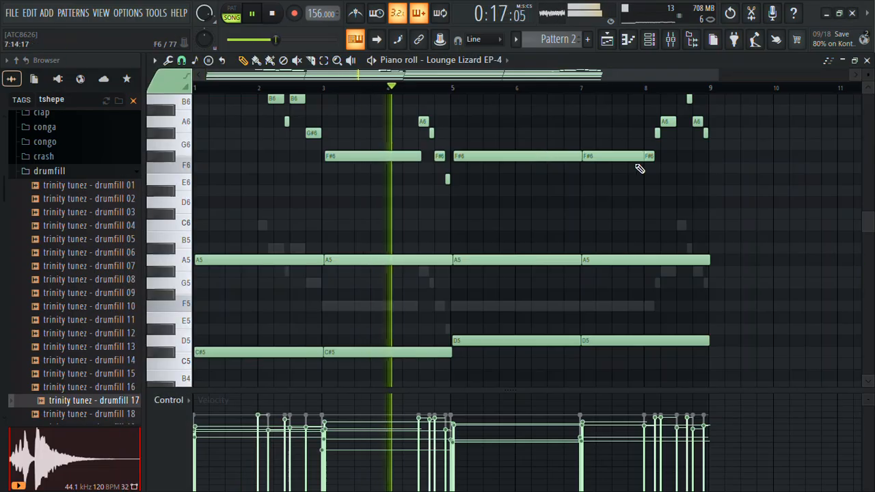
{"action": "left_click_drag", "start_coordinate": [749, 198], "coordinate": [216, 39]}
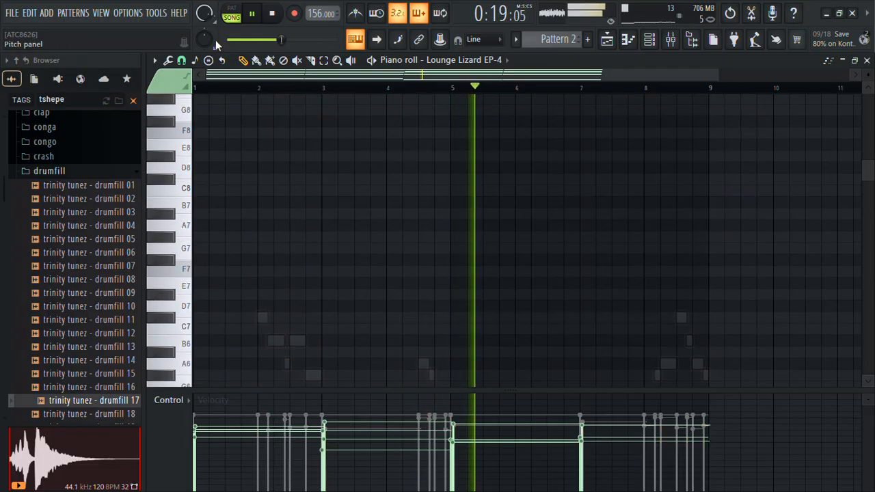
{"action": "left_click_drag", "start_coordinate": [871, 169], "coordinate": [867, 198]}
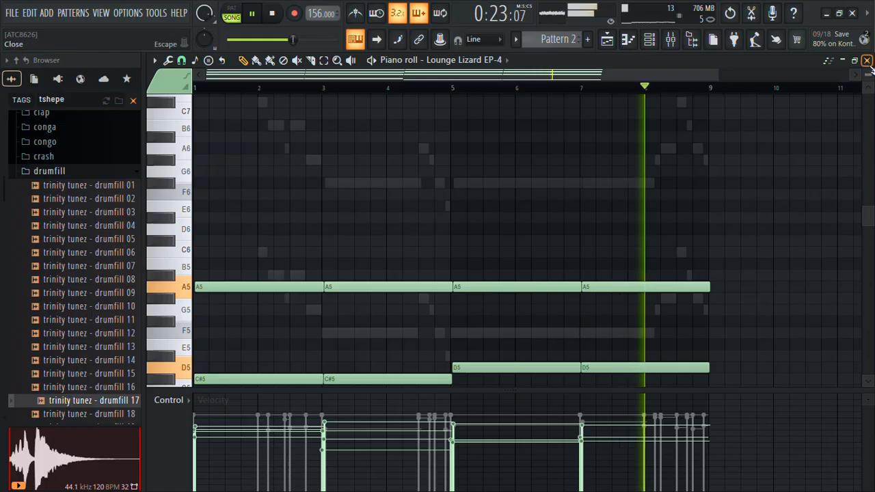
{"action": "left_click", "coordinate": [867, 61]}
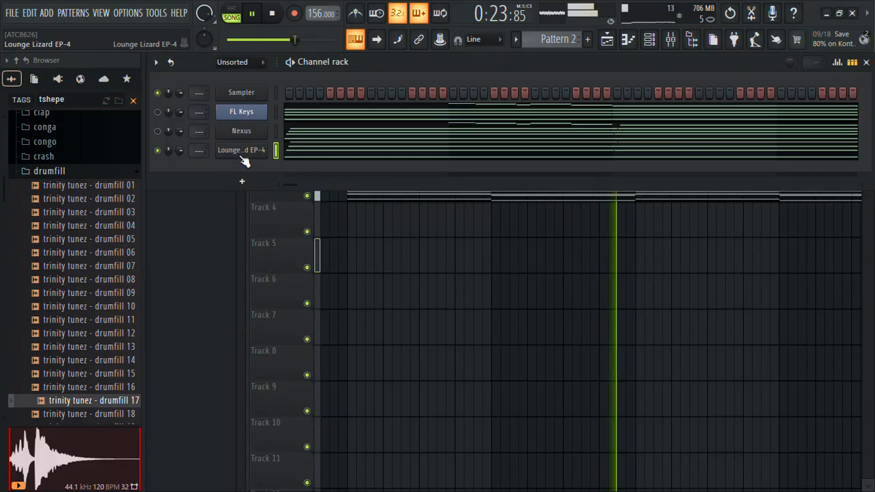
Change the Lounge Lizard program to 2 - Pianorgan Attack and close the plugin window.
{"action": "left_click", "coordinate": [242, 152]}
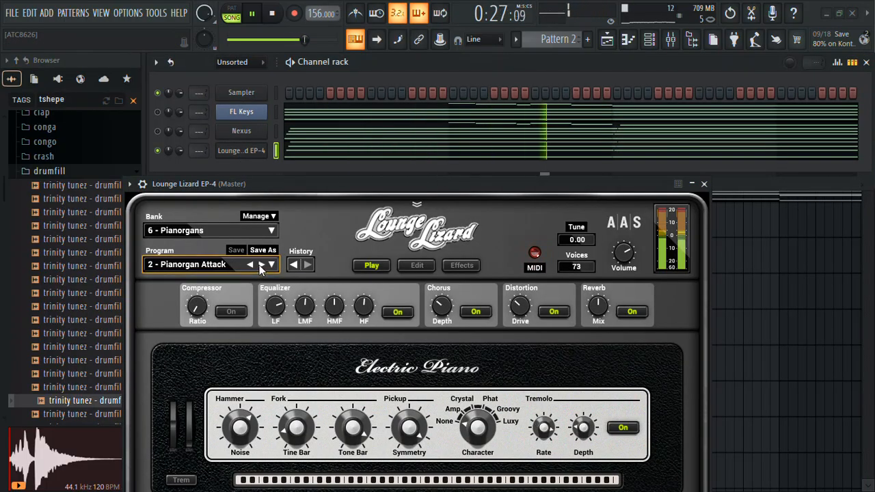
{"action": "left_click", "coordinate": [704, 184]}
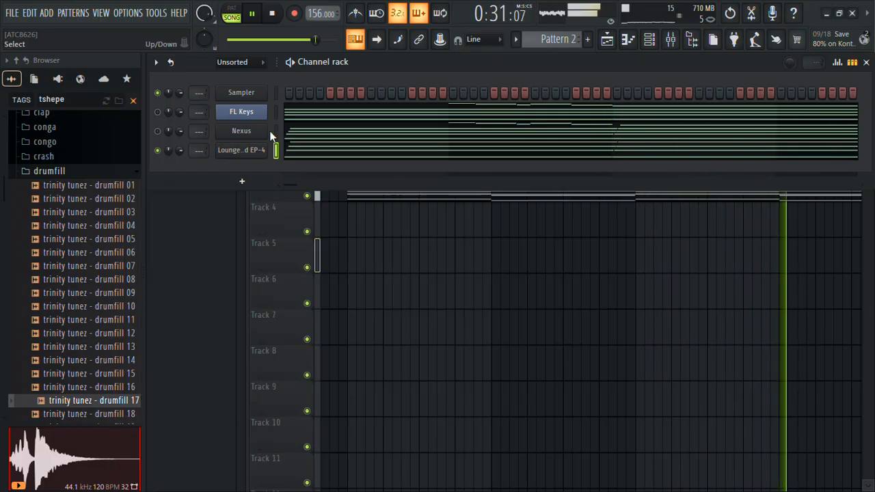
Delete the A5, C#5 and F#4 chord notes in bars 1 to 4 of the Nexus part.
{"action": "left_click", "coordinate": [316, 135]}
{"action": "right_click", "coordinate": [345, 286]}
{"action": "right_click", "coordinate": [293, 290]}
{"action": "scroll", "coordinate": [307, 326], "scroll_direction": "down", "scroll_amount": 5}
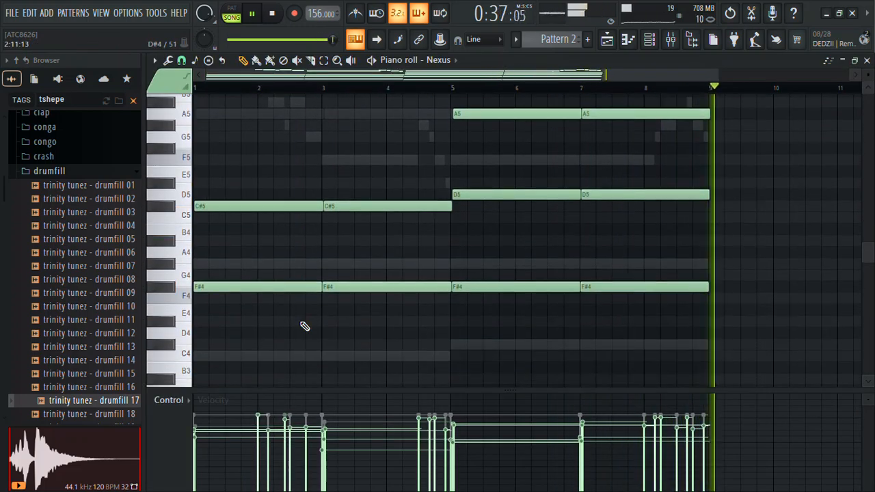
{"action": "right_click", "coordinate": [301, 287]}
{"action": "right_click", "coordinate": [308, 206]}
{"action": "right_click", "coordinate": [376, 206]}
{"action": "right_click", "coordinate": [410, 287]}
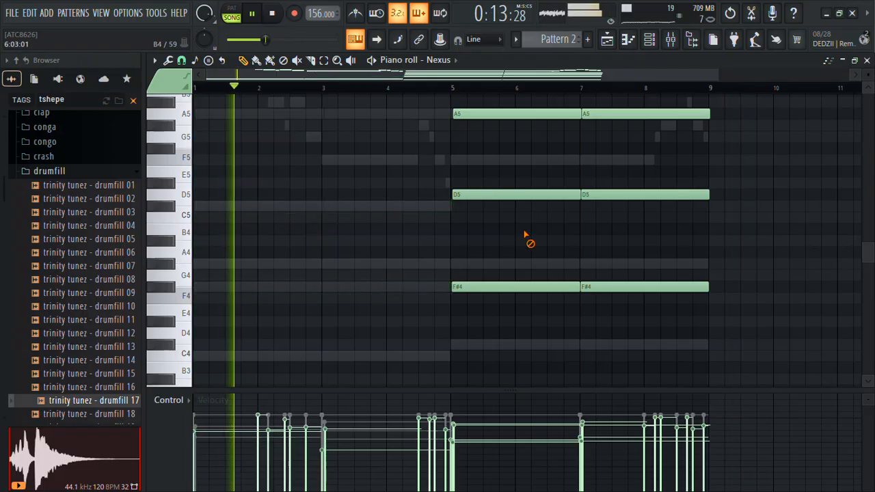
Delete the A5, D5 and F#4 chord notes in bars 5 to 8 of the Nexus part and close the piano roll.
{"action": "right_click", "coordinate": [526, 194]}
{"action": "right_click", "coordinate": [537, 286]}
{"action": "right_click", "coordinate": [590, 287]}
{"action": "right_click", "coordinate": [596, 194]}
{"action": "right_click", "coordinate": [557, 114]}
{"action": "right_click", "coordinate": [595, 114]}
{"action": "scroll", "coordinate": [621, 127], "scroll_direction": "down", "scroll_amount": 5}
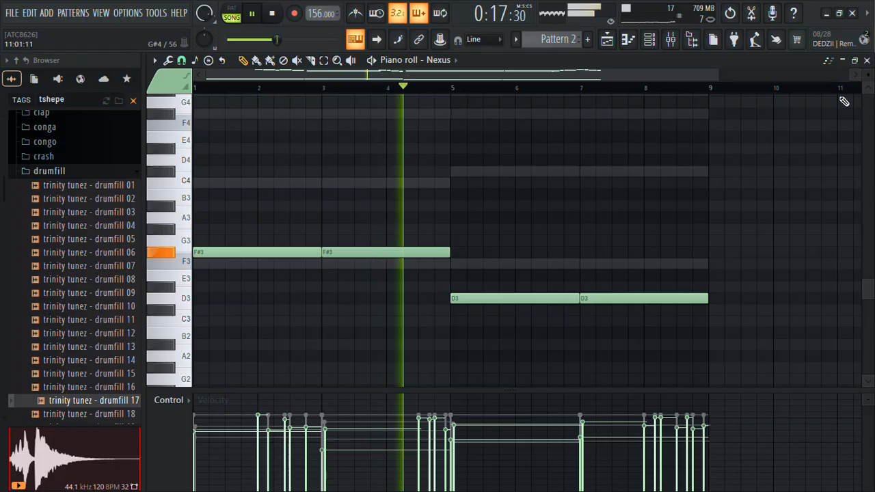
{"action": "left_click", "coordinate": [867, 60]}
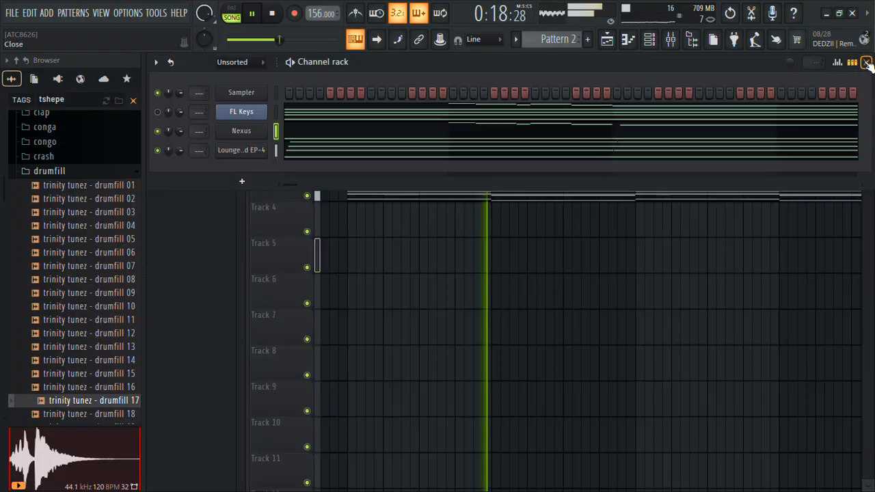
Delete the F#3 notes in bars 1 to 4 and the D3 notes in bars 5 to 8 of the Lounge Lizard EP-4 part.
{"action": "left_click", "coordinate": [160, 150]}
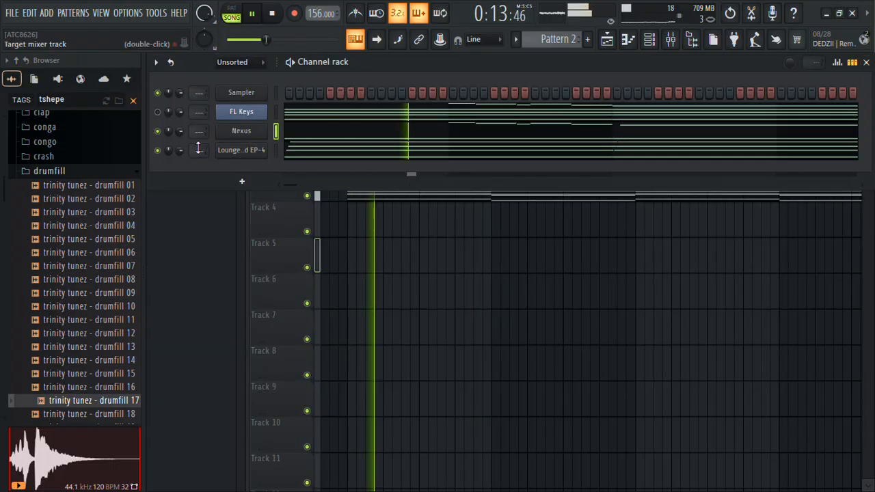
{"action": "left_click", "coordinate": [301, 155]}
{"action": "scroll", "coordinate": [320, 265], "scroll_direction": "down", "scroll_amount": 2}
{"action": "right_click", "coordinate": [286, 184]}
{"action": "right_click", "coordinate": [383, 183]}
{"action": "right_click", "coordinate": [465, 230]}
{"action": "right_click", "coordinate": [604, 230]}
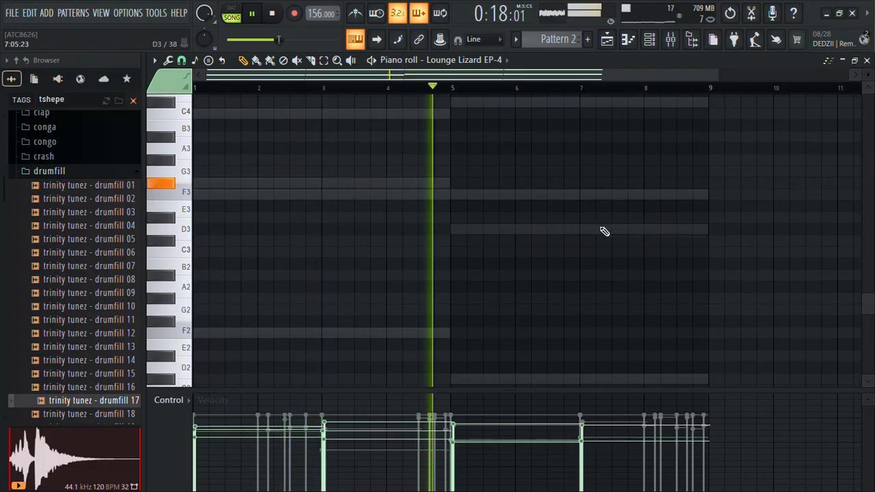
{"action": "left_click", "coordinate": [868, 60]}
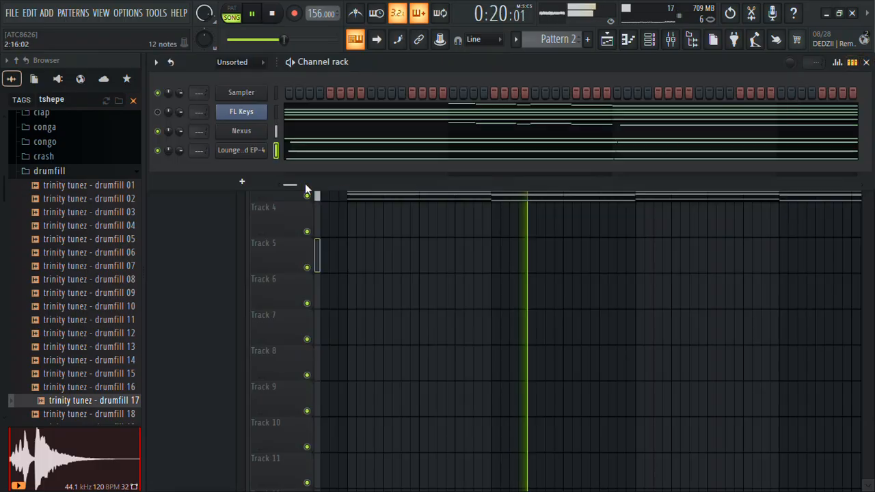
Change the Lounge Lizard program to 5 - Pianorgan Plain 2 with the Nexus channel muted, and close the plugin window.
{"action": "left_click", "coordinate": [249, 152]}
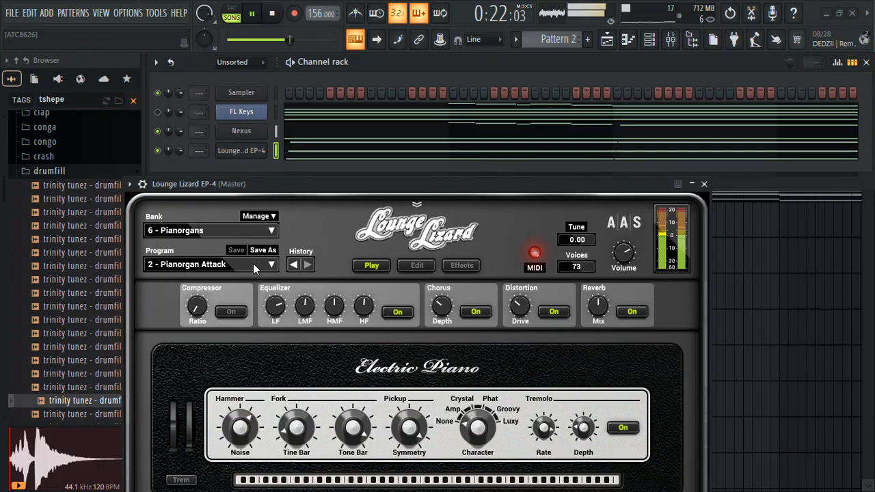
{"action": "scroll", "coordinate": [257, 265], "scroll_direction": "down", "scroll_amount": 1}
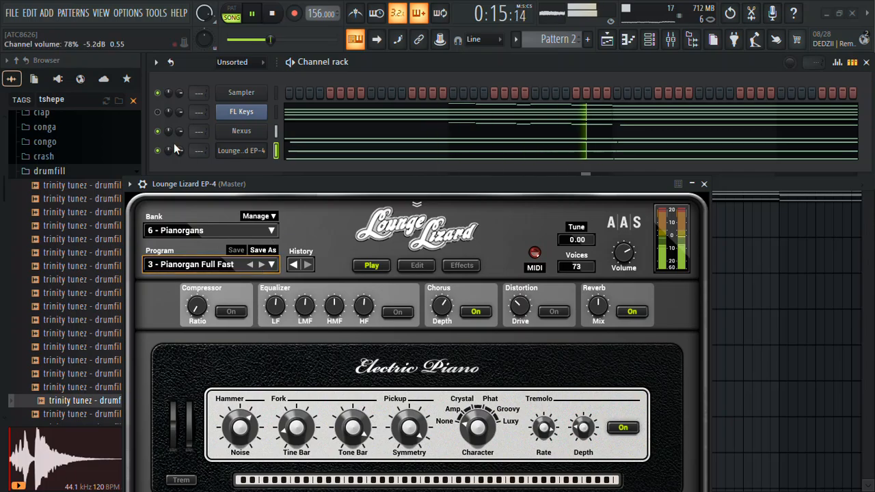
{"action": "scroll", "coordinate": [256, 265], "scroll_direction": "down", "scroll_amount": 1}
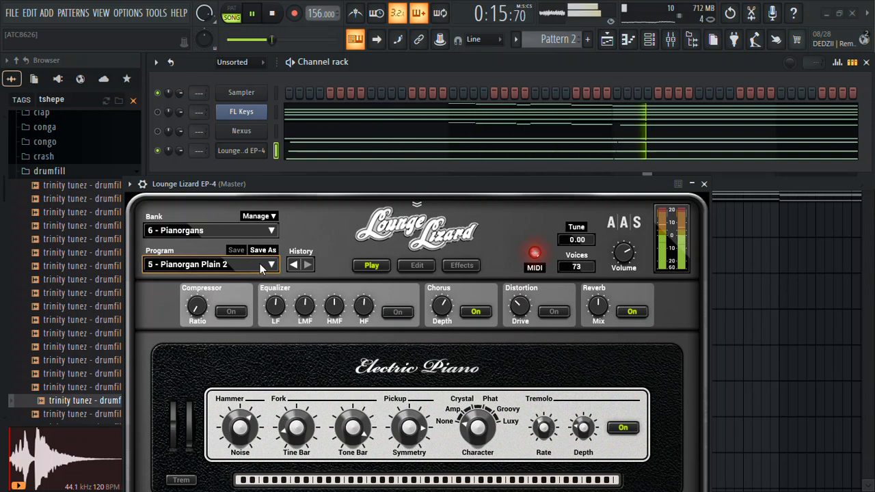
{"action": "left_click", "coordinate": [705, 184]}
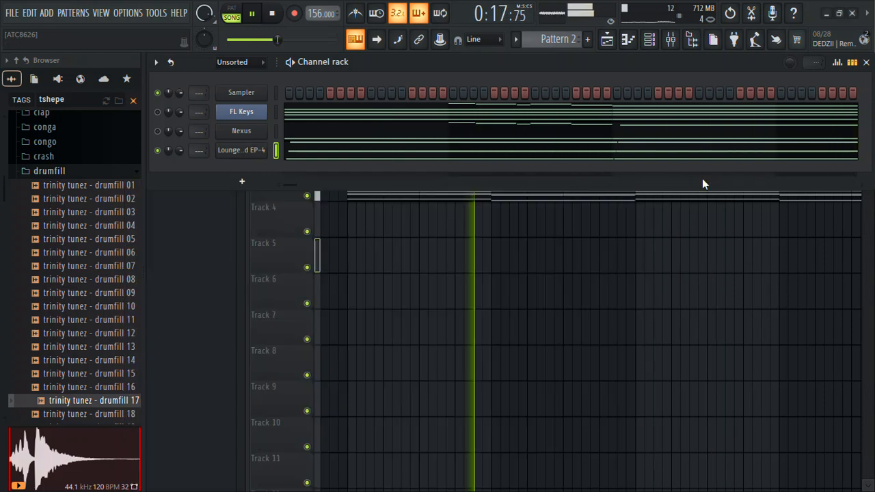
Add a short C#6 note at the start of bar 4 in the Lounge Lizard part and shorten the preceding A5 note to end there.
{"action": "left_click", "coordinate": [396, 156]}
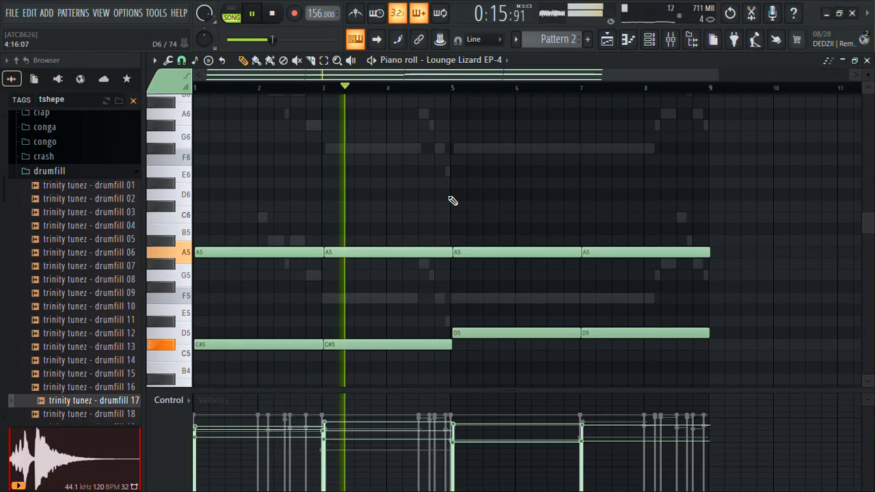
{"action": "key", "text": "space"}
{"action": "mouse_move", "coordinate": [387, 195]}
{"action": "left_mouse_down"}
{"action": "mouse_move", "coordinate": [389, 180]}
{"action": "mouse_move", "coordinate": [388, 226]}
{"action": "mouse_move", "coordinate": [386, 205]}
{"action": "left_mouse_up"}
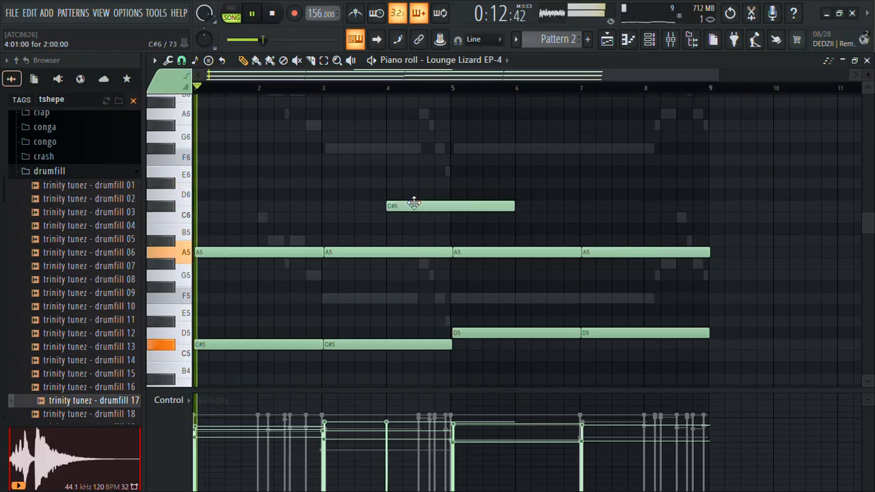
{"action": "left_click_drag", "start_coordinate": [516, 206], "coordinate": [431, 217]}
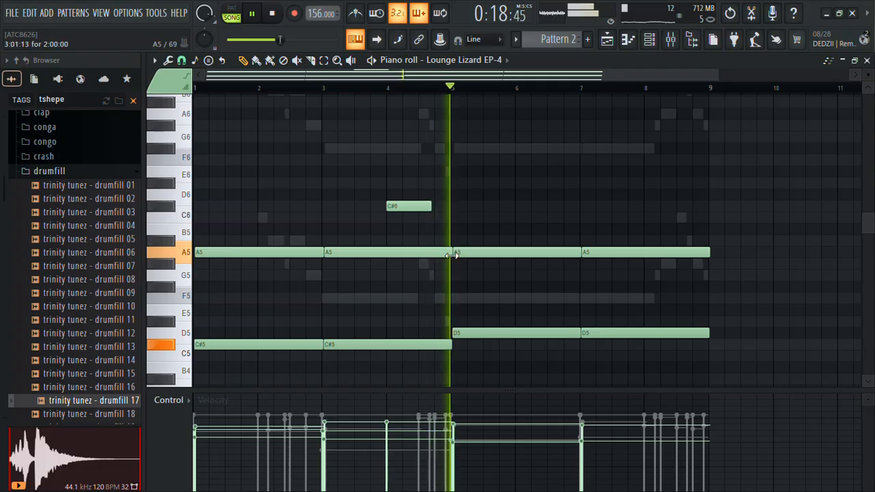
{"action": "left_click_drag", "start_coordinate": [450, 253], "coordinate": [385, 265]}
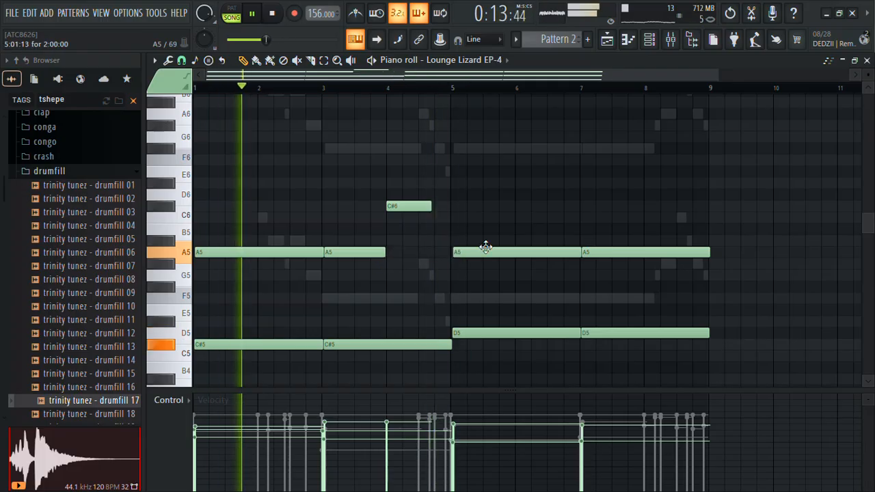
Lower the A5 notes in bars 1 to 3 and in bars 5 to 6 by one octave to A4.
{"action": "left_click_drag", "start_coordinate": [494, 258], "coordinate": [493, 257]}
{"action": "scroll", "coordinate": [498, 260], "scroll_direction": "down", "scroll_amount": 5}
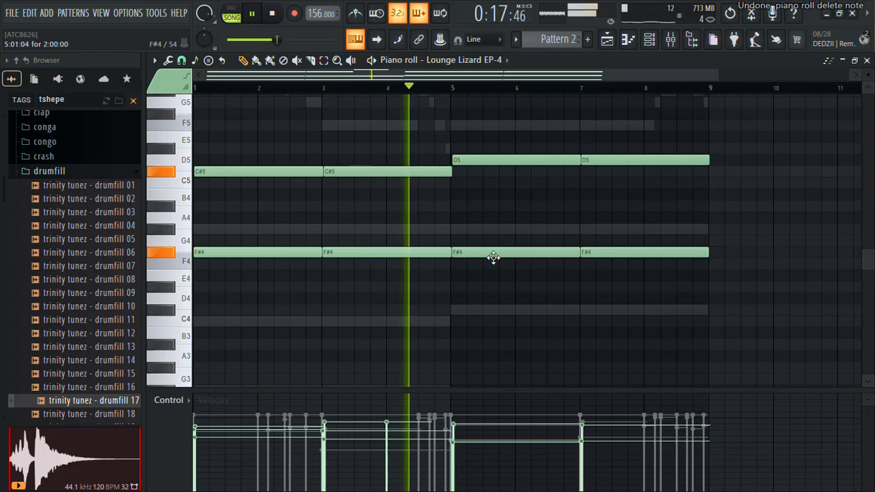
{"action": "scroll", "coordinate": [498, 264], "scroll_direction": "up", "scroll_amount": 2}
{"action": "scroll", "coordinate": [499, 263], "scroll_direction": "up", "scroll_amount": 3}
{"action": "left_click", "coordinate": [475, 147]}
{"action": "key", "text": "ctrl+Down"}
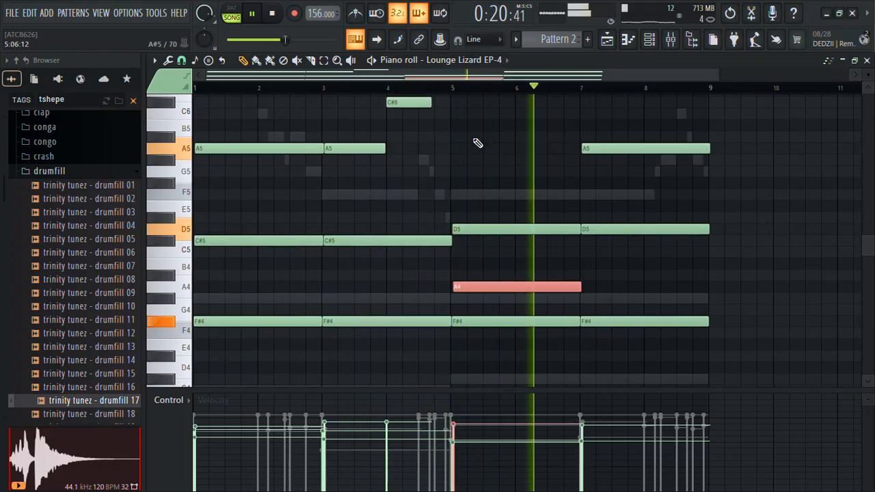
{"action": "left_click", "coordinate": [443, 89]}
{"action": "left_click_drag", "start_coordinate": [380, 171], "coordinate": [262, 145]}
{"action": "key", "text": "ctrl+Down"}
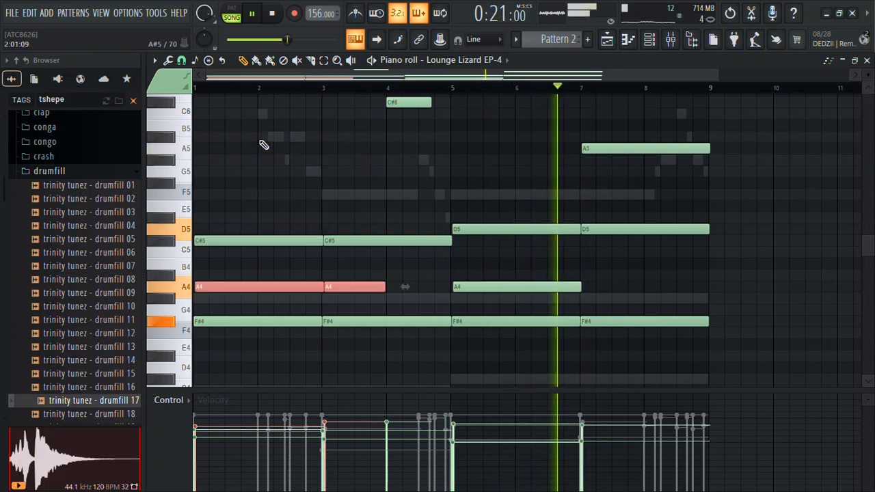
Try lower pitches for the short C#6 note in bar 4 during playback, ending on G#5.
{"action": "left_click", "coordinate": [409, 102]}
{"action": "key", "text": "ctrl+Down"}
{"action": "key", "text": "space"}
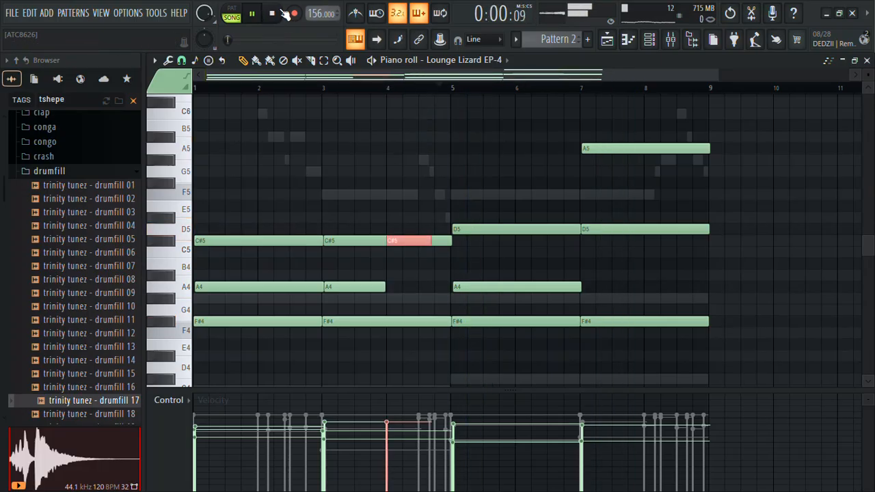
{"action": "left_click", "coordinate": [205, 90]}
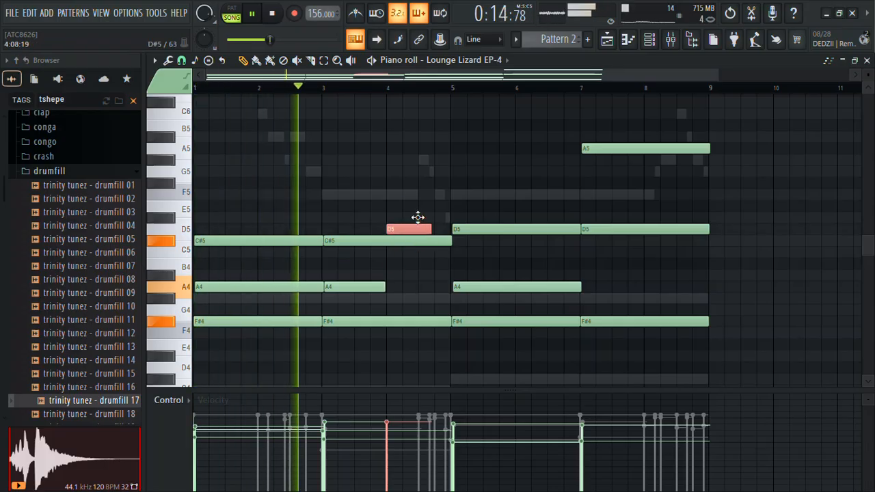
{"action": "left_click_drag", "start_coordinate": [418, 242], "coordinate": [418, 192]}
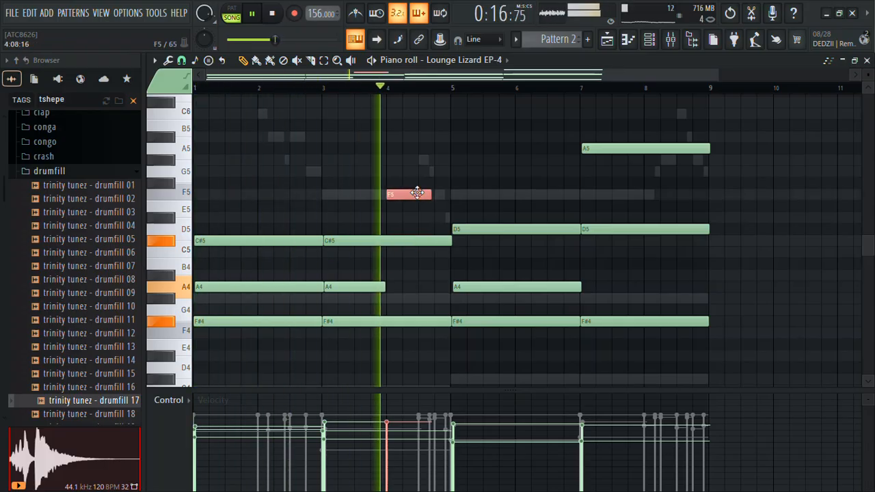
{"action": "key", "text": "space"}
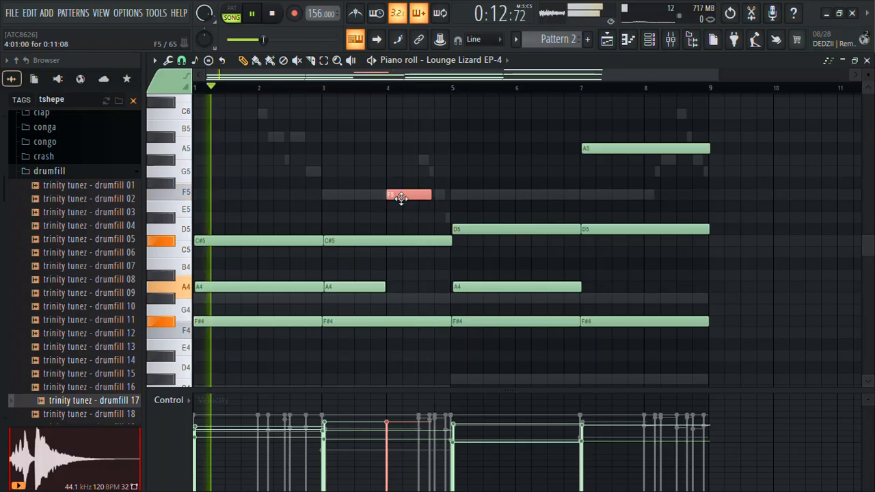
{"action": "left_click_drag", "start_coordinate": [401, 198], "coordinate": [403, 158]}
Shorten the C#5 and F#4 notes of bar 3 to end at bar 4, and add a short F5 note below the G#5.
{"action": "left_click", "coordinate": [446, 240]}
{"action": "left_click_drag", "start_coordinate": [446, 240], "coordinate": [388, 240]}
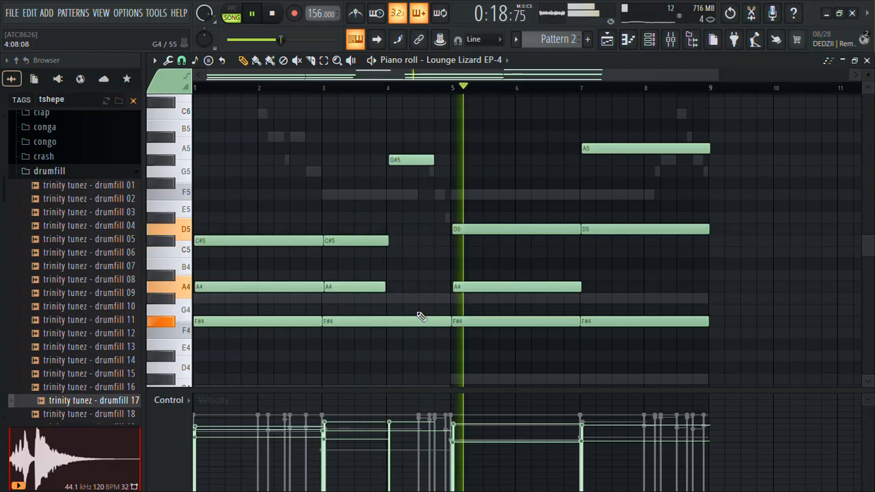
{"action": "left_click_drag", "start_coordinate": [450, 321], "coordinate": [375, 326]}
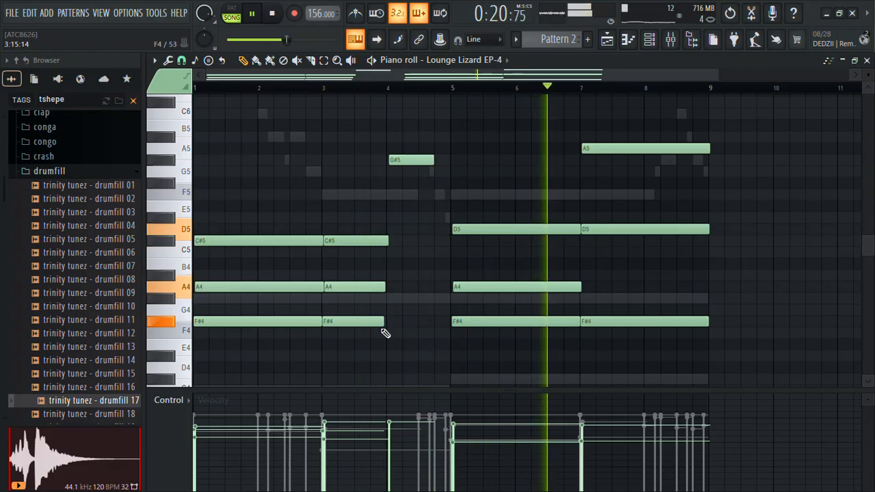
{"action": "left_click", "coordinate": [390, 196]}
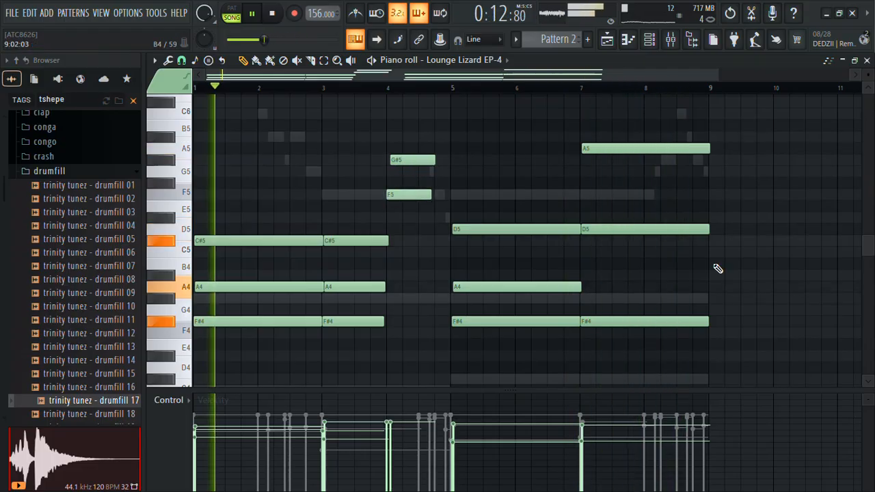
Lower the A5 note in bars 7 and 8 by one octave to A4.
{"action": "left_click", "coordinate": [619, 185]}
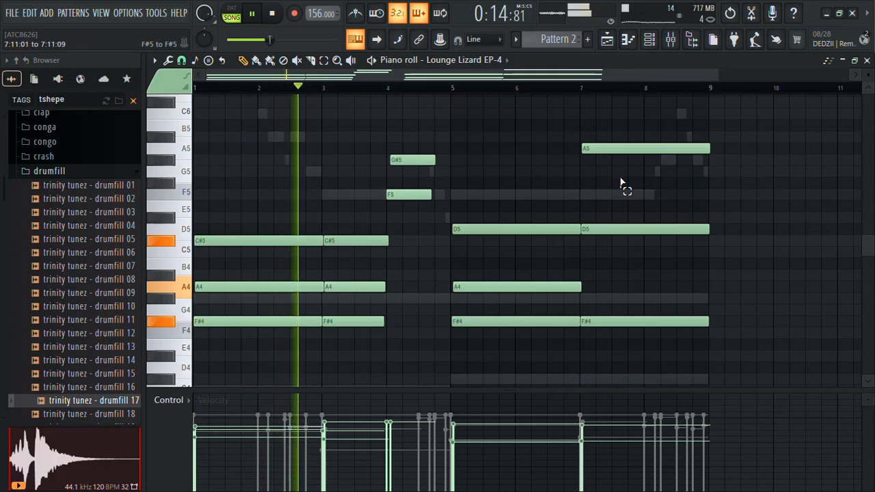
{"action": "left_click_drag", "start_coordinate": [623, 188], "coordinate": [615, 132], "text": "ctrl"}
{"action": "key", "text": "ctrl+Down"}
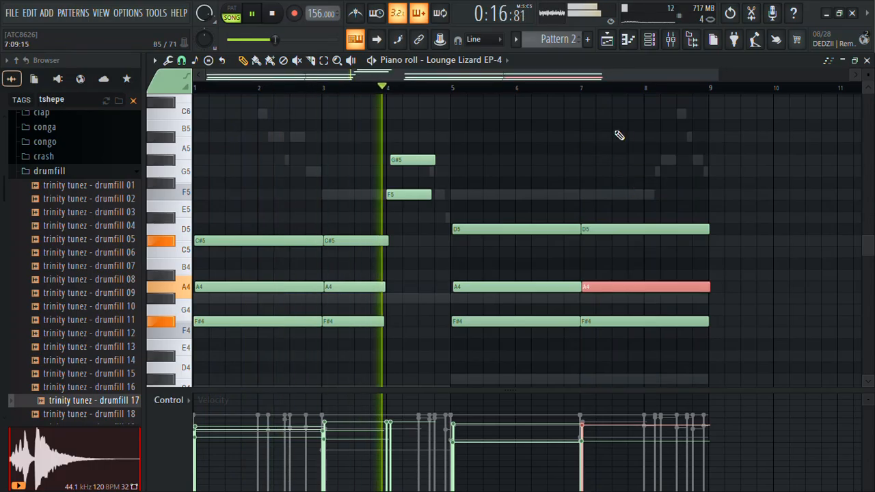
Extend the A4 and F#4 notes of bar 3 through bar 4 to the end of the short upper notes.
{"action": "left_click", "coordinate": [408, 178]}
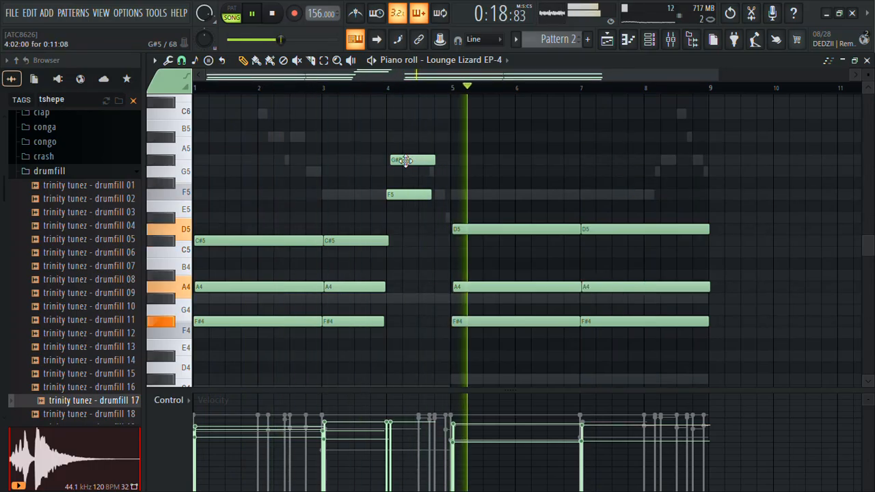
{"action": "left_click", "coordinate": [385, 90]}
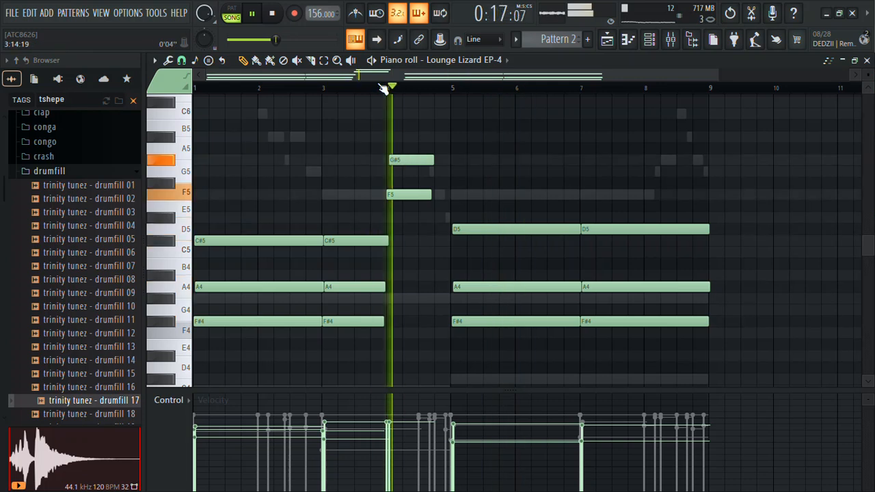
{"action": "left_click_drag", "start_coordinate": [388, 283], "coordinate": [430, 327]}
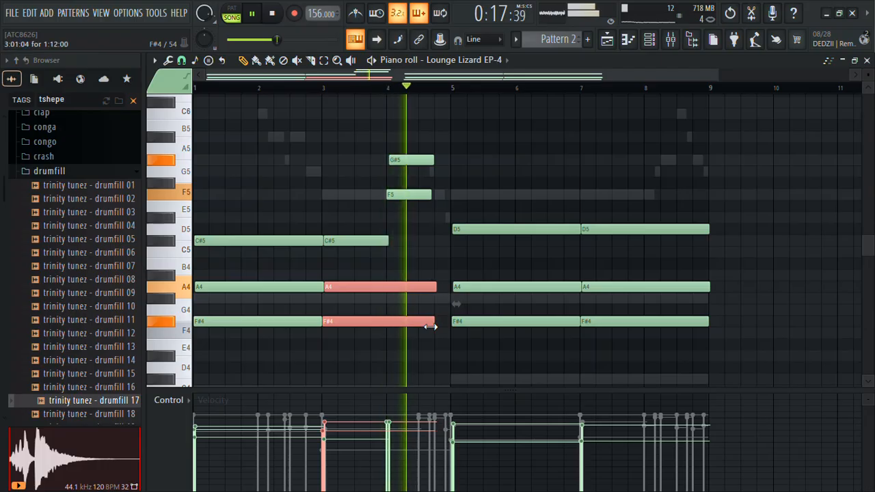
Raise the two short notes in bar 4, placing the upper one on C#6, and delete the lower one.
{"action": "left_click", "coordinate": [393, 137]}
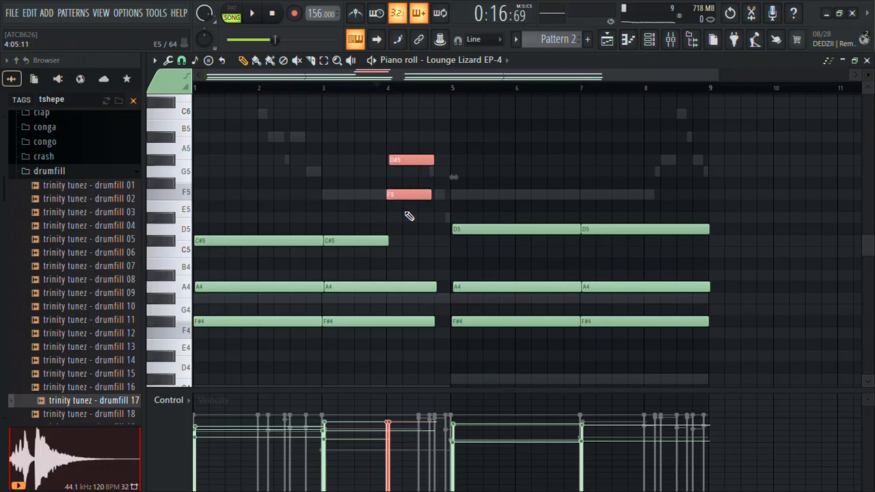
{"action": "left_click", "coordinate": [411, 160]}
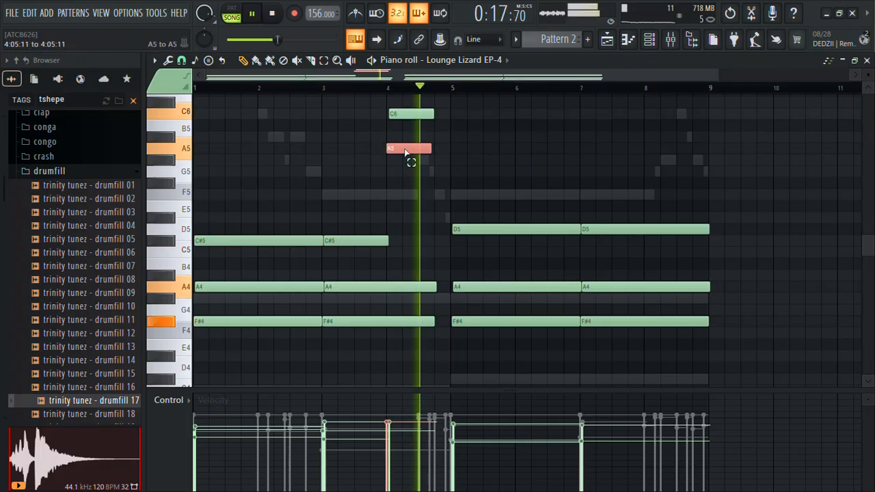
{"action": "left_click_drag", "start_coordinate": [408, 111], "coordinate": [407, 140]}
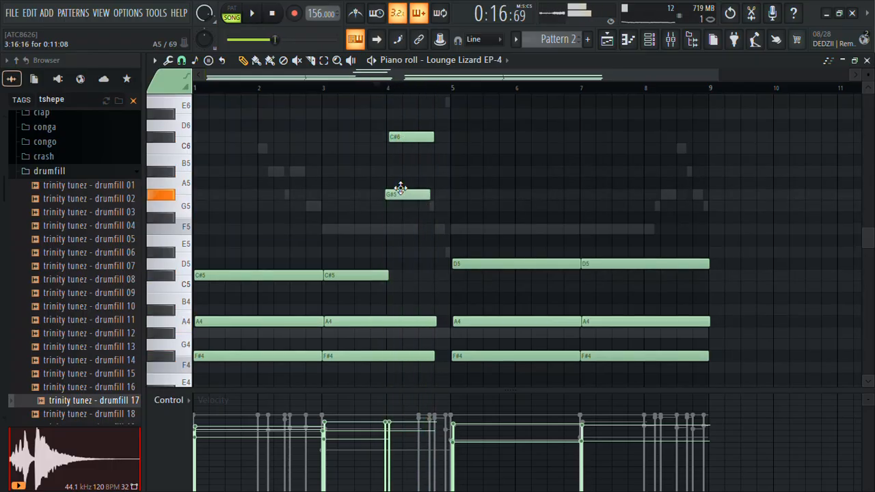
{"action": "key", "text": "space"}
{"action": "key", "text": "space"}
{"action": "left_click_drag", "start_coordinate": [402, 164], "coordinate": [403, 234]}
{"action": "right_click", "coordinate": [404, 230]}
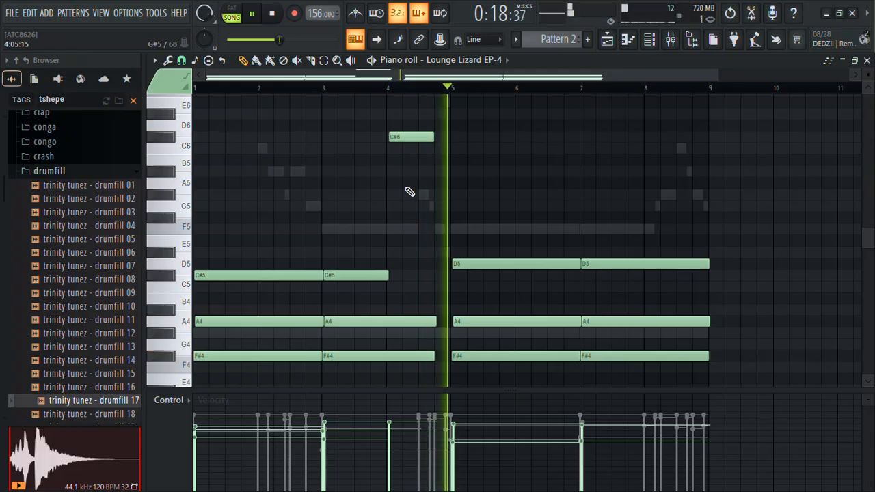
Lower the short C#6 note in bar 4 by one octave to C#5 and trim the preceding C#5 note to end before it.
{"action": "left_click", "coordinate": [410, 138]}
{"action": "key", "text": "ctrl+Down"}
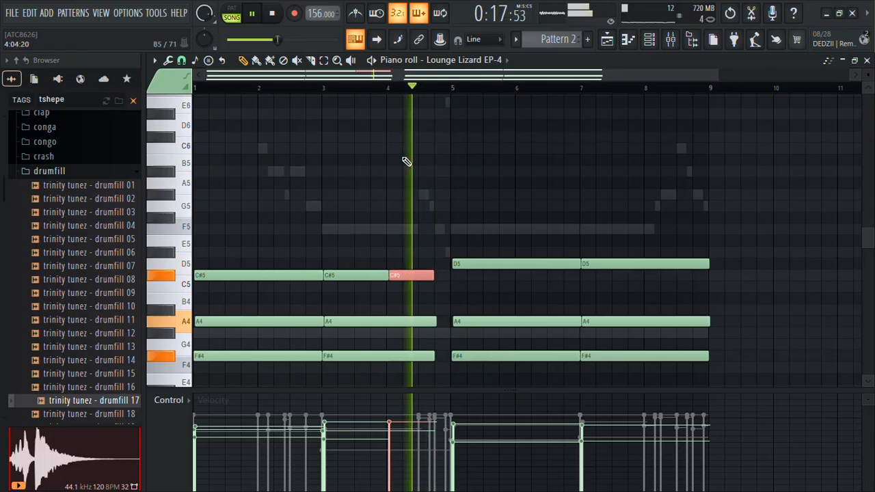
{"action": "left_click_drag", "start_coordinate": [388, 273], "coordinate": [386, 274]}
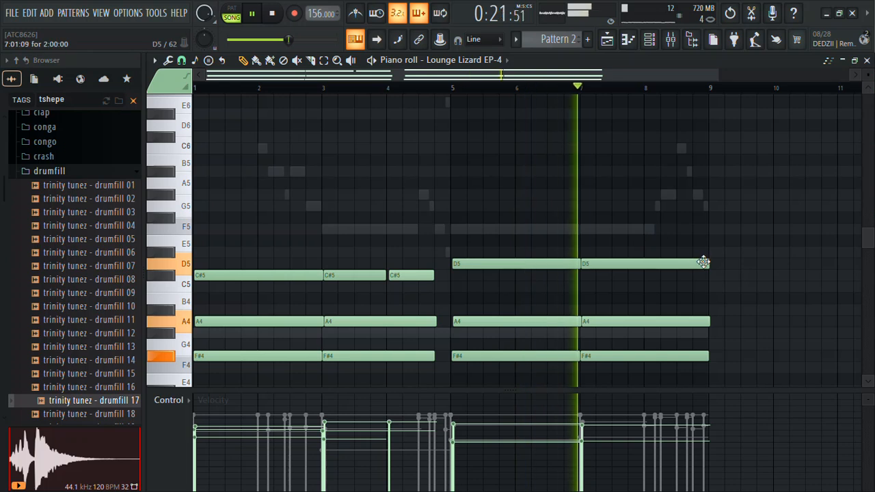
Shorten the last D5 note to end at bar 8, add an F5 note across bar 8, and close the piano roll.
{"action": "left_click_drag", "start_coordinate": [711, 262], "coordinate": [654, 265]}
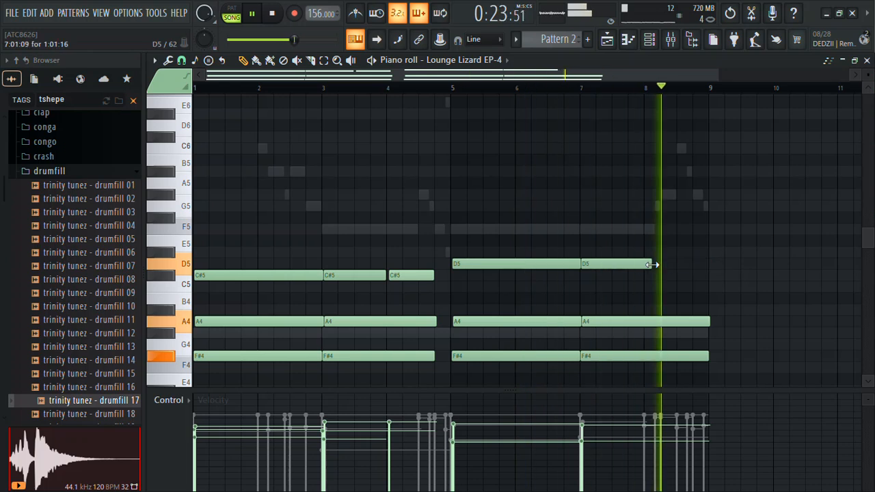
{"action": "left_click", "coordinate": [650, 231]}
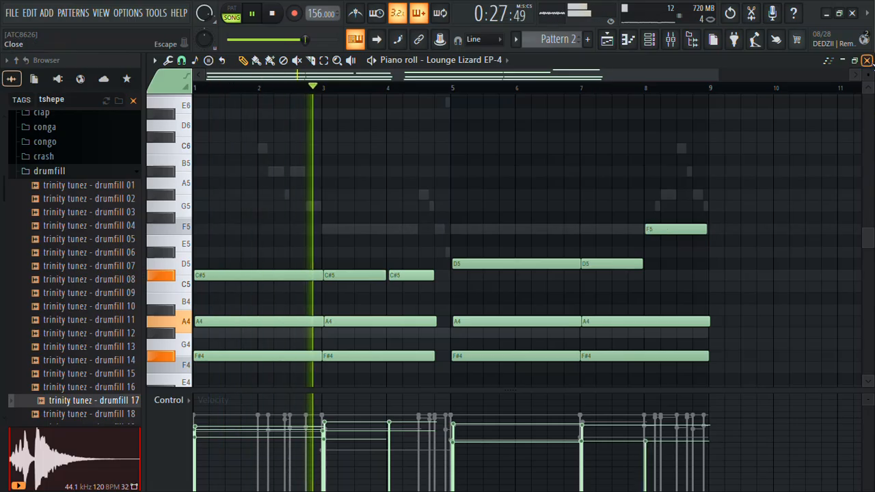
{"action": "left_click", "coordinate": [867, 61]}
Change the Lounge Lizard EP-4 program to Pianorgan Tiny 1 and bring up the playlist.
{"action": "left_click", "coordinate": [262, 150]}
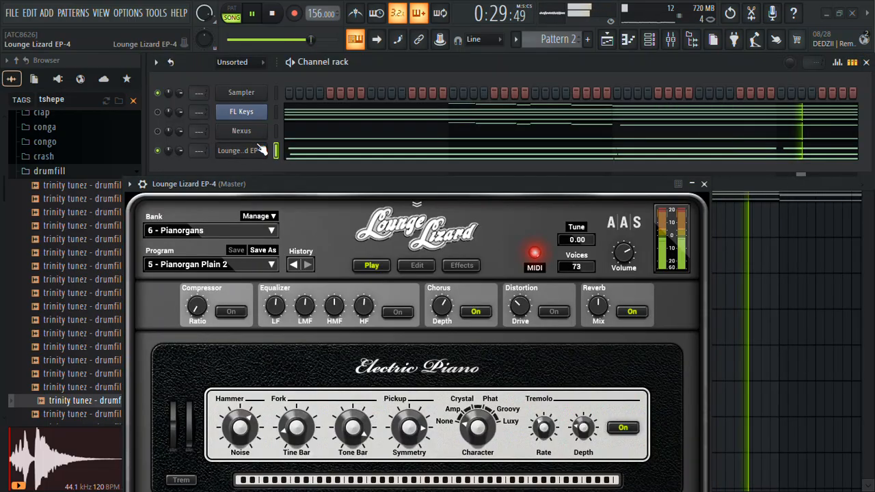
{"action": "scroll", "coordinate": [260, 266], "scroll_direction": "down", "scroll_amount": 1}
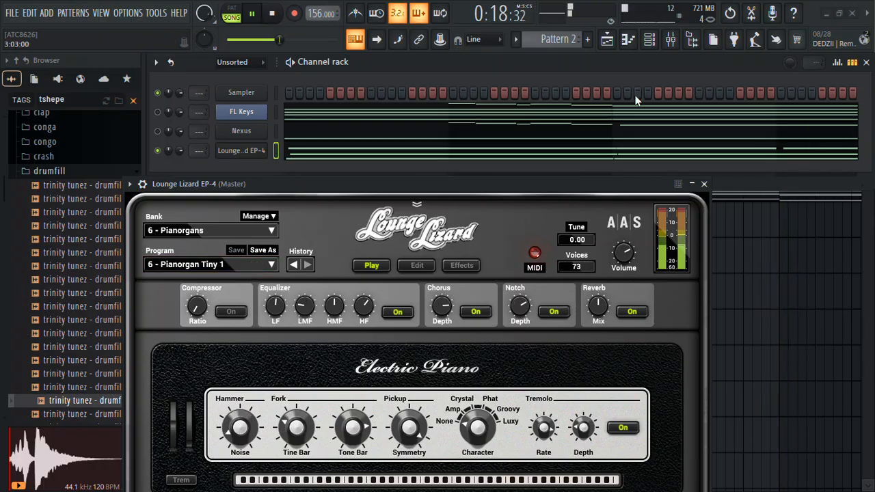
{"action": "left_click", "coordinate": [608, 39]}
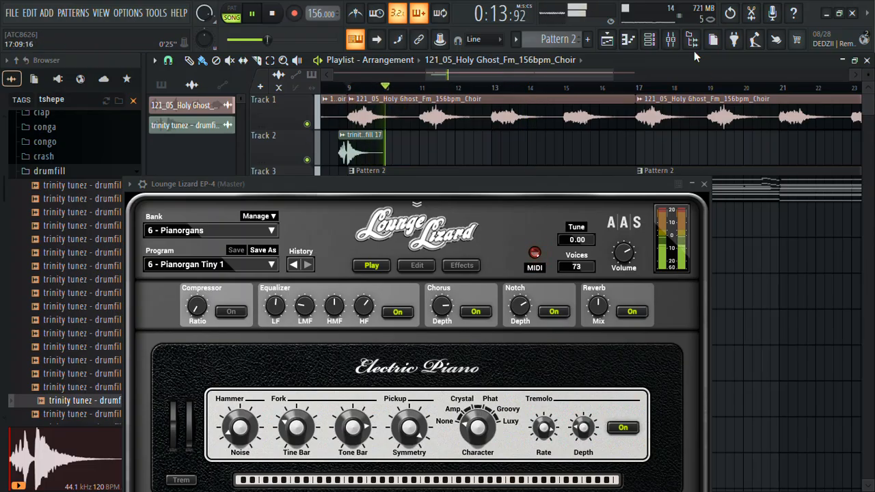
Unmute the Nexus channel and choose its Nexus Grandpiano Soft preset from the Piano category.
{"action": "left_click", "coordinate": [649, 39]}
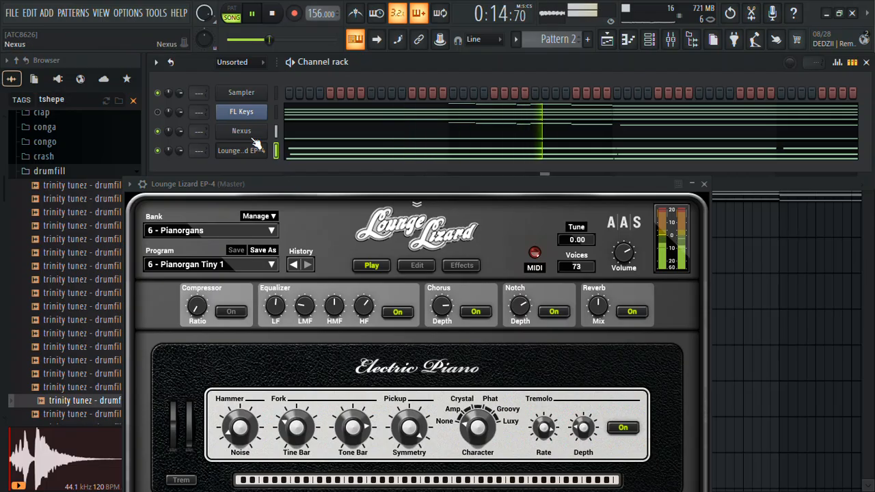
{"action": "left_click", "coordinate": [247, 116]}
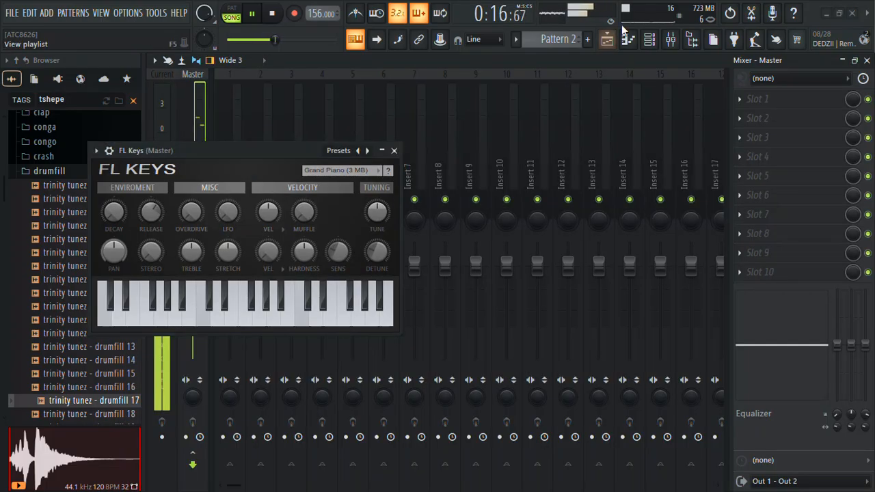
{"action": "left_click", "coordinate": [650, 41]}
{"action": "left_click", "coordinate": [395, 151]}
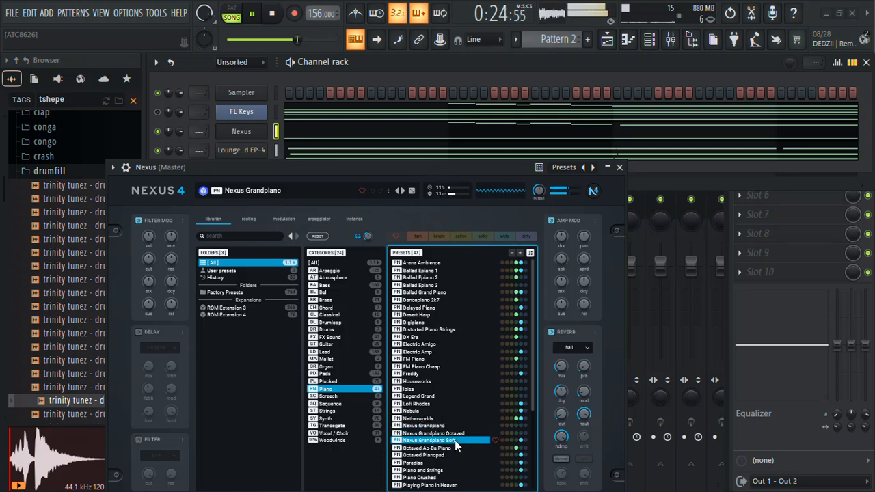
{"action": "left_click", "coordinate": [619, 167]}
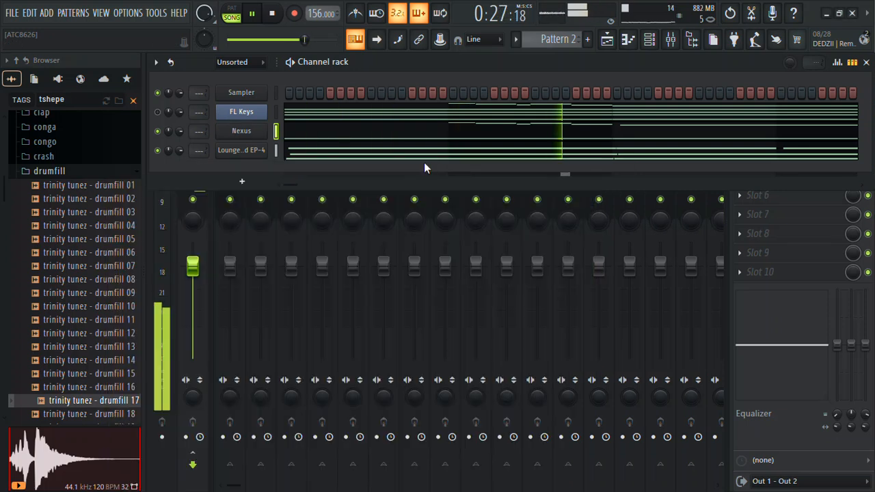
Shorten the D5, A4 and F#4 chord starting at bar 5 of the Lounge Lizard part to end a quarter bar before bar 7.
{"action": "left_click", "coordinate": [320, 158]}
{"action": "scroll", "coordinate": [625, 279], "scroll_direction": "down", "scroll_amount": 3}
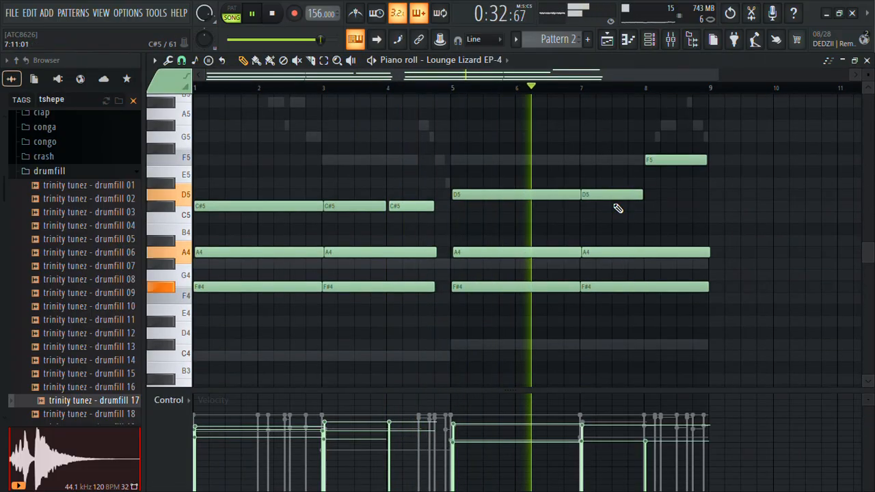
{"action": "left_click_drag", "start_coordinate": [576, 191], "coordinate": [552, 313]}
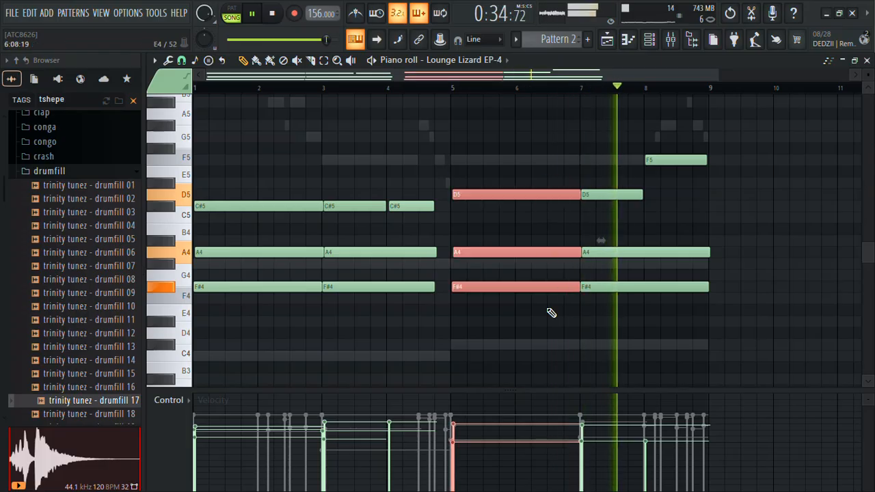
{"action": "left_click_drag", "start_coordinate": [578, 287], "coordinate": [565, 286]}
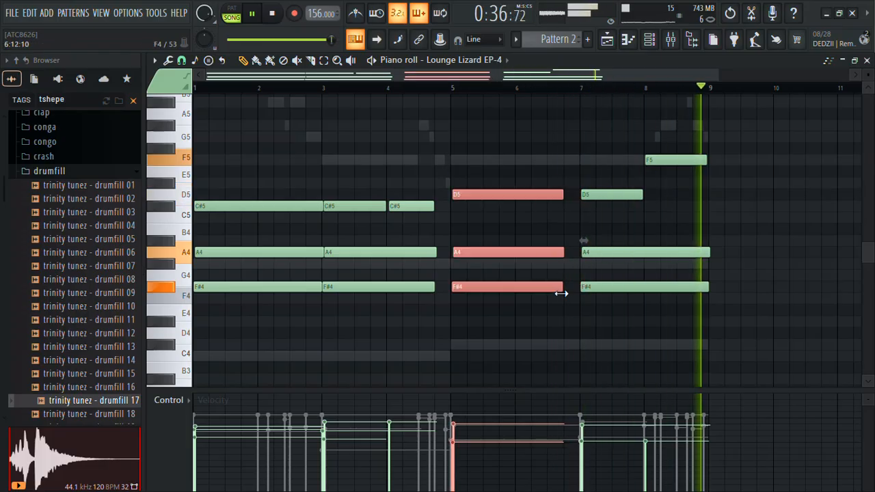
Replace the short C#5 in bar 4 by extending the preceding C#5, and shorten the first chord to end a quarter bar before bar 3.
{"action": "right_click", "coordinate": [405, 206]}
{"action": "left_click_drag", "start_coordinate": [387, 206], "coordinate": [436, 209]}
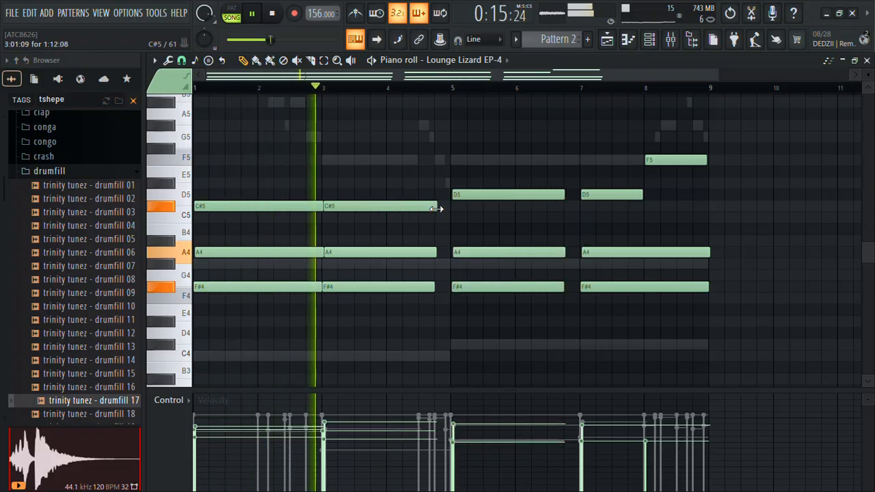
{"action": "left_click_drag", "start_coordinate": [319, 204], "coordinate": [305, 289]}
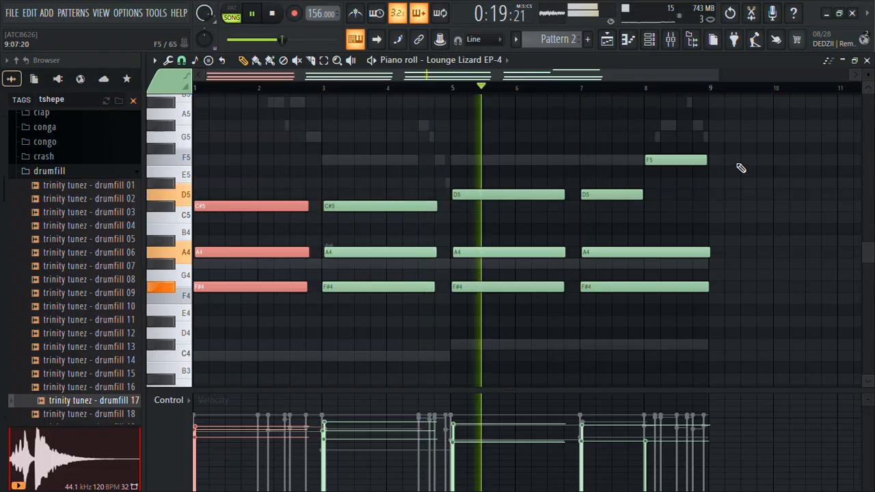
Delete the F5 note in bar 8 and resize the last D5, A4 and F#4 notes to end together just before bar 9.
{"action": "right_click", "coordinate": [685, 159]}
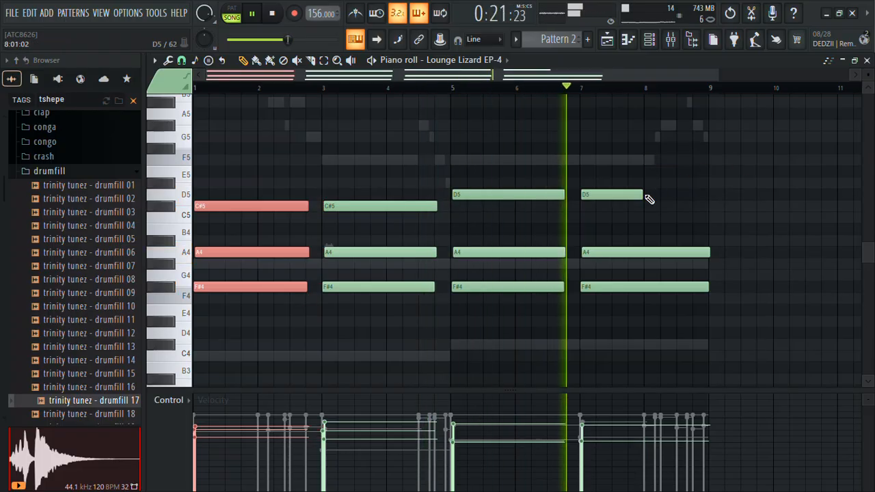
{"action": "left_click", "coordinate": [645, 194]}
{"action": "right_click", "coordinate": [650, 196]}
{"action": "left_click_drag", "start_coordinate": [698, 179], "coordinate": [643, 298]}
{"action": "left_click_drag", "start_coordinate": [645, 195], "coordinate": [727, 321]}
{"action": "left_click", "coordinate": [743, 232]}
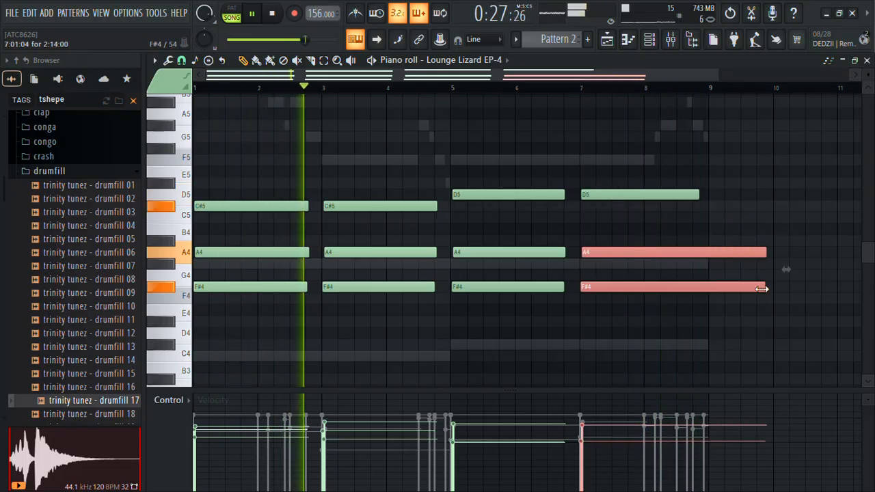
{"action": "left_click_drag", "start_coordinate": [765, 286], "coordinate": [705, 290]}
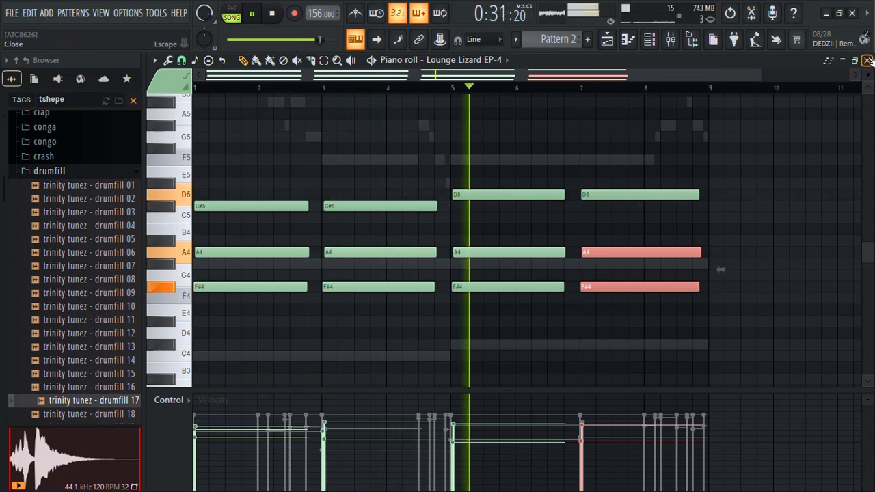
{"action": "key", "text": "F7"}
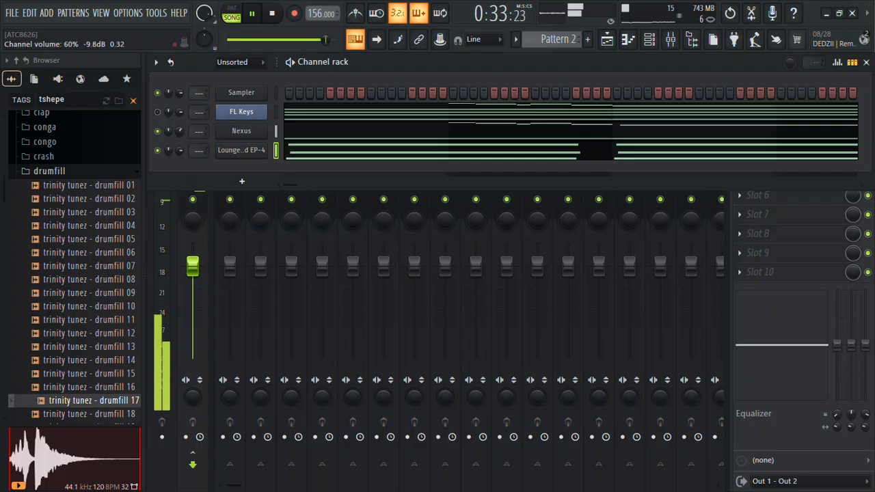
Lower the velocities of the upper melody notes in the Nexus part by reducing the Multiply value of level scaling.
{"action": "left_click", "coordinate": [308, 131]}
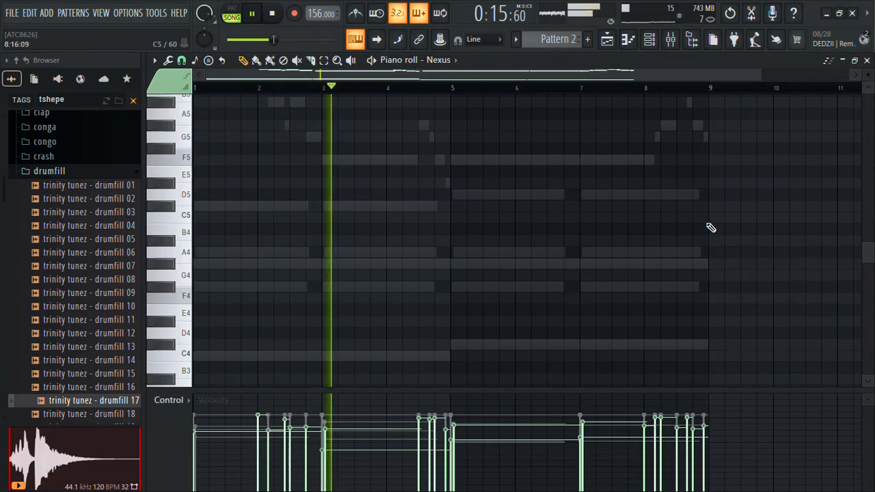
{"action": "scroll", "coordinate": [710, 228], "scroll_direction": "up", "scroll_amount": 3}
{"action": "scroll", "coordinate": [711, 227], "scroll_direction": "up", "scroll_amount": 4}
{"action": "left_click_drag", "start_coordinate": [735, 268], "coordinate": [250, 121]}
{"action": "key", "text": "alt+x"}
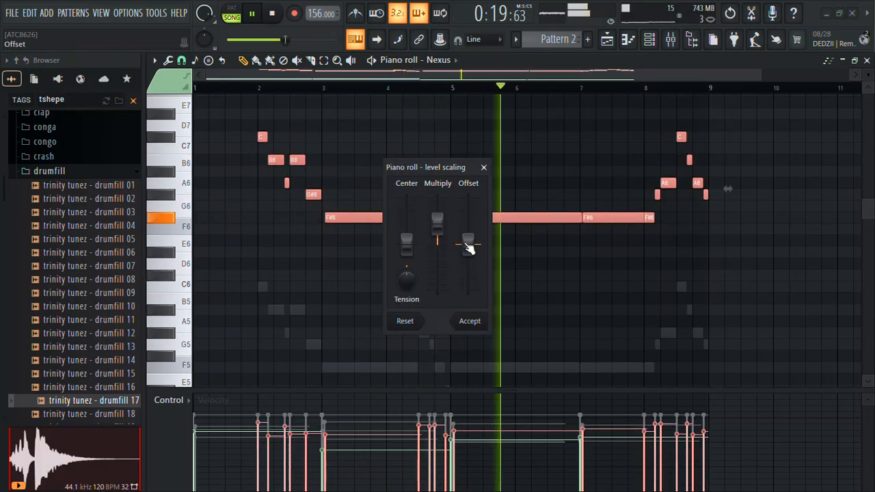
{"action": "left_click_drag", "start_coordinate": [469, 248], "coordinate": [469, 252]}
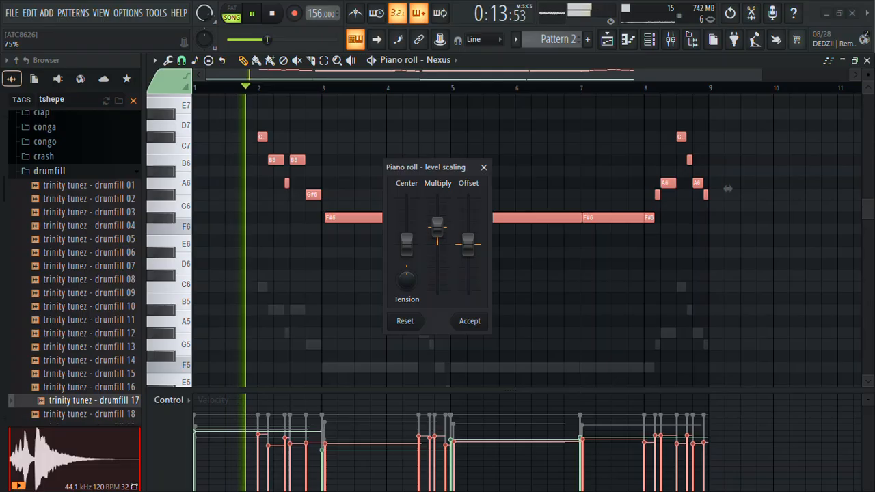
{"action": "left_click_drag", "start_coordinate": [438, 227], "coordinate": [438, 231]}
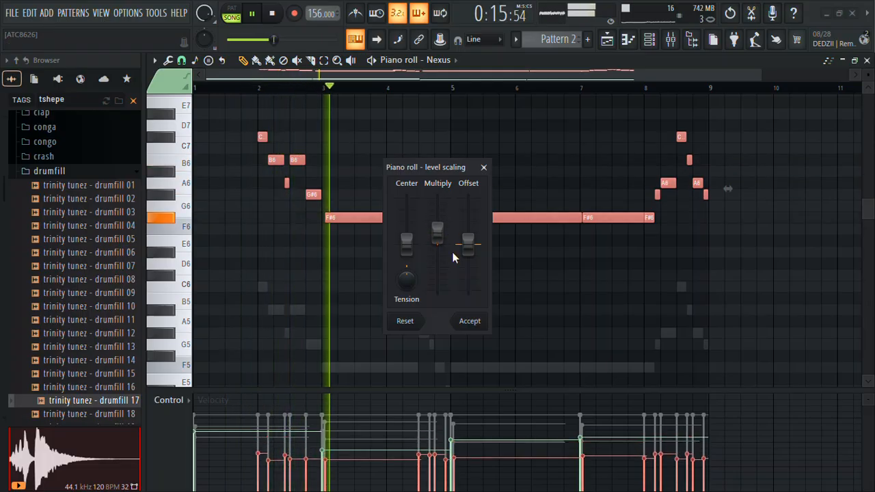
{"action": "left_click", "coordinate": [469, 321]}
{"action": "key", "text": "F7"}
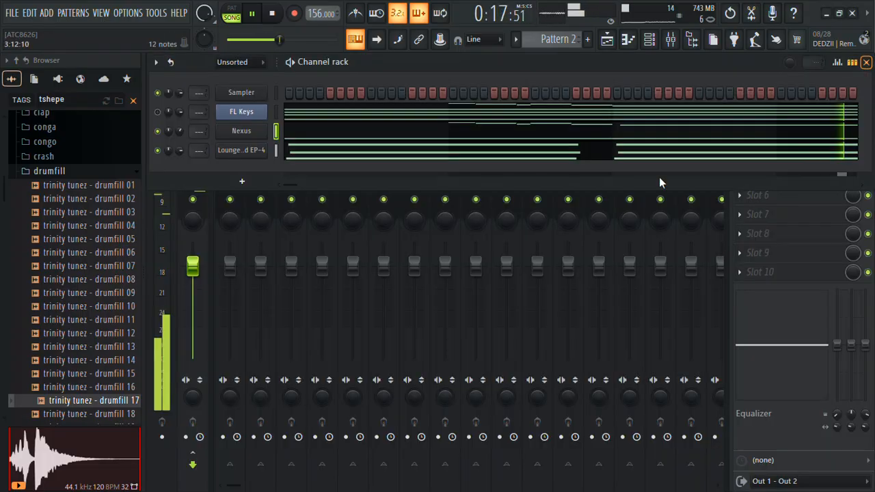
Audition several trinity tunez bass samples in the bass folder of the tshepe essentials drumkit.
{"action": "left_click", "coordinate": [47, 175]}
{"action": "scroll", "coordinate": [58, 181], "scroll_direction": "up", "scroll_amount": 4}
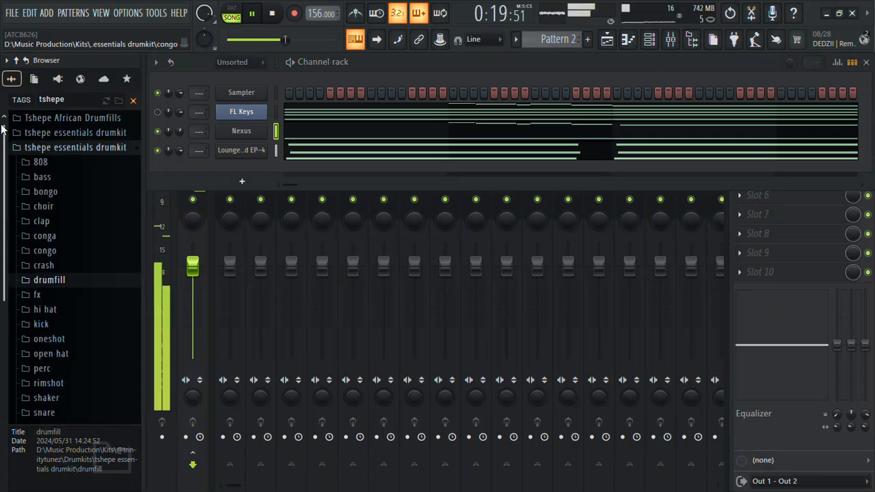
{"action": "left_click", "coordinate": [42, 176]}
{"action": "left_click", "coordinate": [94, 218]}
{"action": "left_click", "coordinate": [78, 244]}
{"action": "left_click", "coordinate": [102, 217]}
{"action": "left_click", "coordinate": [96, 194]}
{"action": "left_click", "coordinate": [100, 208]}
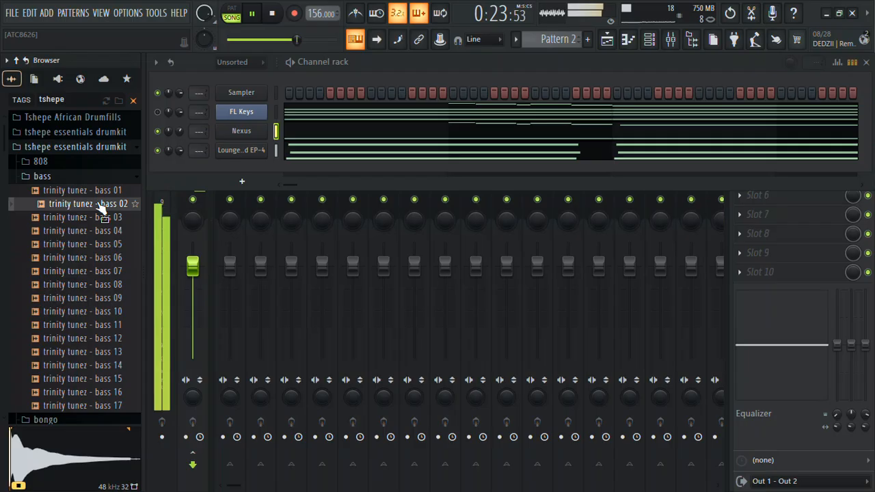
Load the trinity tunez - bass 01 sample into a new channel and close its sampler window.
{"action": "right_click", "coordinate": [99, 194]}
{"action": "left_click", "coordinate": [126, 212]}
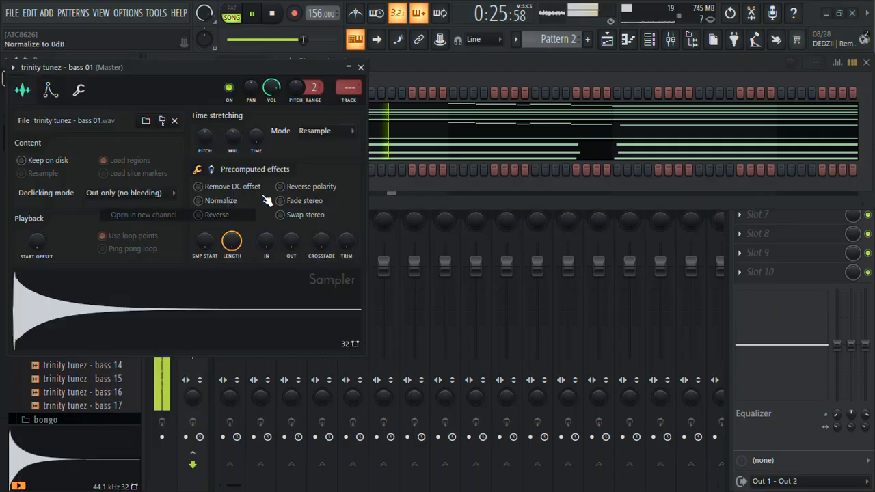
{"action": "left_click", "coordinate": [360, 68]}
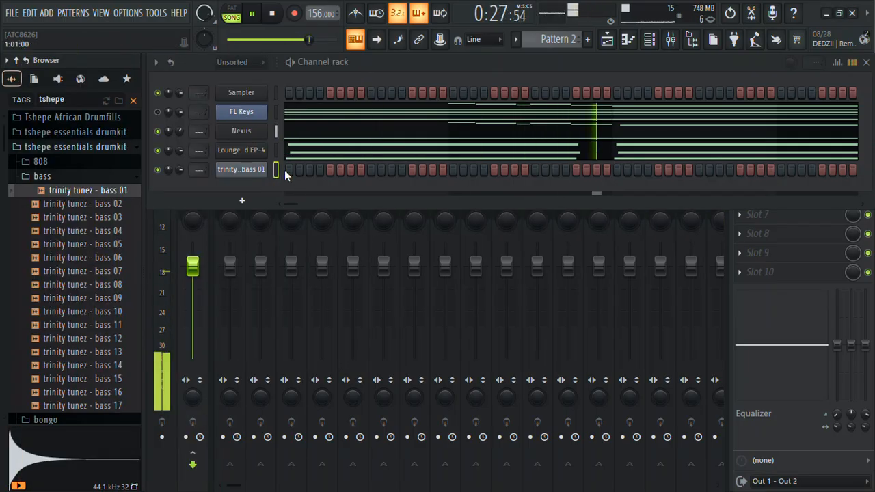
Place a one-bar F2 note at bar 1 in the piano roll of the bass 01 channel.
{"action": "right_click", "coordinate": [256, 171]}
{"action": "left_click", "coordinate": [286, 171]}
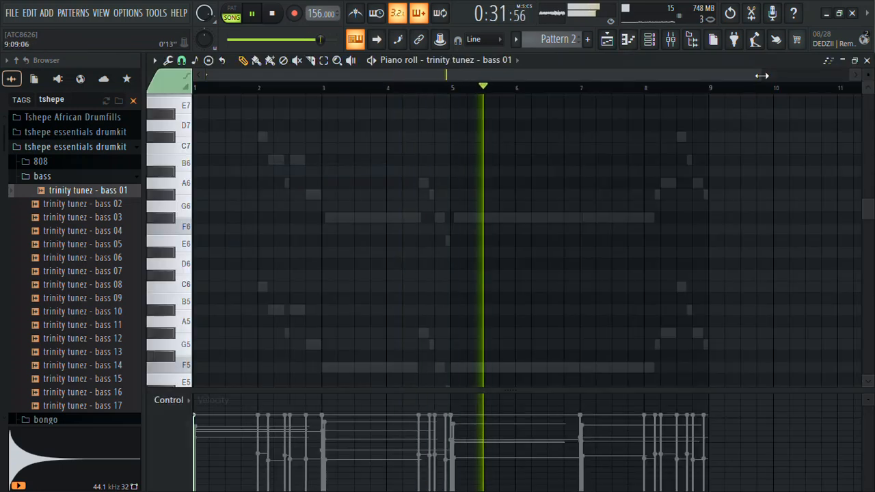
{"action": "scroll", "coordinate": [738, 85], "scroll_direction": "up", "scroll_amount": 2}
{"action": "scroll", "coordinate": [471, 90], "scroll_direction": "down", "scroll_amount": 3}
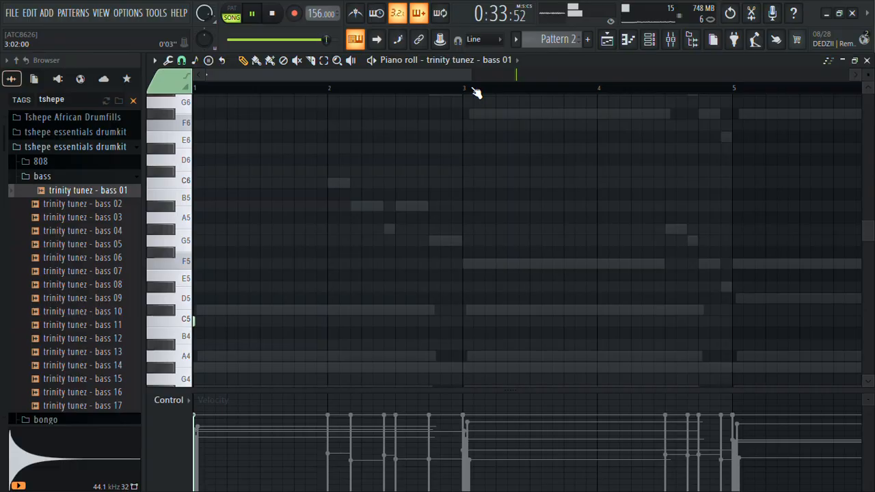
{"action": "scroll", "coordinate": [477, 92], "scroll_direction": "down", "scroll_amount": 5}
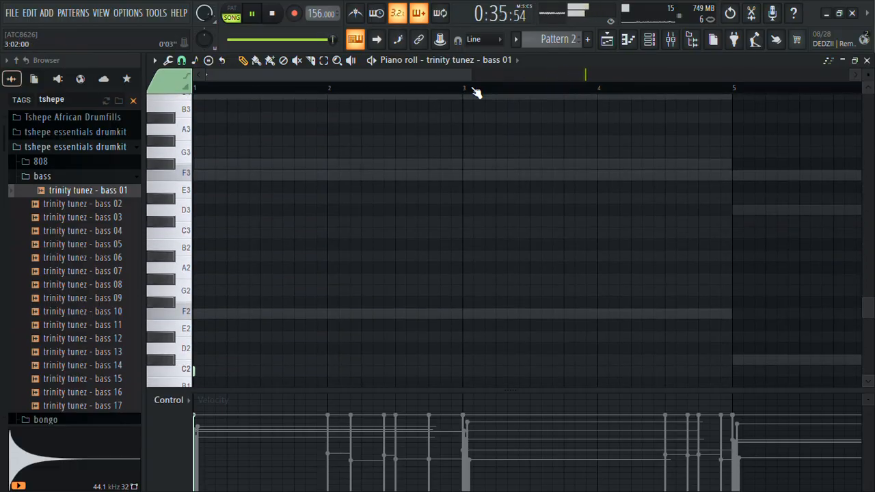
{"action": "key", "text": "space"}
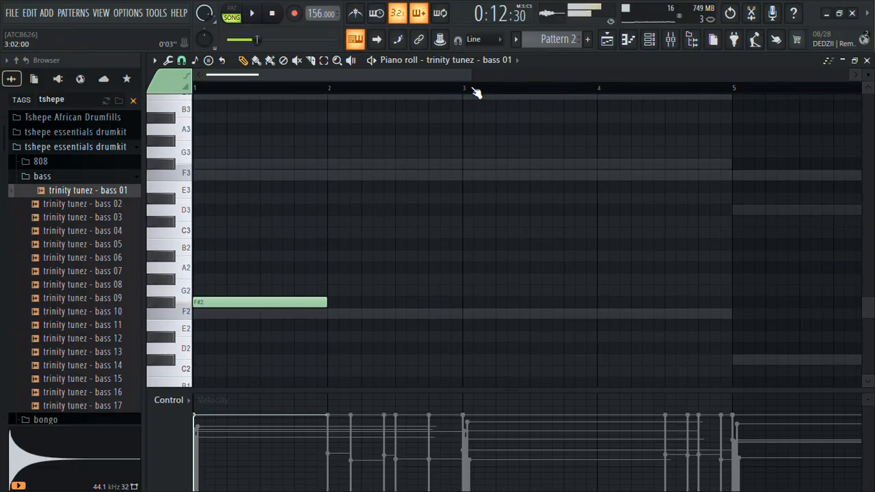
{"action": "key", "text": "shift+Down"}
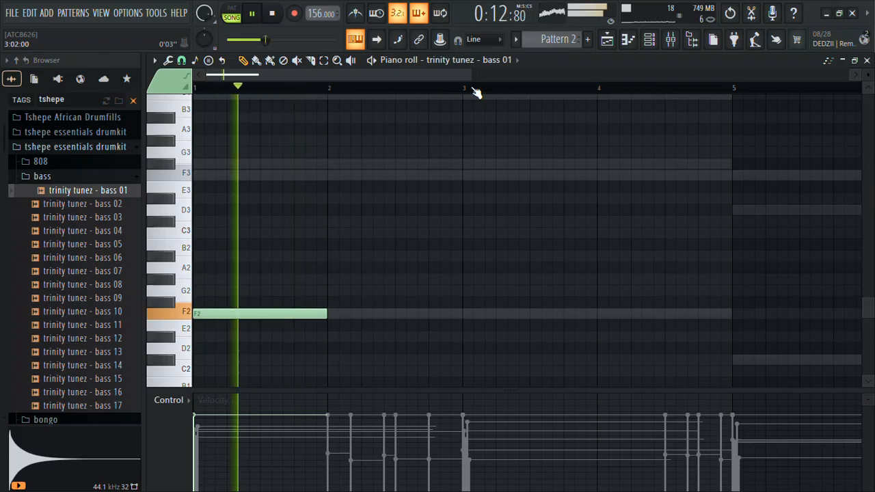
Add a C#2 bass note at bar 5 with the same one-bar length as the F2 note.
{"action": "scroll", "coordinate": [565, 125], "scroll_direction": "down", "scroll_amount": 3}
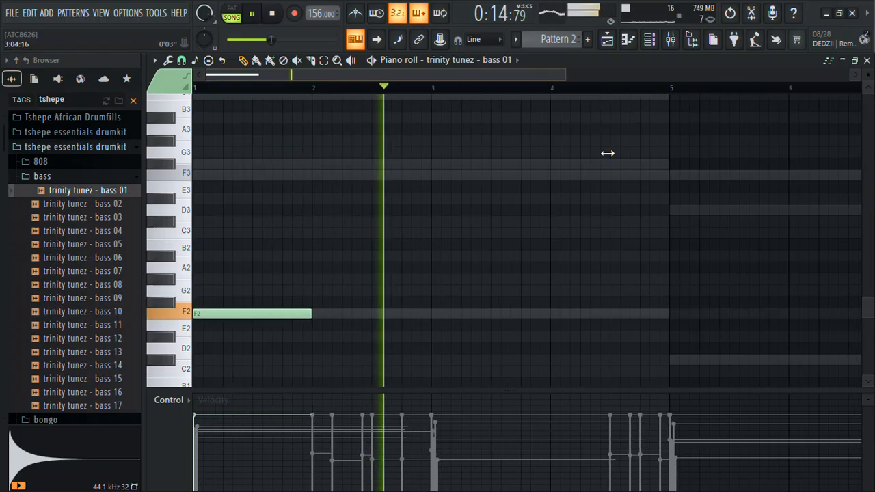
{"action": "left_click", "coordinate": [534, 361]}
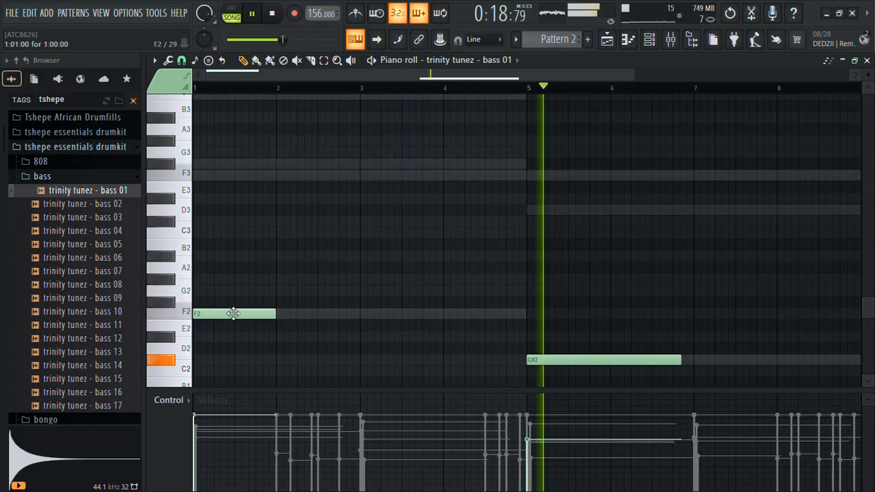
{"action": "key", "text": "t"}
{"action": "left_click", "coordinate": [532, 363]}
{"action": "key", "text": "ctrl+z"}
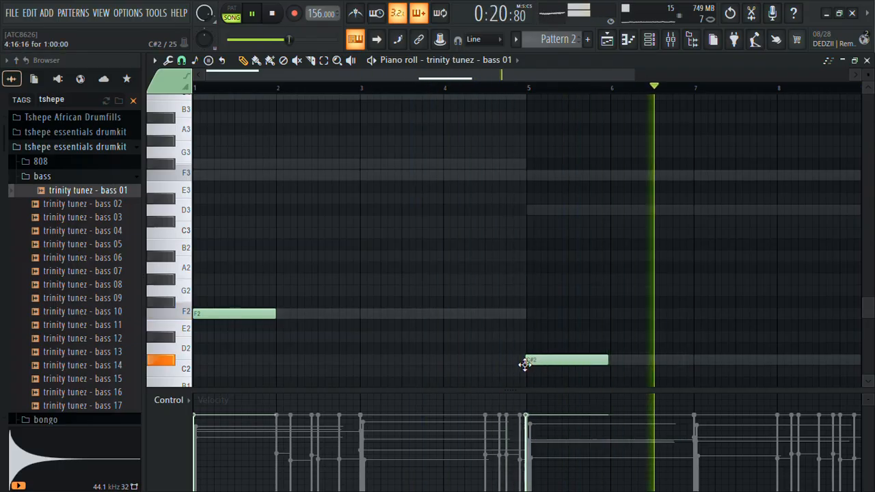
Transpose both bass notes up three octaves and one semitone to F#5 and D5.
{"action": "key", "text": "ctrl+Up"}
{"action": "key", "text": "ctrl+Up"}
{"action": "key", "text": "ctrl+Up"}
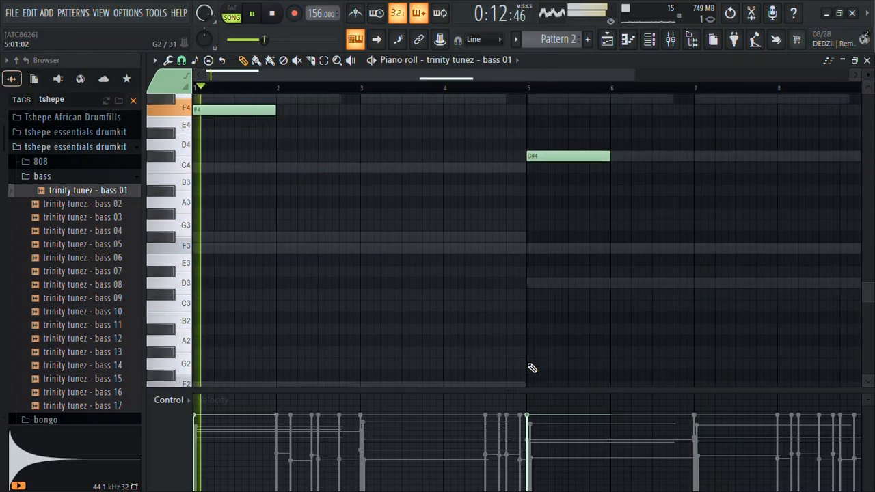
{"action": "key", "text": "shift+Up"}
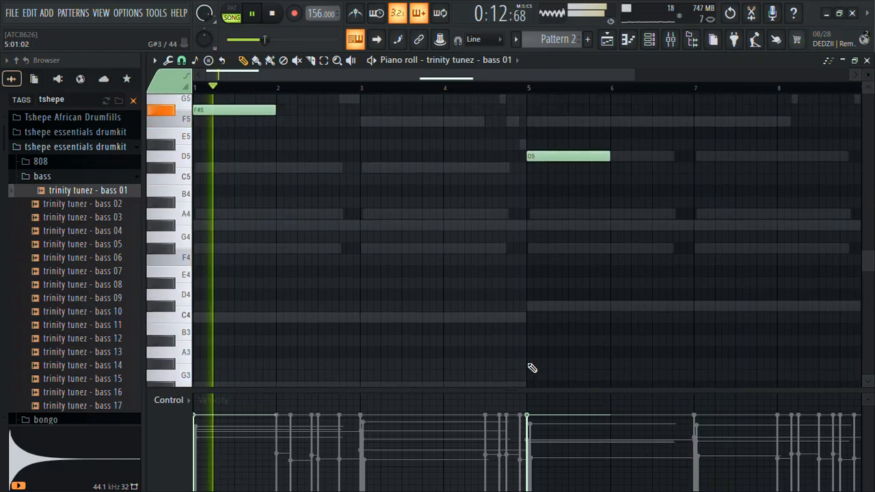
Lengthen the F#5 bass note to four bars and lower both bass notes one octave to F#4 and D4.
{"action": "left_click", "coordinate": [649, 39]}
{"action": "right_click", "coordinate": [236, 112]}
{"action": "left_click", "coordinate": [289, 258]}
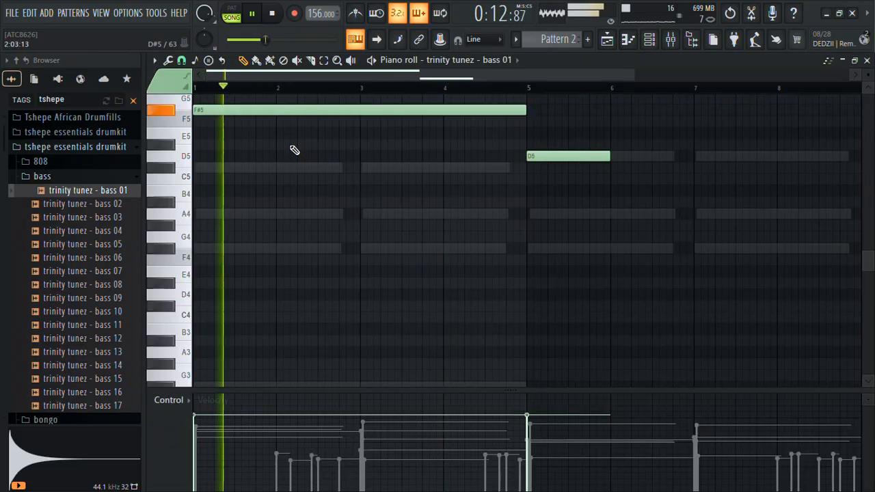
{"action": "key", "text": "ctrl+Down"}
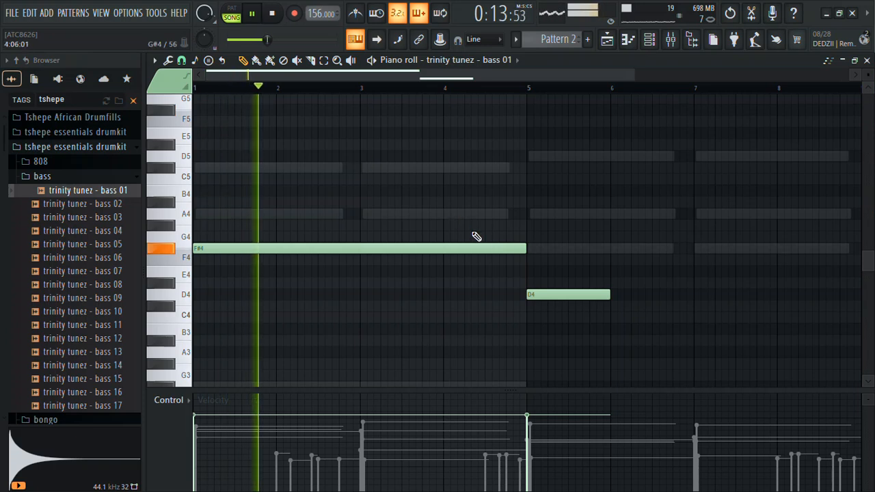
Raise the bass note at bar 5 one octave to D5 and lengthen it to four bars.
{"action": "left_click", "coordinate": [527, 294]}
{"action": "left_click", "coordinate": [572, 298], "text": "ctrl"}
{"action": "key", "text": "ctrl+Up"}
{"action": "key", "text": "ctrl+d"}
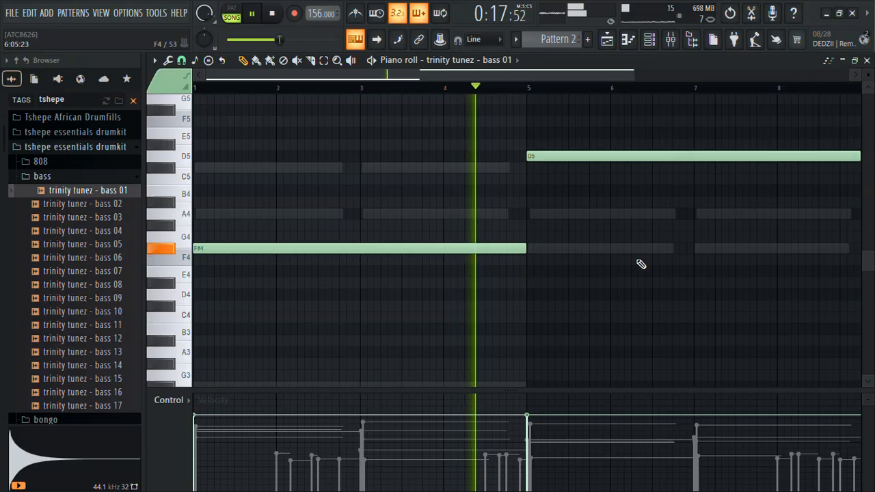
Replace the bass channel's sample with trinity tunez - bass 03 and listen to it with the pattern.
{"action": "left_click_drag", "start_coordinate": [606, 148], "coordinate": [495, 249]}
{"action": "left_click", "coordinate": [118, 216]}
{"action": "right_click", "coordinate": [117, 216]}
{"action": "left_click", "coordinate": [148, 208]}
{"action": "left_click_drag", "start_coordinate": [117, 217], "coordinate": [433, 208]}
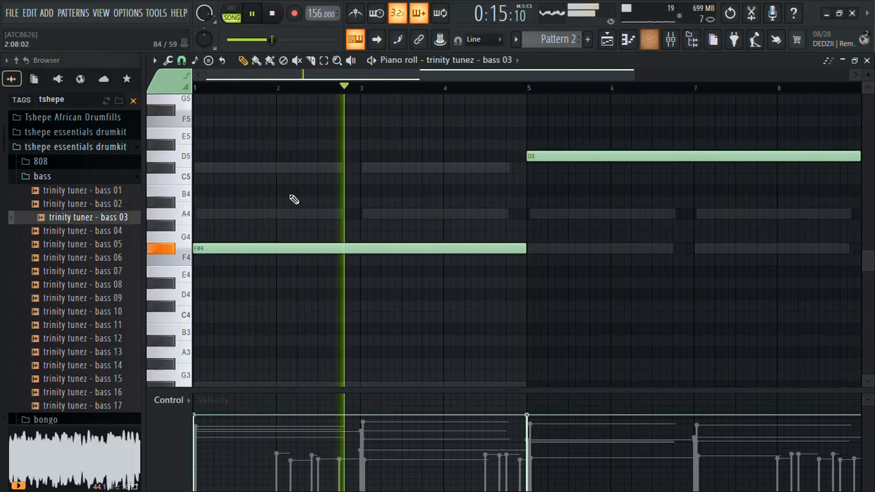
Preview the bass 04 and bass 05 samples, replace the bass channel's sample with trinity tunez - bass 04, and play it back.
{"action": "left_click", "coordinate": [96, 231]}
{"action": "left_click", "coordinate": [103, 244]}
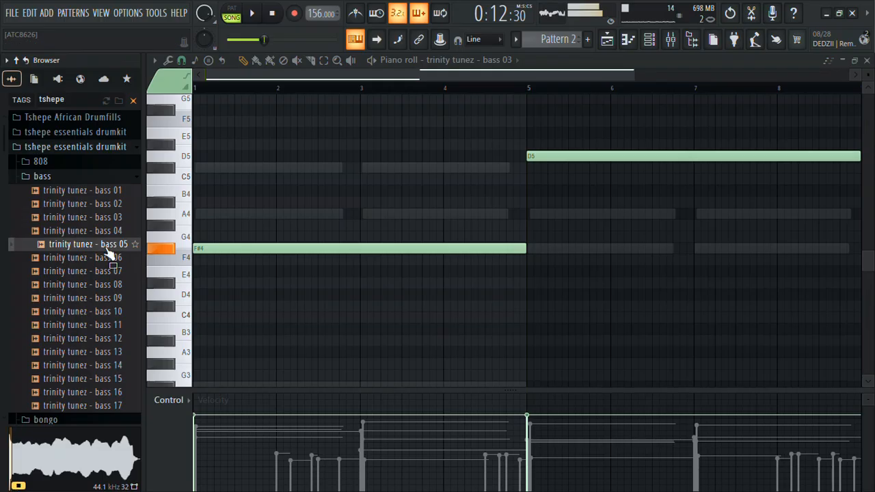
{"action": "left_click", "coordinate": [96, 231]}
{"action": "right_click", "coordinate": [97, 231]}
{"action": "left_click", "coordinate": [135, 220]}
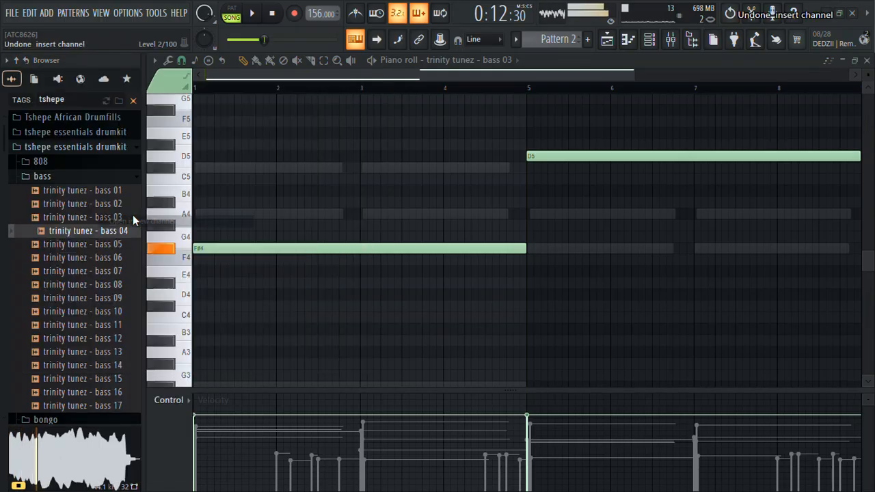
{"action": "right_click", "coordinate": [107, 230]}
{"action": "left_click", "coordinate": [648, 40]}
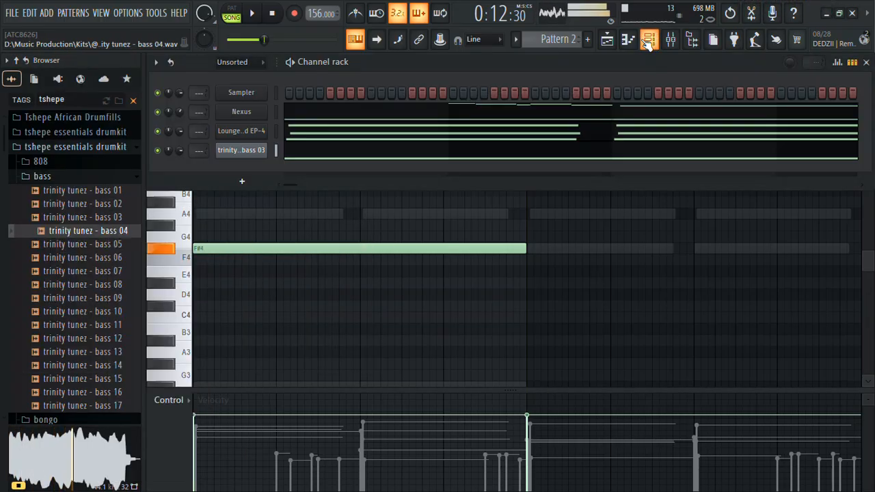
{"action": "right_click", "coordinate": [107, 225]}
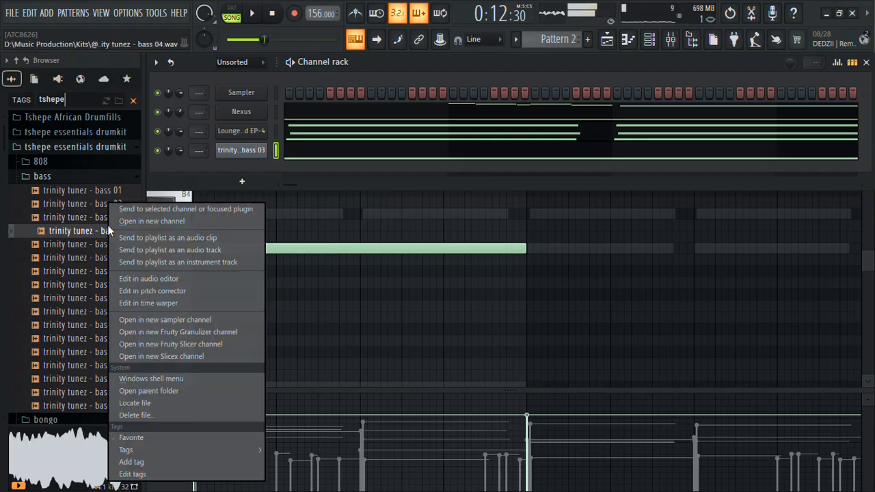
{"action": "left_click", "coordinate": [156, 205]}
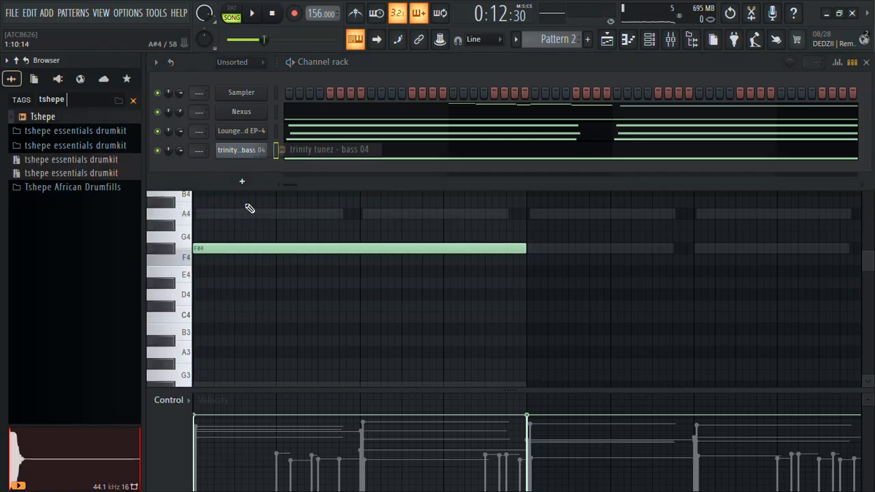
{"action": "key", "text": "space"}
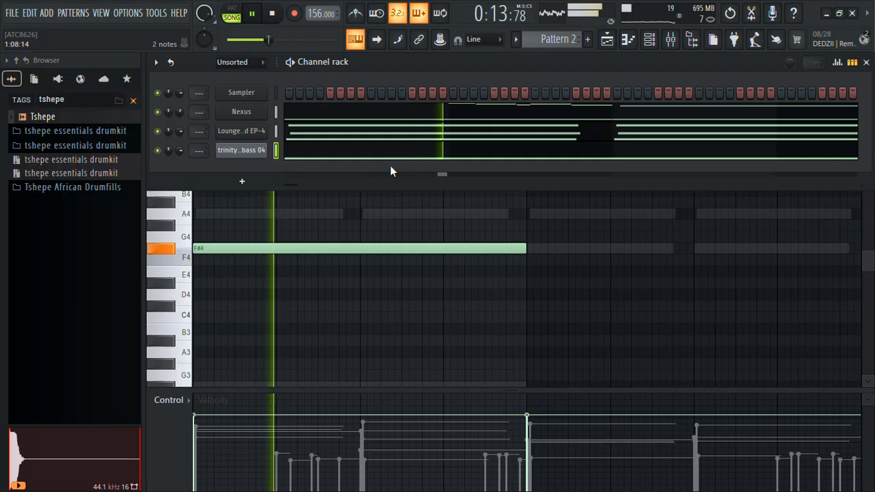
{"action": "key", "text": "F9"}
{"action": "left_click", "coordinate": [354, 156]}
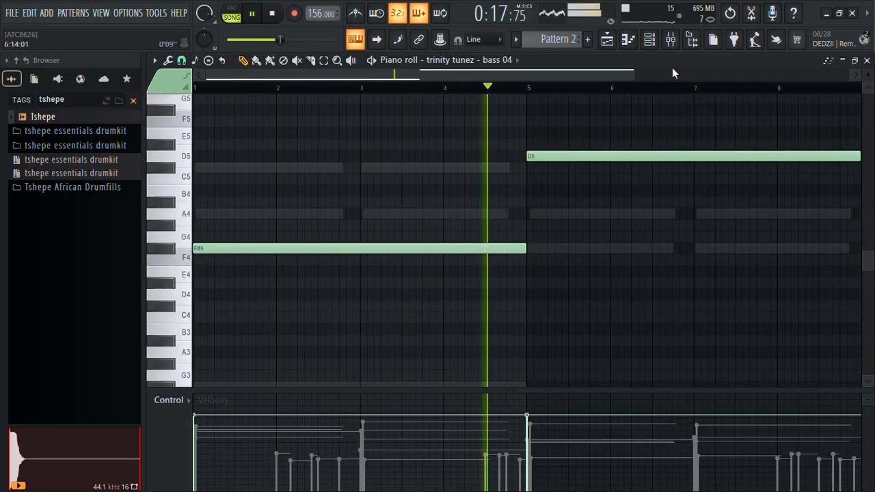
Enable the volume envelope in the bass 04 channel's sampler with a 39% sustain level, and close the sampler window.
{"action": "left_click", "coordinate": [650, 41]}
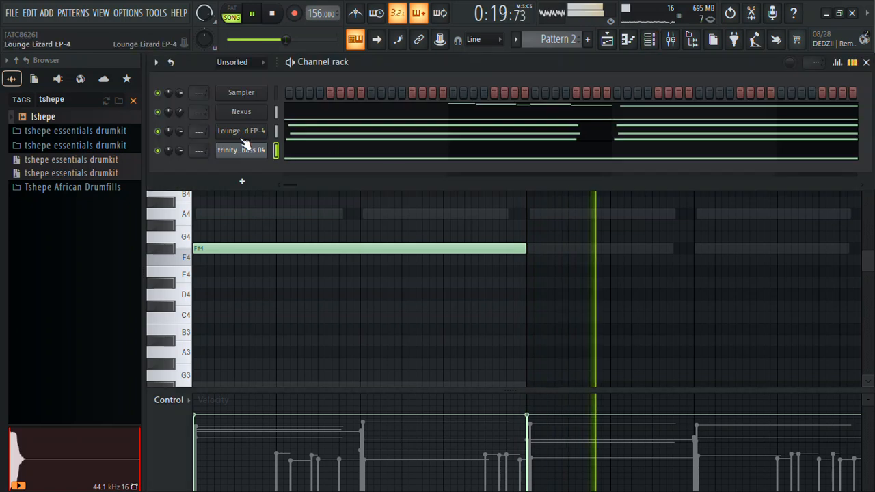
{"action": "left_click", "coordinate": [225, 155]}
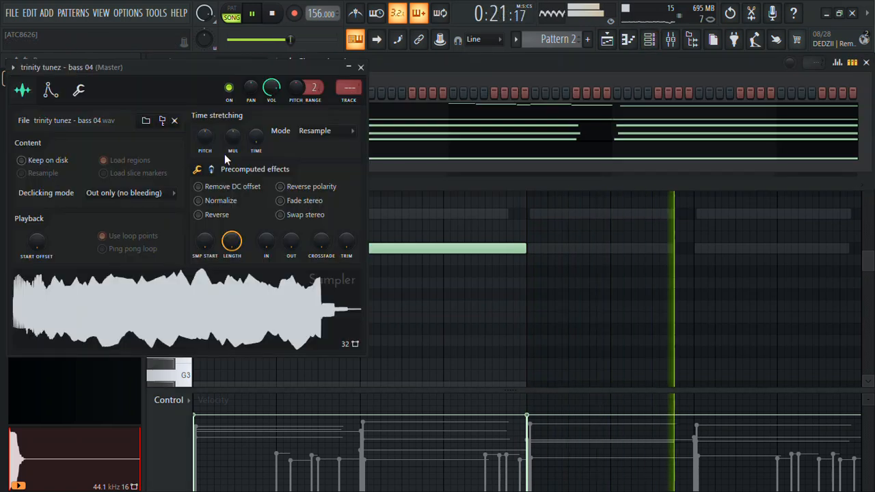
{"action": "left_click", "coordinate": [81, 92]}
{"action": "left_click", "coordinate": [49, 92]}
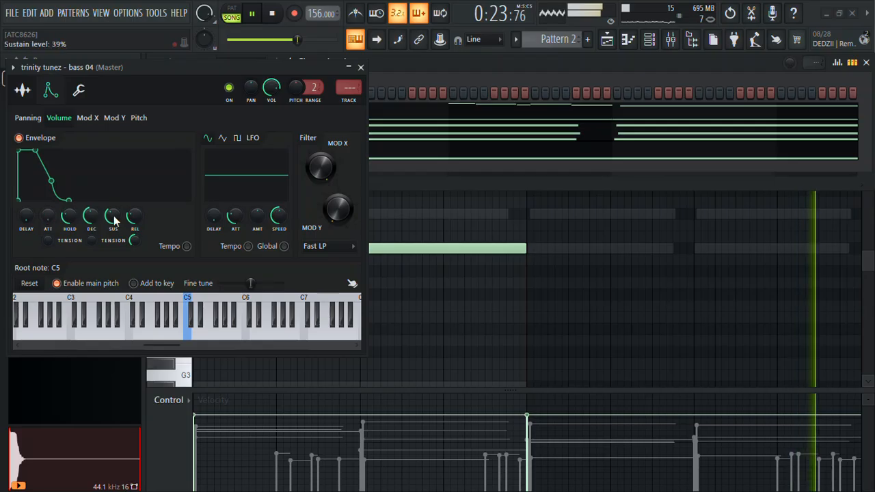
{"action": "left_click", "coordinate": [362, 67]}
{"action": "key", "text": "space"}
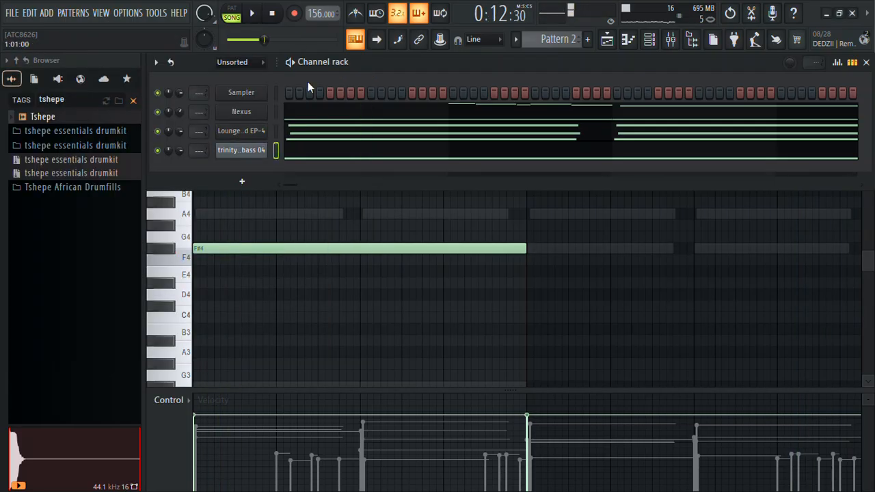
Insert another Nexus instrument channel below the existing Nexus channel and move its window fully into view.
{"action": "right_click", "coordinate": [243, 116]}
{"action": "left_click", "coordinate": [302, 247]}
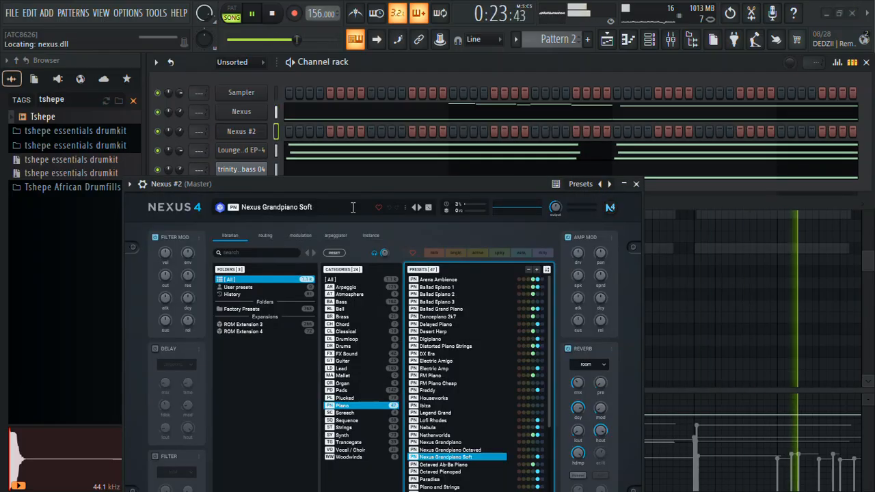
{"action": "left_click_drag", "start_coordinate": [339, 183], "coordinate": [333, 83]}
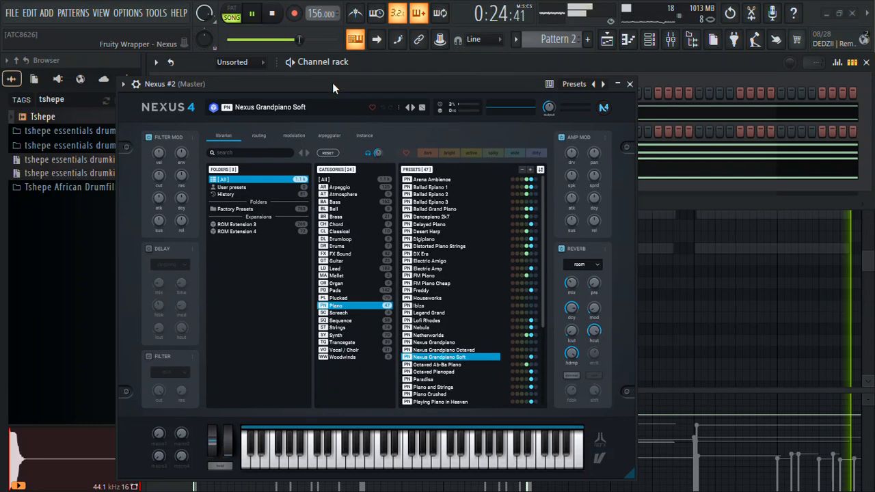
Browse the Synth category in Nexus #2 and try the Vintage Breakdown preset.
{"action": "left_click", "coordinate": [335, 336]}
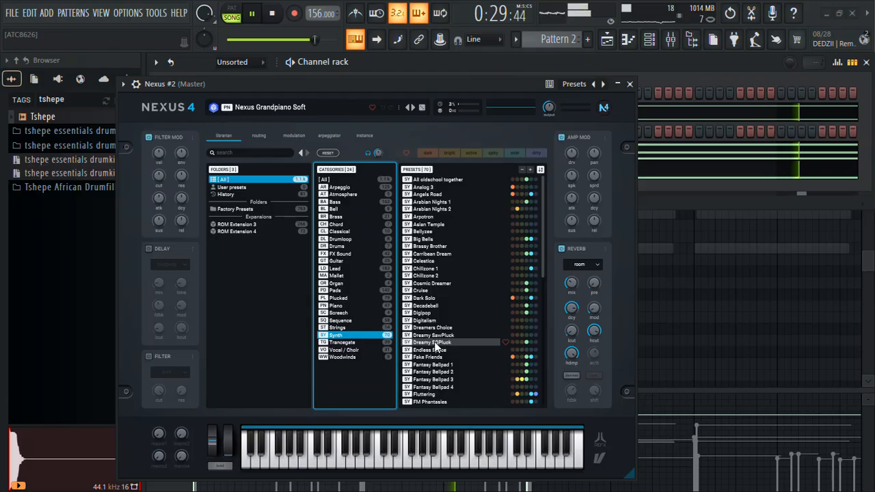
{"action": "left_click_drag", "start_coordinate": [545, 211], "coordinate": [547, 314]}
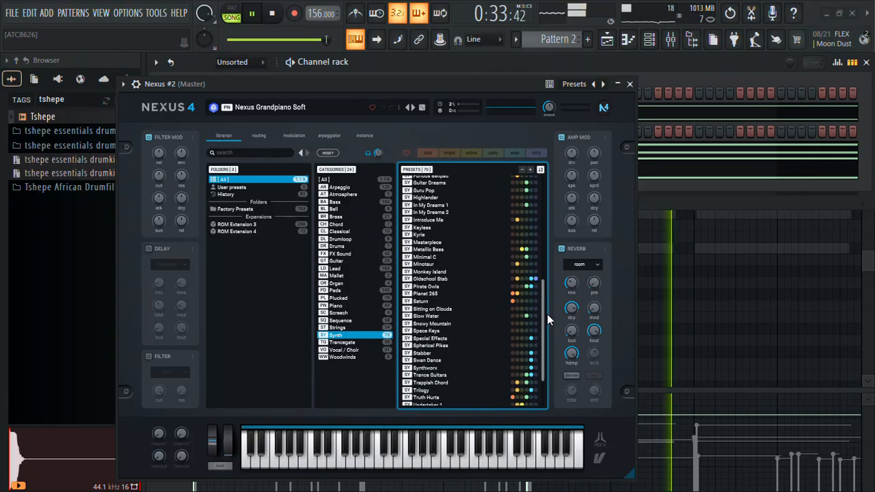
{"action": "left_click_drag", "start_coordinate": [547, 314], "coordinate": [544, 357]}
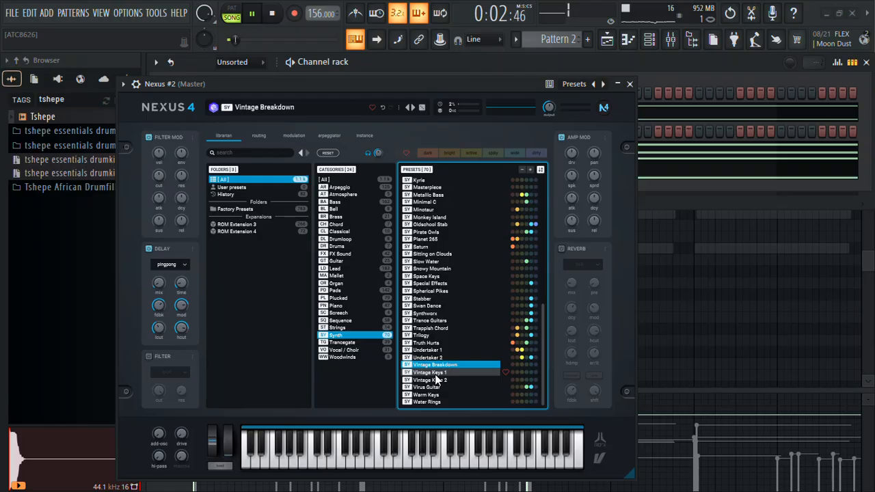
Load the 70s Vinyl Strings 3 preset from the Strings category in Nexus #2, check its routing, and close the plugin.
{"action": "left_click", "coordinate": [340, 328]}
{"action": "left_click", "coordinate": [442, 195]}
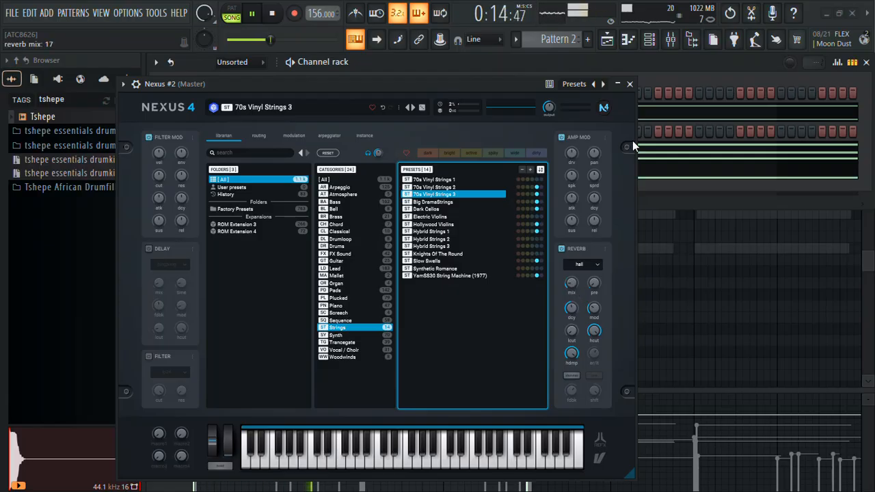
{"action": "key", "text": "Escape"}
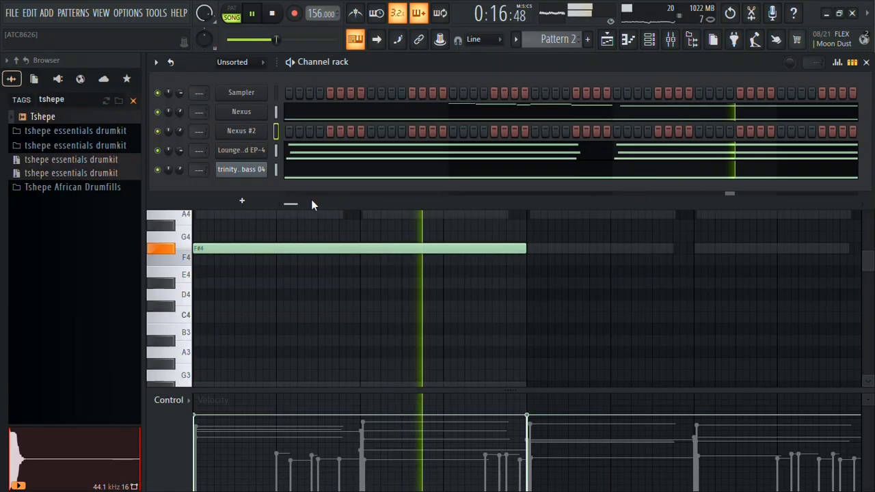
{"action": "left_click", "coordinate": [261, 133]}
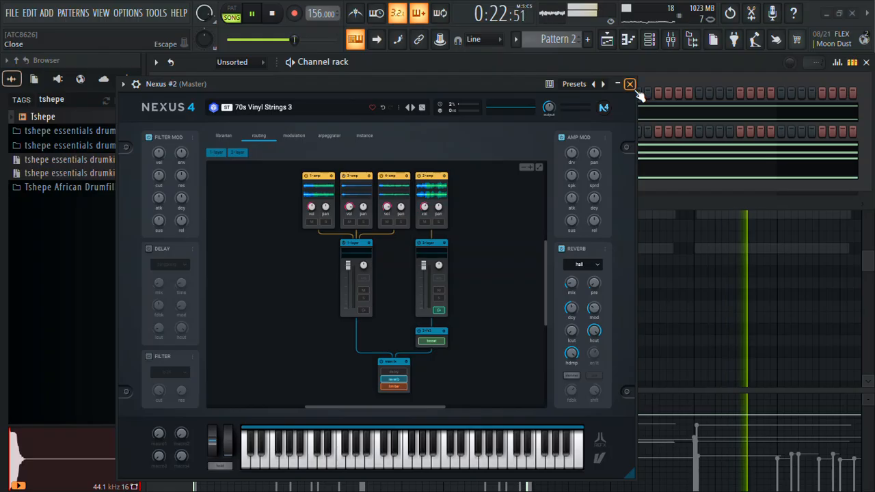
{"action": "key", "text": "Escape"}
Enter a four-bar chord of F#4, A4 and C#5 at bar 1 in the Nexus #2 piano roll.
{"action": "right_click", "coordinate": [240, 133]}
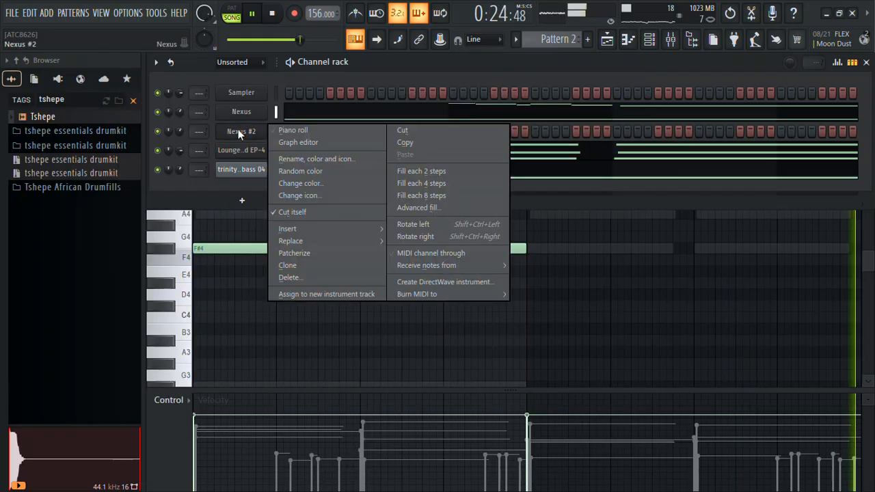
{"action": "left_click", "coordinate": [298, 134]}
{"action": "mouse_move", "coordinate": [244, 197]}
{"action": "left_mouse_down"}
{"action": "mouse_move", "coordinate": [175, 160]}
{"action": "mouse_move", "coordinate": [179, 250]}
{"action": "left_mouse_up"}
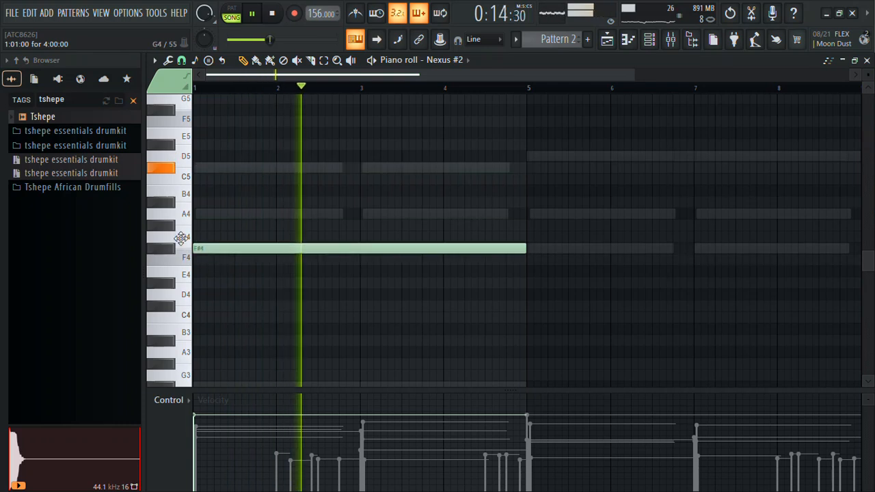
{"action": "left_click", "coordinate": [221, 213]}
{"action": "left_click_drag", "start_coordinate": [221, 210], "coordinate": [194, 211]}
{"action": "left_click_drag", "start_coordinate": [221, 169], "coordinate": [194, 168]}
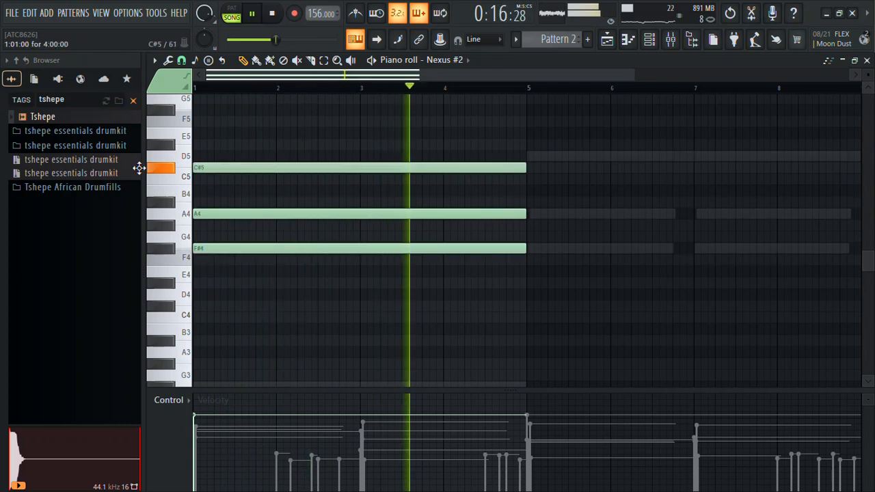
Shorten the three chord notes to a brief stab and shift it to around beat 2 of bar 1.
{"action": "key", "text": "ctrl+a"}
{"action": "left_click_drag", "start_coordinate": [527, 250], "coordinate": [218, 252]}
{"action": "key", "text": "space"}
{"action": "key", "text": "space"}
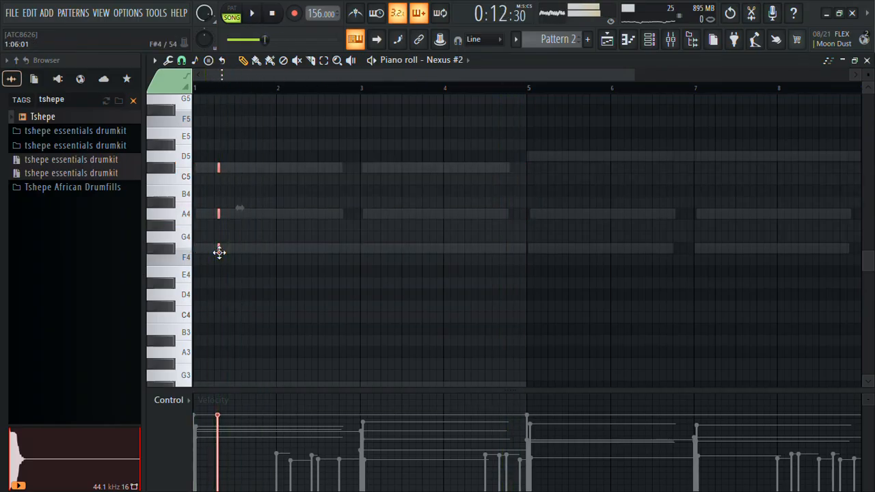
Transpose the strings chord up two octaves to F#6, A6 and C#7 while checking it in playback.
{"action": "key", "text": "ctrl+Up"}
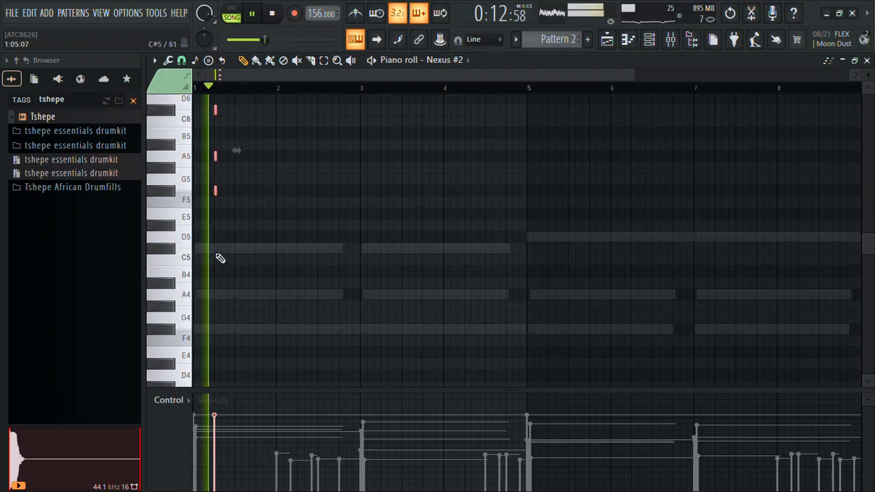
{"action": "left_click_drag", "start_coordinate": [633, 74], "coordinate": [333, 76]}
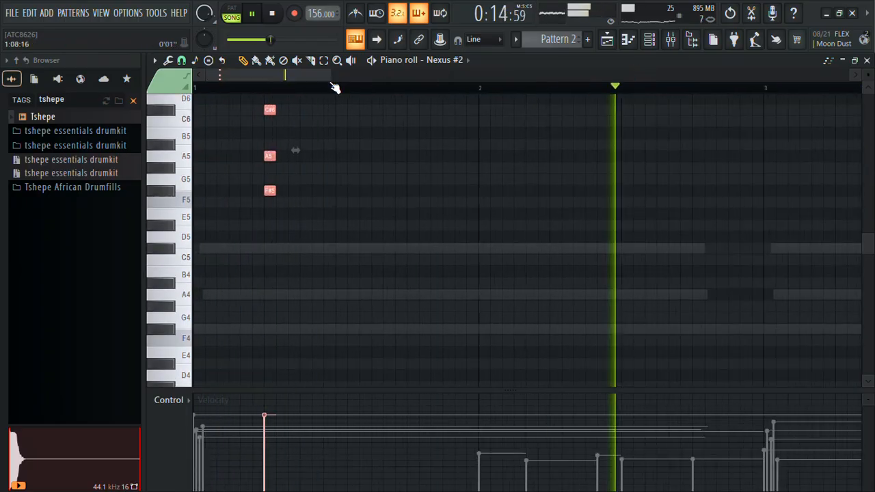
{"action": "key", "text": "space"}
{"action": "key", "text": "space"}
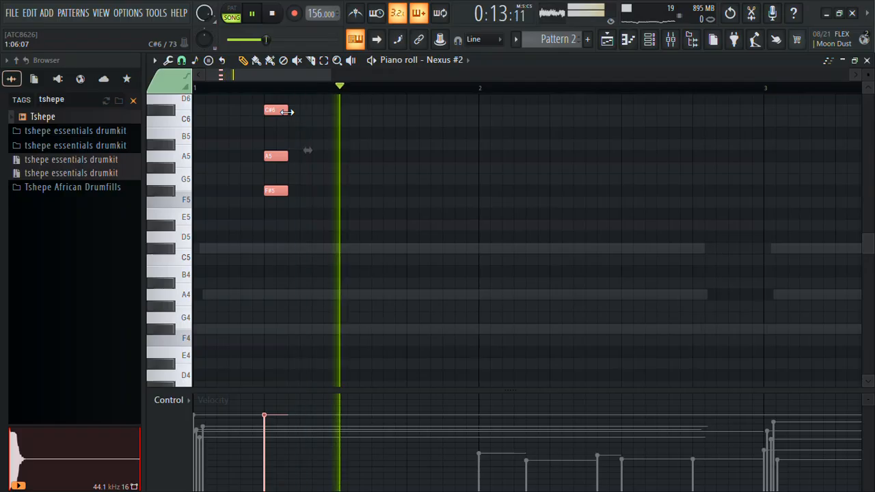
{"action": "key", "text": "space"}
{"action": "key", "text": "ctrl+Up"}
Duplicate the three-note strings stab to beat 2 of bar 3 and clear the note selection.
{"action": "left_click_drag", "start_coordinate": [270, 111], "coordinate": [839, 140]}
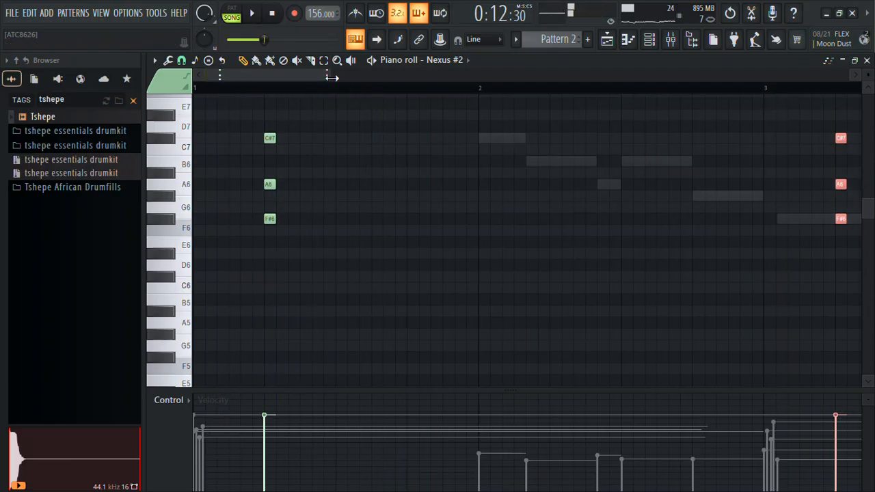
{"action": "scroll", "coordinate": [481, 102], "scroll_direction": "down", "scroll_amount": 2}
{"action": "scroll", "coordinate": [482, 103], "scroll_direction": "down", "scroll_amount": 2}
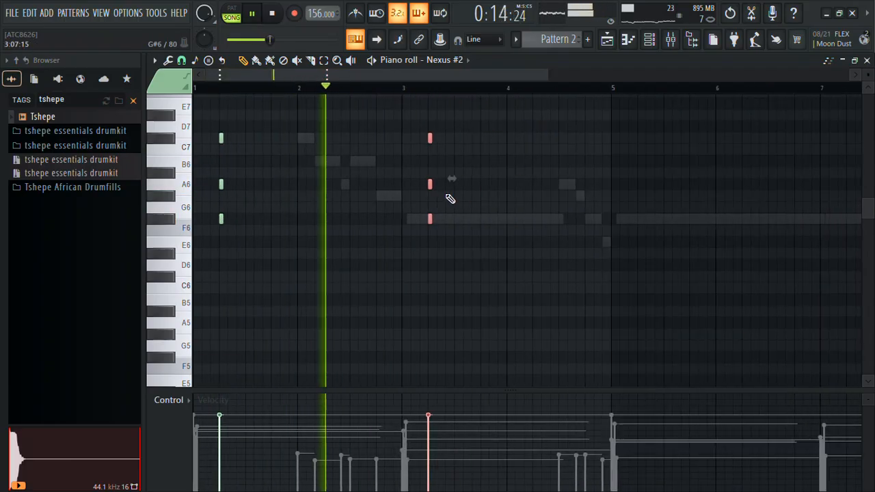
{"action": "left_click", "coordinate": [477, 191], "text": "ctrl"}
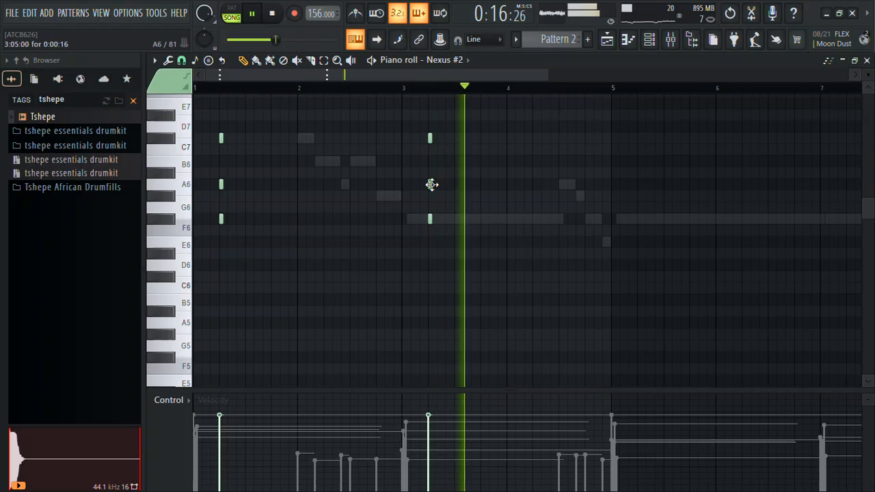
Lower both A6 notes one octave to A5 and extend the strings chords in legato through the end of bar 3.
{"action": "left_click_drag", "start_coordinate": [455, 180], "coordinate": [212, 208]}
{"action": "key", "text": "ctrl+Down"}
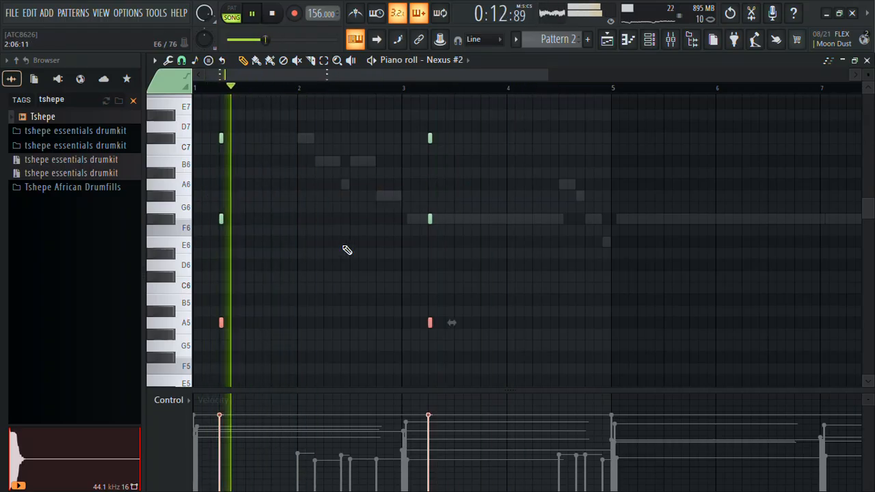
{"action": "key", "text": "ctrl+l"}
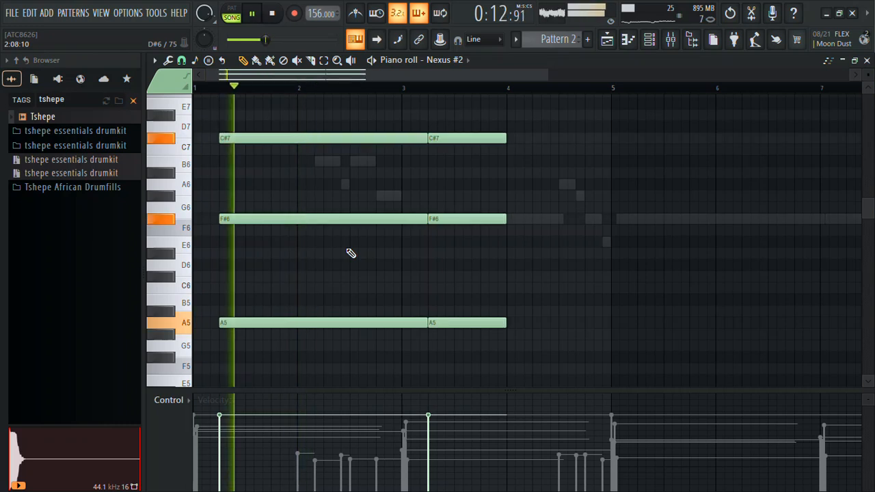
Undo the legato extension of the strings chords and transpose the short stabs down two octaves.
{"action": "key", "text": "ctrl+z"}
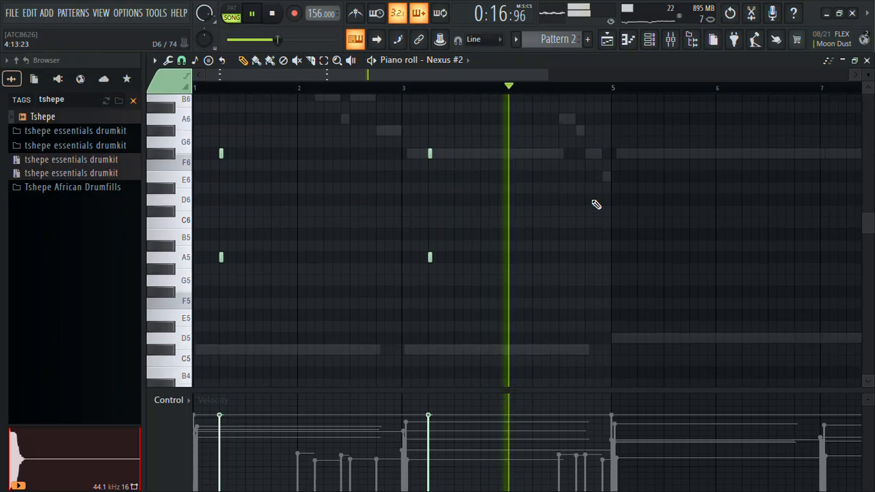
{"action": "scroll", "coordinate": [596, 204], "scroll_direction": "down", "scroll_amount": 5}
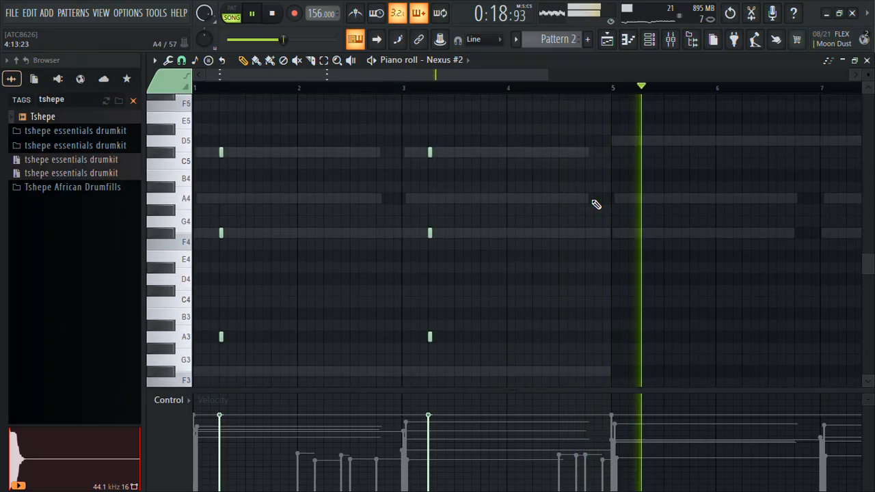
Copy the three-note strings stab from bar 3 to the start of bar 5 and revoice it as F#3, D4 and A4.
{"action": "left_click_drag", "start_coordinate": [480, 135], "coordinate": [395, 359]}
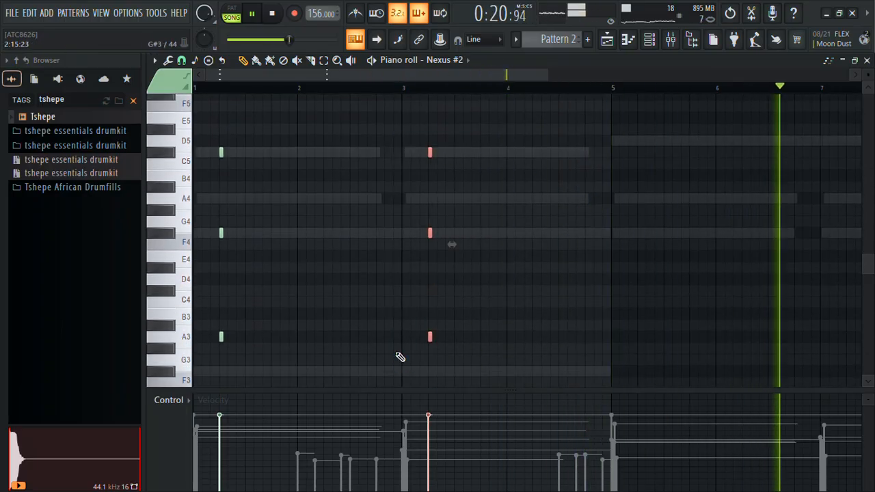
{"action": "left_click_drag", "start_coordinate": [430, 234], "coordinate": [700, 358]}
{"action": "left_click_drag", "start_coordinate": [647, 302], "coordinate": [617, 289]}
{"action": "scroll", "coordinate": [618, 293], "scroll_direction": "up", "scroll_amount": 4}
{"action": "left_click_drag", "start_coordinate": [635, 357], "coordinate": [554, 384]}
{"action": "key", "text": "ctrl+Up"}
{"action": "key", "text": "shift+Up"}
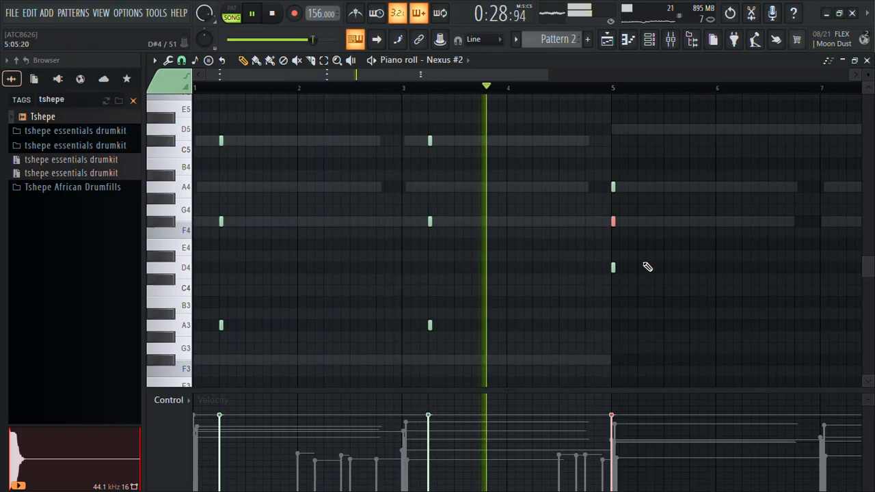
{"action": "key", "text": "ctrl+Down"}
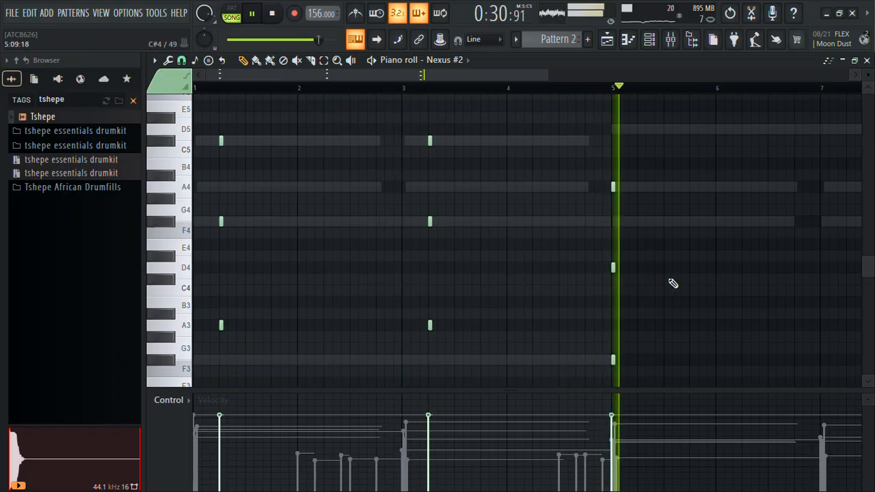
Shift the new strings stab to around beat 2 of bar 5 and duplicate it to beat 2 of bar 7.
{"action": "left_click_drag", "start_coordinate": [645, 410], "coordinate": [600, 286]}
{"action": "left_click_drag", "start_coordinate": [626, 377], "coordinate": [608, 192]}
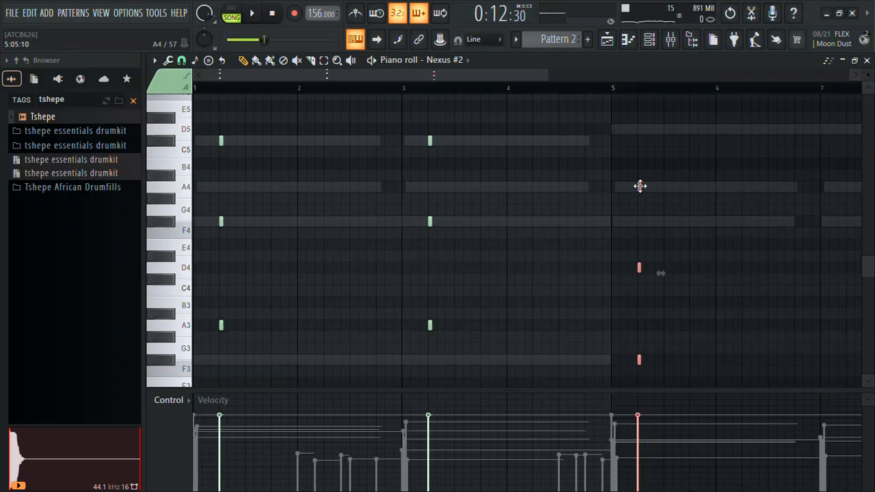
{"action": "key", "text": "space"}
{"action": "left_click_drag", "start_coordinate": [831, 177], "coordinate": [848, 177]}
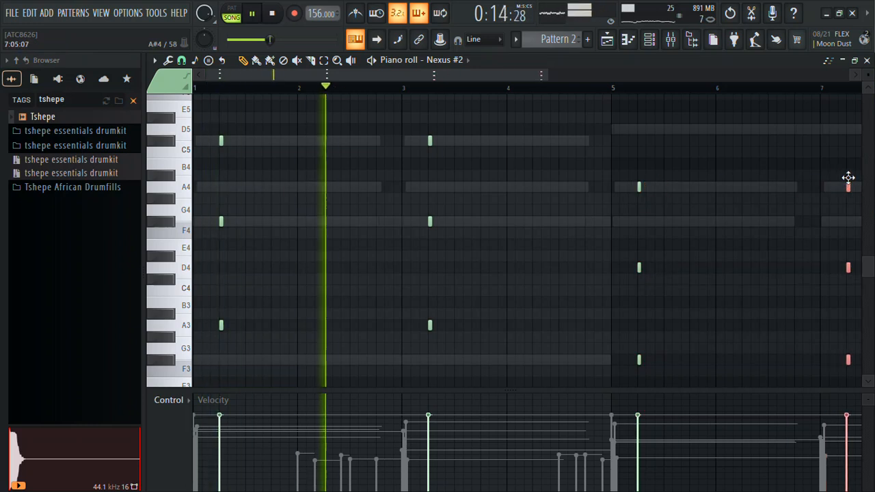
Clear the note selection and transpose all four strings stabs up two octaves.
{"action": "left_click", "coordinate": [799, 173]}
{"action": "key", "text": "ctrl+Up"}
{"action": "key", "text": "ctrl+Up"}
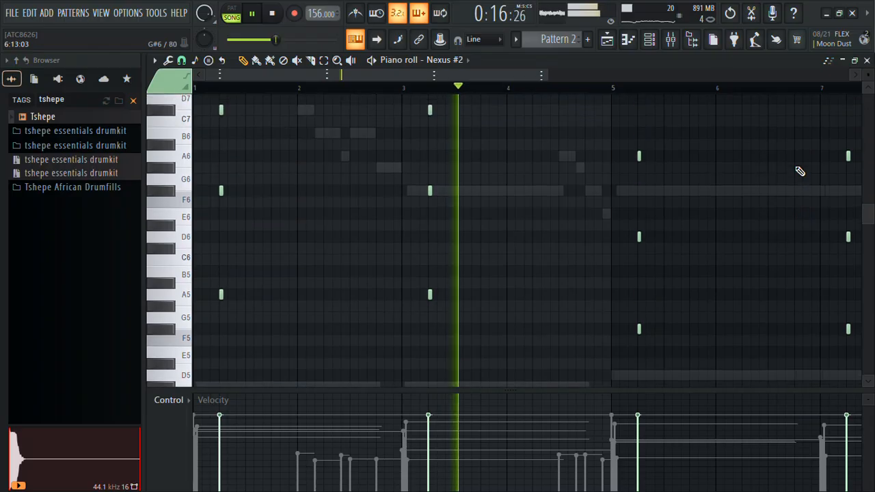
Add the soundtypo SynthEdit brass synth as a new channel and close its plugin window.
{"action": "left_click", "coordinate": [867, 60]}
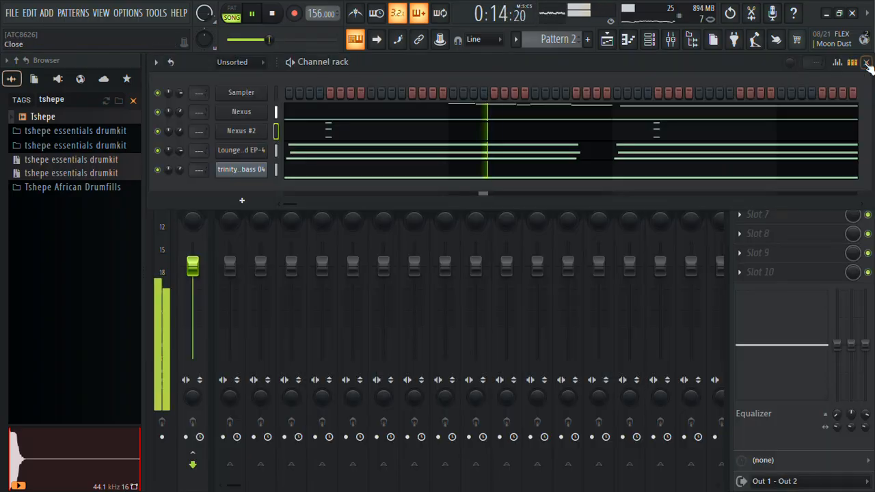
{"action": "left_click", "coordinate": [241, 201]}
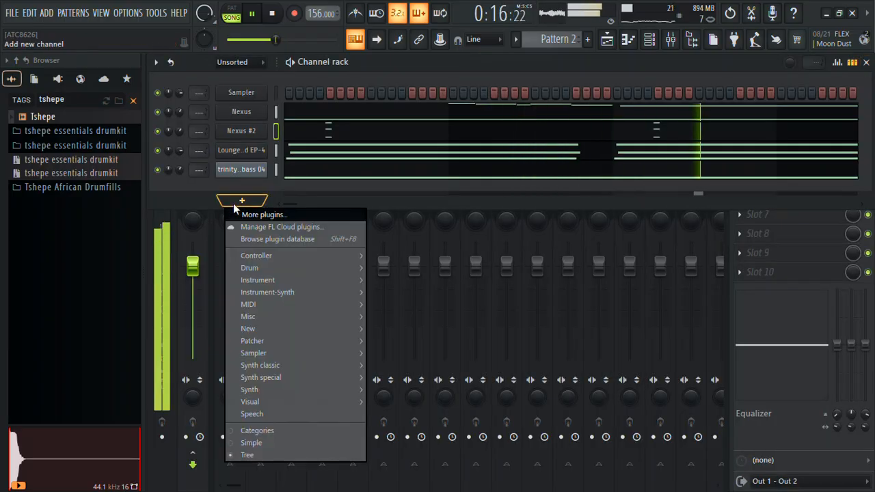
{"action": "mouse_move", "coordinate": [291, 293]}
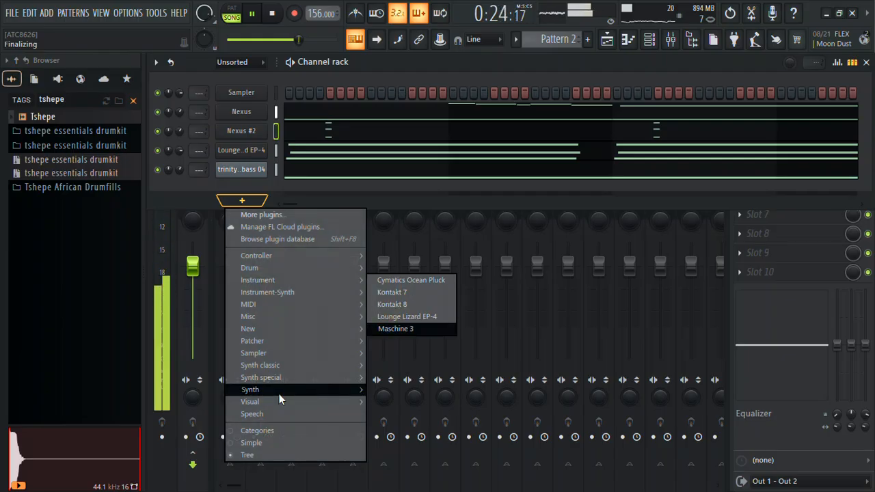
{"action": "mouse_move", "coordinate": [279, 394]}
{"action": "left_click", "coordinate": [411, 439]}
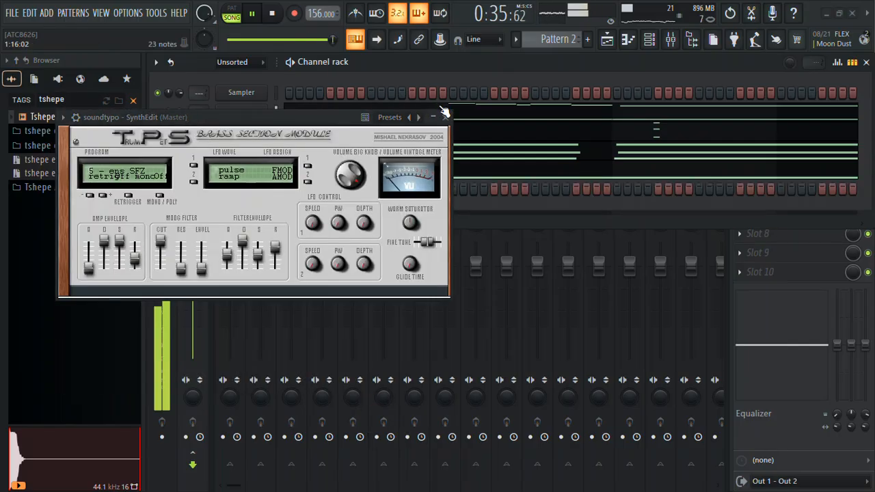
{"action": "left_click", "coordinate": [446, 116]}
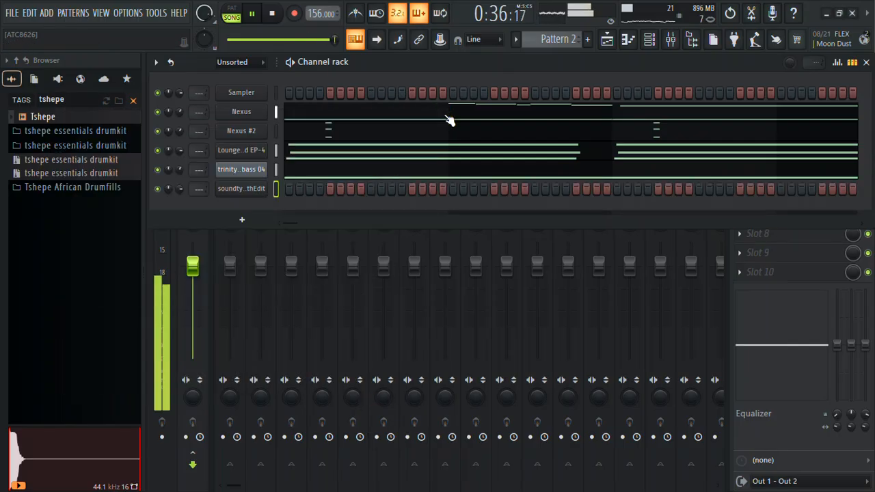
Try the brass module's 9 - fhns ACC program, then set it to program 15 - tps1 DOIT.
{"action": "right_click", "coordinate": [268, 184]}
{"action": "left_click", "coordinate": [273, 189]}
{"action": "left_click", "coordinate": [650, 39]}
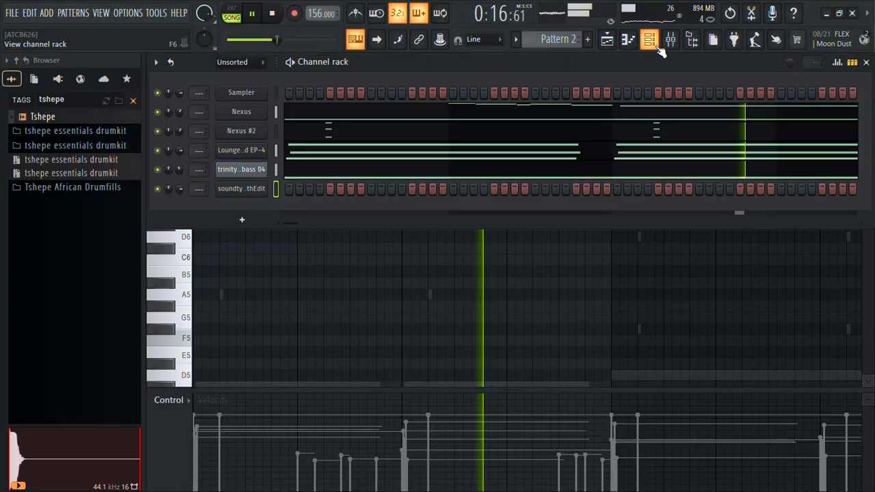
{"action": "left_click", "coordinate": [239, 188]}
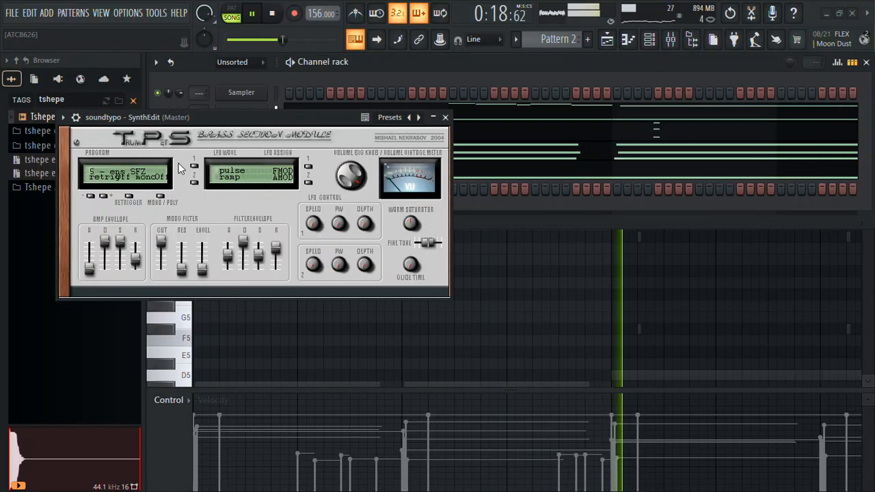
{"action": "left_click", "coordinate": [144, 186]}
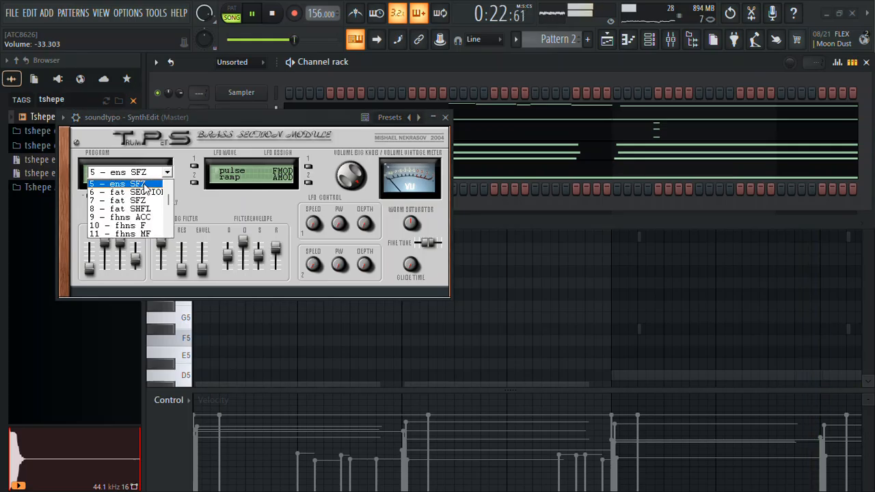
{"action": "left_click", "coordinate": [139, 216]}
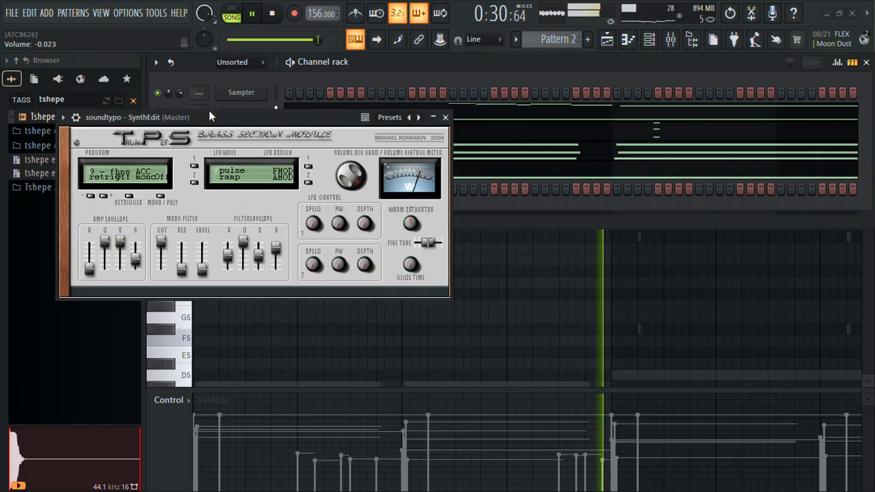
{"action": "left_click", "coordinate": [158, 171]}
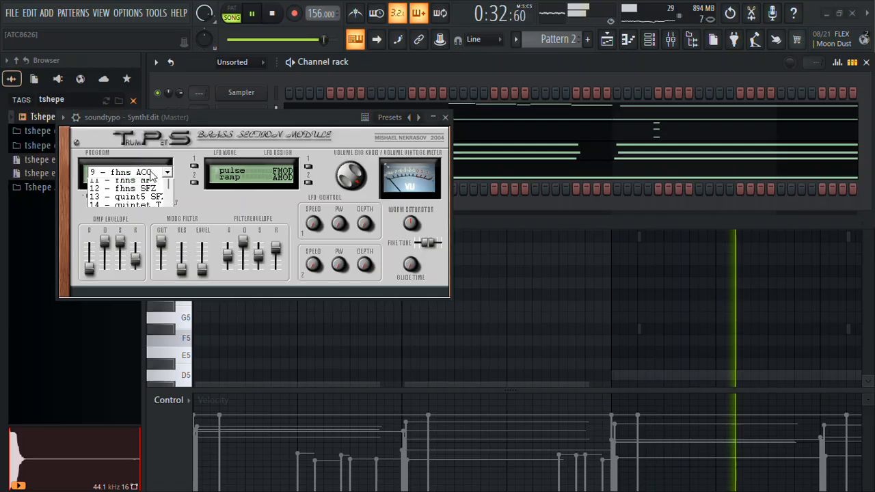
{"action": "left_click", "coordinate": [143, 235]}
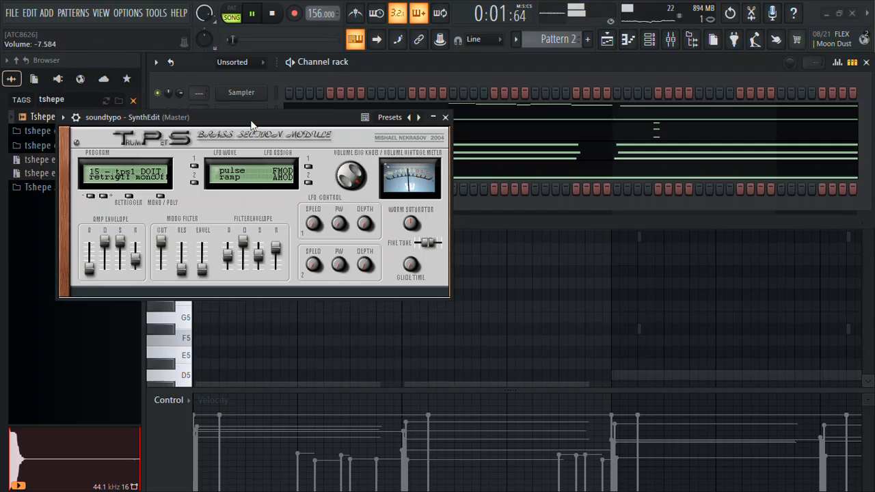
{"action": "left_click", "coordinate": [443, 118]}
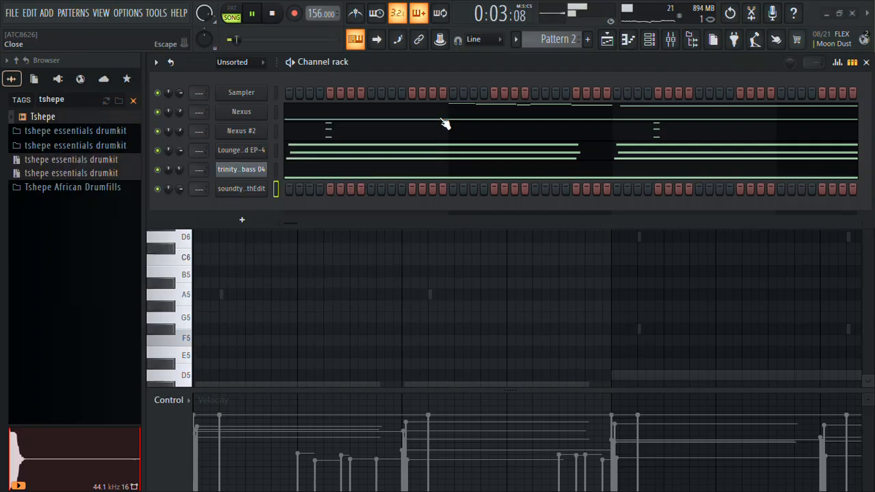
Enter a short brass run of F#6, G#6, F#6 and E6 across the second half of bar 4 in the SynthEdit channel.
{"action": "right_click", "coordinate": [239, 191]}
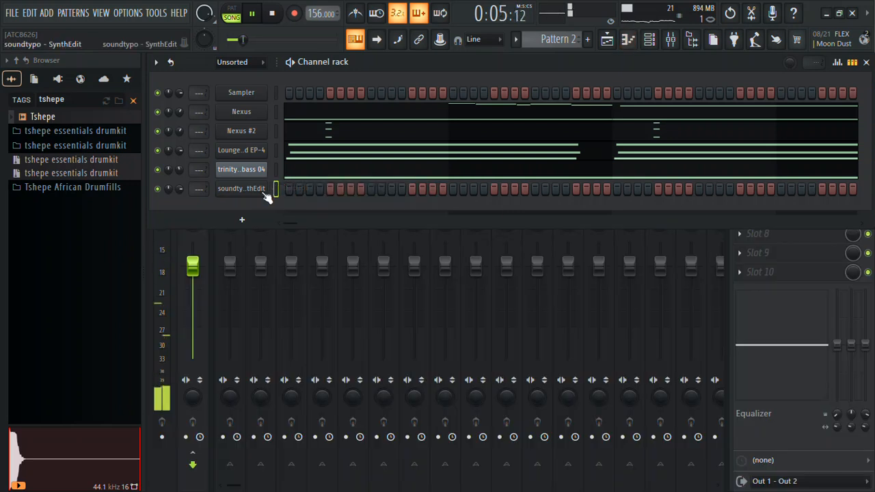
{"action": "right_click", "coordinate": [254, 191]}
{"action": "left_click", "coordinate": [301, 190]}
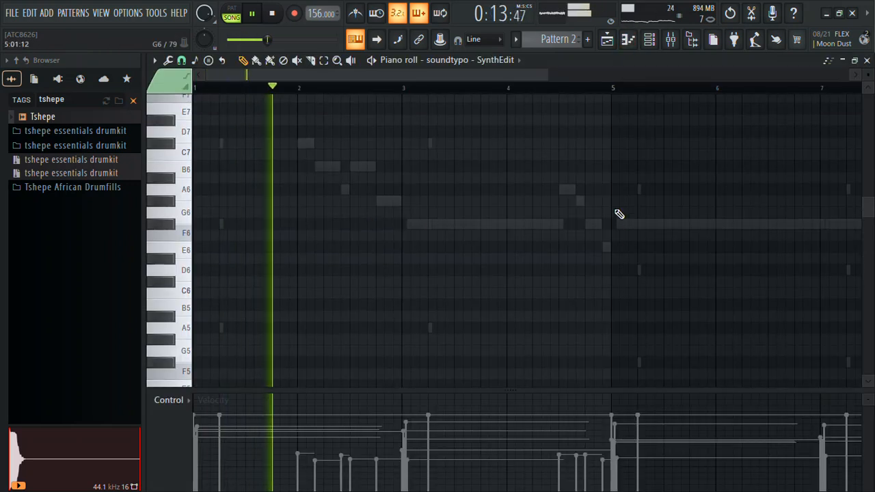
{"action": "scroll", "coordinate": [619, 215], "scroll_direction": "up", "scroll_amount": 5}
{"action": "left_click", "coordinate": [559, 294]}
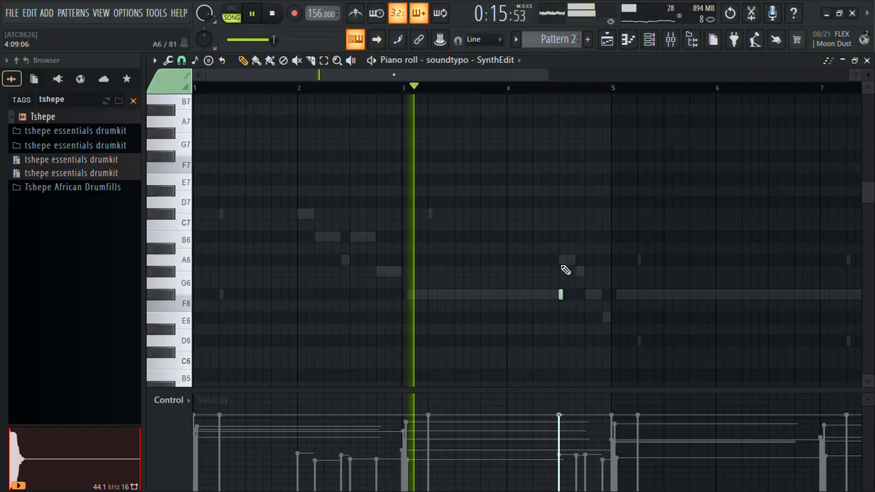
{"action": "left_click", "coordinate": [577, 273]}
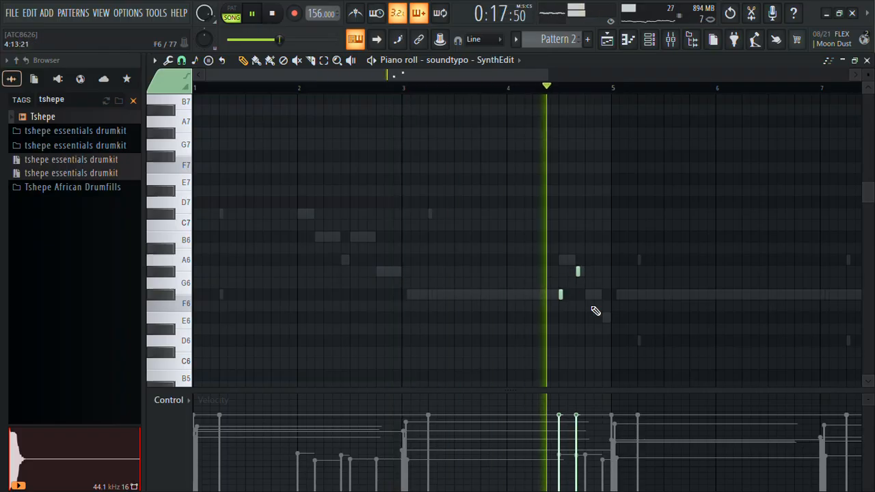
{"action": "left_click", "coordinate": [587, 296]}
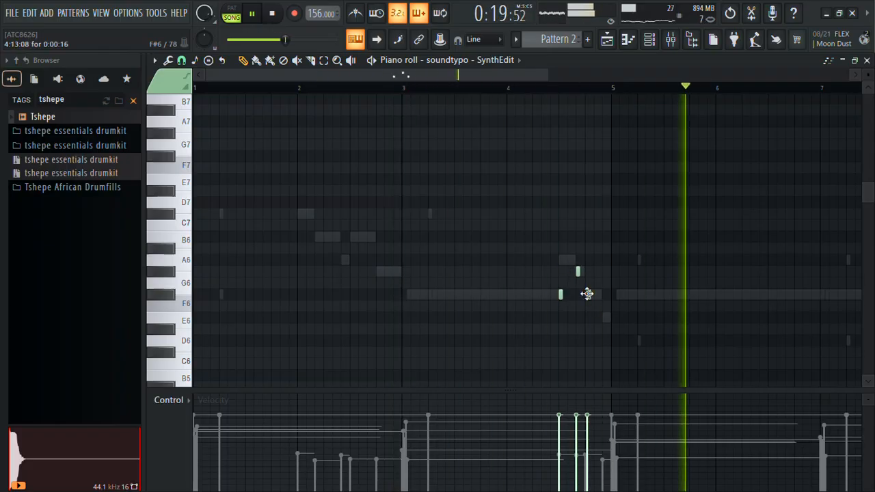
{"action": "left_click", "coordinate": [603, 318]}
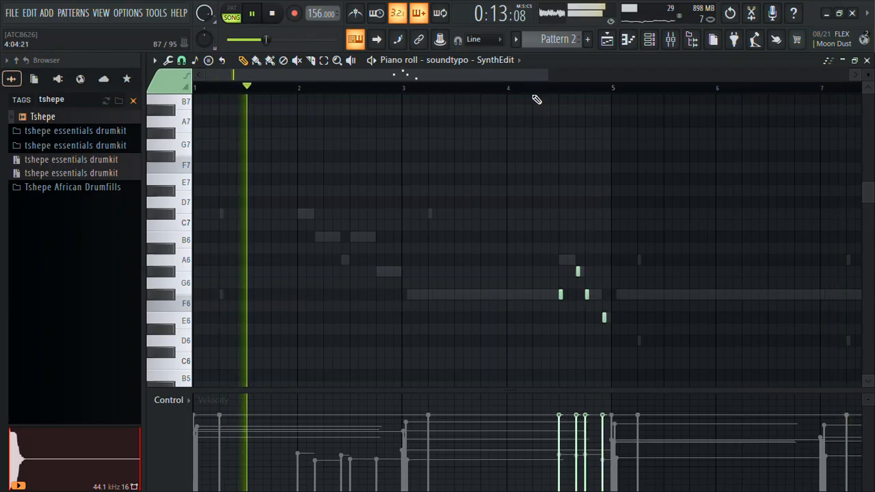
End the brass run with a D6 at the start of bar 5 and play it back from bar 4.
{"action": "left_click", "coordinate": [539, 88]}
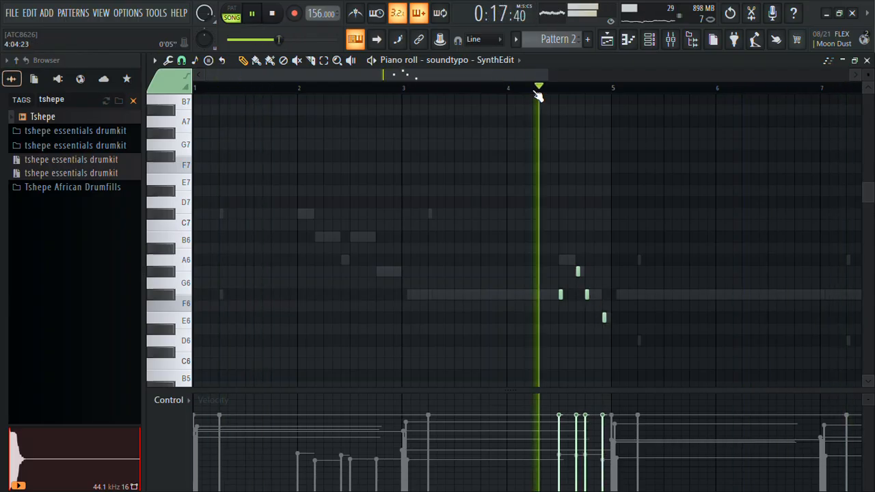
{"action": "key", "text": "space"}
{"action": "left_click", "coordinate": [608, 340]}
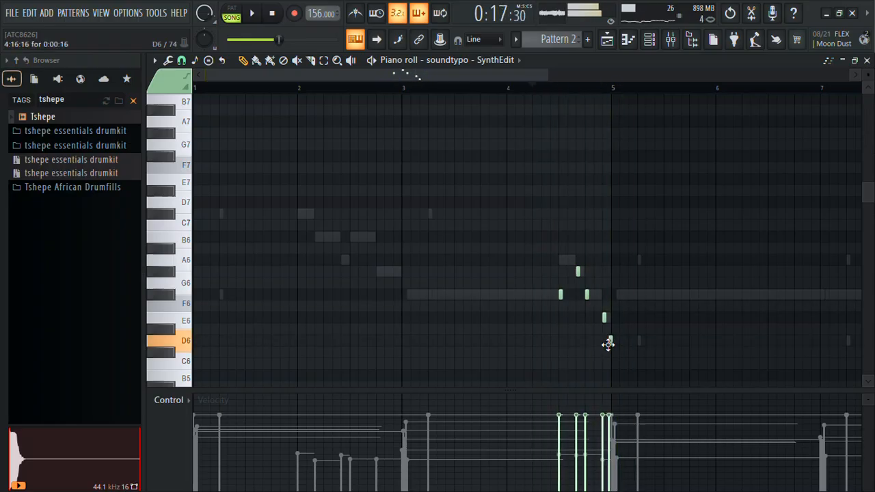
{"action": "key", "text": "space"}
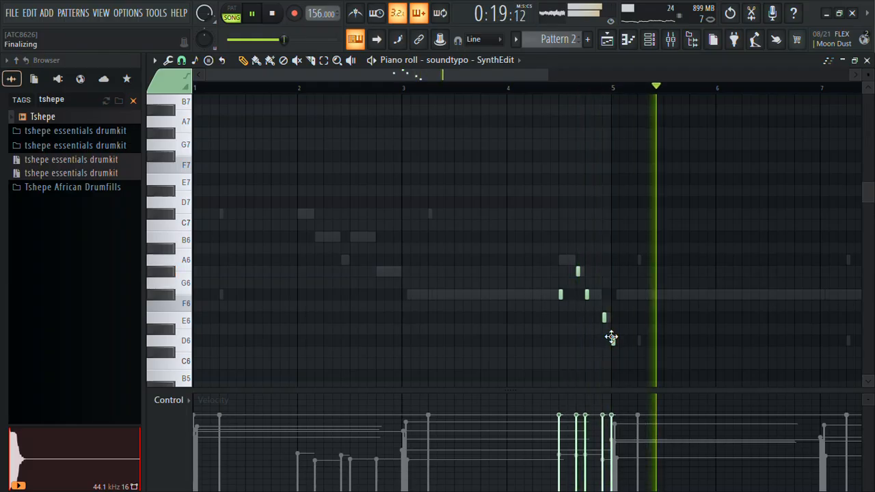
Transpose the five-note brass run down two octaves and place a copy of it two octaves higher.
{"action": "key", "text": "ctrl+Down"}
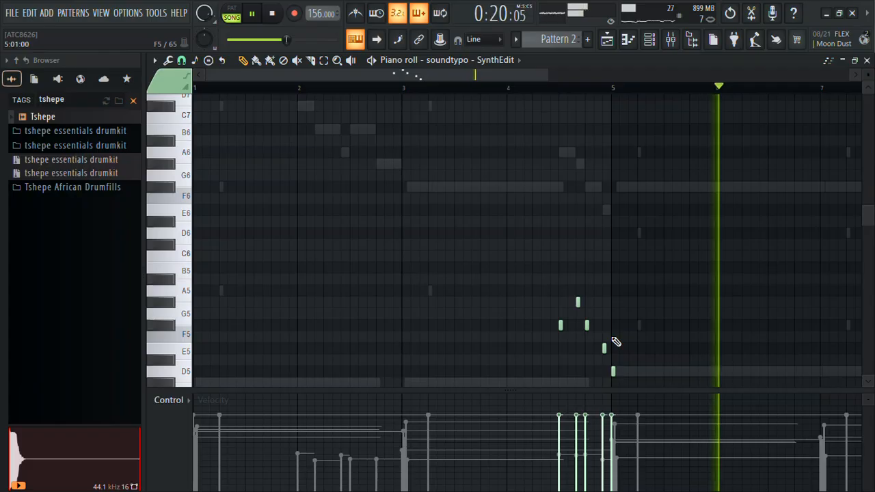
{"action": "key", "text": "ctrl+Down"}
{"action": "left_click_drag", "start_coordinate": [624, 375], "coordinate": [563, 291], "text": "ctrl"}
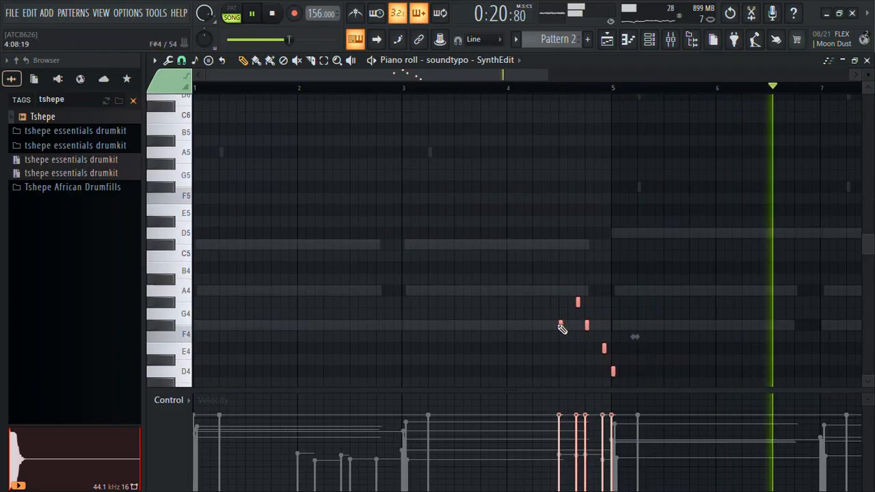
{"action": "left_click_drag", "start_coordinate": [561, 326], "coordinate": [563, 326], "text": "shift"}
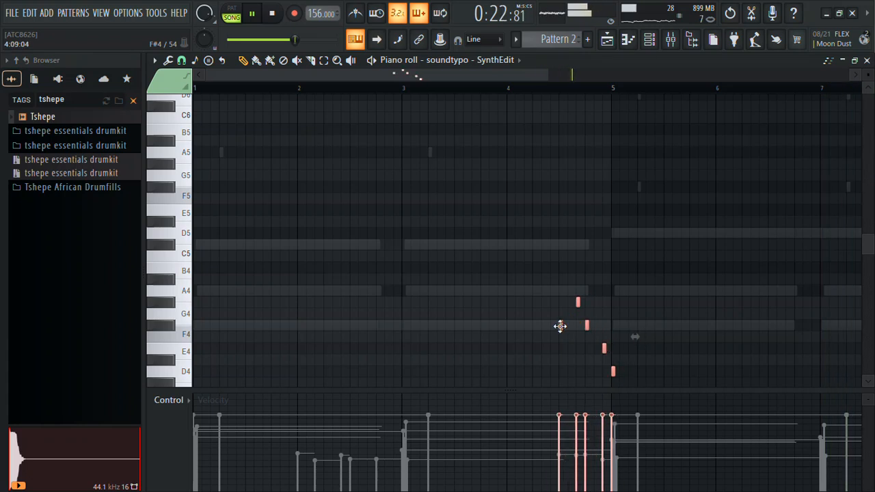
{"action": "key", "text": "ctrl+Up"}
{"action": "key", "text": "ctrl+Up"}
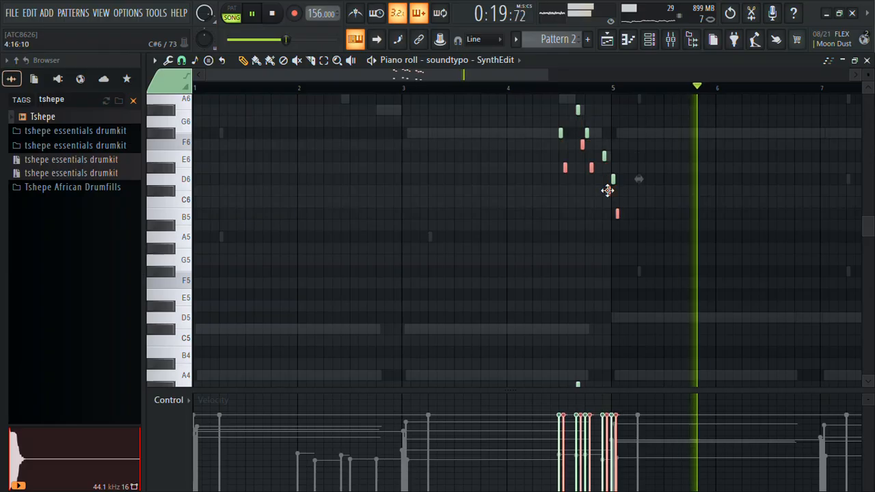
Add another copy of the brass run in the middle octave starting on F#5 and delete the highest copy.
{"action": "key", "text": "ctrl+v"}
{"action": "key", "text": "ctrl+Down"}
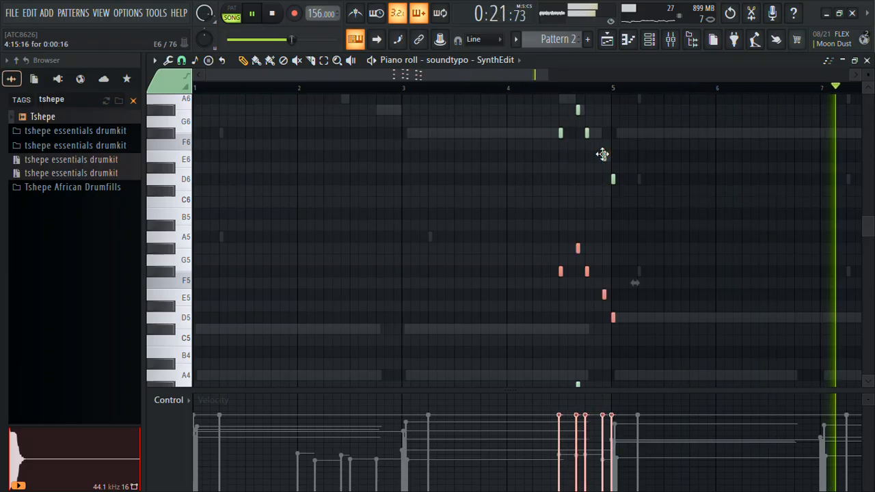
{"action": "key", "text": "KP_Divide"}
{"action": "key", "text": "KP_Divide"}
{"action": "key", "text": "KP_Divide"}
{"action": "left_click_drag", "start_coordinate": [633, 196], "coordinate": [556, 120]}
{"action": "key", "text": "Delete"}
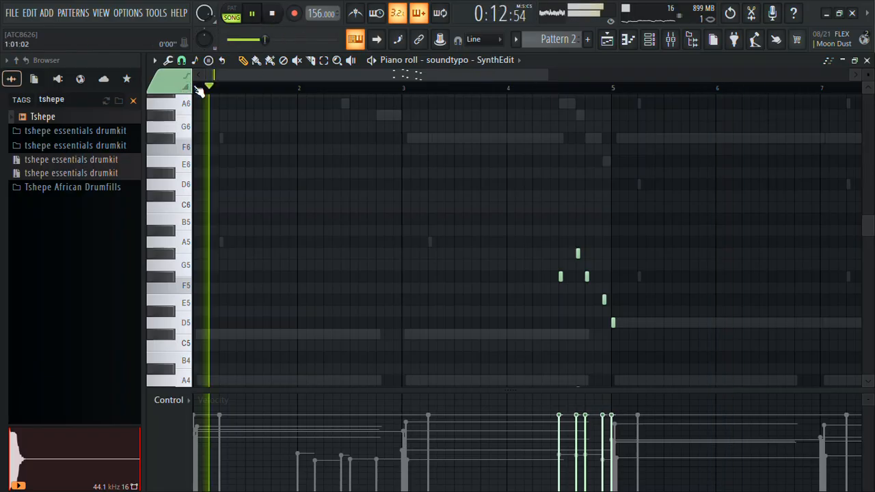
Enter a second brass run of F#4, A4, F#4 and D5 across the second half of bar 8.
{"action": "scroll", "coordinate": [199, 92], "scroll_direction": "down", "scroll_amount": 3}
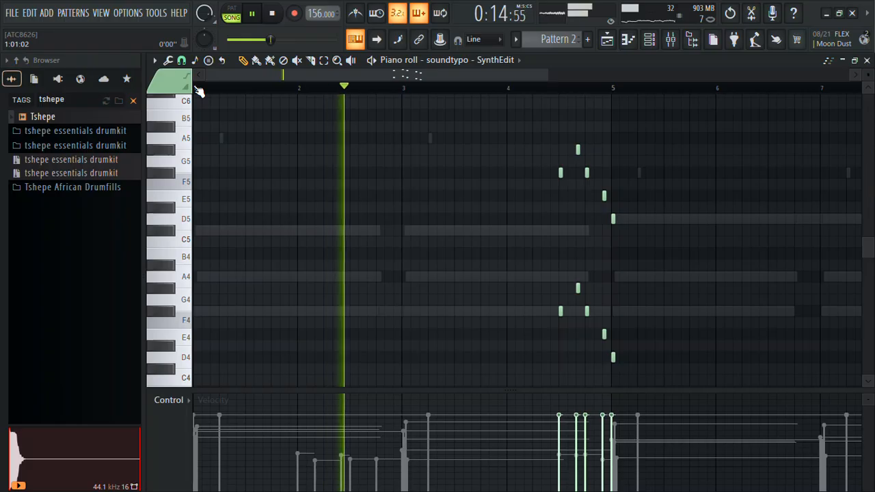
{"action": "mouse_move", "coordinate": [221, 75]}
{"action": "left_mouse_down"}
{"action": "mouse_move", "coordinate": [467, 87]}
{"action": "mouse_move", "coordinate": [550, 120]}
{"action": "mouse_move", "coordinate": [527, 128]}
{"action": "left_mouse_up"}
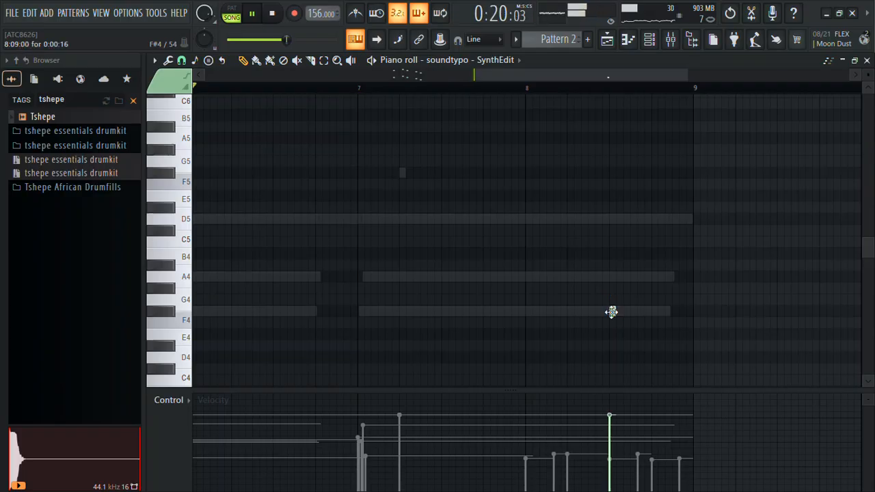
{"action": "left_click", "coordinate": [633, 277]}
{"action": "left_click", "coordinate": [654, 311]}
{"action": "left_click", "coordinate": [675, 220]}
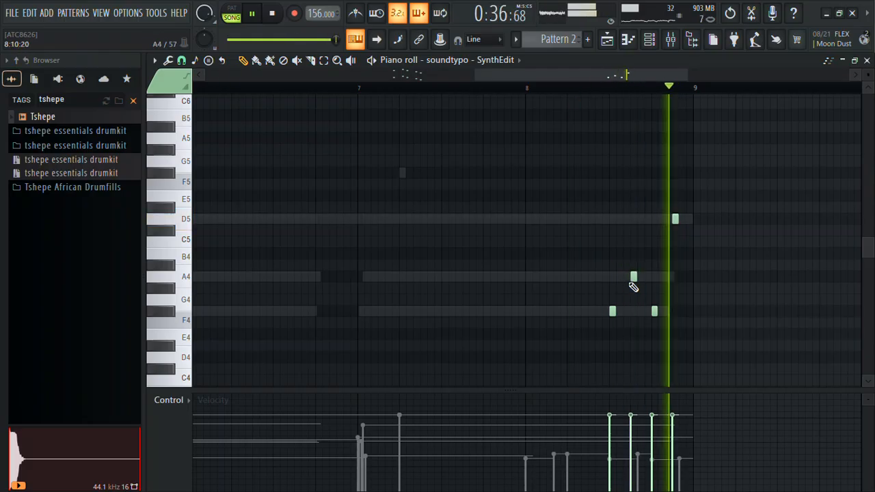
Shift the A4 of the bar 8 brass run slightly later and move its last note to C#5 at the bar's end.
{"action": "left_click_drag", "start_coordinate": [623, 279], "coordinate": [640, 277]}
{"action": "key", "text": "space"}
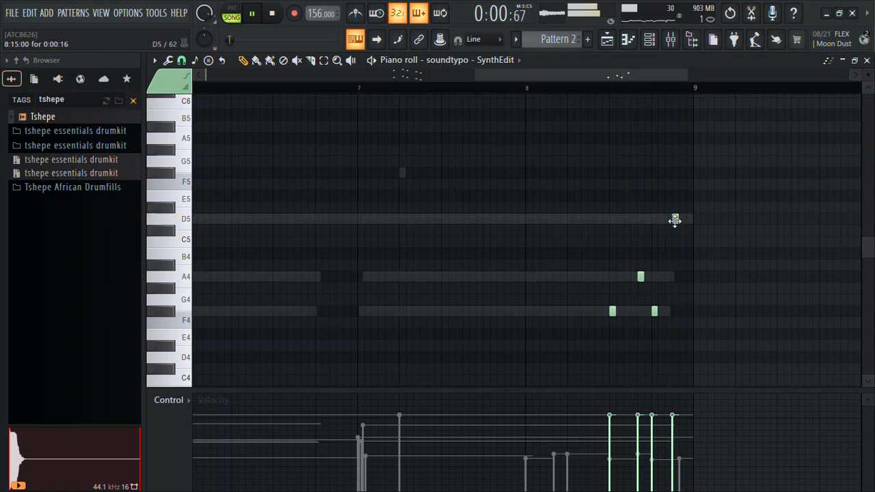
{"action": "left_click_drag", "start_coordinate": [699, 192], "coordinate": [612, 328]}
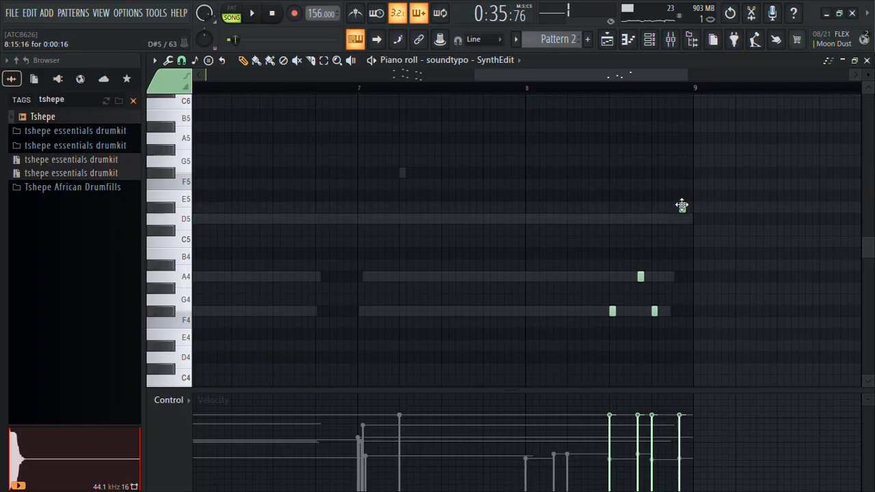
{"action": "key", "text": "space"}
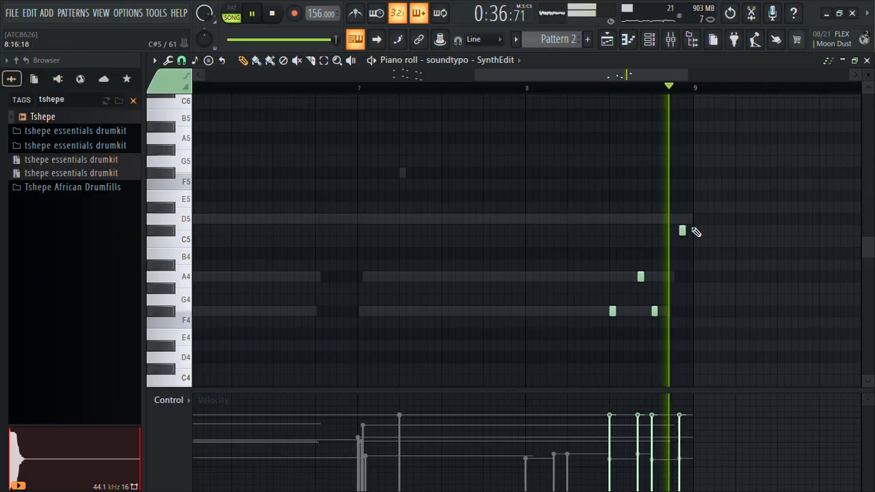
Duplicate the four-note brass run in bar 8 one octave higher and one octave lower, and play back both runs.
{"action": "left_click_drag", "start_coordinate": [622, 315], "coordinate": [614, 316]}
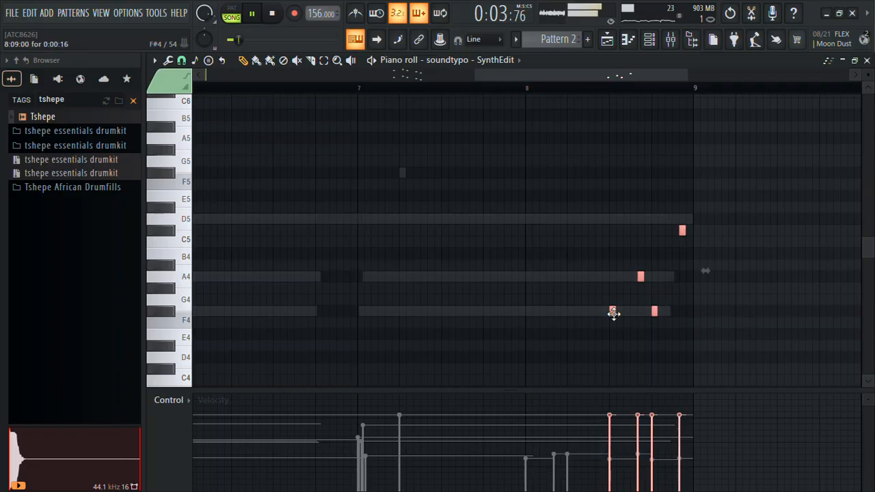
{"action": "key", "text": "ctrl+c"}
{"action": "key", "text": "ctrl+v"}
{"action": "key", "text": "ctrl+Up"}
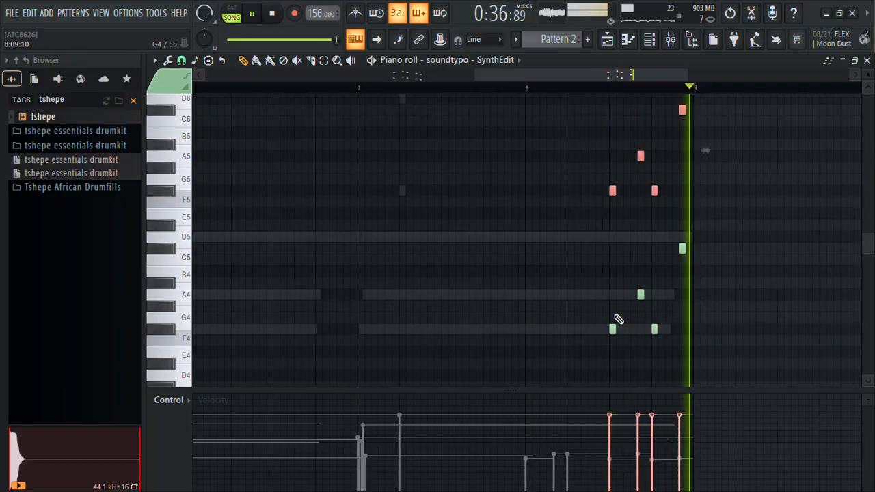
{"action": "left_click_drag", "start_coordinate": [474, 74], "coordinate": [213, 77]}
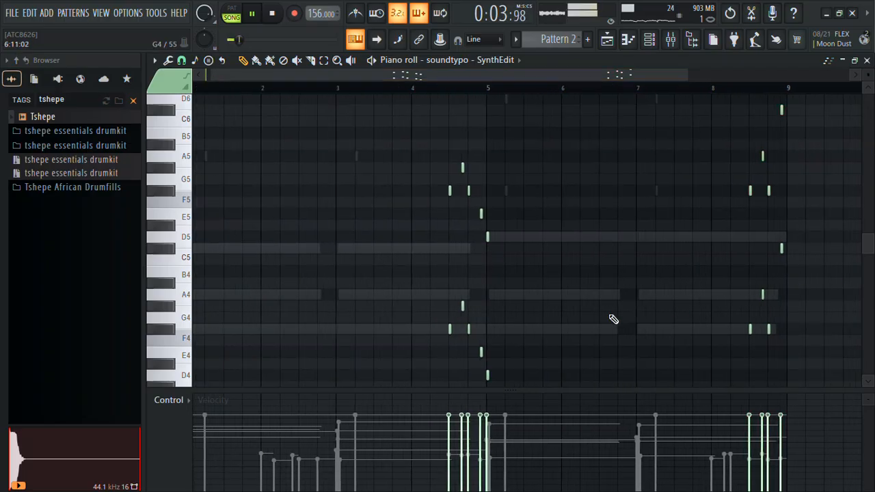
{"action": "scroll", "coordinate": [613, 319], "scroll_direction": "down", "scroll_amount": 4}
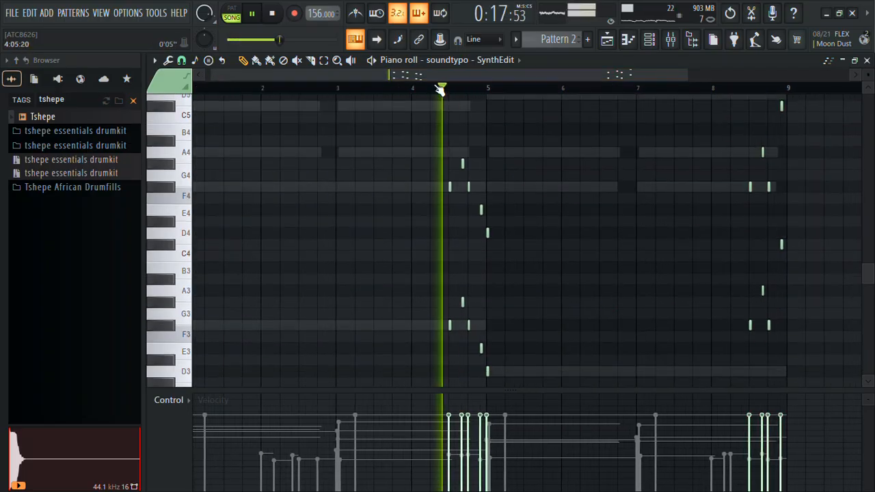
{"action": "scroll", "coordinate": [439, 90], "scroll_direction": "up", "scroll_amount": 4}
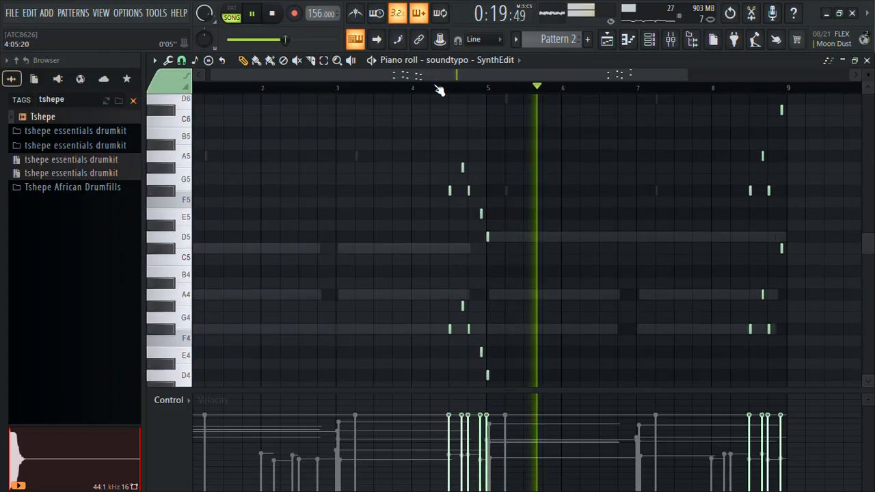
Return to the channel rack, open the second tshepe essentials drumkit folder and create a new empty pattern.
{"action": "left_click", "coordinate": [867, 60]}
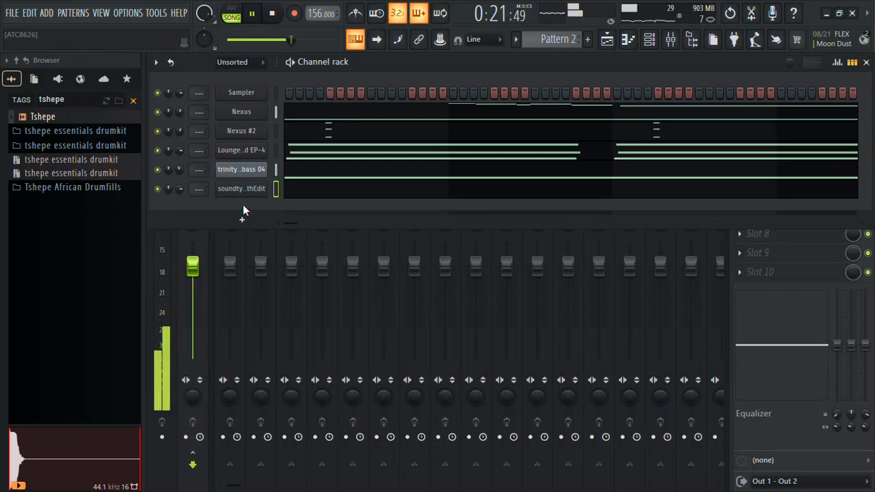
{"action": "left_click", "coordinate": [75, 145]}
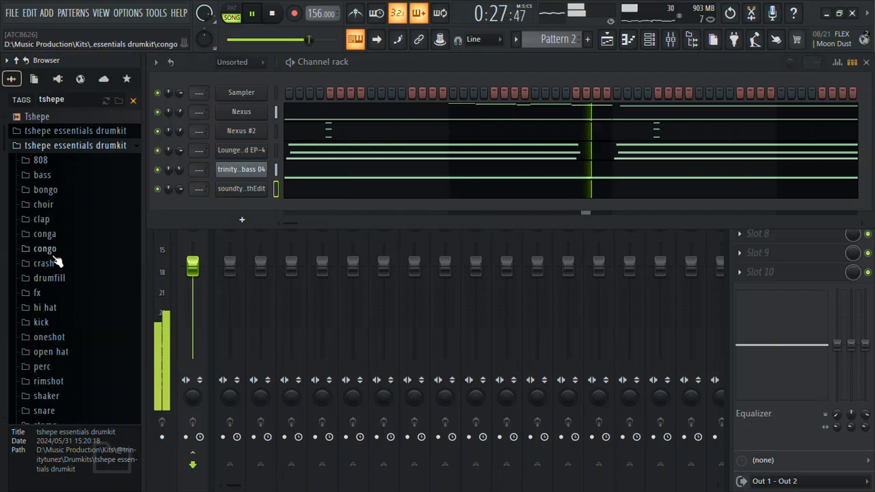
{"action": "key", "text": "F4"}
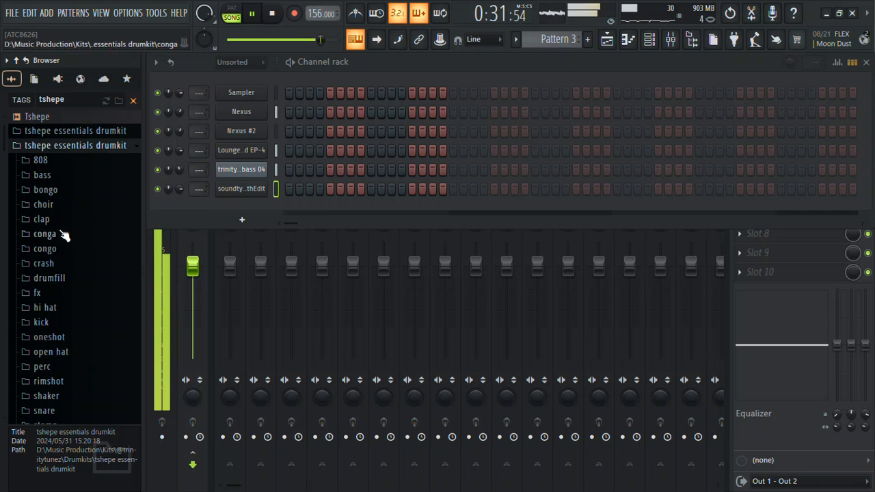
Audition the first few conga samples and load trinity tunez - conga 02 into a new channel.
{"action": "left_click", "coordinate": [56, 239]}
{"action": "left_click", "coordinate": [86, 244]}
{"action": "left_click", "coordinate": [93, 256]}
{"action": "left_click", "coordinate": [96, 269]}
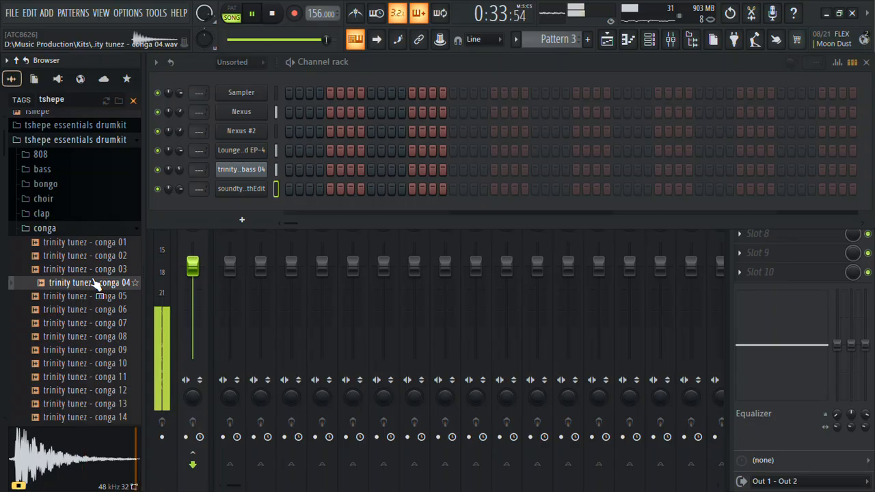
{"action": "right_click", "coordinate": [91, 256]}
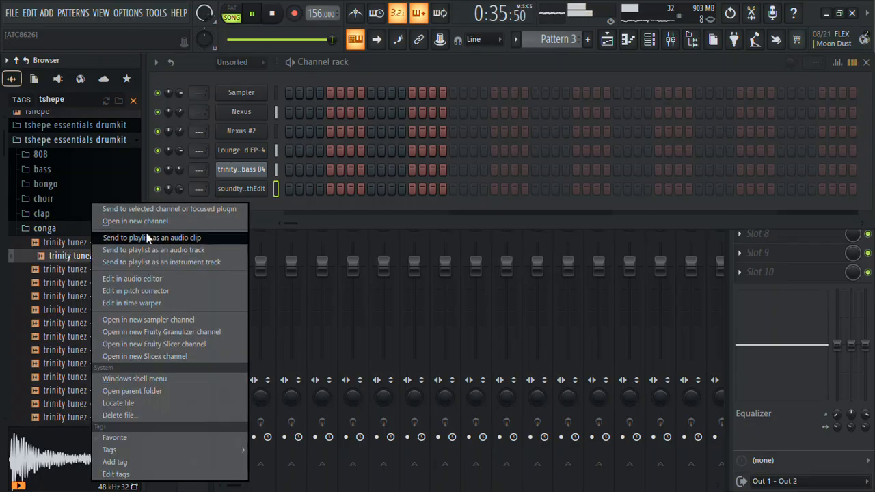
{"action": "left_click", "coordinate": [147, 222]}
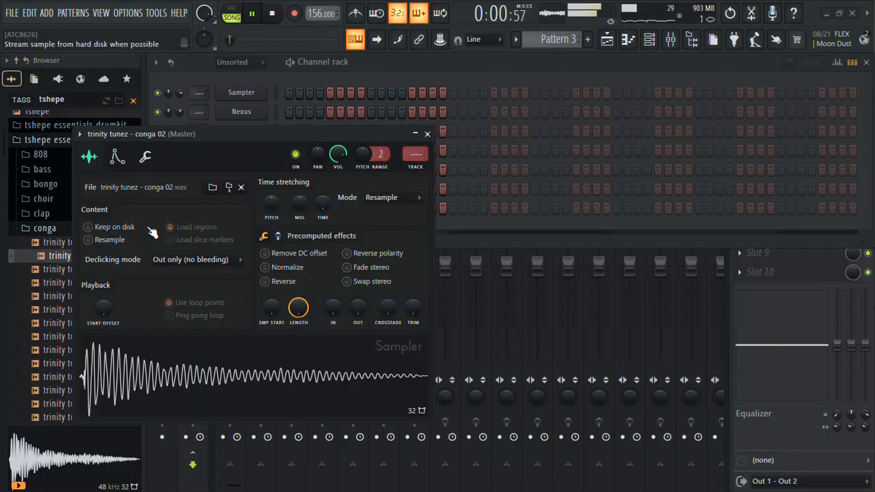
Arm recording and place Pattern 3 clips on Track 4 of the playlist at bars 9, 13, 17 and 21.
{"action": "left_click", "coordinate": [295, 14]}
{"action": "left_click", "coordinate": [431, 315]}
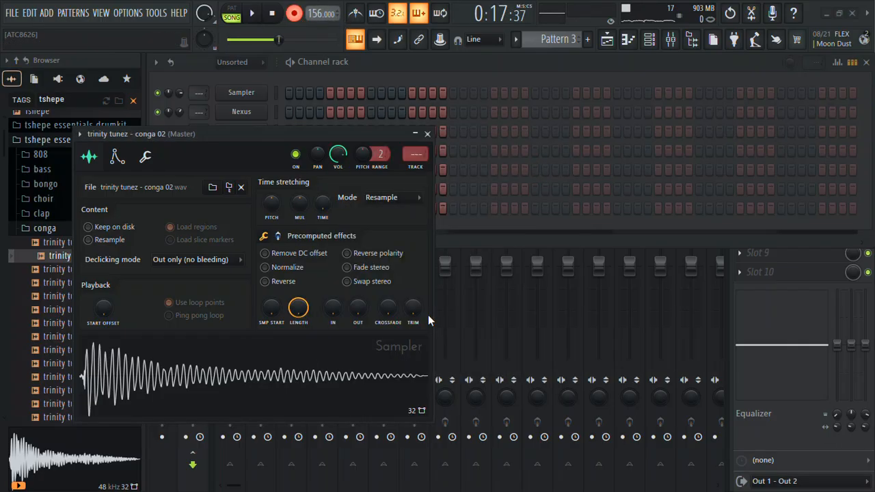
{"action": "left_click", "coordinate": [607, 39]}
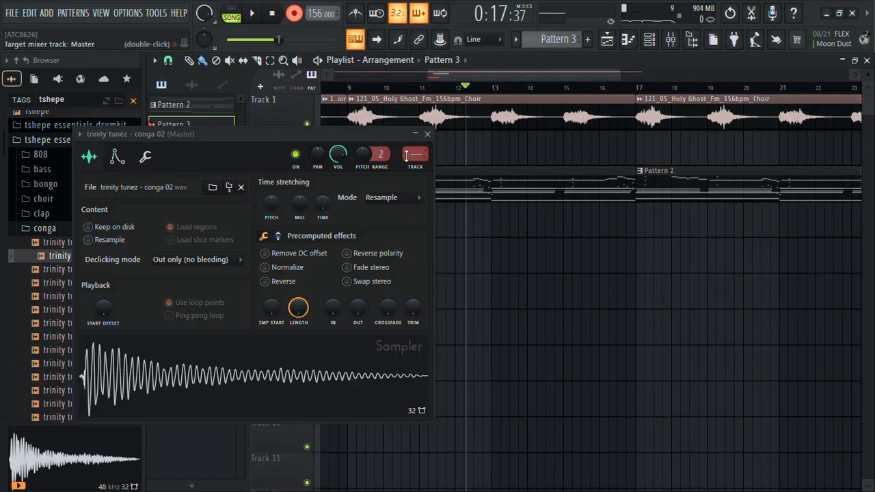
{"action": "left_click", "coordinate": [428, 134]}
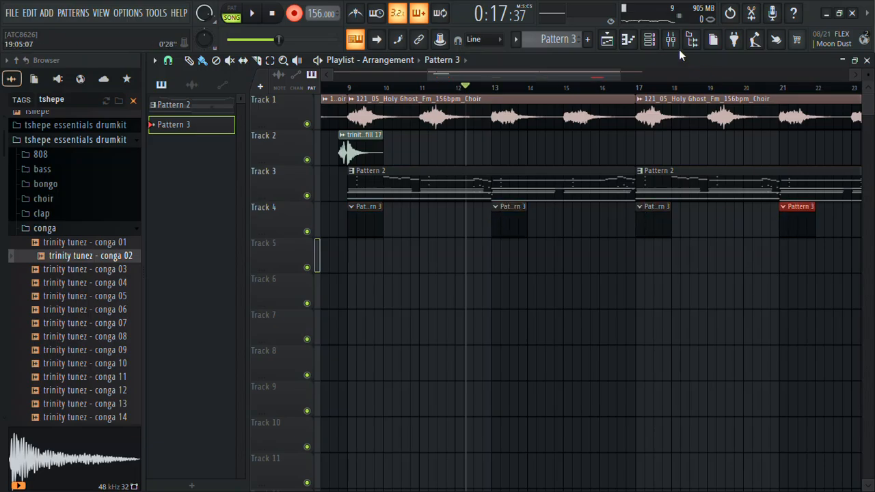
Record alternating E5 and D5 conga hits live into Pattern 3 over song playback, and stop.
{"action": "left_click", "coordinate": [650, 40]}
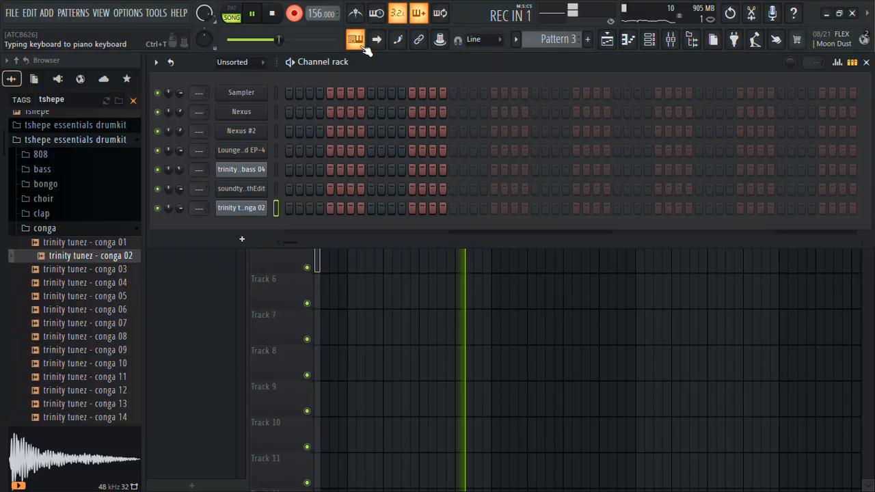
{"action": "left_click", "coordinate": [573, 287]}
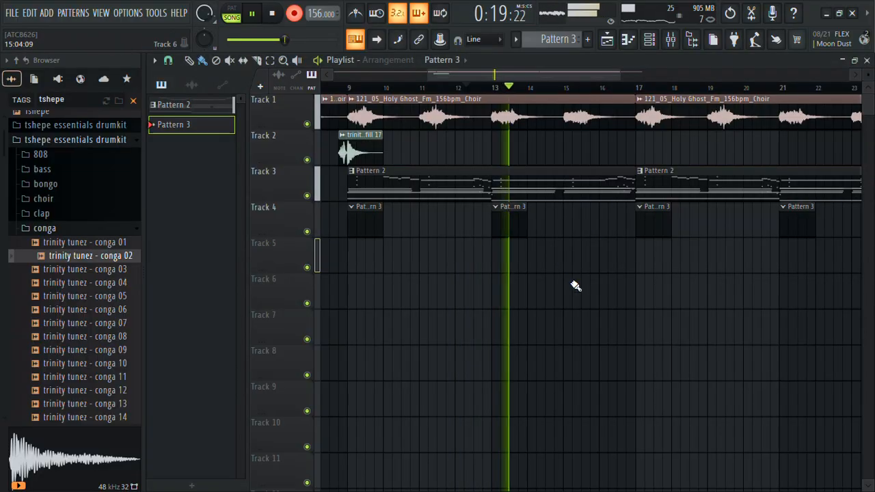
{"action": "left_click", "coordinate": [650, 40]}
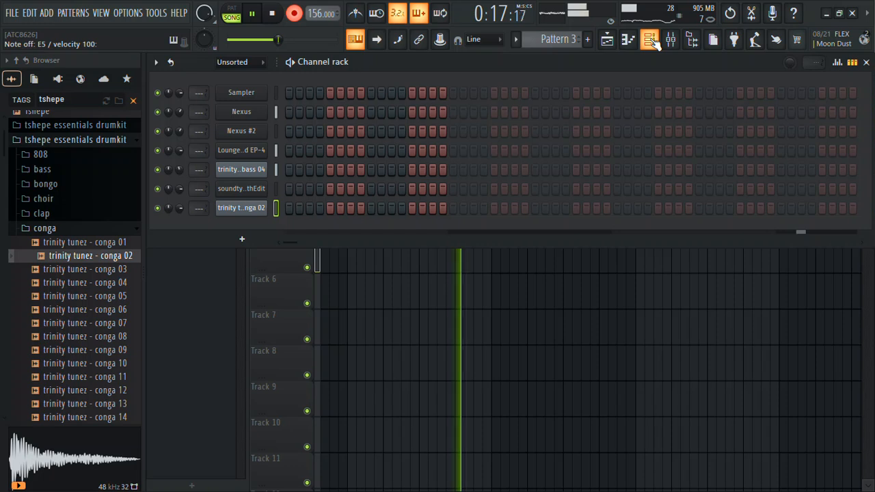
{"action": "key", "text": "space"}
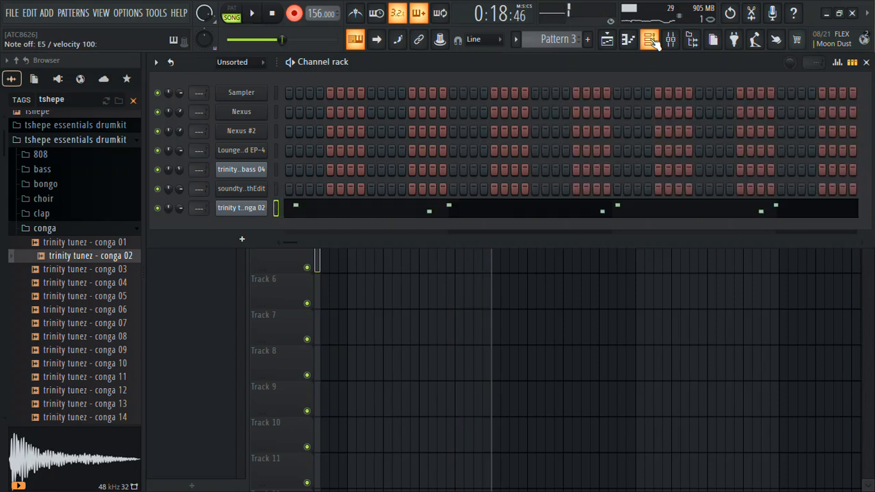
Align the recorded D5 conga hit before bar 3 and the E5 hit at bar 3 to the grid, giving the E5 a length of 0:16.
{"action": "left_click", "coordinate": [375, 213]}
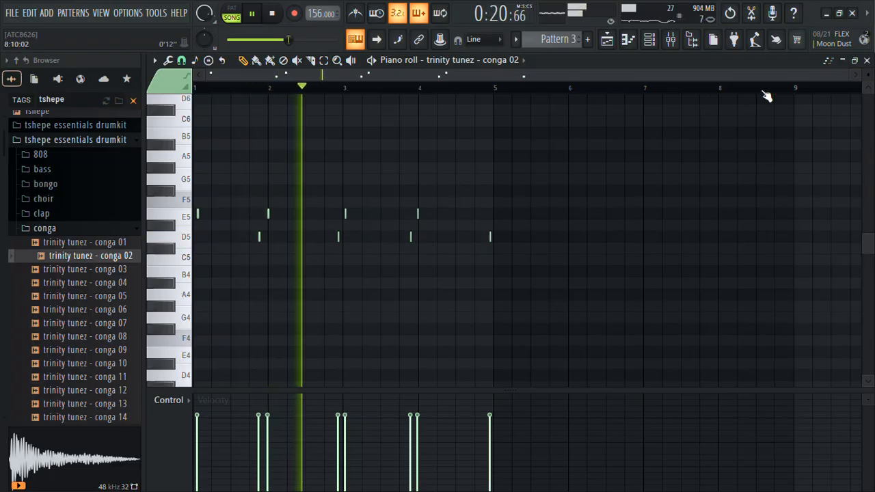
{"action": "left_click_drag", "start_coordinate": [848, 88], "coordinate": [524, 112]}
{"action": "left_click_drag", "start_coordinate": [551, 198], "coordinate": [520, 260]}
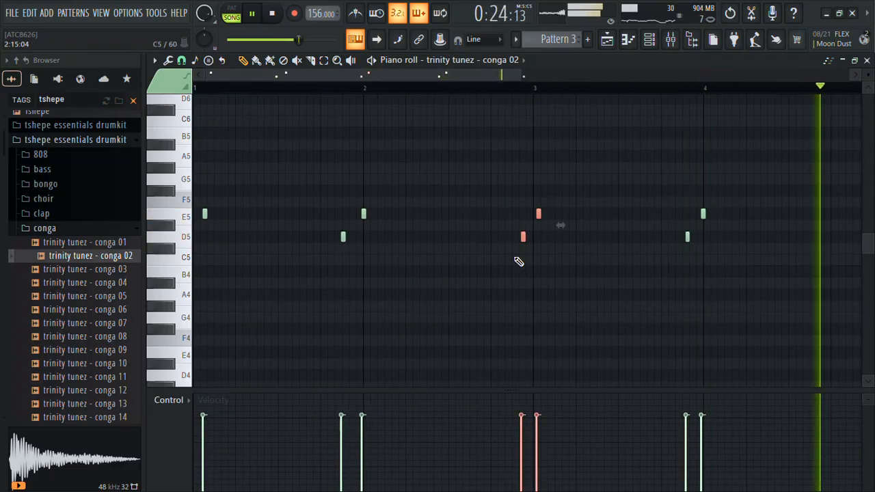
{"action": "left_click", "coordinate": [553, 229]}
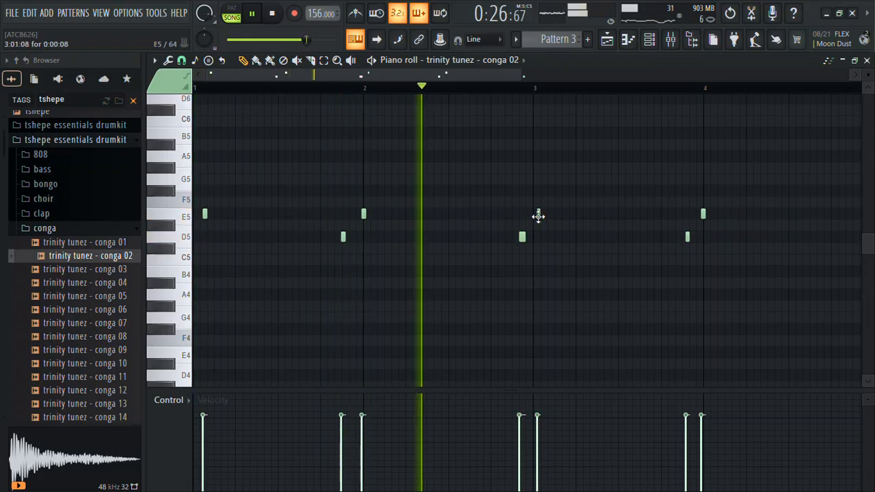
{"action": "left_click_drag", "start_coordinate": [539, 217], "coordinate": [534, 216]}
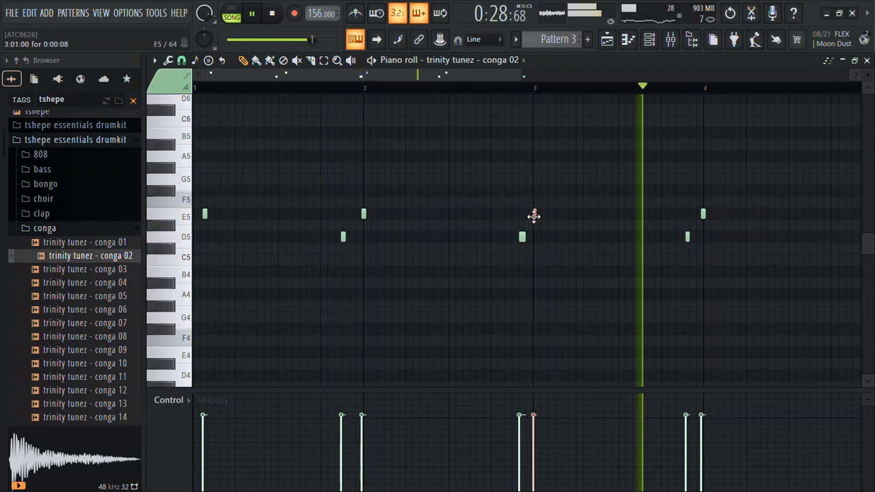
{"action": "key", "text": "ctrl+l"}
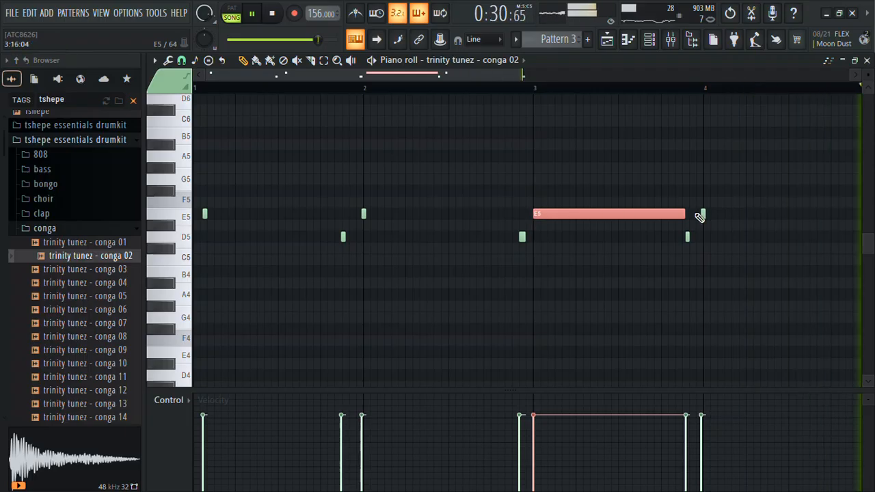
{"action": "left_click_drag", "start_coordinate": [699, 217], "coordinate": [537, 217]}
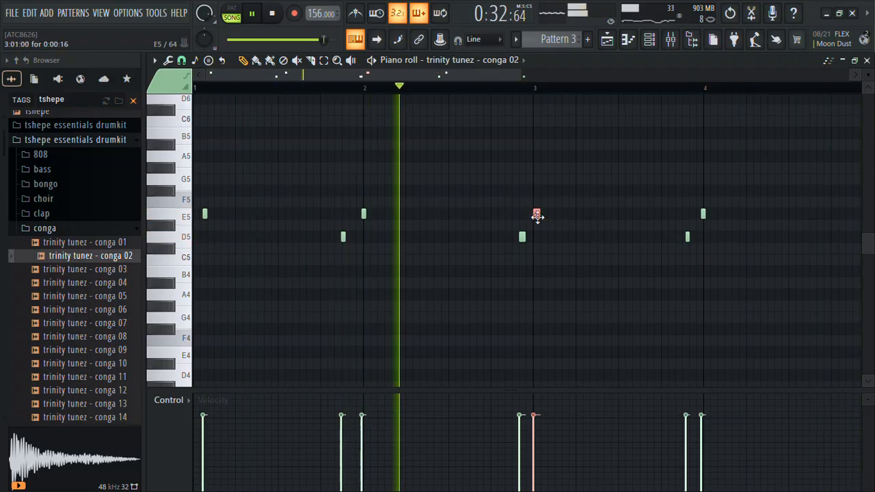
Delete the D5 and E5 conga hits around bar 4 and lower the velocity of the D5 just before bar 3.
{"action": "right_click", "coordinate": [688, 237]}
{"action": "right_click", "coordinate": [703, 214]}
{"action": "left_click", "coordinate": [519, 445]}
Pan the E5 conga hit at bar 3 to 19% left and delete the recorded hits around bars 1 and 2.
{"action": "left_click", "coordinate": [168, 401]}
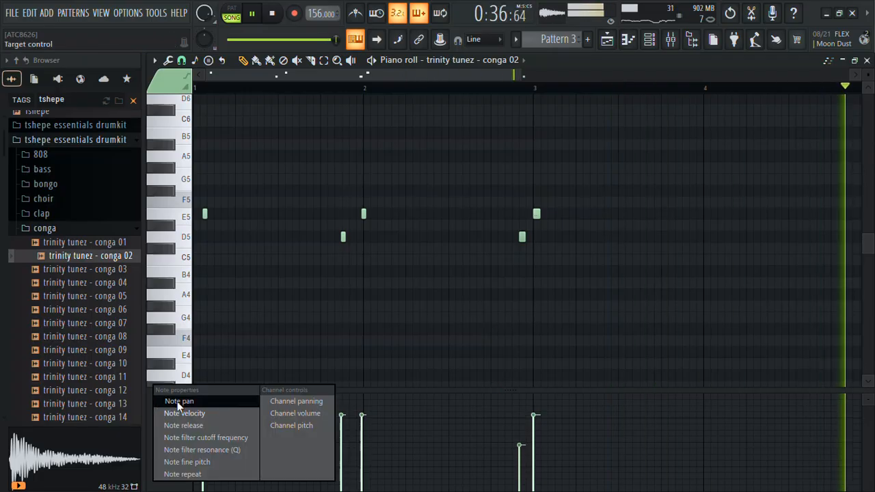
{"action": "left_click", "coordinate": [179, 404]}
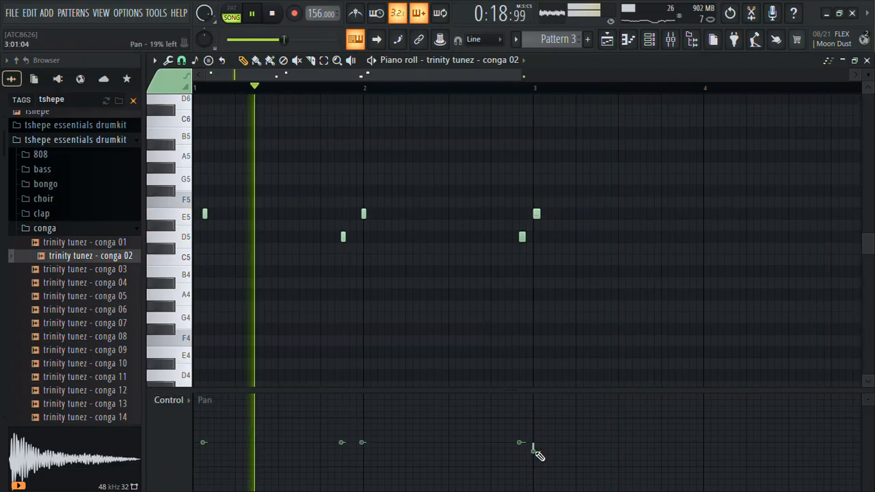
{"action": "right_click", "coordinate": [364, 214]}
{"action": "right_click", "coordinate": [343, 237]}
{"action": "right_click", "coordinate": [205, 214]}
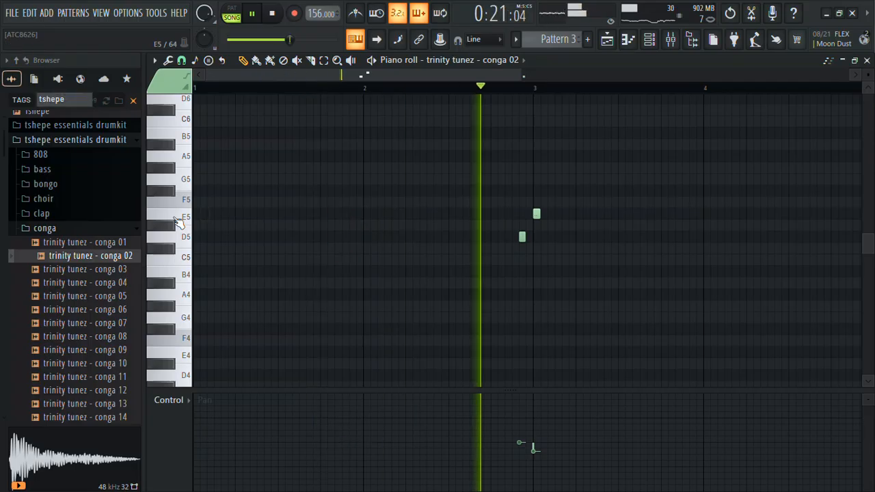
Place a copy of the D5–E5 conga pair one bar earlier, around the start of bar 2, and play it back.
{"action": "left_click_drag", "start_coordinate": [552, 186], "coordinate": [523, 247]}
{"action": "left_click_drag", "start_coordinate": [535, 214], "coordinate": [370, 216]}
{"action": "key", "text": "space"}
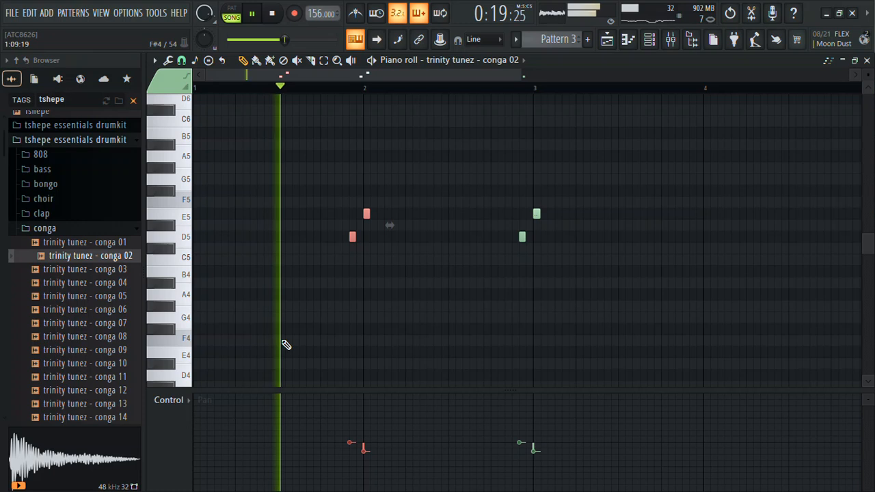
Show the conga notes' velocities and lower the velocity of the E5 hit at bar 2.
{"action": "left_click", "coordinate": [169, 400]}
{"action": "left_click", "coordinate": [188, 403]}
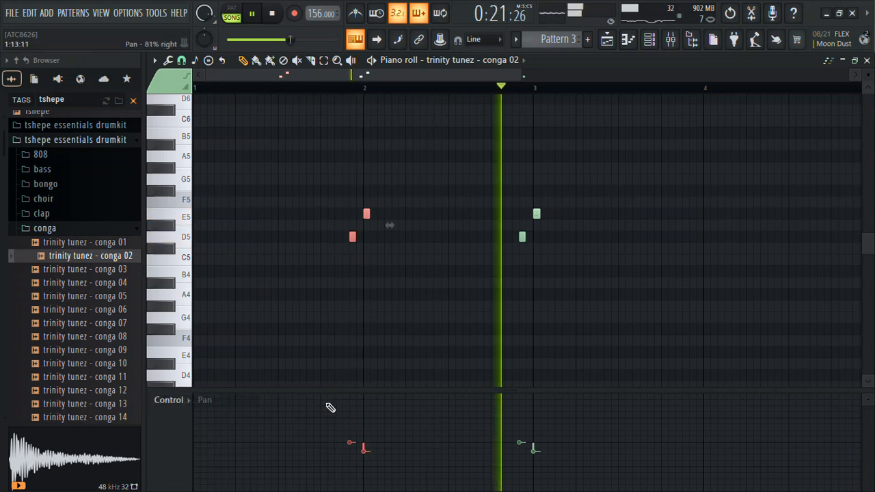
{"action": "left_click", "coordinate": [192, 400]}
{"action": "left_click", "coordinate": [190, 414]}
{"action": "mouse_move", "coordinate": [370, 437]}
{"action": "left_mouse_down"}
{"action": "mouse_move", "coordinate": [385, 444]}
{"action": "mouse_move", "coordinate": [384, 434]}
{"action": "left_mouse_up"}
{"action": "right_click", "coordinate": [518, 311]}
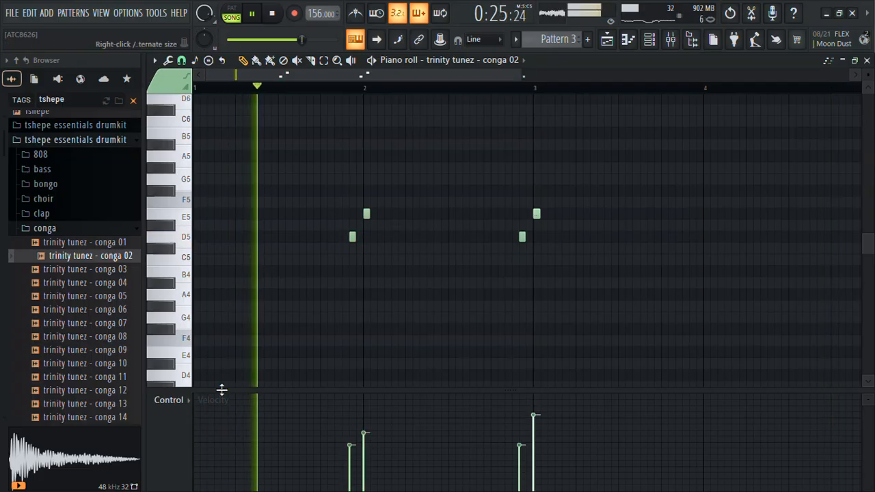
Pan the D5 conga hit just before bar 2 to the right and the E5 hit at bar 2 slightly left.
{"action": "left_click", "coordinate": [168, 401]}
{"action": "left_click", "coordinate": [188, 413]}
{"action": "left_click", "coordinate": [191, 401]}
{"action": "left_click", "coordinate": [189, 405]}
{"action": "left_click_drag", "start_coordinate": [370, 468], "coordinate": [350, 415]}
{"action": "key", "text": "space"}
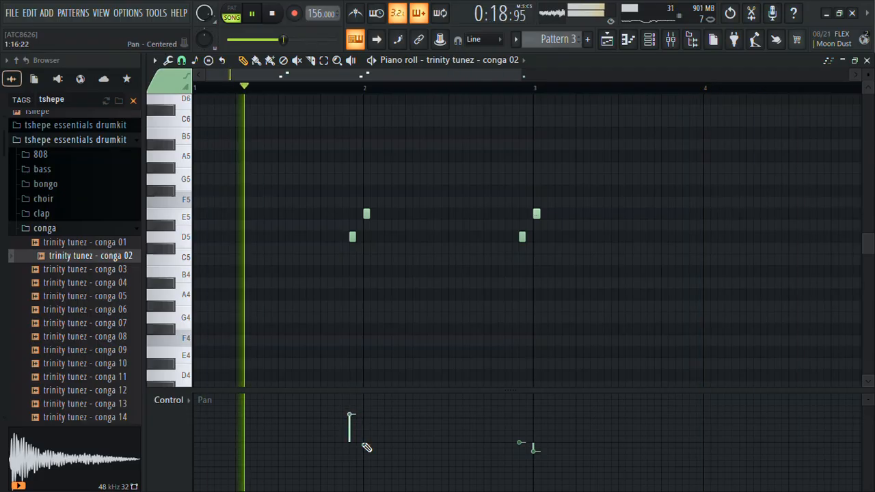
{"action": "left_click_drag", "start_coordinate": [523, 73], "coordinate": [470, 92]}
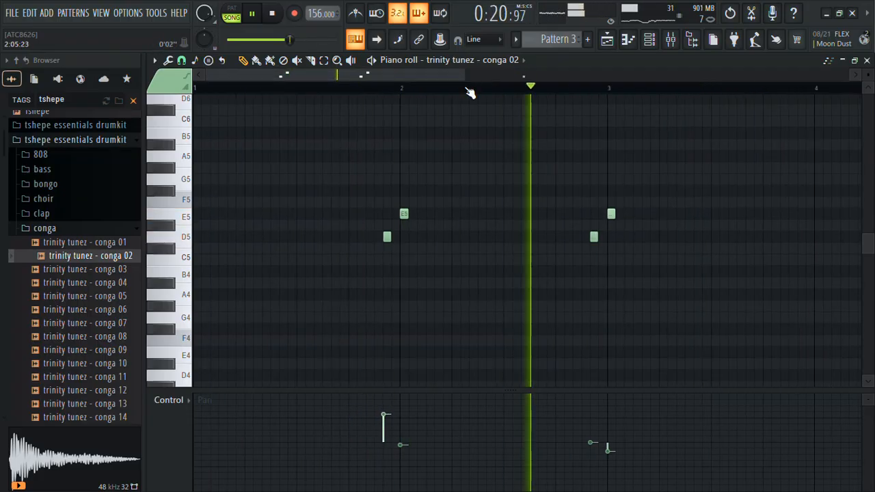
{"action": "left_click_drag", "start_coordinate": [390, 426], "coordinate": [390, 432]}
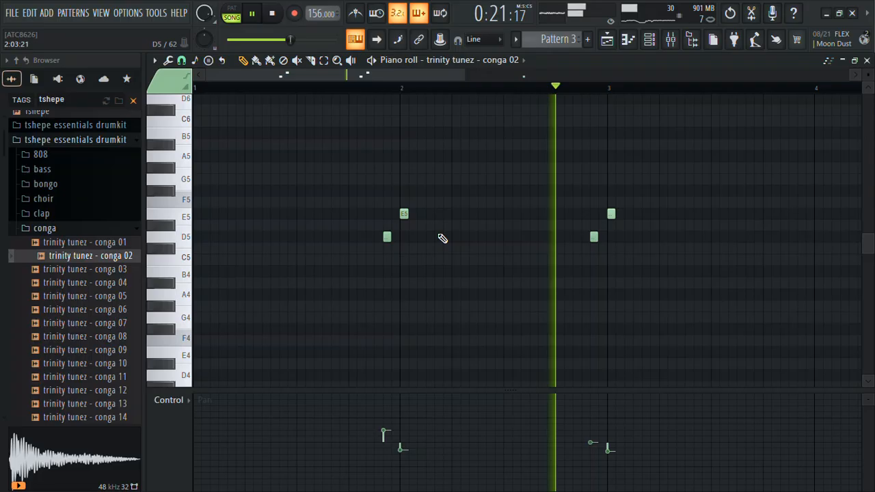
Add an E5 conga hit at the very start of bar 1 and pan it 34% right.
{"action": "left_click", "coordinate": [206, 201]}
{"action": "left_click_drag", "start_coordinate": [205, 201], "coordinate": [198, 214]}
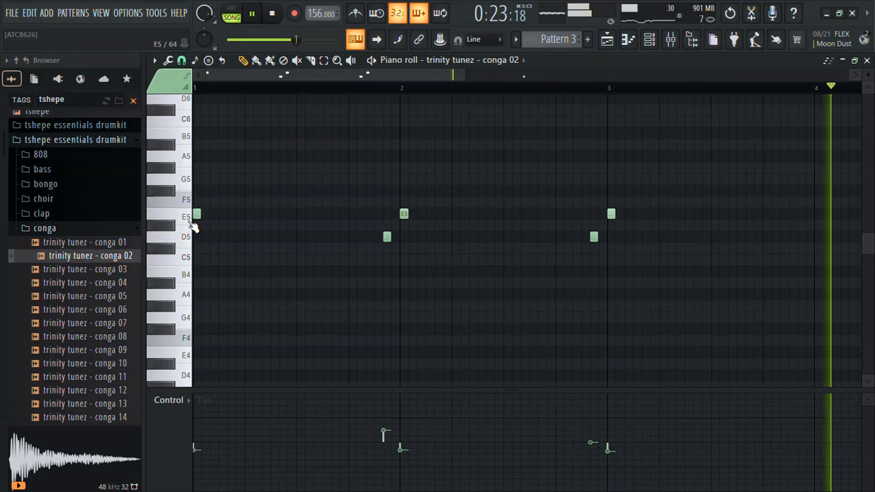
{"action": "left_click", "coordinate": [192, 405]}
{"action": "left_click", "coordinate": [196, 406]}
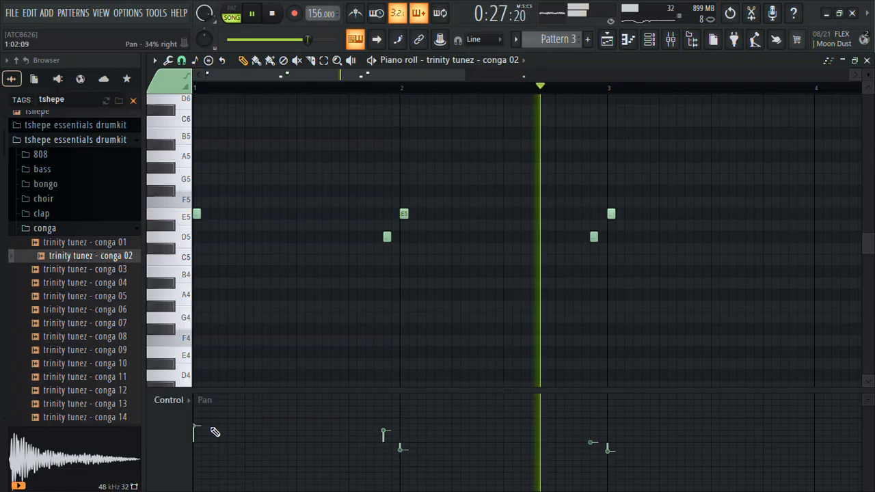
Set the velocity of the E5 conga hit at bar 3 to 60%.
{"action": "left_click", "coordinate": [190, 403]}
{"action": "left_click", "coordinate": [197, 414]}
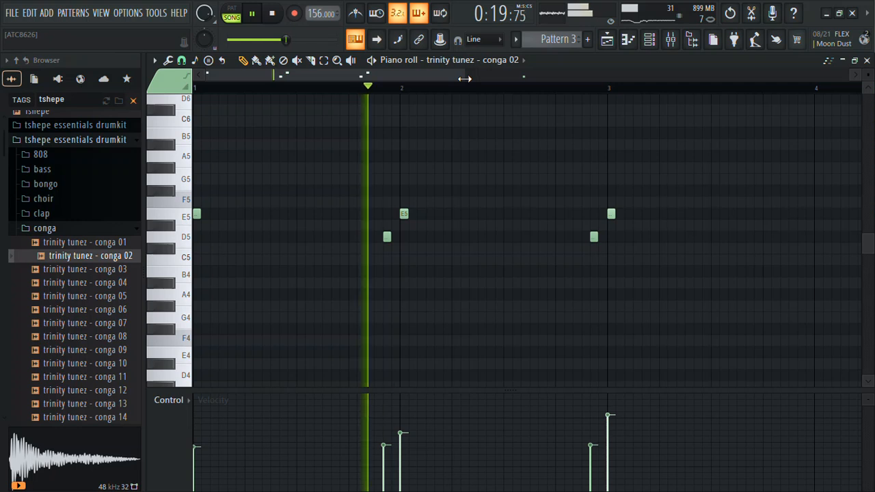
{"action": "scroll", "coordinate": [572, 102], "scroll_direction": "down", "scroll_amount": 3}
{"action": "left_click", "coordinate": [430, 433]}
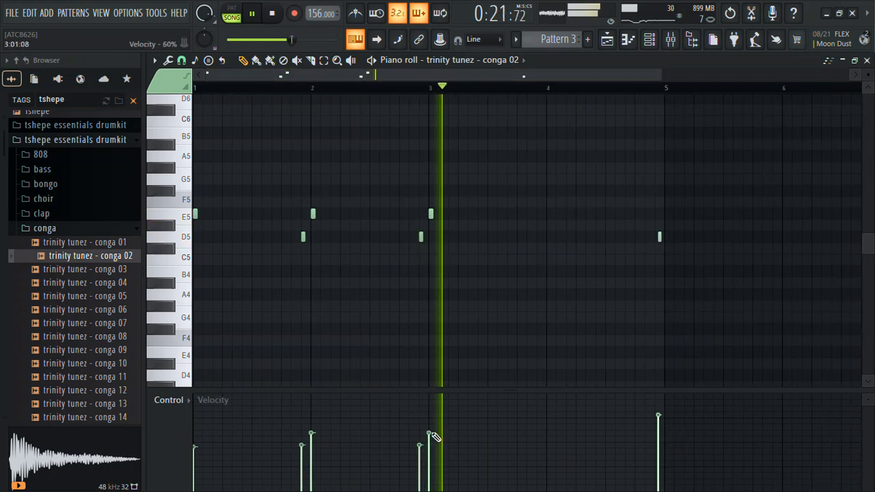
Delete the D5 conga hit before bar 5 and the E5 at bar 3, and duplicate bars 1–2 into bars 3–4.
{"action": "right_click", "coordinate": [660, 235]}
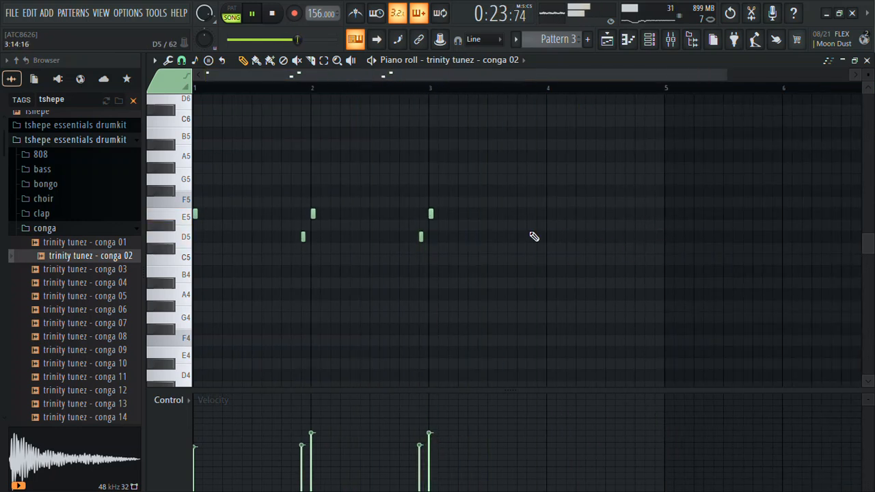
{"action": "right_click", "coordinate": [433, 215]}
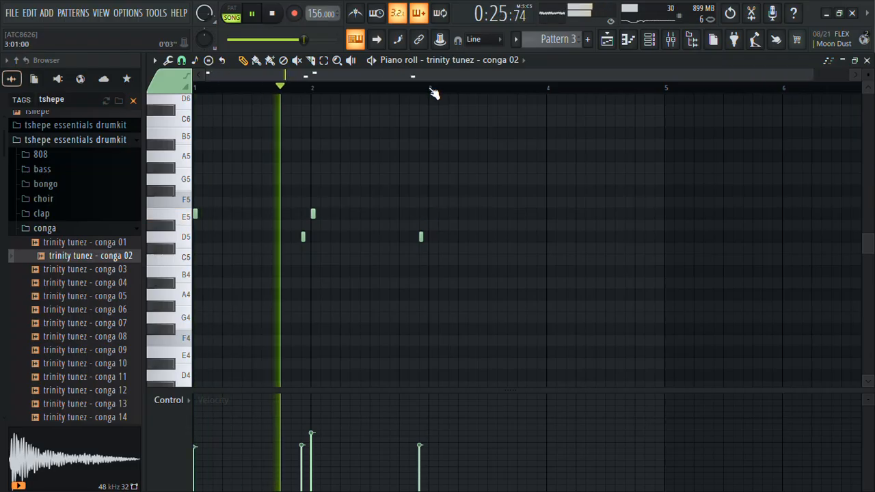
{"action": "left_click_drag", "start_coordinate": [432, 96], "coordinate": [0, 120]}
{"action": "key", "text": "ctrl+b"}
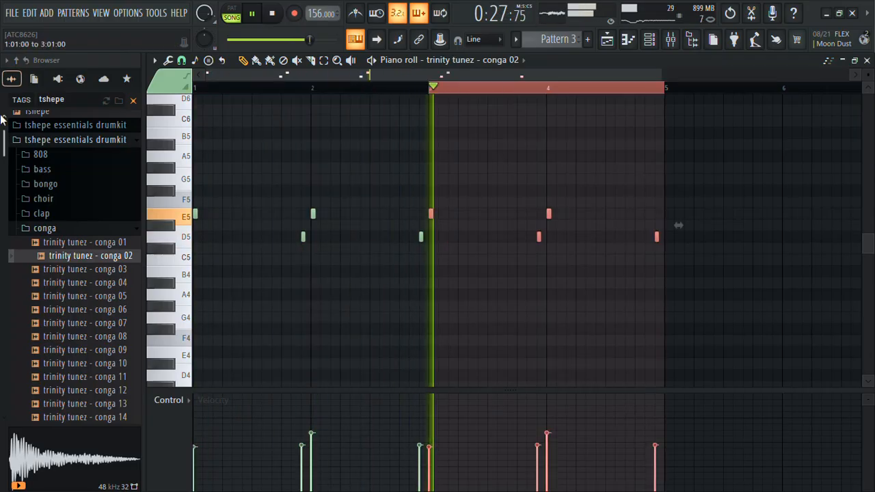
{"action": "key", "text": "ctrl+d"}
{"action": "left_click", "coordinate": [867, 61]}
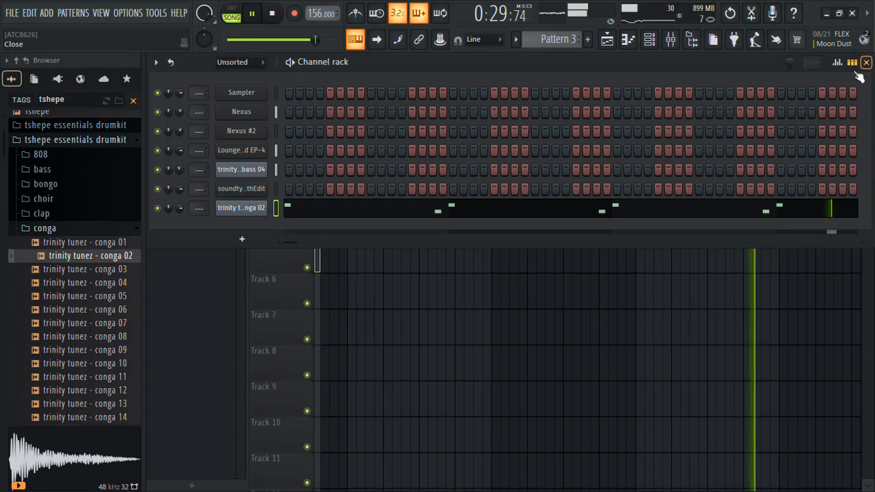
Audition samples in the conga and congo folders and open trinity tunez - congo 01 in a new channel.
{"action": "left_click_drag", "start_coordinate": [123, 268], "coordinate": [100, 422]}
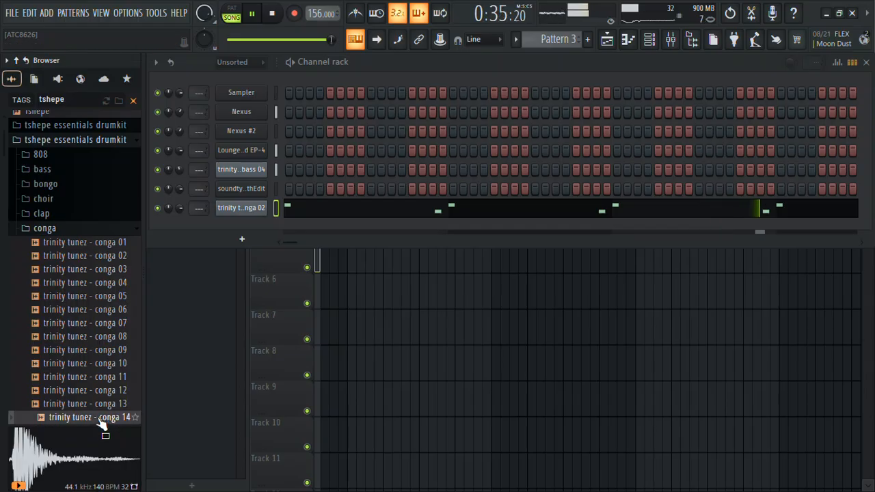
{"action": "left_click", "coordinate": [96, 230]}
{"action": "left_click", "coordinate": [93, 243]}
{"action": "left_click", "coordinate": [65, 257]}
{"action": "left_click", "coordinate": [75, 271]}
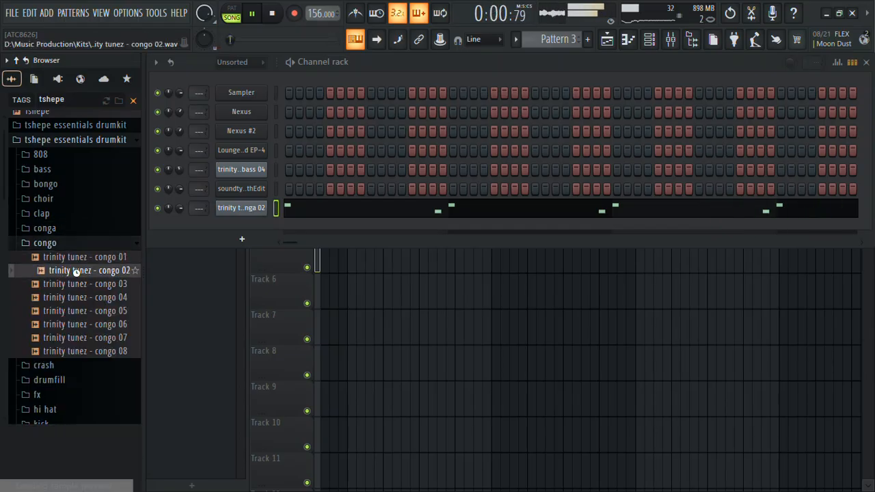
{"action": "right_click", "coordinate": [76, 257]}
{"action": "left_click", "coordinate": [135, 219]}
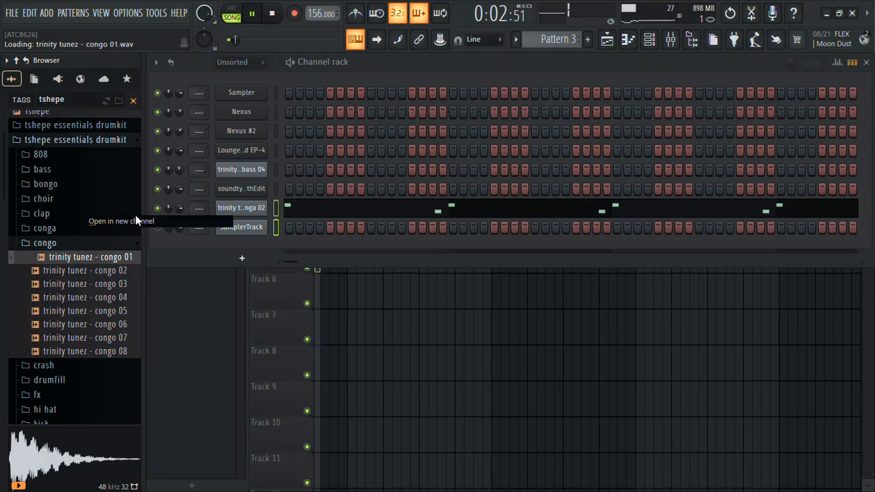
Place a C5 congo 01 hit on step 2 of Pattern 3 and open the channel in the piano roll.
{"action": "left_click", "coordinate": [445, 152]}
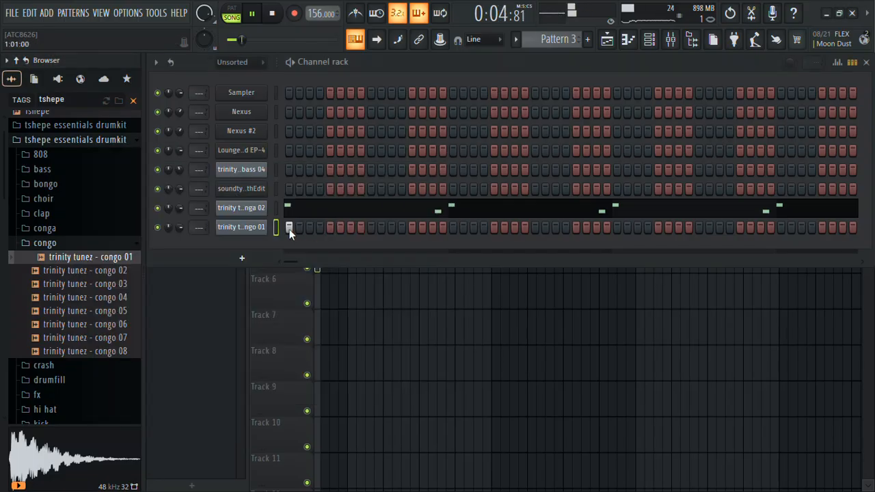
{"action": "key", "text": "space"}
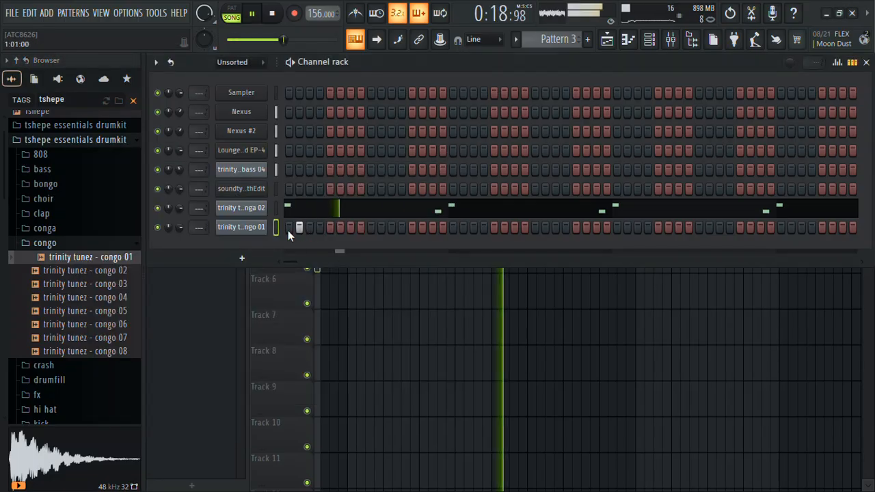
{"action": "right_click", "coordinate": [276, 227]}
{"action": "left_click", "coordinate": [307, 227]}
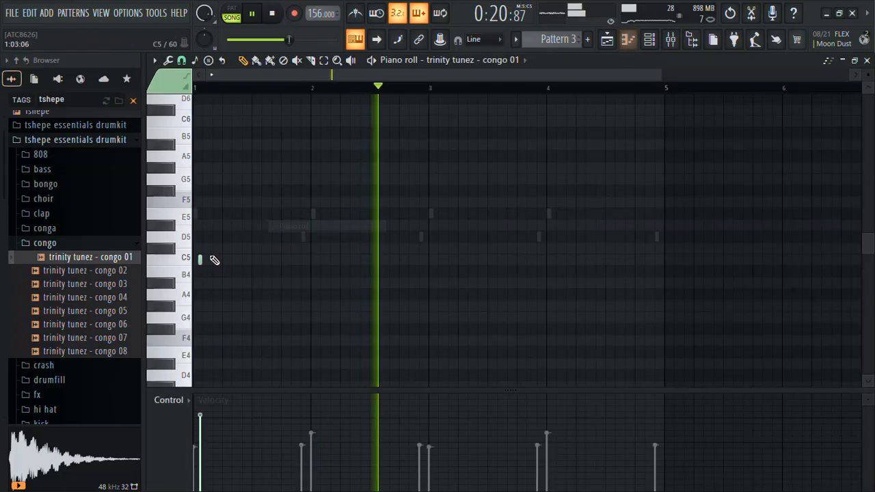
Lower the congo 01 hit to A4 and move it just past step 3 of bar 2, checking it in playback.
{"action": "key", "text": "space"}
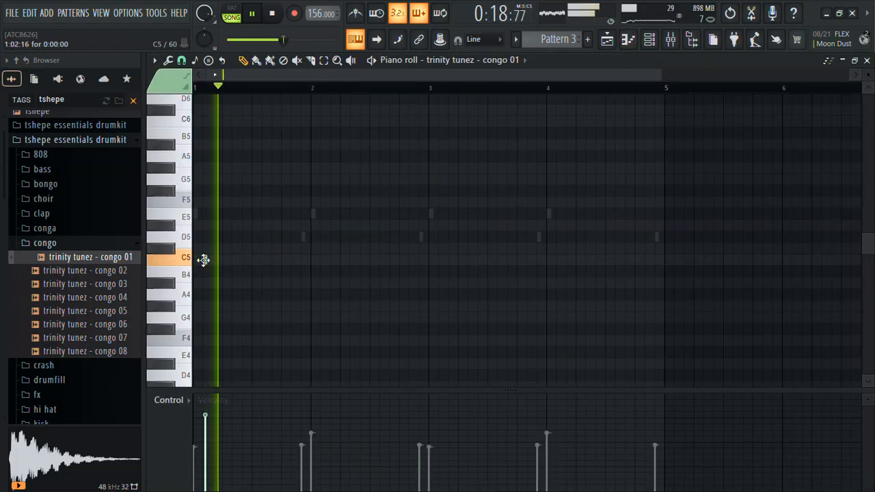
{"action": "left_click_drag", "start_coordinate": [216, 263], "coordinate": [219, 263]}
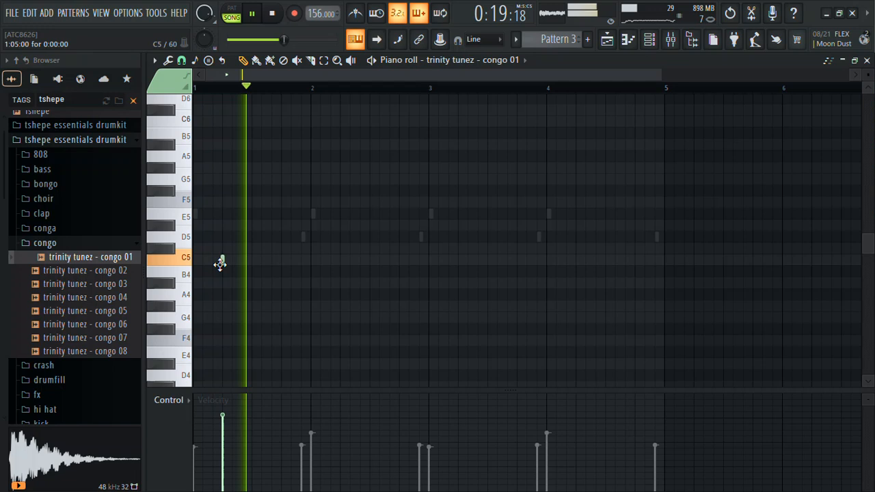
{"action": "left_click_drag", "start_coordinate": [221, 295], "coordinate": [212, 281]}
{"action": "key", "text": "space"}
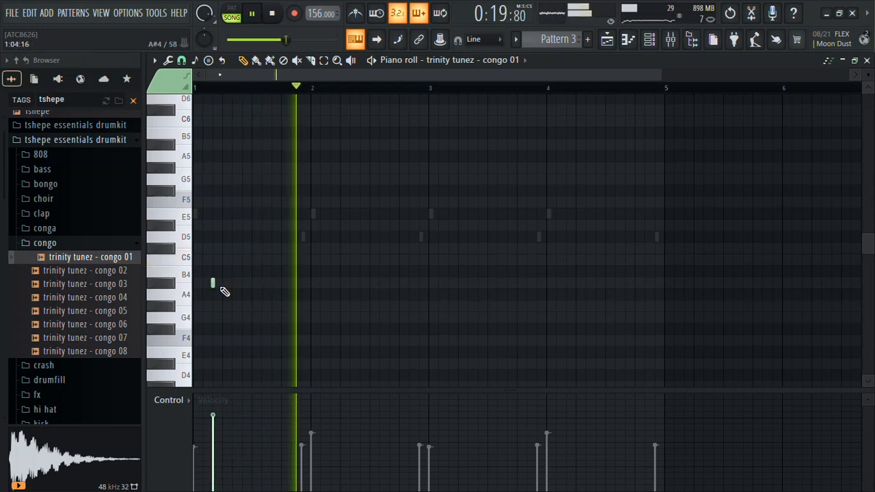
{"action": "key", "text": "space"}
{"action": "left_click_drag", "start_coordinate": [214, 294], "coordinate": [332, 298]}
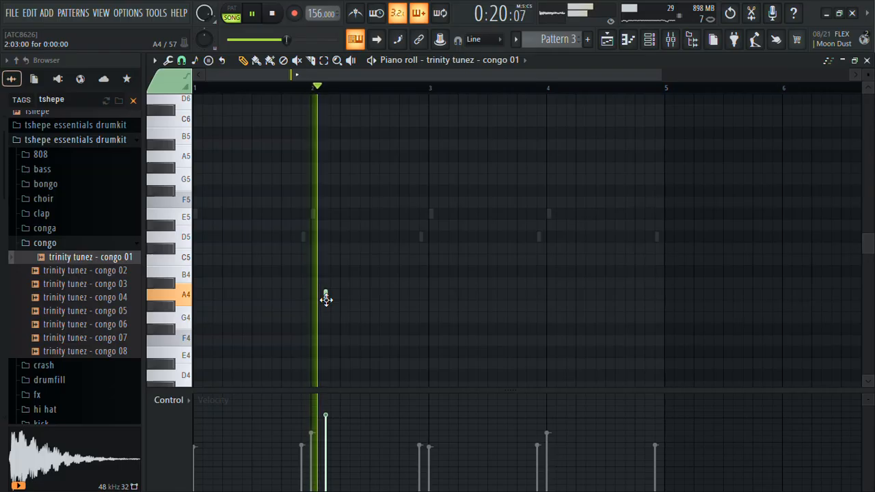
{"action": "key", "text": "space"}
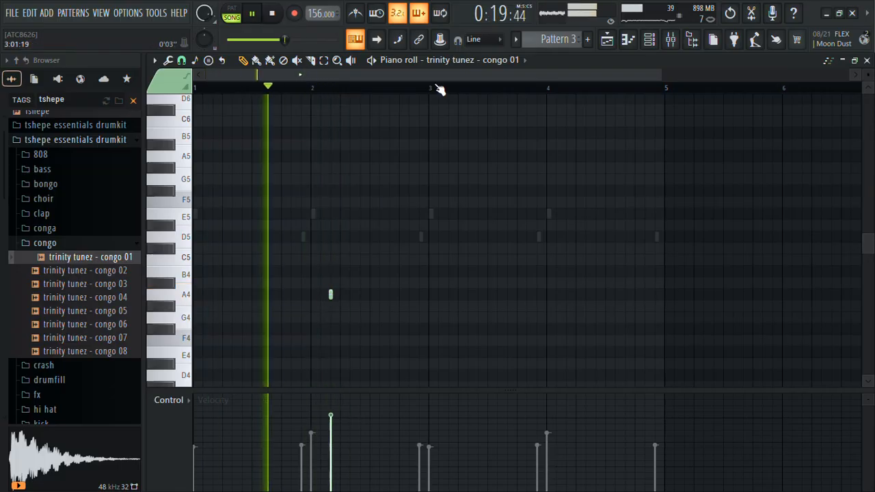
Duplicate the congo 01 part of bars 1–2 into bars 3–4 and return to the channel rack.
{"action": "left_click_drag", "start_coordinate": [434, 92], "coordinate": [7, 221]}
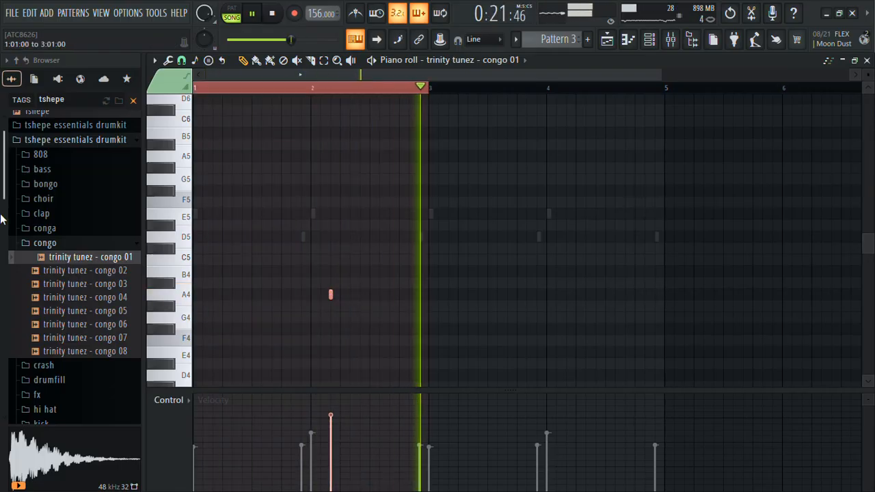
{"action": "key", "text": "ctrl+b"}
{"action": "key", "text": "F7"}
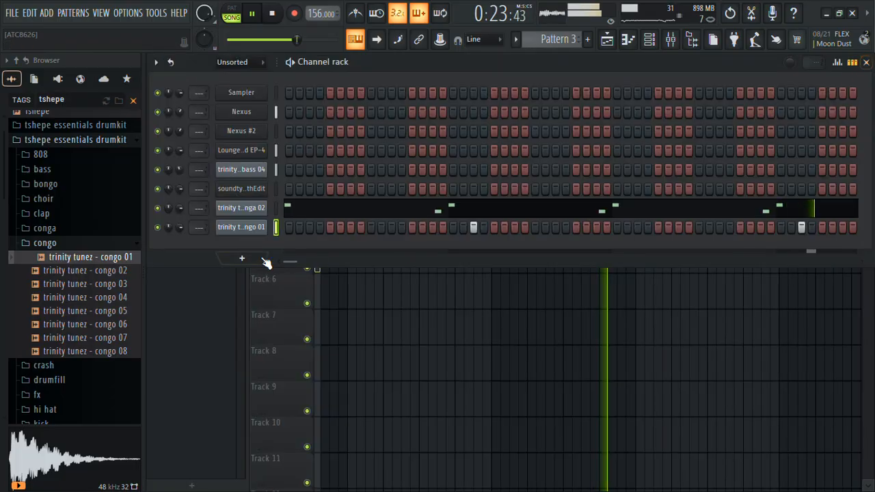
Open the trinity tunez - congo 02 sample in a new channel.
{"action": "right_click", "coordinate": [119, 272]}
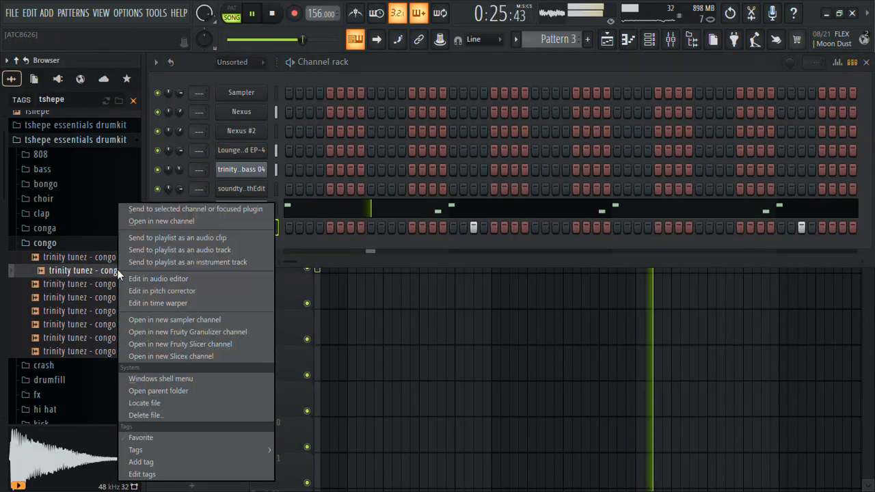
{"action": "left_click", "coordinate": [182, 223]}
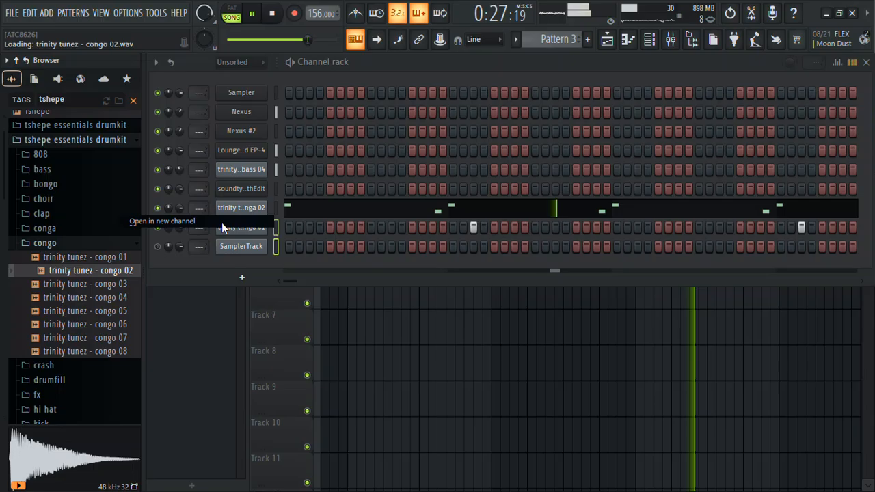
{"action": "left_click", "coordinate": [461, 169]}
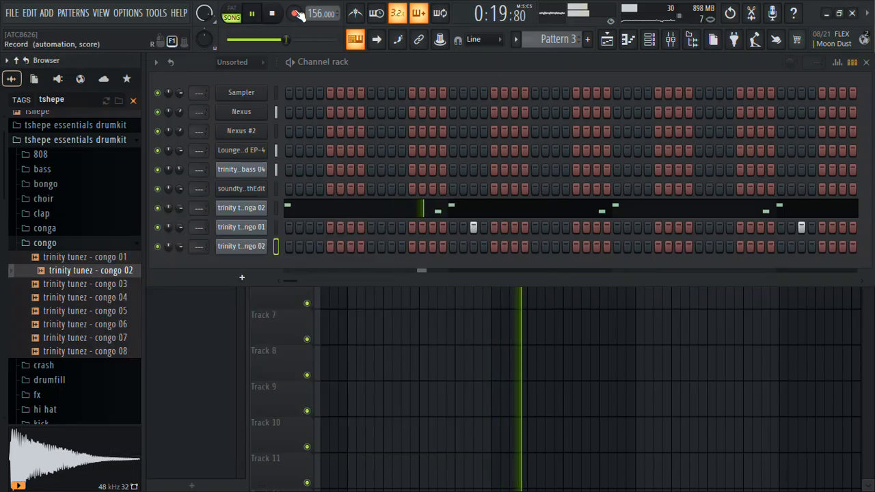
Select bars 9 to 17 of the playlist as the playback range and return to the channel rack.
{"action": "left_click", "coordinate": [608, 40]}
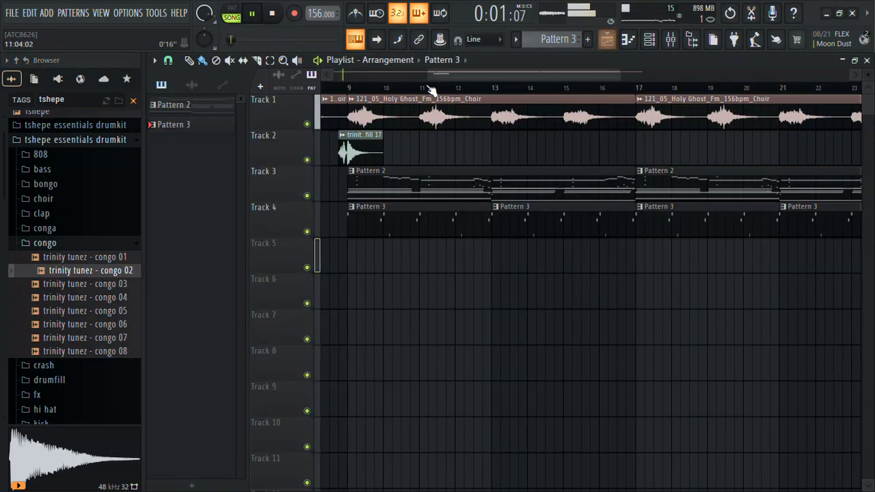
{"action": "left_click_drag", "start_coordinate": [352, 90], "coordinate": [636, 88]}
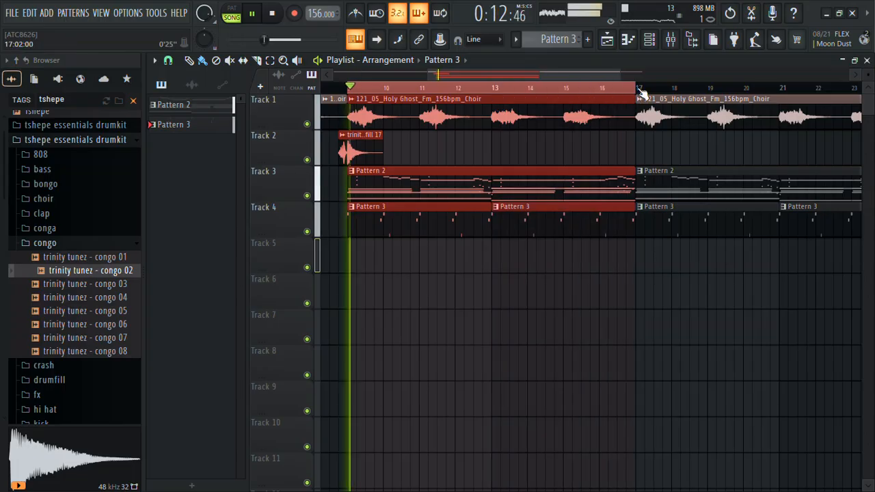
{"action": "left_click", "coordinate": [650, 39]}
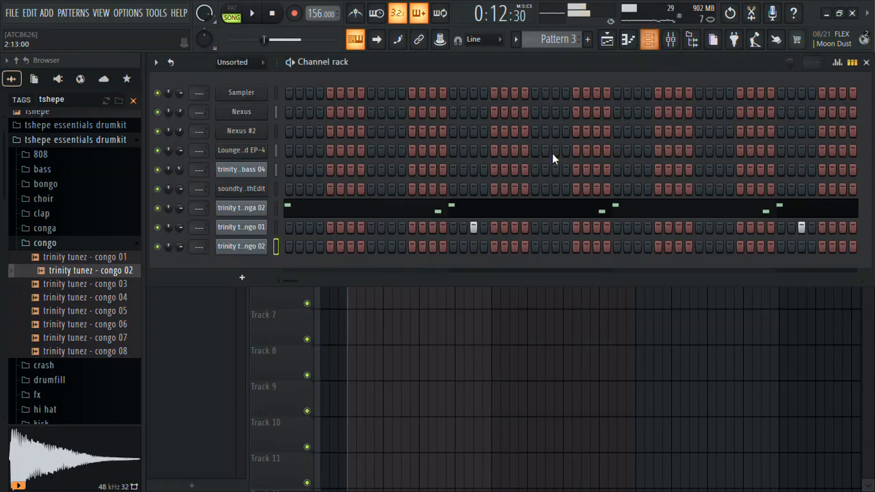
Place congo 02 hits on steps 4 and 12 of Pattern 3, checking the channel's sampler settings in between.
{"action": "left_click", "coordinate": [331, 246]}
{"action": "left_click", "coordinate": [321, 247]}
{"action": "left_click", "coordinate": [330, 248]}
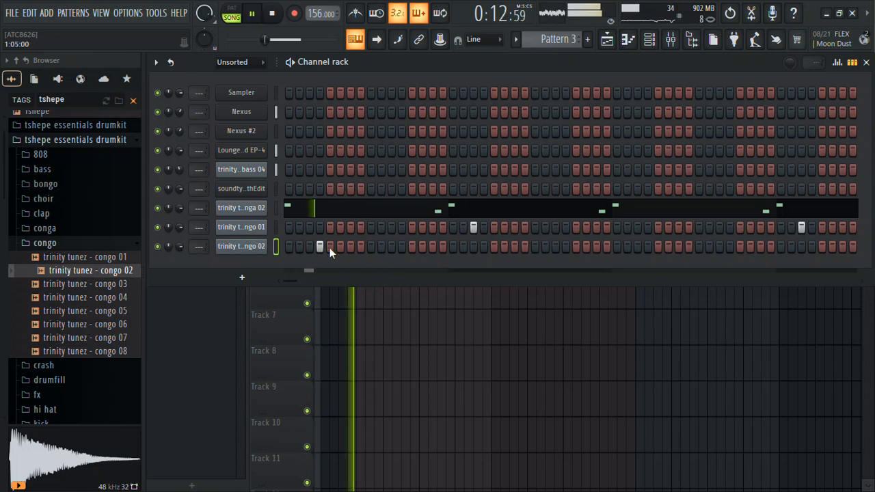
{"action": "left_click", "coordinate": [233, 247]}
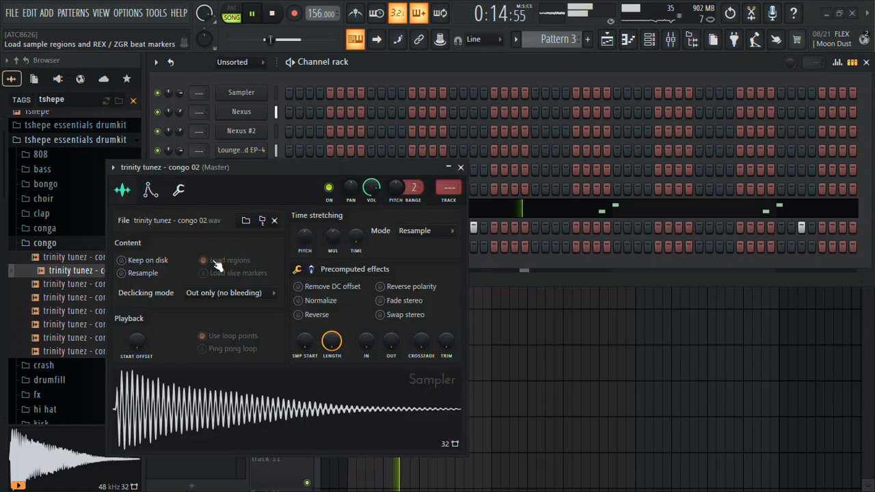
{"action": "left_click", "coordinate": [461, 168]}
{"action": "left_click", "coordinate": [401, 246]}
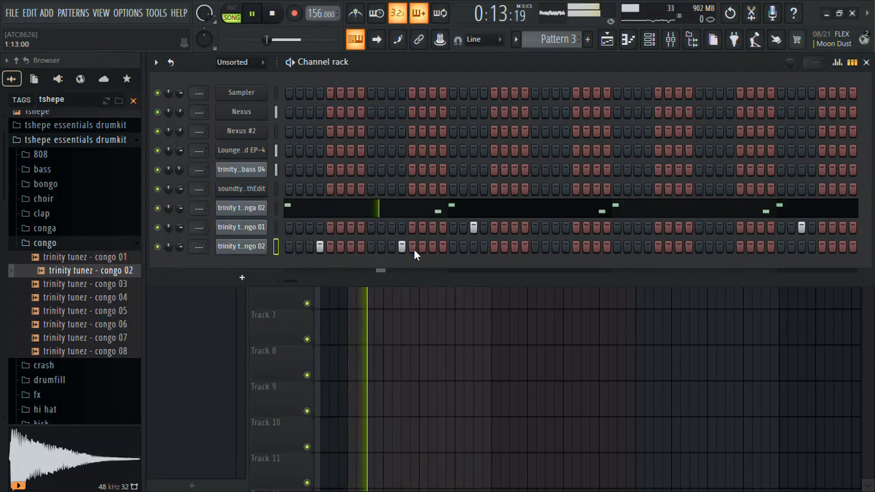
Open congo 02's piano roll, nudge its two C5 hits slightly earlier, and add a third C5 hit just after them in bar 1.
{"action": "right_click", "coordinate": [261, 246]}
{"action": "left_click", "coordinate": [300, 245]}
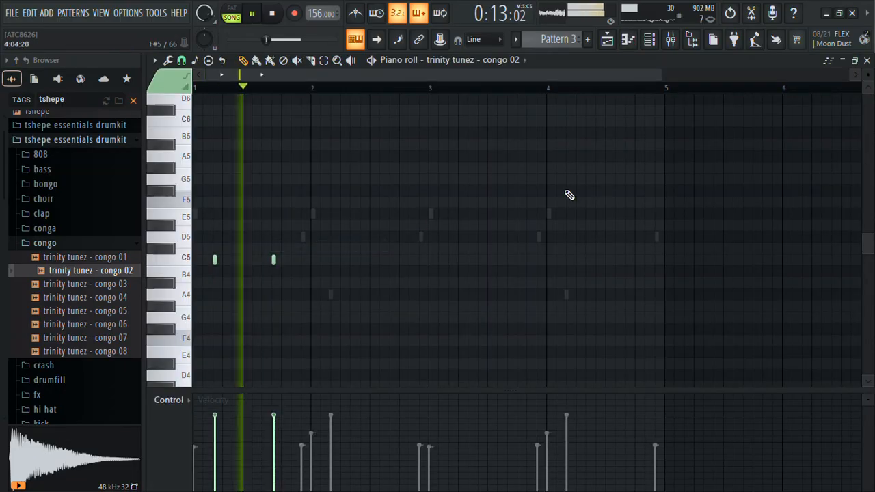
{"action": "left_click_drag", "start_coordinate": [313, 235], "coordinate": [207, 276]}
{"action": "key", "text": "shift+Left"}
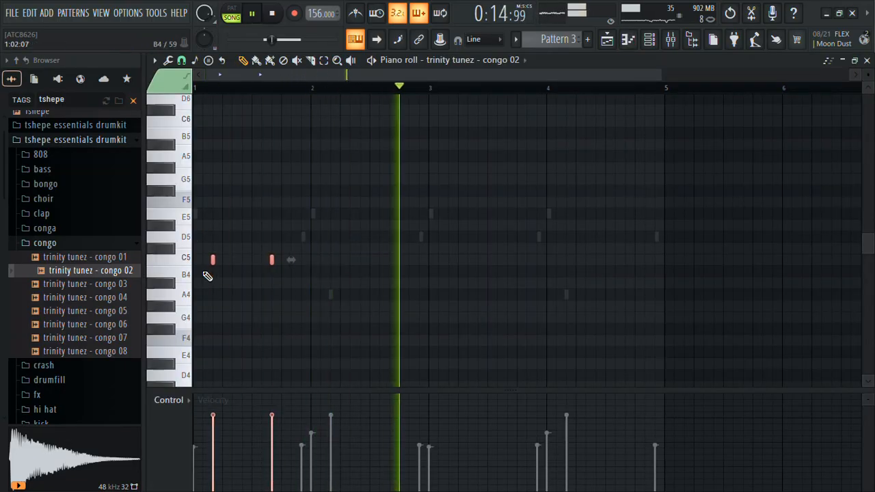
{"action": "left_click", "coordinate": [285, 272]}
{"action": "key", "text": "space"}
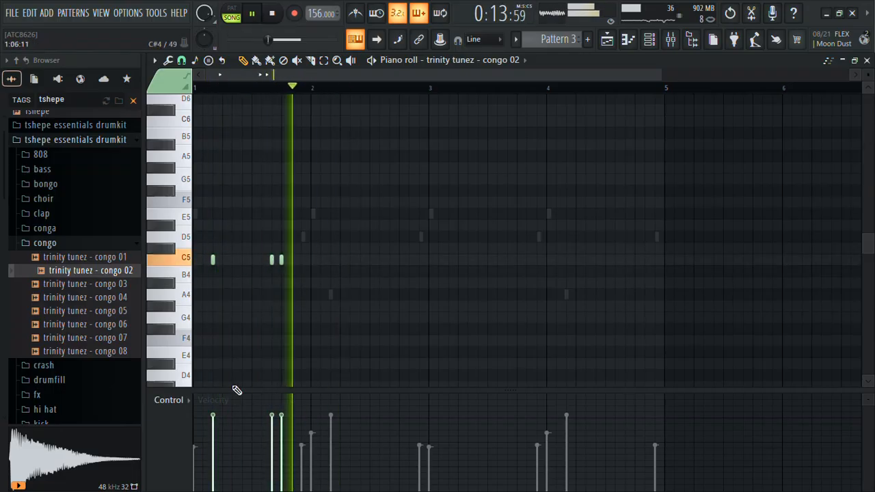
Show note pan for the congo 02 notes and pan the third hit of bar 1 partly left.
{"action": "left_click", "coordinate": [168, 400]}
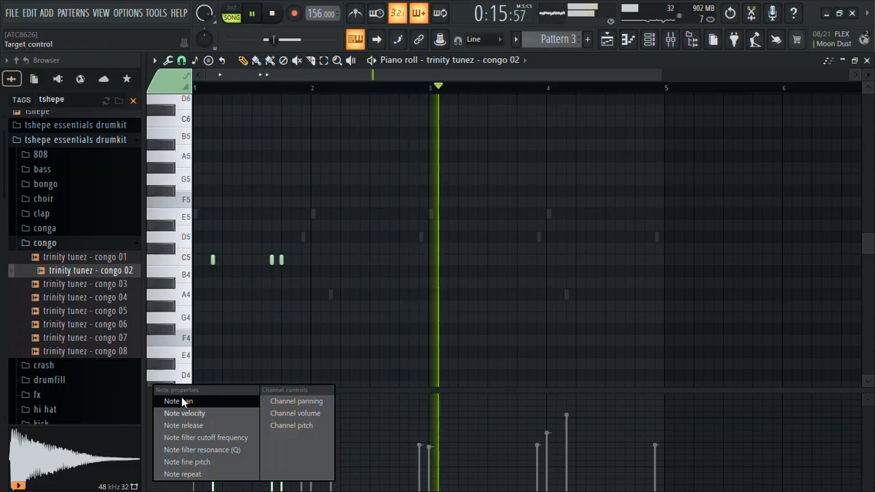
{"action": "left_click", "coordinate": [201, 397]}
{"action": "left_click", "coordinate": [281, 459]}
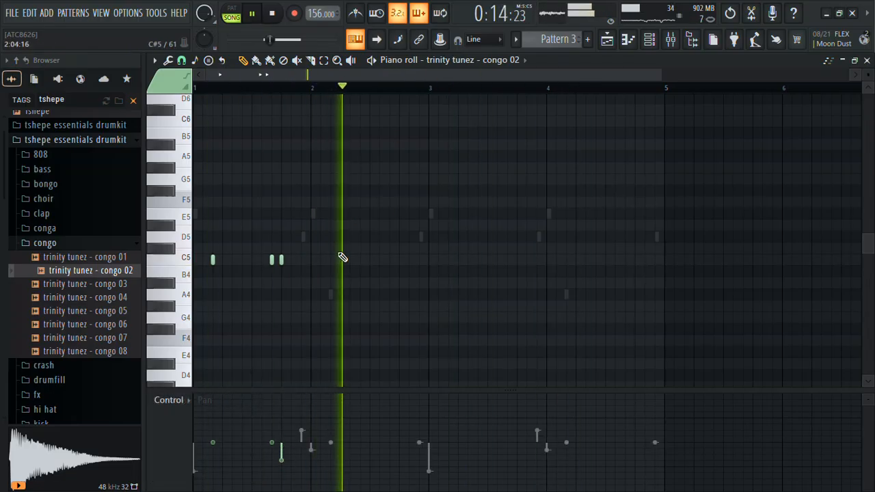
Duplicate the three congo 02 hits of bar 1 into bars 2–4 and pan bar 2's first hit about 75% right.
{"action": "left_click_drag", "start_coordinate": [314, 89], "coordinate": [196, 89]}
{"action": "key", "text": "ctrl+b"}
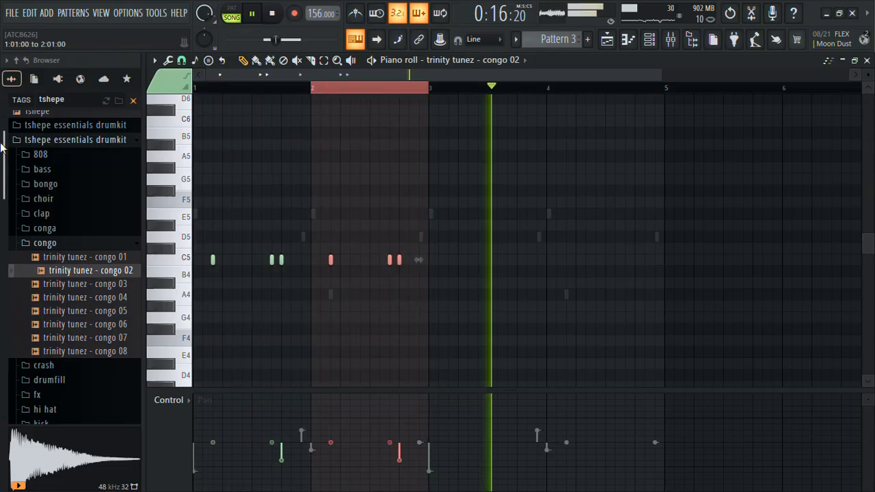
{"action": "key", "text": "ctrl+b"}
{"action": "key", "text": "ctrl+b"}
{"action": "key", "text": "ctrl+d"}
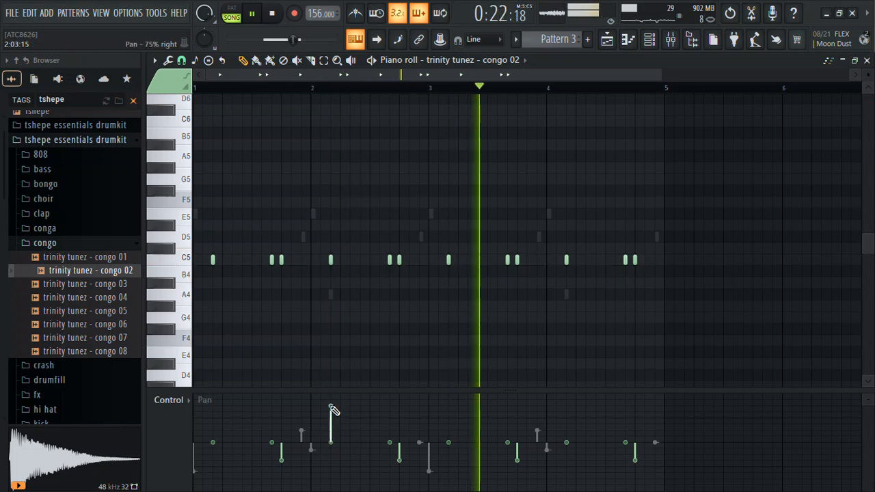
Switch the note properties to velocity and lower bar 2's first congo 02 hit to roughly half.
{"action": "left_click", "coordinate": [175, 401]}
{"action": "left_click", "coordinate": [188, 404]}
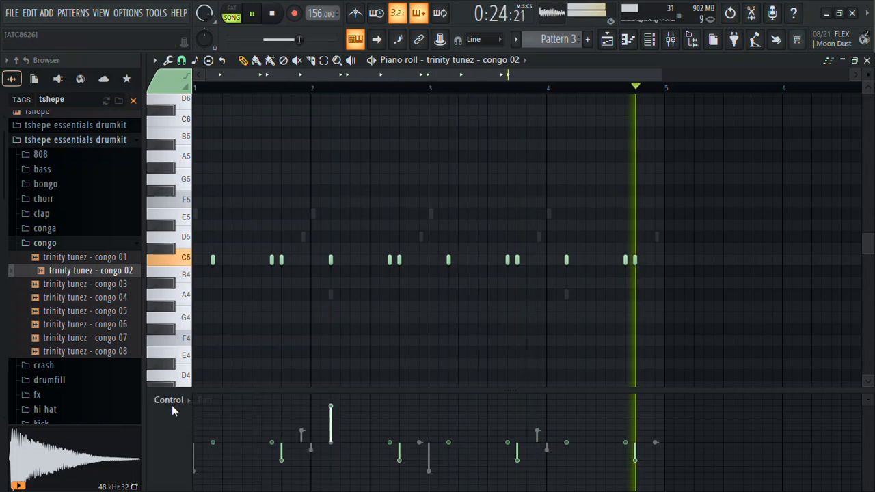
{"action": "left_click", "coordinate": [172, 403]}
{"action": "left_click", "coordinate": [190, 414]}
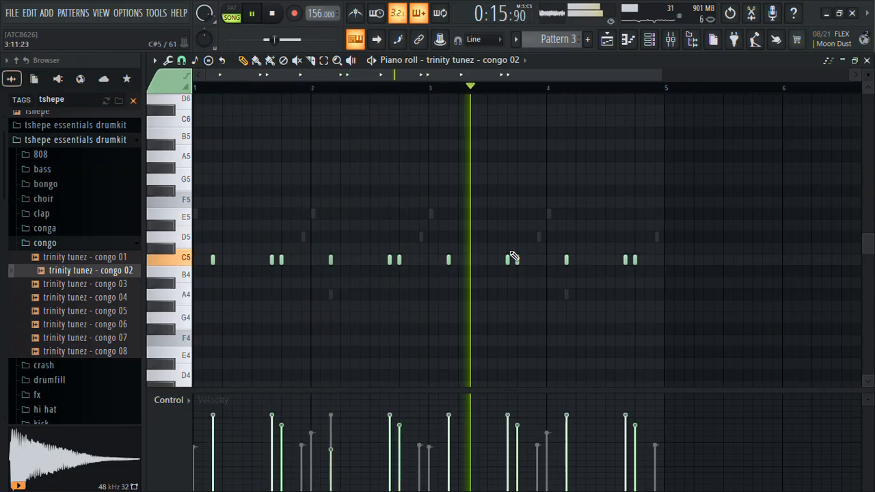
Lower the velocity of bar 4's first congo 02 hit to about 44%, pan it 86% left, and return to the channel rack.
{"action": "left_click", "coordinate": [564, 260]}
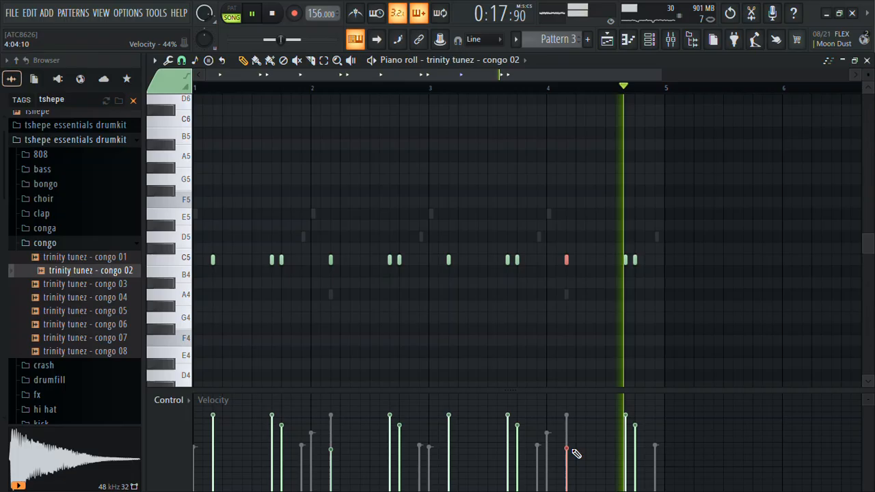
{"action": "left_click", "coordinate": [175, 413]}
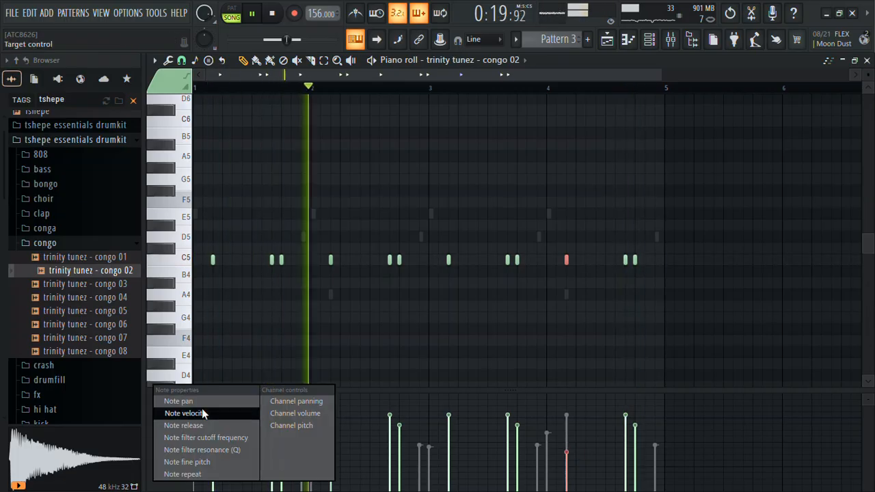
{"action": "left_click", "coordinate": [179, 402]}
{"action": "left_click_drag", "start_coordinate": [581, 449], "coordinate": [573, 484]}
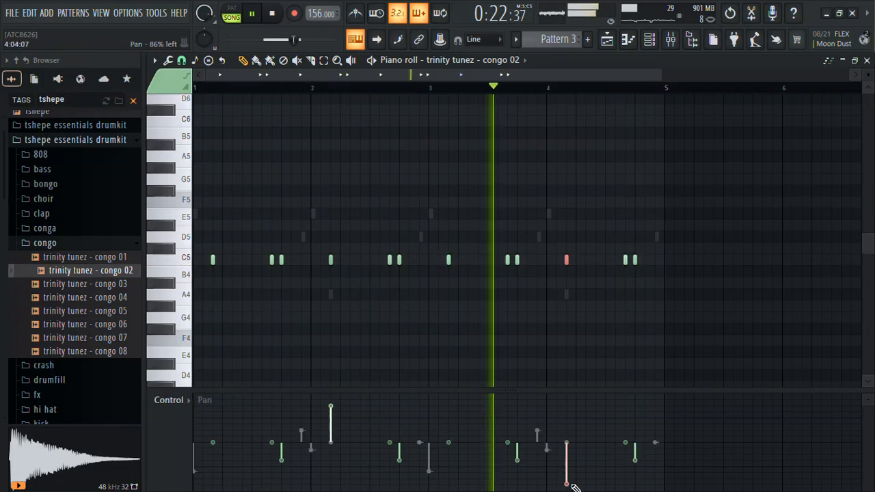
{"action": "left_click", "coordinate": [867, 60]}
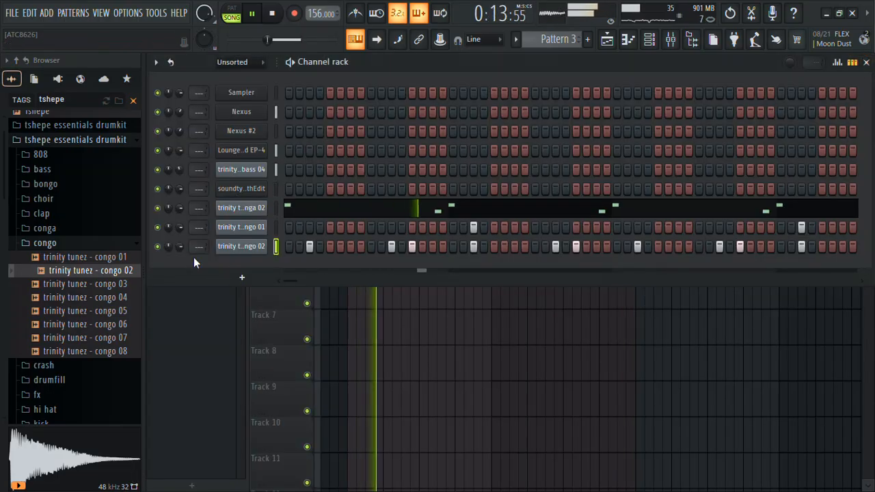
Audition the congo 06, 07 and 08 samples, and load trinity tunez - congo 08 into a new channel.
{"action": "left_click", "coordinate": [101, 325]}
{"action": "left_click", "coordinate": [105, 340]}
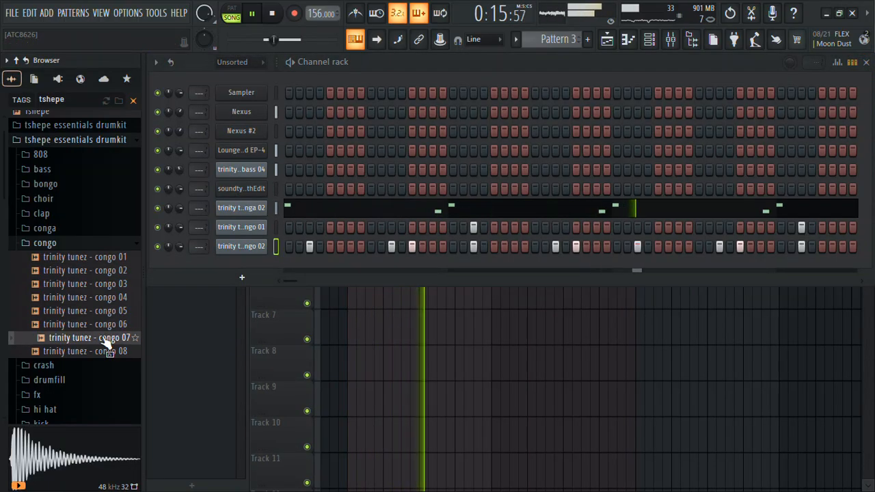
{"action": "left_click", "coordinate": [103, 353]}
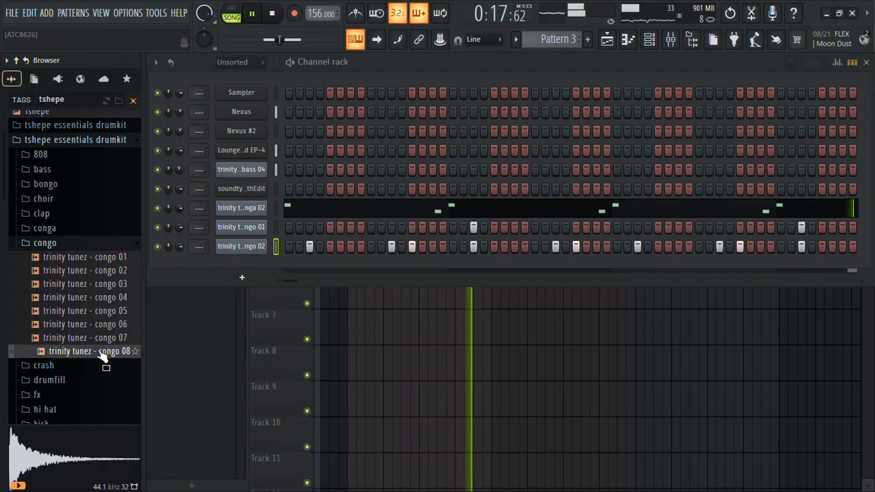
{"action": "right_click", "coordinate": [103, 354]}
{"action": "left_click", "coordinate": [162, 224]}
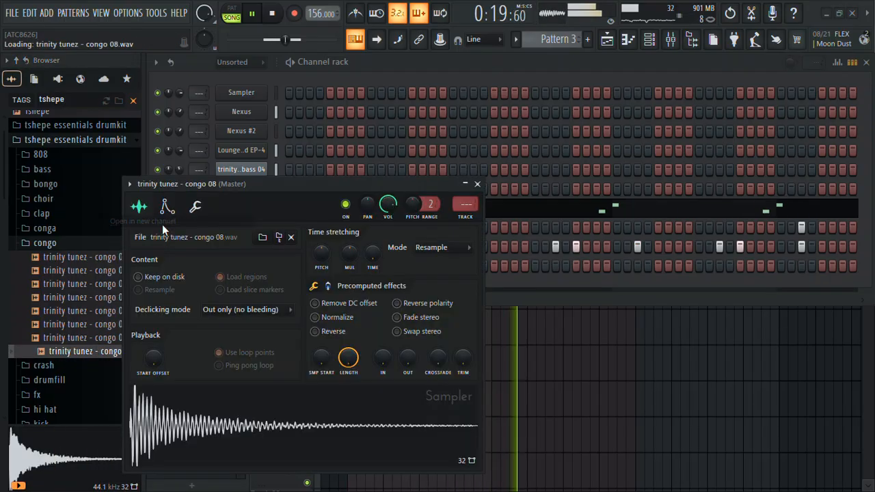
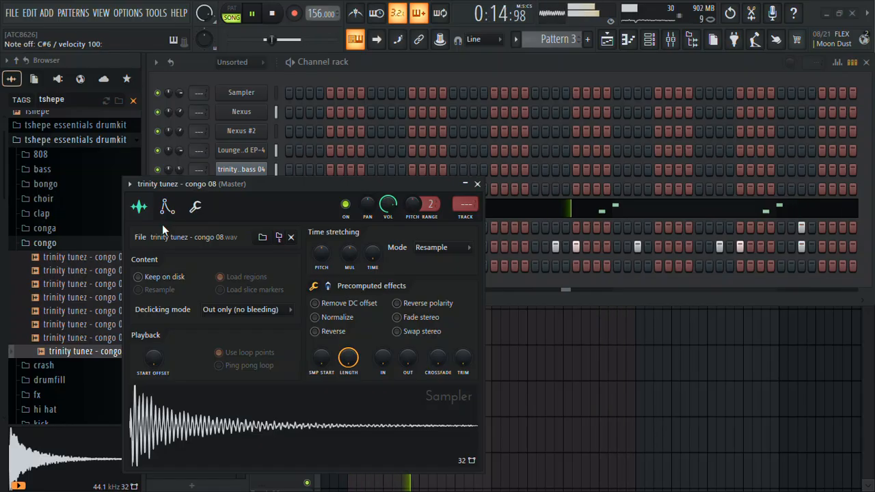
{"action": "left_click", "coordinate": [477, 184]}
In congo 08's piano roll, place C5 notes at the start of bar 1 and as a pair mid-bar, and raise the pair's velocity.
{"action": "right_click", "coordinate": [249, 271]}
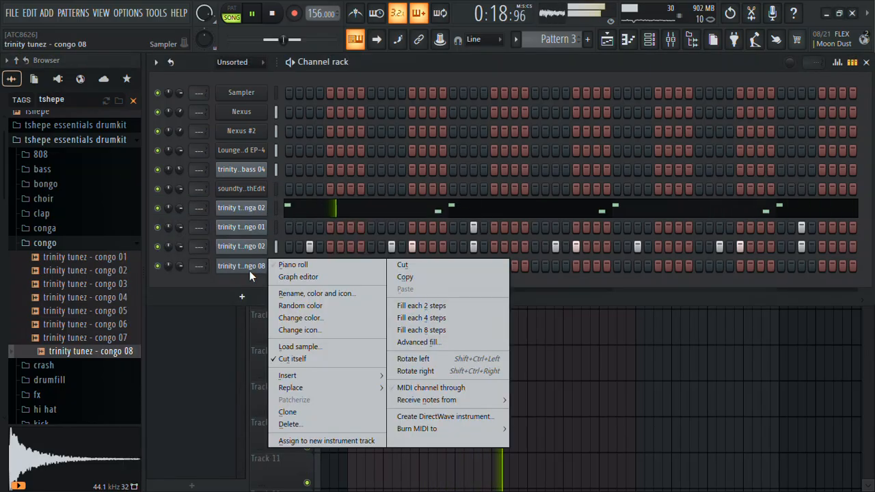
{"action": "left_click", "coordinate": [295, 264]}
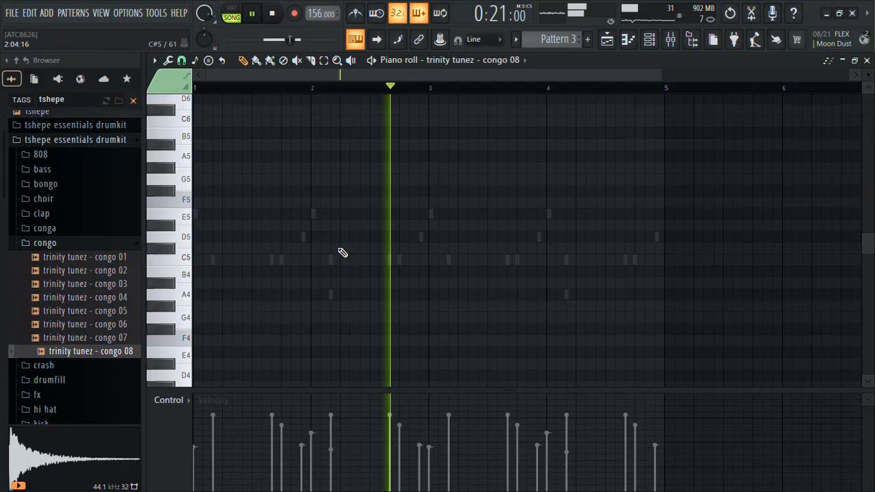
{"action": "left_click", "coordinate": [421, 261]}
{"action": "left_click_drag", "start_coordinate": [420, 261], "coordinate": [176, 258]}
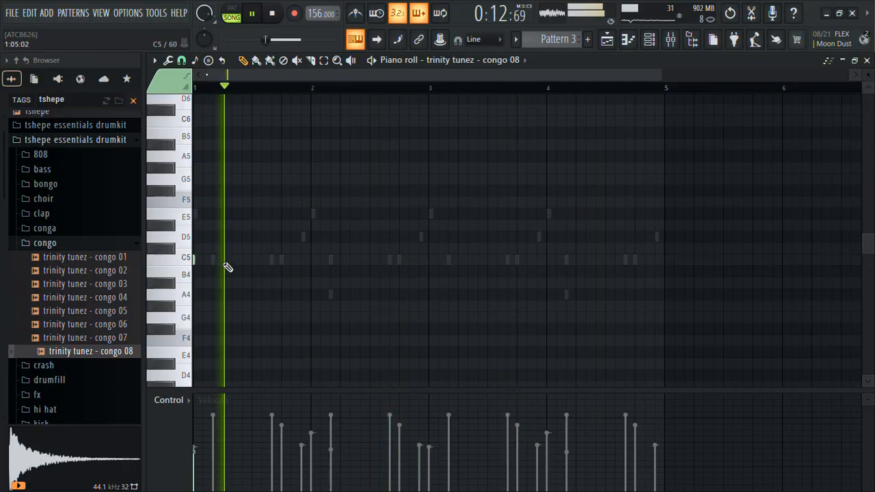
{"action": "left_click", "coordinate": [252, 261]}
{"action": "left_click", "coordinate": [242, 261]}
{"action": "left_click_drag", "start_coordinate": [239, 450], "coordinate": [248, 431]}
Transpose the three congo 08 notes up to D6.
{"action": "key", "text": "Up"}
{"action": "key", "text": "Up"}
{"action": "key", "text": "Up"}
{"action": "key", "text": "Up"}
{"action": "key", "text": "Up"}
{"action": "key", "text": "Up"}
{"action": "key", "text": "Up"}
{"action": "key", "text": "Up"}
{"action": "key", "text": "Up"}
{"action": "key", "text": "Up"}
{"action": "key", "text": "Up"}
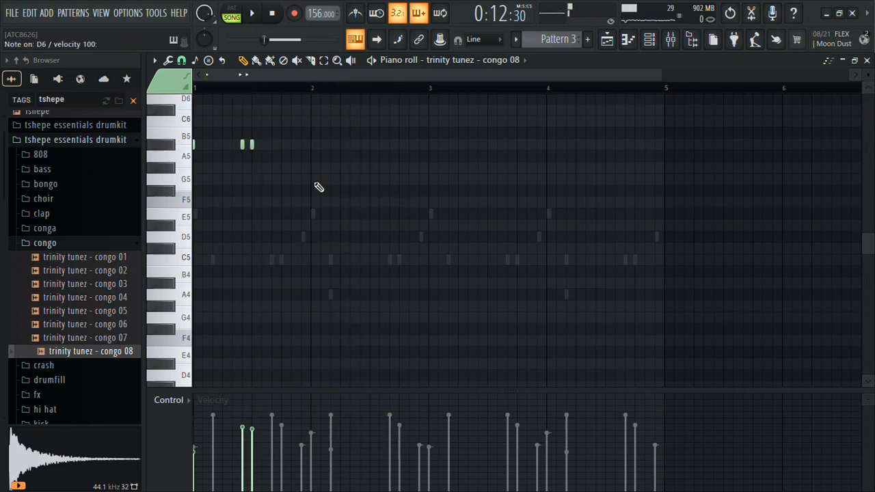
{"action": "key", "text": "Up"}
{"action": "key", "text": "Up"}
{"action": "key", "text": "Up"}
{"action": "key", "text": "Up"}
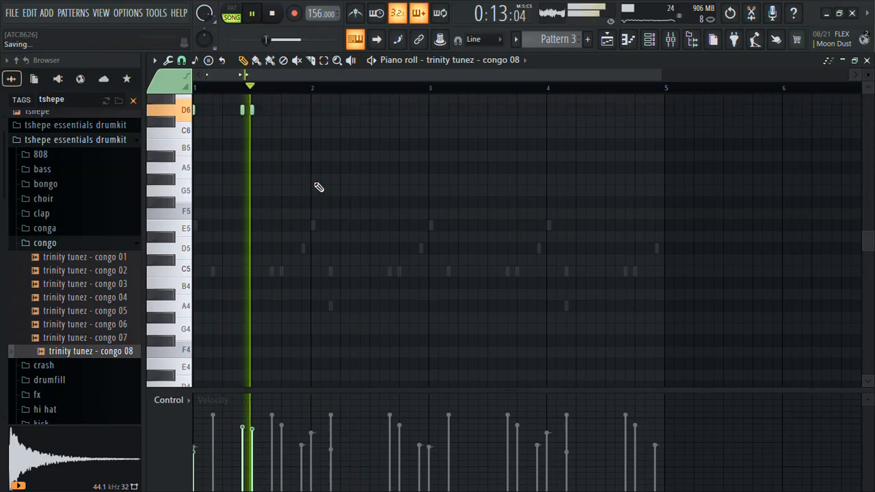
Show note pan in the control lane and pan the middle note left and the other two right.
{"action": "left_click", "coordinate": [169, 401]}
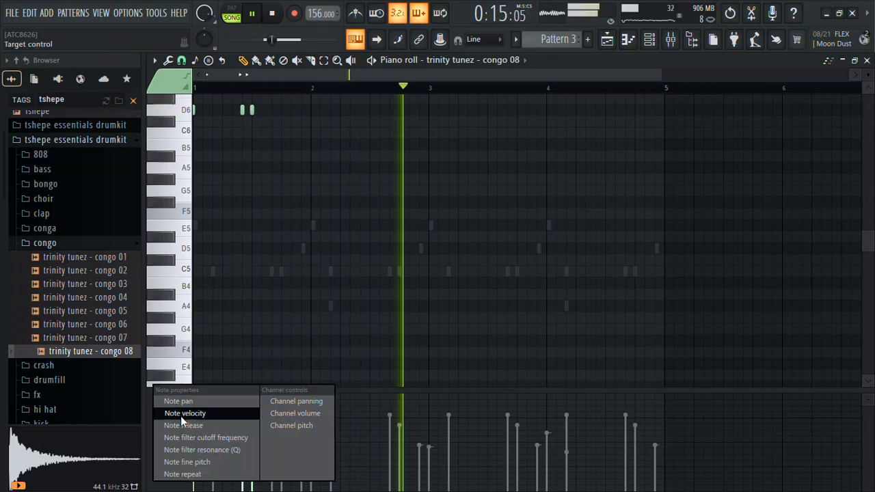
{"action": "left_click", "coordinate": [180, 403]}
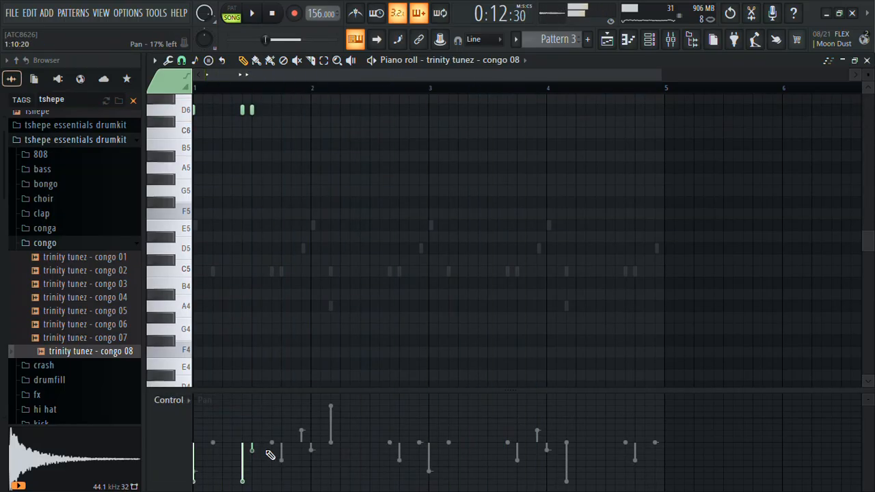
{"action": "left_click_drag", "start_coordinate": [250, 469], "coordinate": [273, 443]}
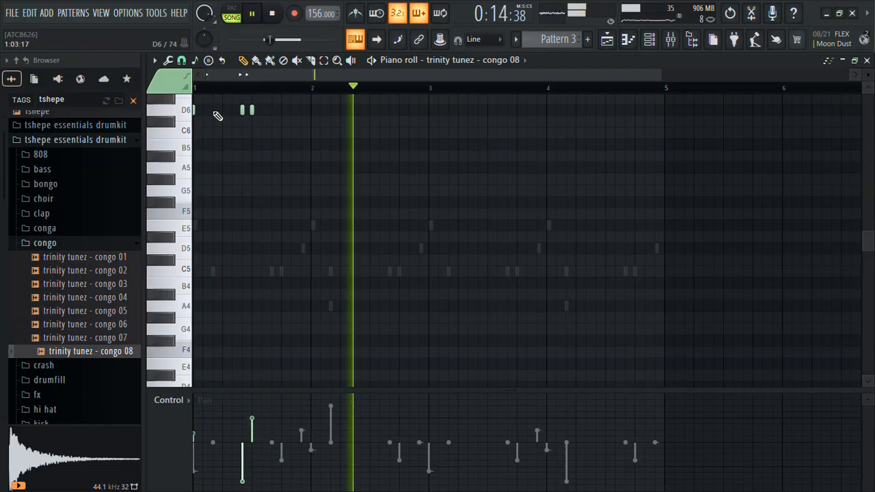
Remove the note at the start of bar 1 and set the remaining pair's pitch to C#6.
{"action": "scroll", "coordinate": [313, 82], "scroll_direction": "up", "scroll_amount": 1}
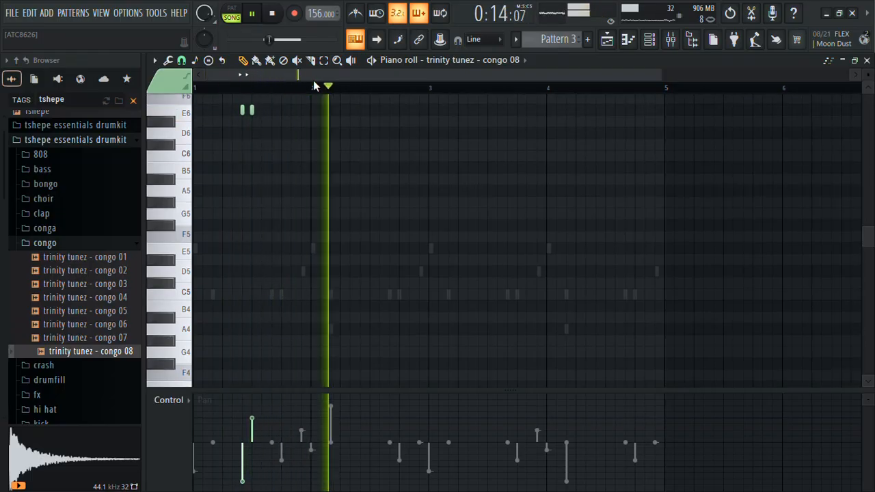
{"action": "key", "text": "Down"}
{"action": "key", "text": "Down"}
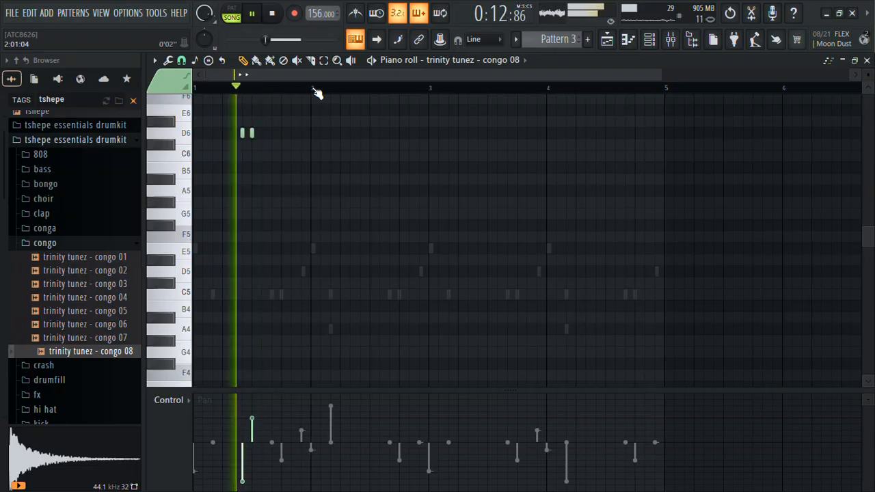
{"action": "key", "text": "Down"}
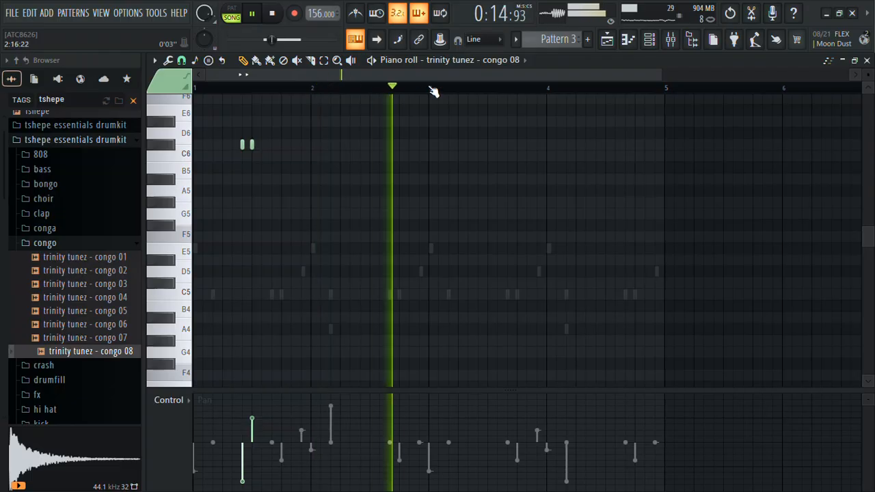
Duplicate bar 1's note pair into bars 2, 3 and 4, and clear the selection.
{"action": "key", "text": "ctrl+a"}
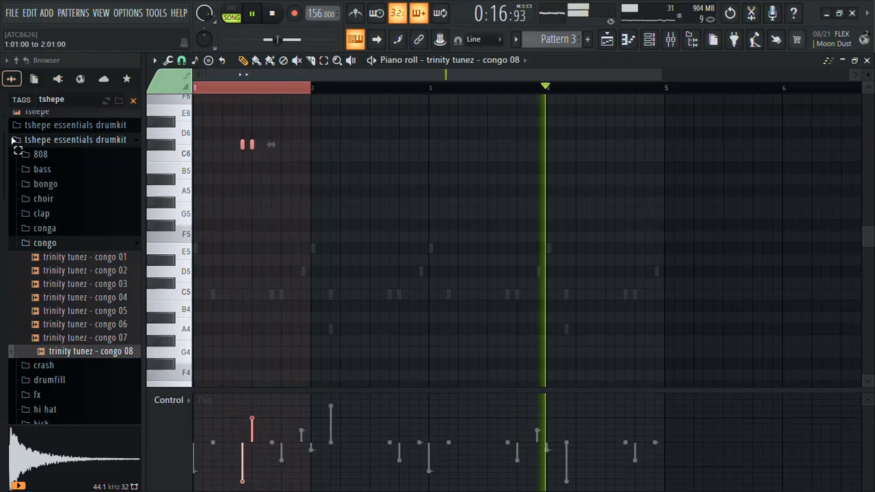
{"action": "key", "text": "ctrl+b"}
{"action": "key", "text": "ctrl+b"}
{"action": "key", "text": "ctrl+b"}
{"action": "key", "text": "ctrl+d"}
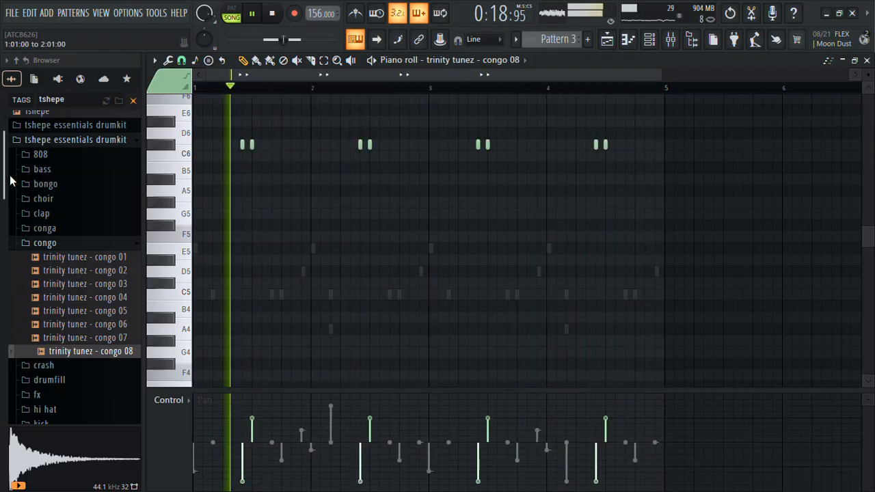
Randomize the congo 08 notes' pan and velocity levels, using a new random seed.
{"action": "key", "text": "alt+r"}
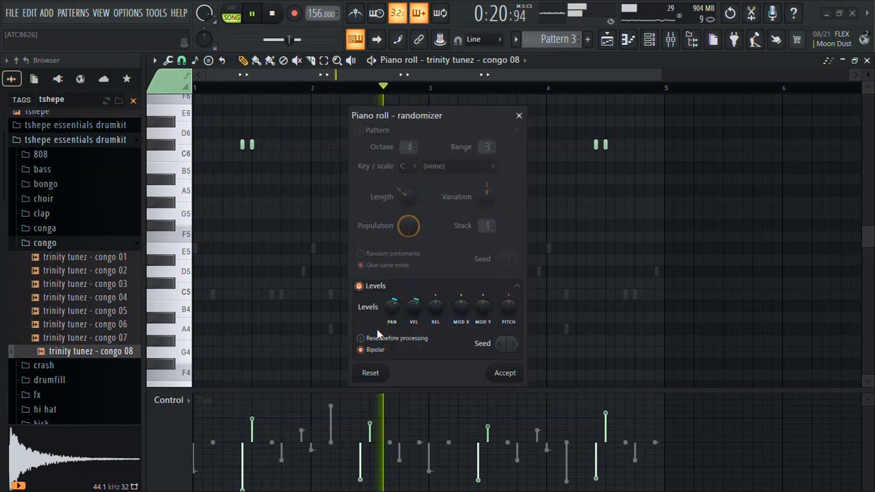
{"action": "left_click_drag", "start_coordinate": [413, 313], "coordinate": [415, 294]}
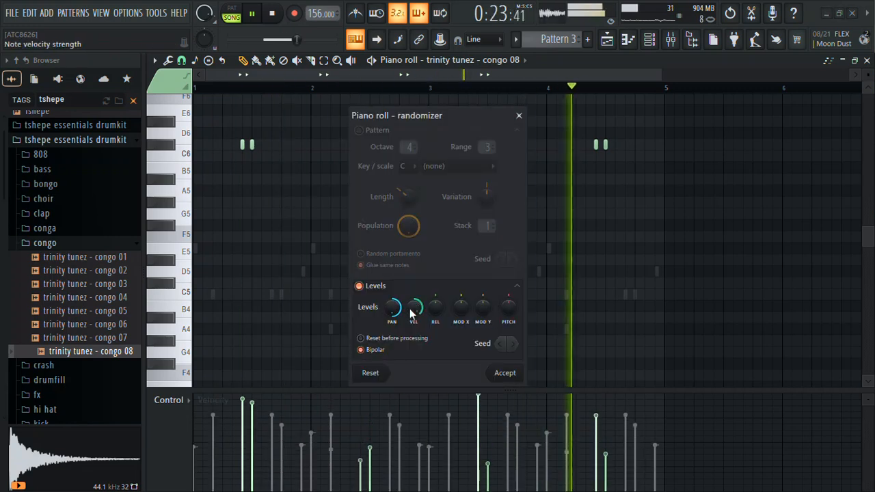
{"action": "left_click", "coordinate": [506, 343]}
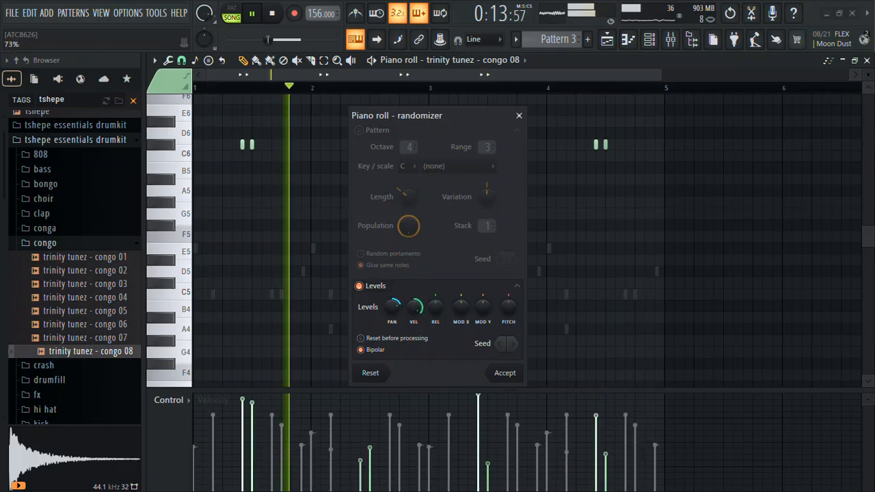
{"action": "left_click", "coordinate": [506, 372]}
Scale down the congo 08 notes' velocities to a narrower range and close the piano roll.
{"action": "key", "text": "alt+x"}
{"action": "left_click", "coordinate": [470, 320]}
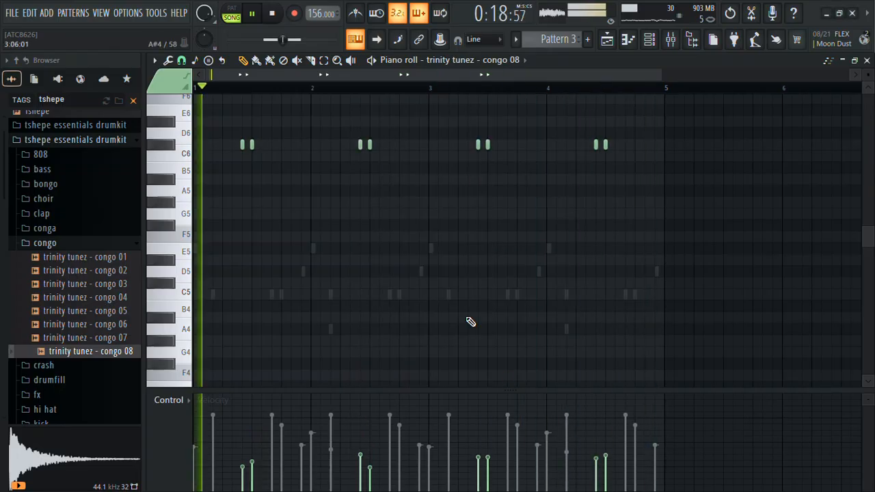
{"action": "left_click", "coordinate": [868, 61]}
Collapse the congo folder and expand the drumkit's snare folder.
{"action": "left_click", "coordinate": [86, 231]}
{"action": "left_click", "coordinate": [87, 232]}
{"action": "left_click", "coordinate": [85, 248]}
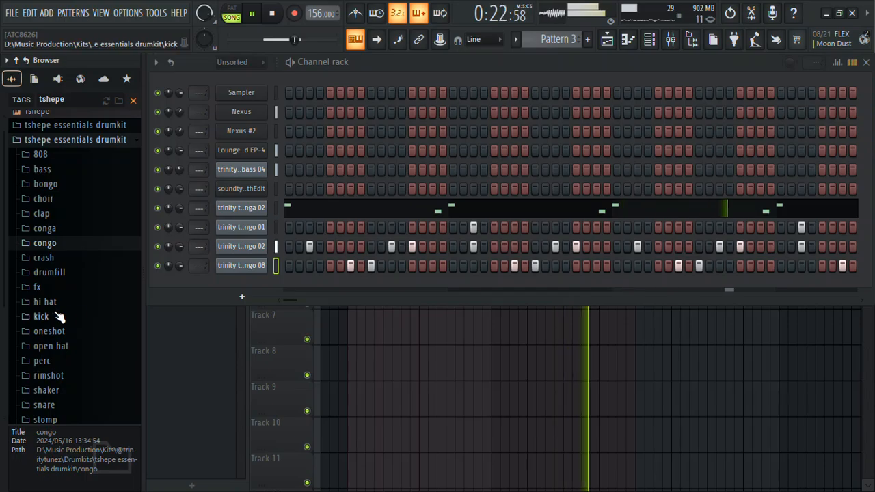
{"action": "left_click", "coordinate": [36, 406]}
{"action": "scroll", "coordinate": [4, 428], "scroll_direction": "down", "scroll_amount": 10}
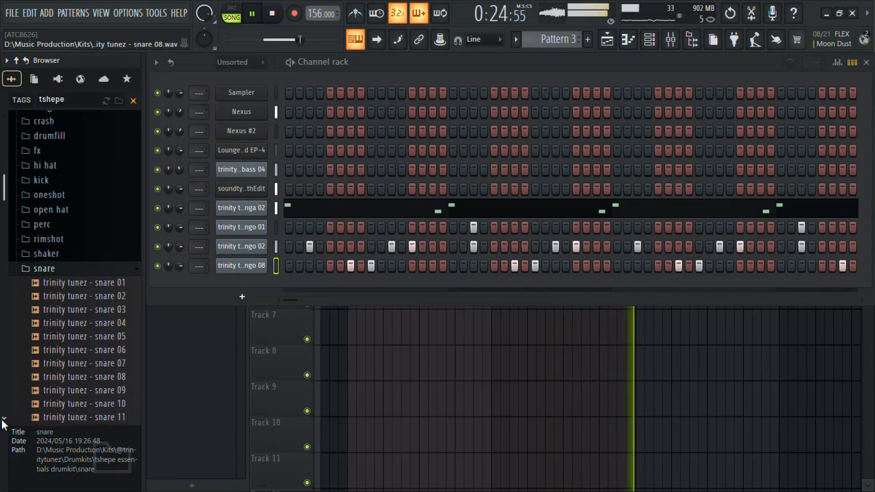
Audition the snare folder's samples between snare 27 and snare 39 to choose one.
{"action": "left_click", "coordinate": [103, 370]}
{"action": "left_click", "coordinate": [119, 359]}
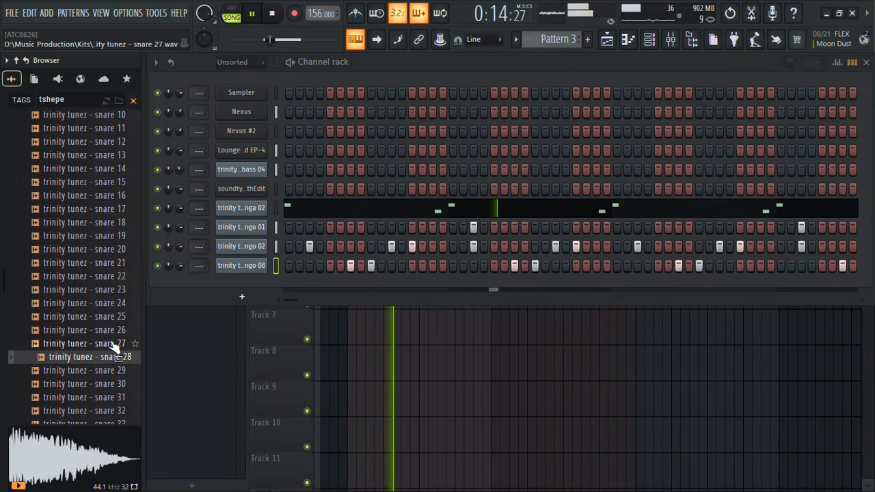
{"action": "left_click", "coordinate": [114, 344]}
{"action": "left_click", "coordinate": [108, 396]}
{"action": "left_click", "coordinate": [105, 413]}
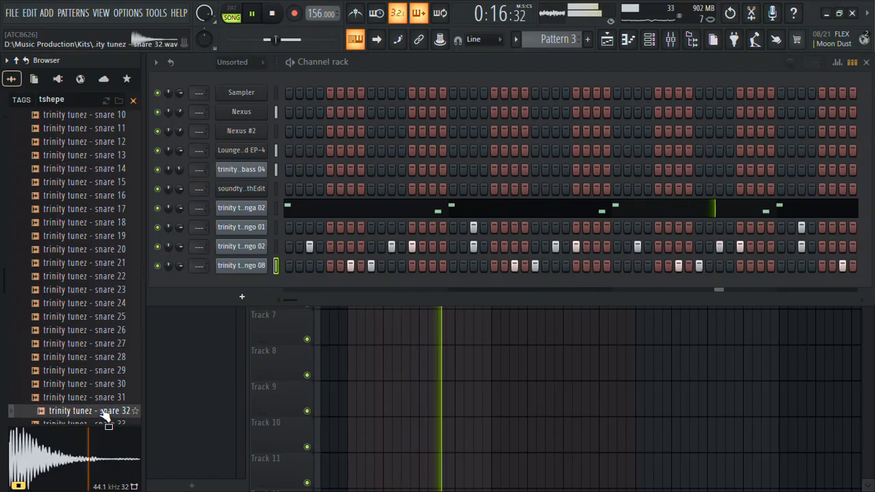
{"action": "key", "text": "Down"}
{"action": "key", "text": "Down"}
{"action": "key", "text": "Down"}
{"action": "key", "text": "Down"}
{"action": "key", "text": "Down"}
{"action": "key", "text": "Down"}
{"action": "key", "text": "Down"}
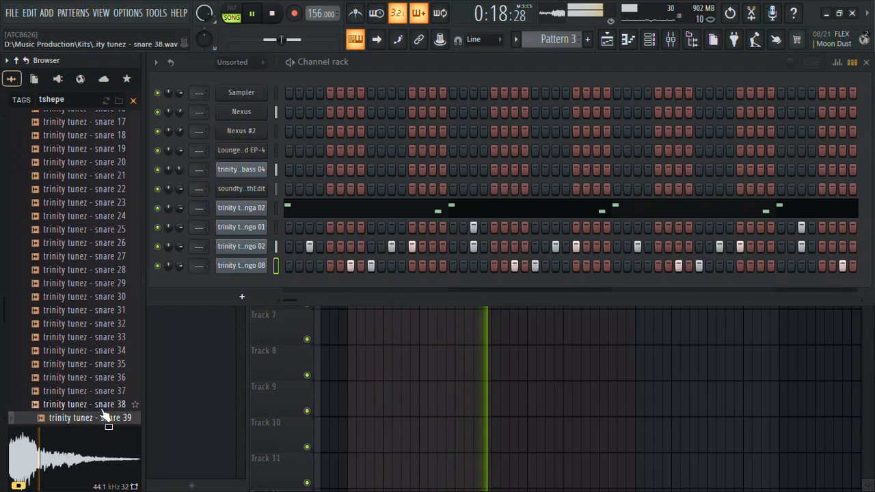
{"action": "key", "text": "Up"}
{"action": "key", "text": "Up"}
{"action": "key", "text": "Down"}
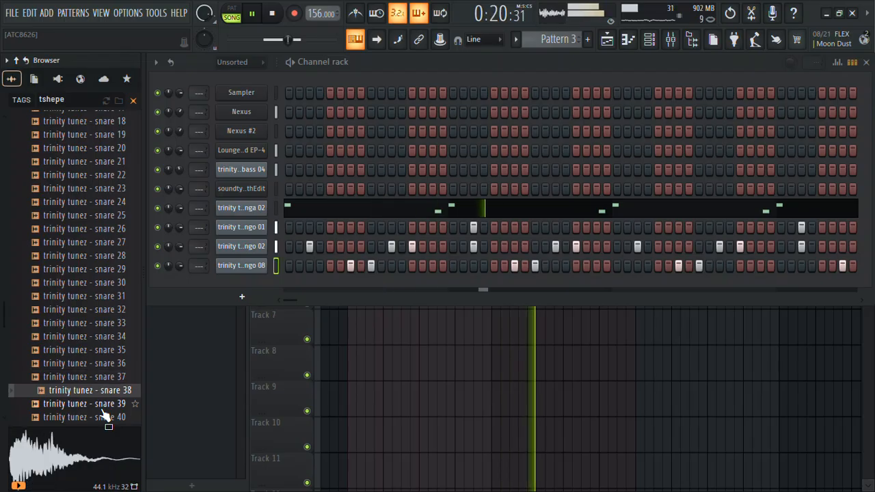
{"action": "key", "text": "Up"}
{"action": "key", "text": "Up"}
{"action": "key", "text": "Down"}
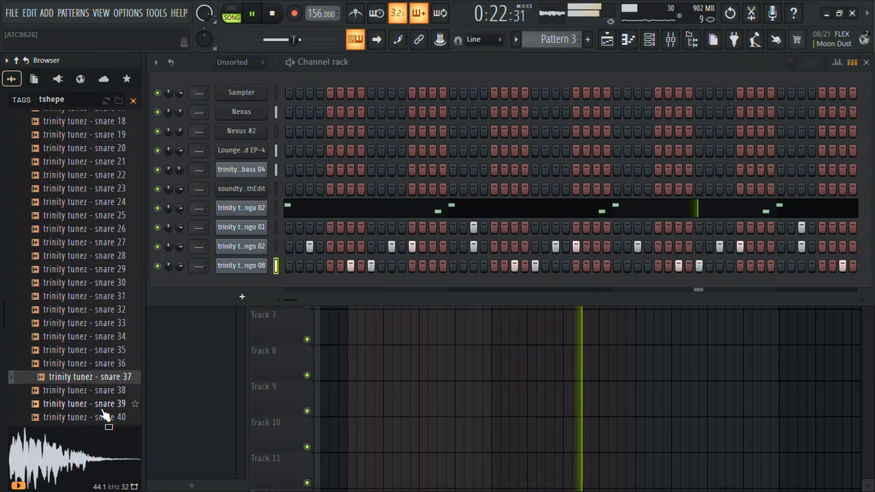
Load trinity tunez - snare 37 into a new channel with Normalize on and make it cut itself.
{"action": "right_click", "coordinate": [116, 380]}
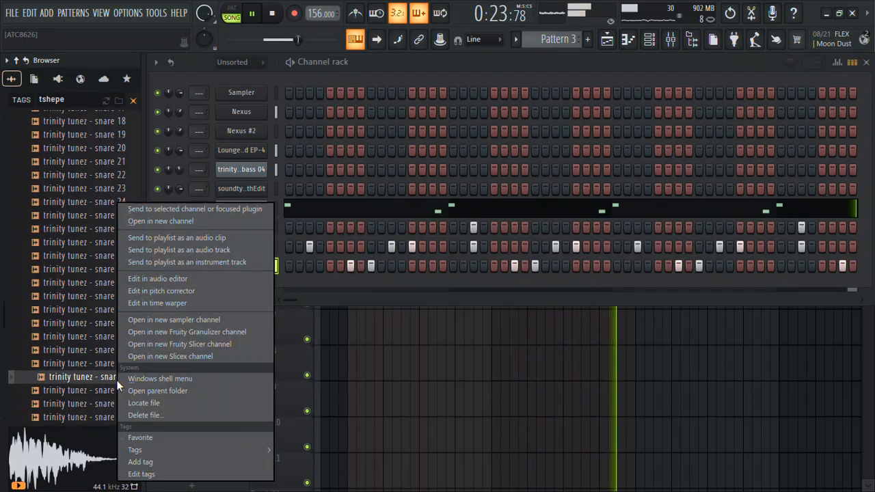
{"action": "left_click", "coordinate": [158, 221]}
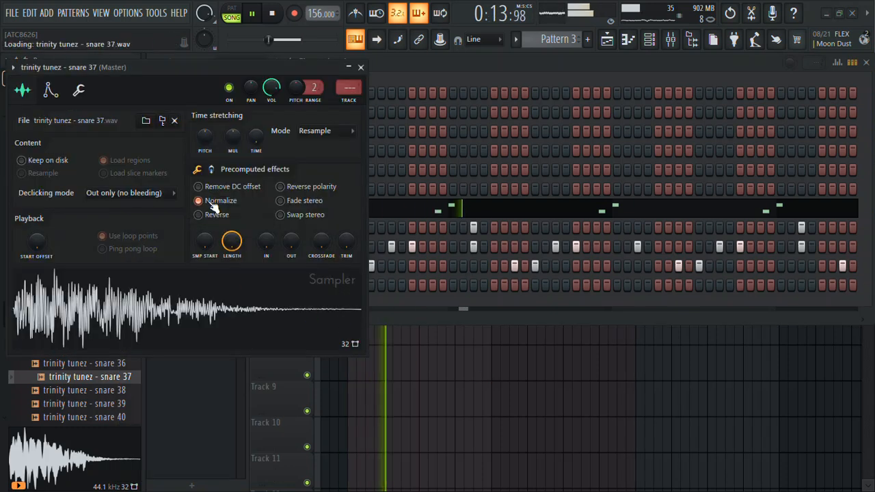
{"action": "left_click", "coordinate": [78, 91]}
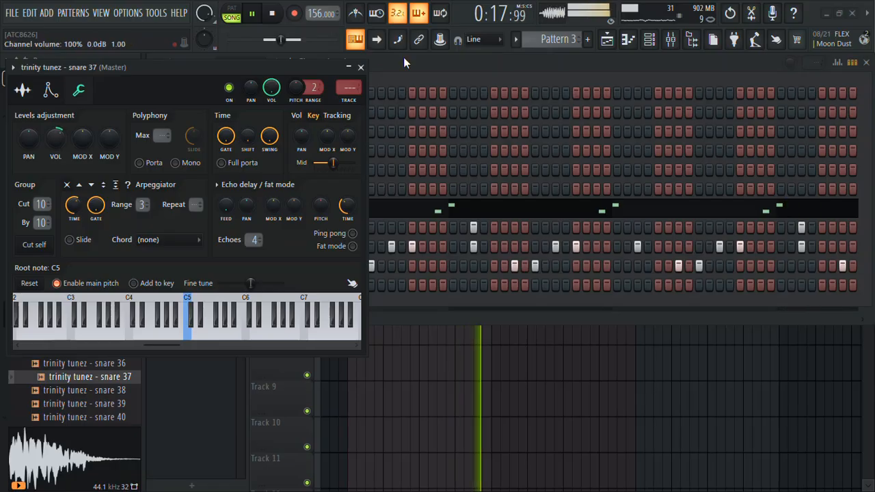
{"action": "left_click", "coordinate": [361, 68]}
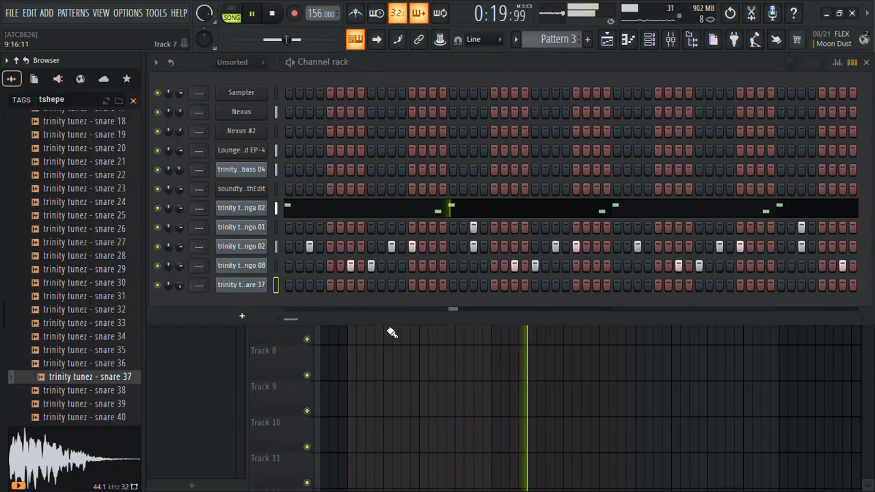
Add snare 37 hits on steps 9 and 41 of Pattern 3.
{"action": "scroll", "coordinate": [15, 133], "scroll_direction": "up", "scroll_amount": 7}
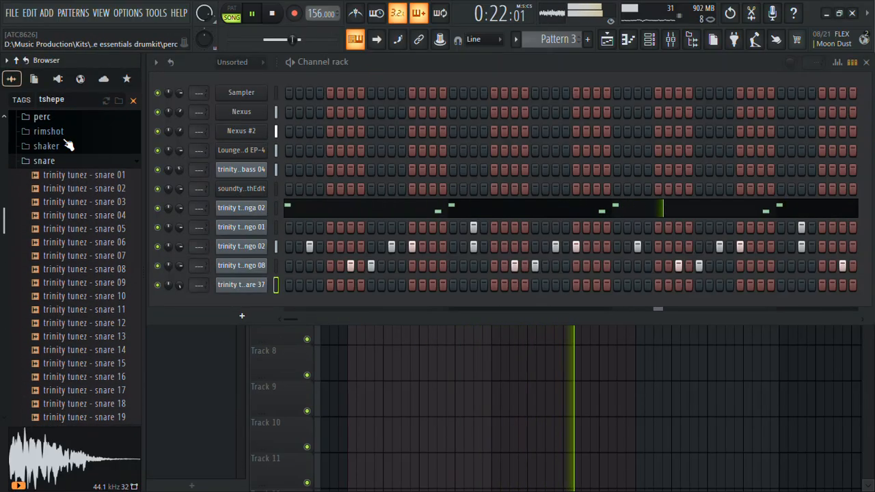
{"action": "left_click", "coordinate": [372, 285]}
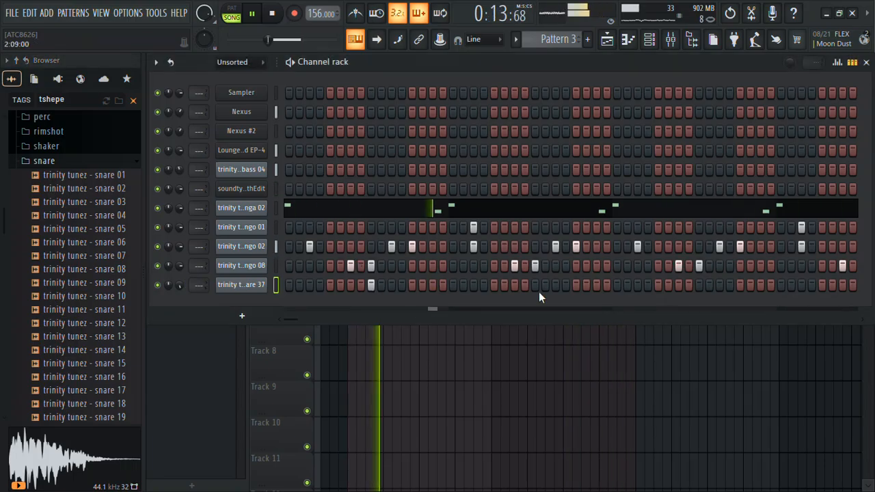
{"action": "left_click", "coordinate": [698, 286]}
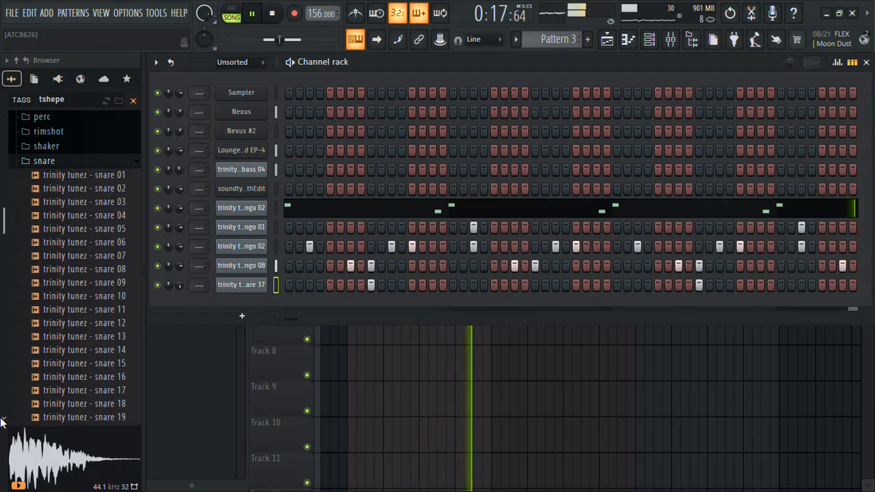
Audition snare samples including snare 33 and load trinity tunez - snare 38 into a new channel.
{"action": "scroll", "coordinate": [7, 417], "scroll_direction": "down", "scroll_amount": 5}
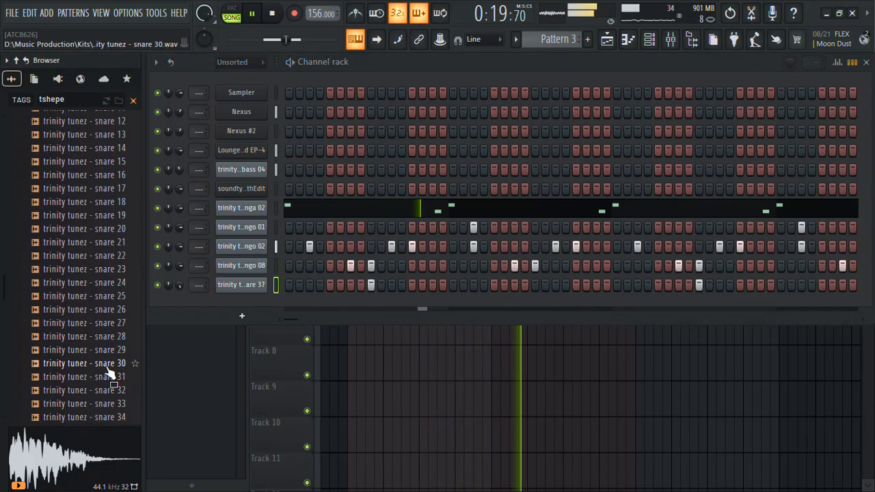
{"action": "left_click", "coordinate": [91, 404]}
{"action": "scroll", "coordinate": [17, 431], "scroll_direction": "down", "scroll_amount": 6}
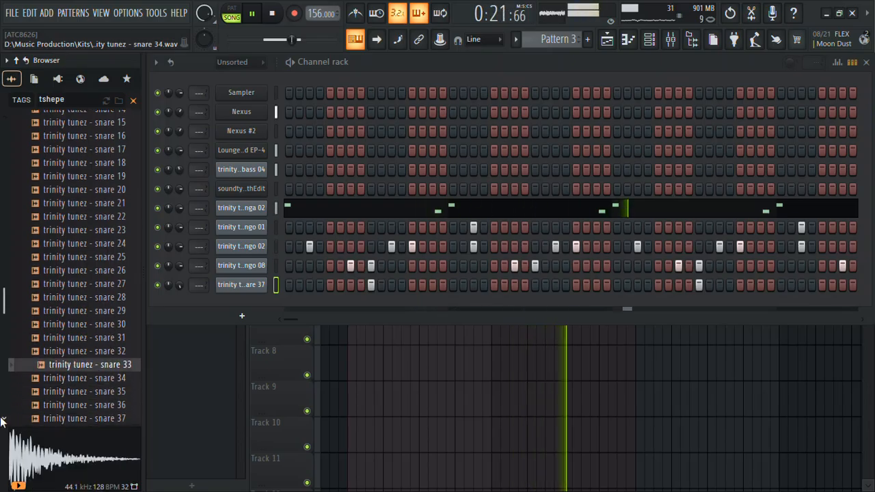
{"action": "left_click", "coordinate": [120, 231]}
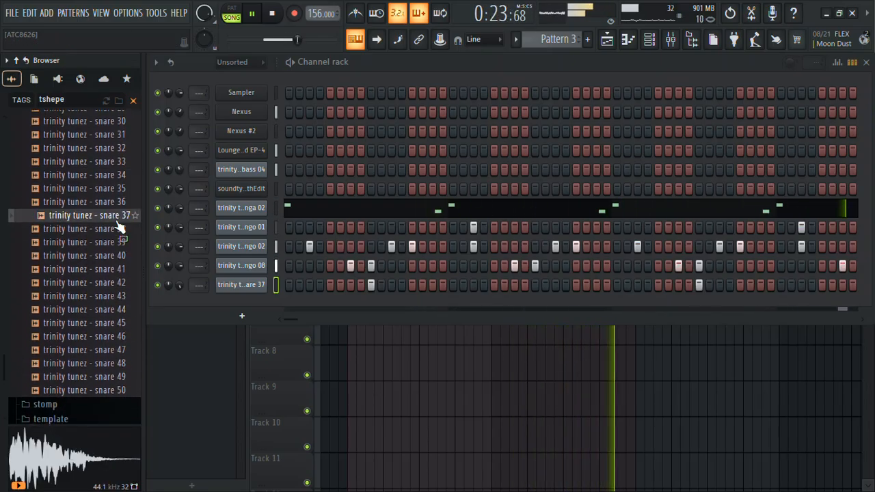
{"action": "right_click", "coordinate": [117, 231]}
{"action": "left_click", "coordinate": [141, 222]}
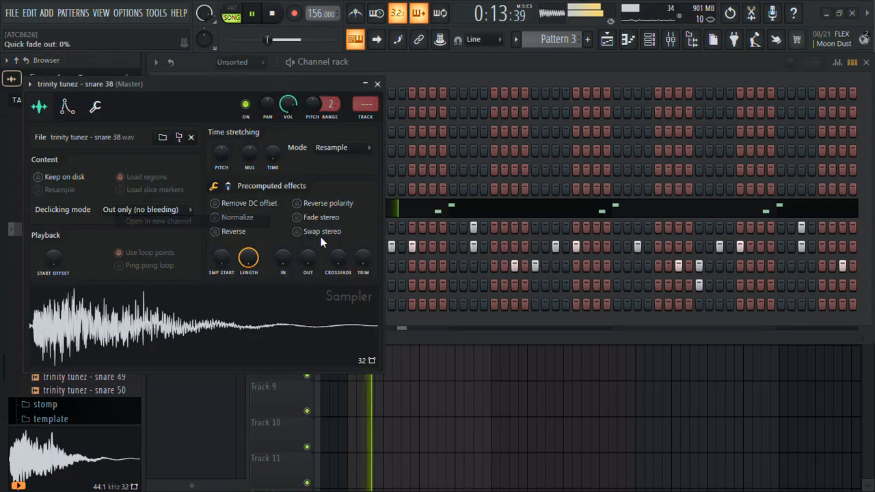
{"action": "left_click", "coordinate": [382, 85]}
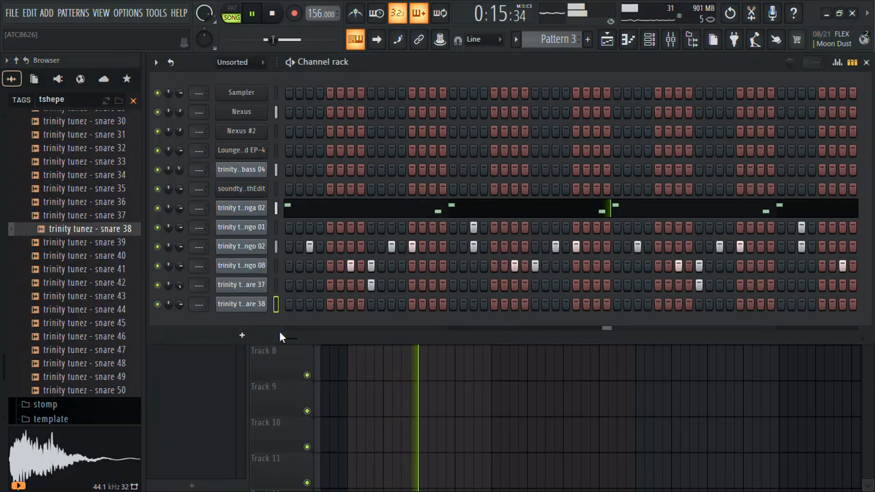
Place three short F5 notes in bar 2 of snare 38's piano roll, starting just after the bar line.
{"action": "right_click", "coordinate": [260, 307]}
{"action": "left_click", "coordinate": [306, 301]}
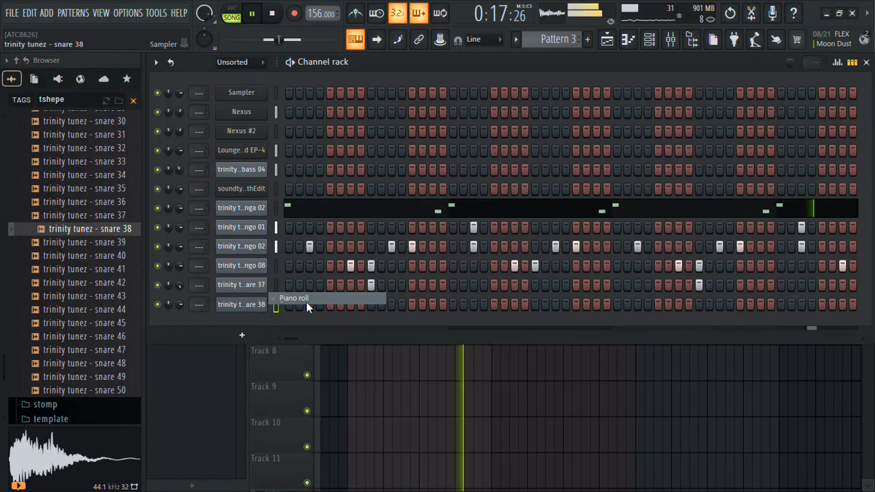
{"action": "key", "text": "space"}
{"action": "left_click_drag", "start_coordinate": [656, 70], "coordinate": [415, 91]}
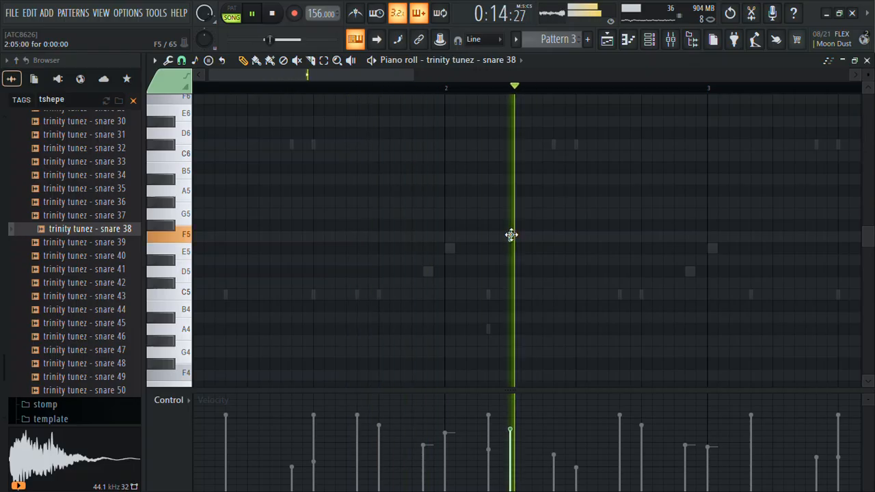
{"action": "left_click", "coordinate": [489, 236]}
{"action": "left_click", "coordinate": [494, 237]}
{"action": "key", "text": "space"}
{"action": "left_click", "coordinate": [510, 235]}
{"action": "right_click", "coordinate": [494, 237]}
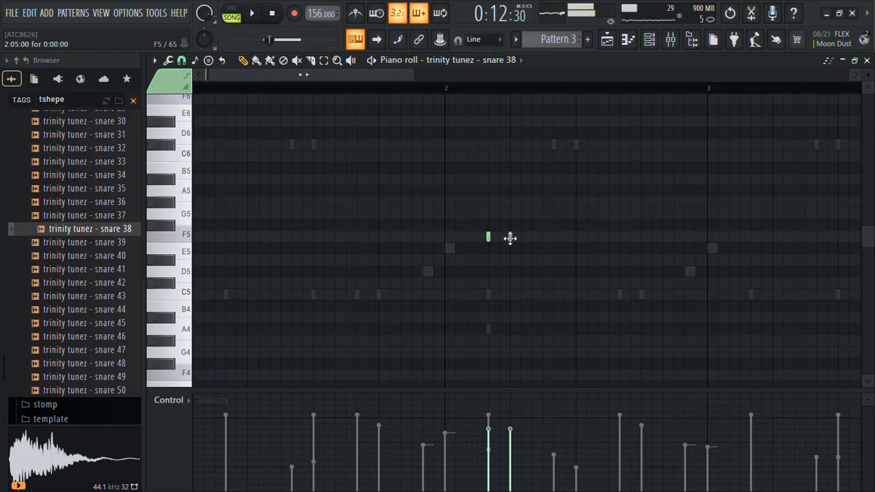
{"action": "left_click", "coordinate": [554, 237]}
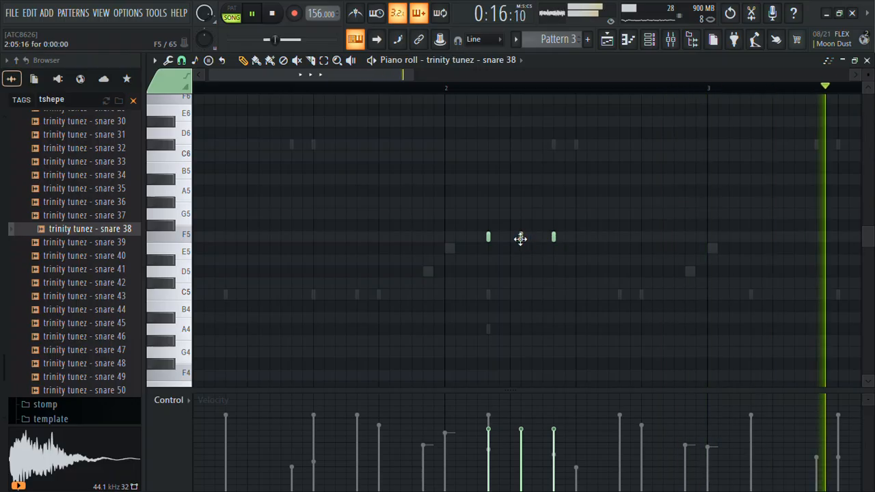
Respace the F5 notes, add a fourth one in bar 2 and join the notes end to end with legato.
{"action": "left_click_drag", "start_coordinate": [553, 237], "coordinate": [576, 237]}
{"action": "left_click", "coordinate": [611, 238]}
{"action": "key", "text": "ctrl+l"}
{"action": "right_click", "coordinate": [608, 237]}
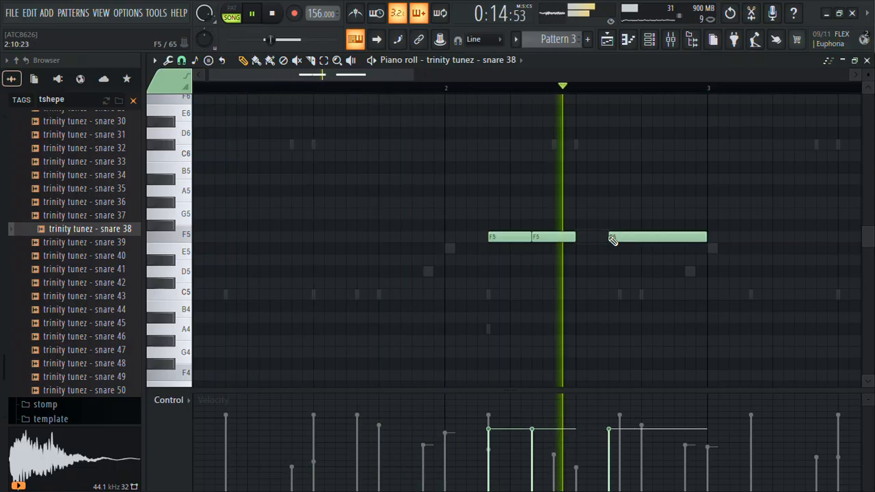
{"action": "key", "text": "ctrl+z"}
{"action": "key", "text": "ctrl+z"}
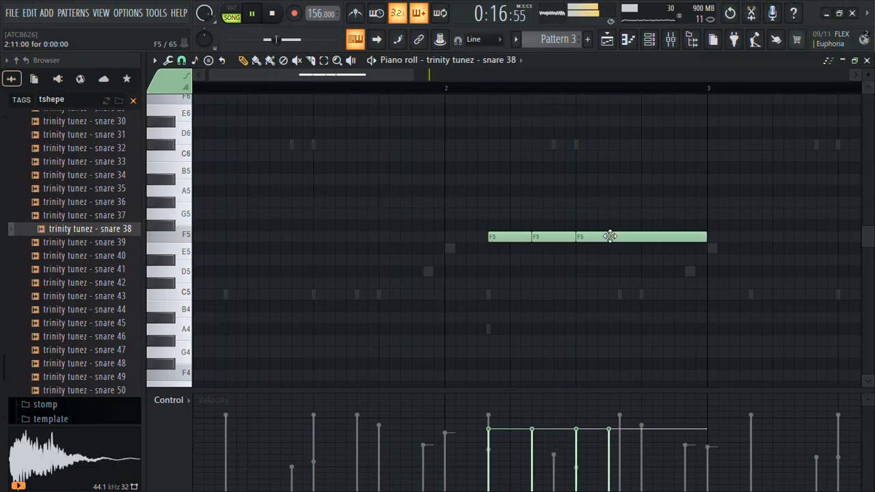
Move the fourth F5 note into even spacing and add a shorter fifth note directly behind it.
{"action": "left_click", "coordinate": [579, 237]}
{"action": "left_click", "coordinate": [624, 237]}
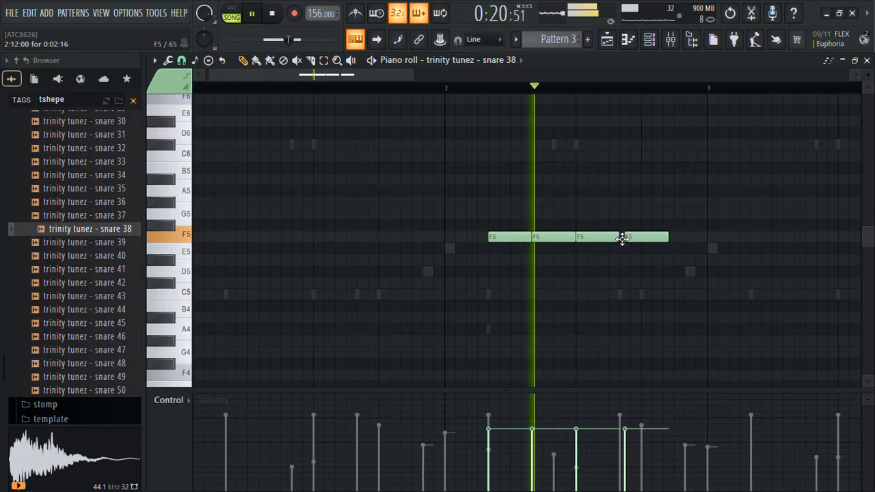
{"action": "left_click", "coordinate": [662, 236]}
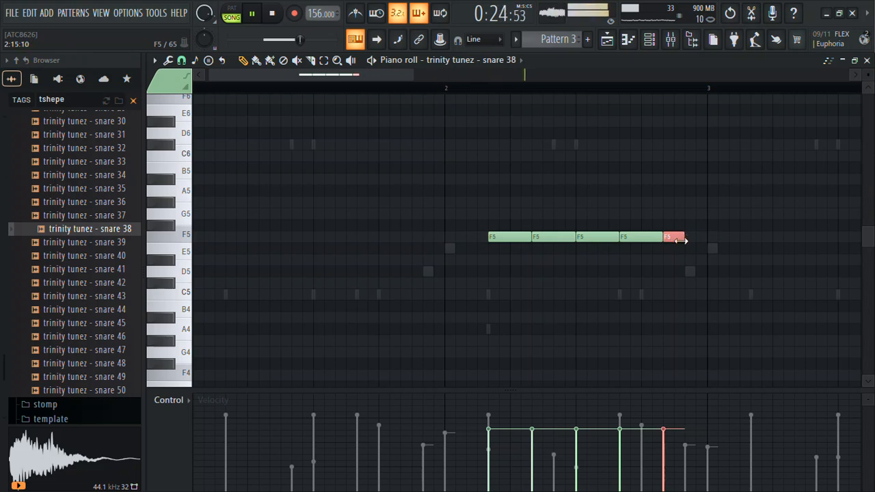
Chop the last F5 note of the run into very short notes with the chopper, using Absolute pattern.
{"action": "key", "text": "alt+u"}
{"action": "left_click_drag", "start_coordinate": [404, 219], "coordinate": [409, 225]}
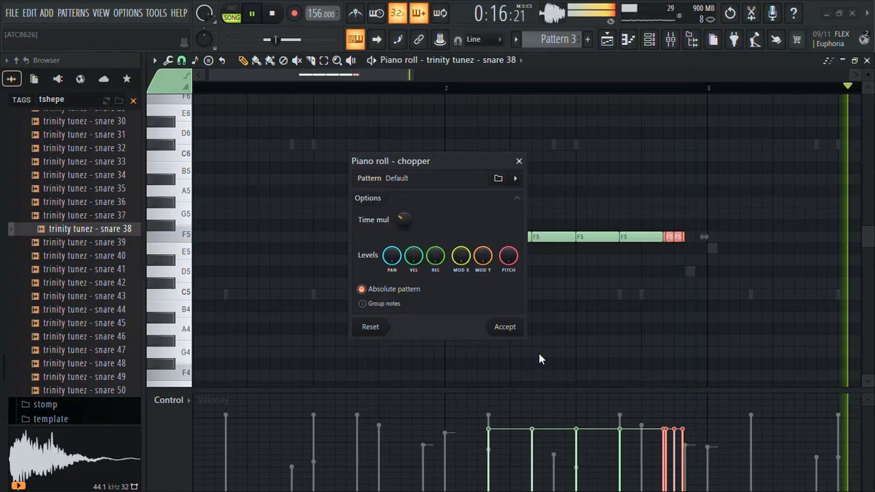
{"action": "left_click", "coordinate": [509, 333]}
Select the whole F5 run, draw a rising velocity ramp across it and vary the notes' pan between both sides.
{"action": "left_click_drag", "start_coordinate": [735, 209], "coordinate": [483, 273]}
{"action": "mouse_move", "coordinate": [697, 410]}
{"action": "left_mouse_down"}
{"action": "mouse_move", "coordinate": [504, 487]}
{"action": "mouse_move", "coordinate": [451, 455]}
{"action": "left_mouse_up"}
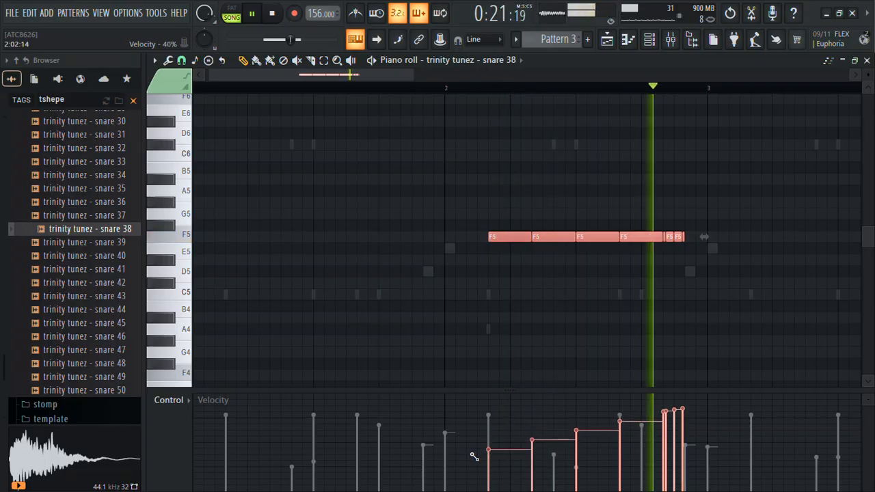
{"action": "left_click", "coordinate": [187, 404]}
{"action": "left_click", "coordinate": [177, 453]}
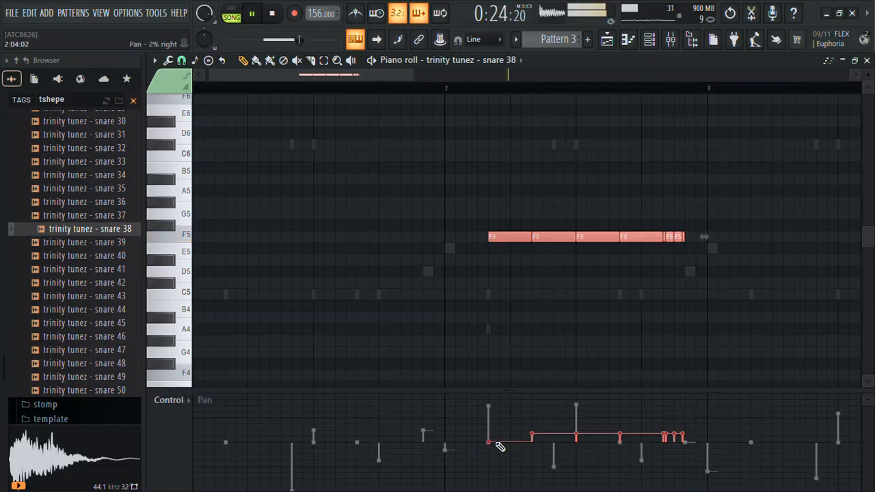
{"action": "mouse_move", "coordinate": [494, 480]}
{"action": "left_mouse_down"}
{"action": "mouse_move", "coordinate": [538, 424]}
{"action": "mouse_move", "coordinate": [577, 445]}
{"action": "mouse_move", "coordinate": [575, 467]}
{"action": "left_mouse_up"}
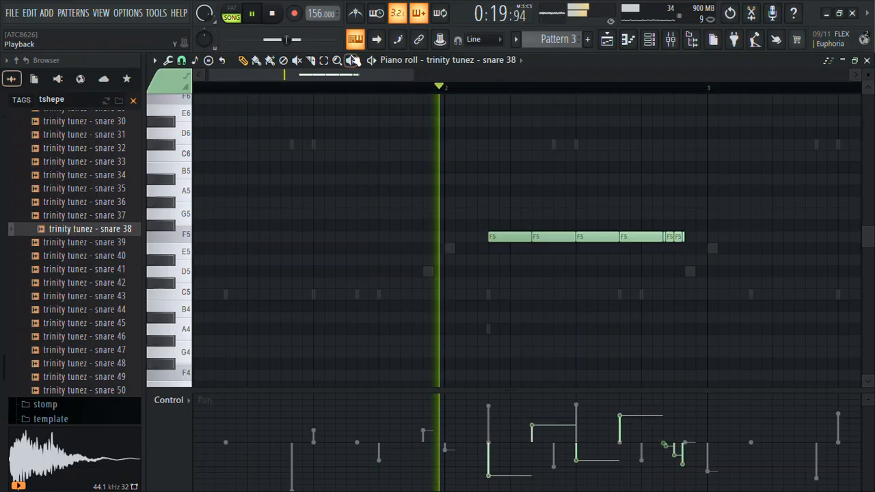
Add a single short snare 38 note early in bar 4 and lower it to E4.
{"action": "scroll", "coordinate": [411, 70], "scroll_direction": "down", "scroll_amount": 2}
{"action": "left_click", "coordinate": [606, 273]}
{"action": "left_click_drag", "start_coordinate": [601, 285], "coordinate": [601, 383]}
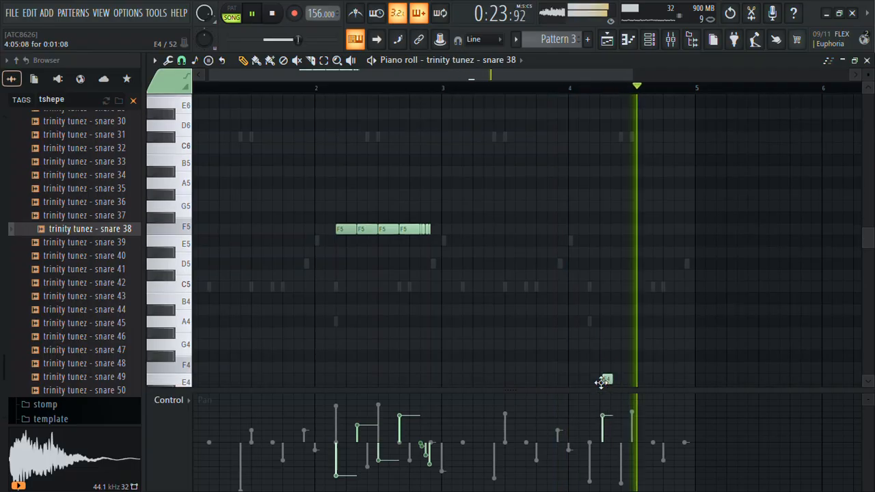
{"action": "key", "text": "space"}
{"action": "key", "text": "space"}
Move the second F5 note of the bar 2 run earlier and close the gaps with legato.
{"action": "left_click_drag", "start_coordinate": [365, 230], "coordinate": [335, 236]}
{"action": "key", "text": "space"}
{"action": "key", "text": "ctrl+l"}
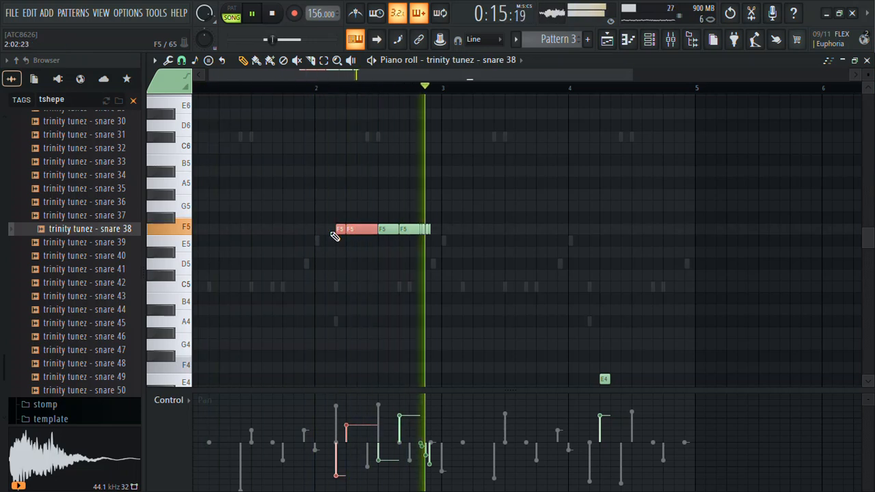
Select the chopped notes at the end of the run, drop them an octave and raise them stepwise to C5.
{"action": "left_click_drag", "start_coordinate": [435, 235], "coordinate": [423, 237]}
{"action": "key", "text": "ctrl+Down"}
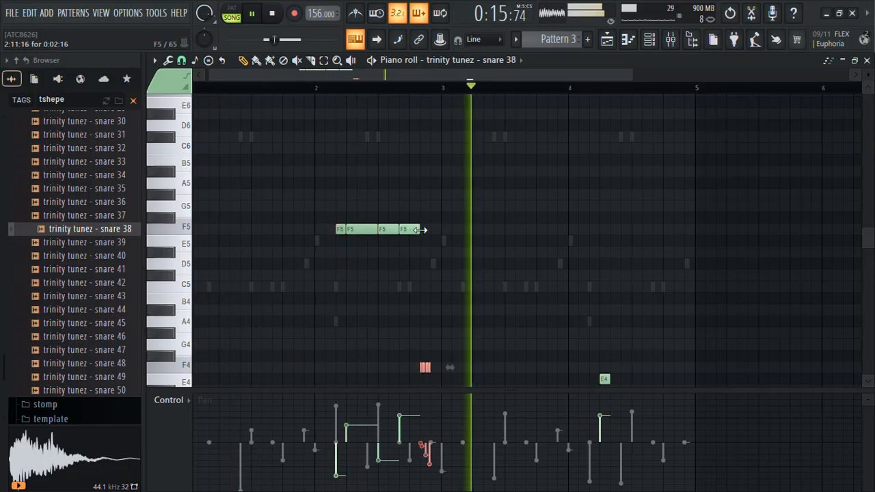
{"action": "key", "text": "shift+Up"}
{"action": "key", "text": "shift+Up"}
{"action": "key", "text": "shift+Up"}
{"action": "key", "text": "shift+Up"}
{"action": "key", "text": "shift+Up"}
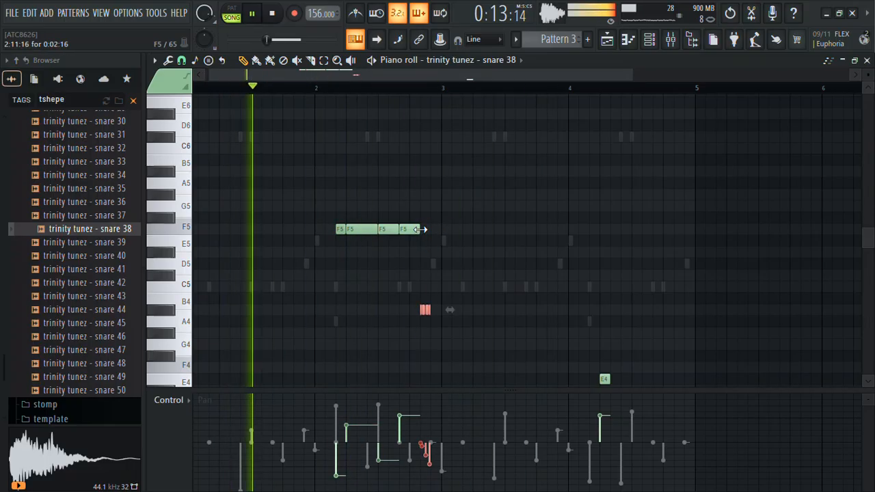
{"action": "key", "text": "shift+Up"}
{"action": "key", "text": "shift+Up"}
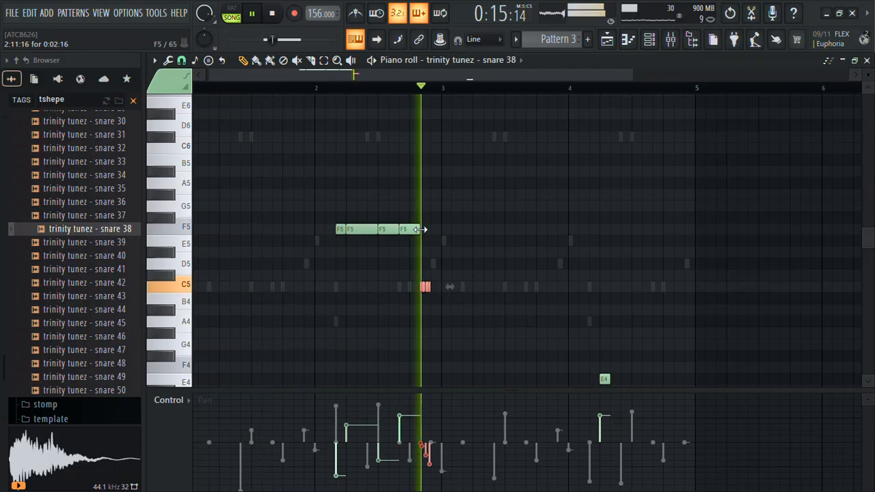
Add a second E4 note late in bar 4, center its pan and set its velocity to about 80%.
{"action": "left_click", "coordinate": [635, 330]}
{"action": "left_click", "coordinate": [657, 287]}
{"action": "left_click", "coordinate": [575, 88]}
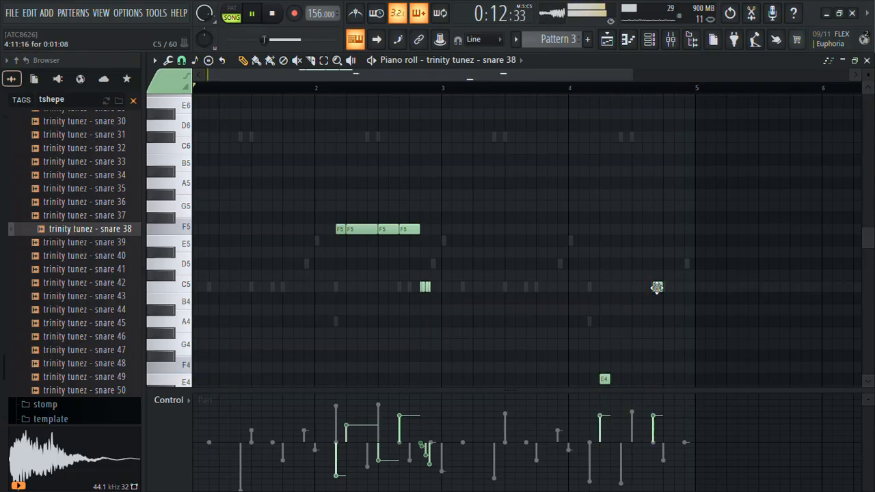
{"action": "left_click_drag", "start_coordinate": [656, 386], "coordinate": [658, 351]}
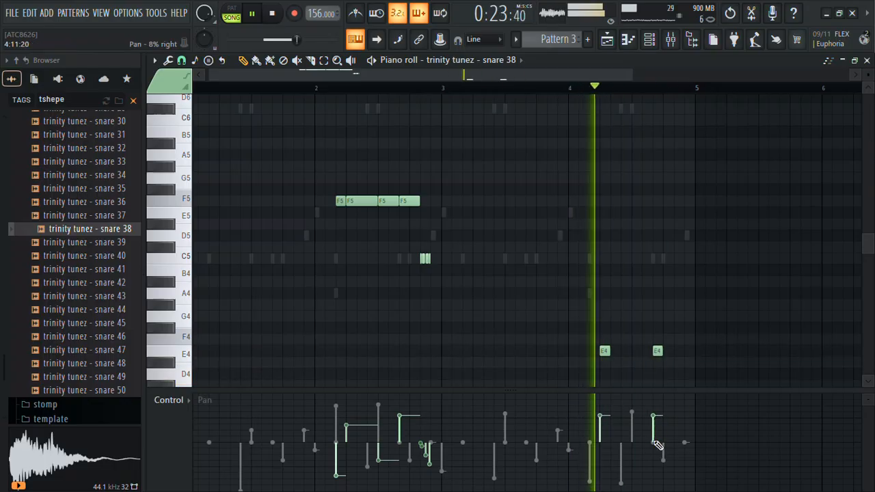
{"action": "left_click", "coordinate": [185, 401]}
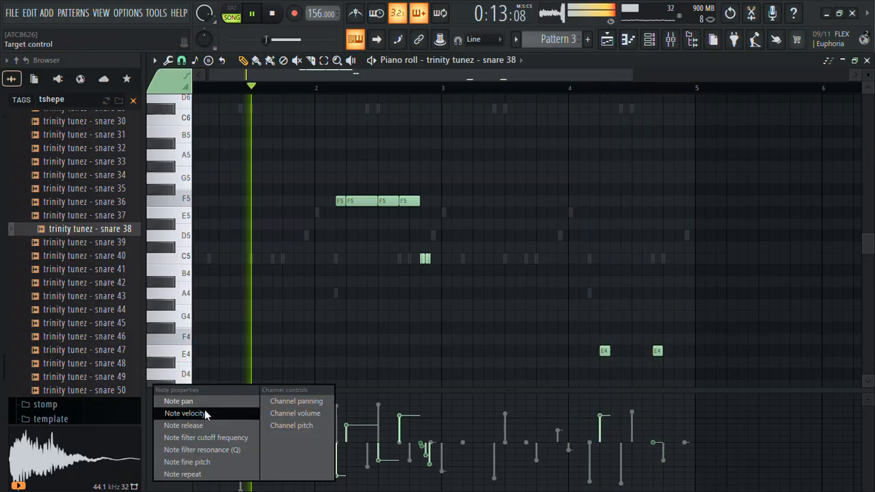
{"action": "left_click", "coordinate": [204, 413]}
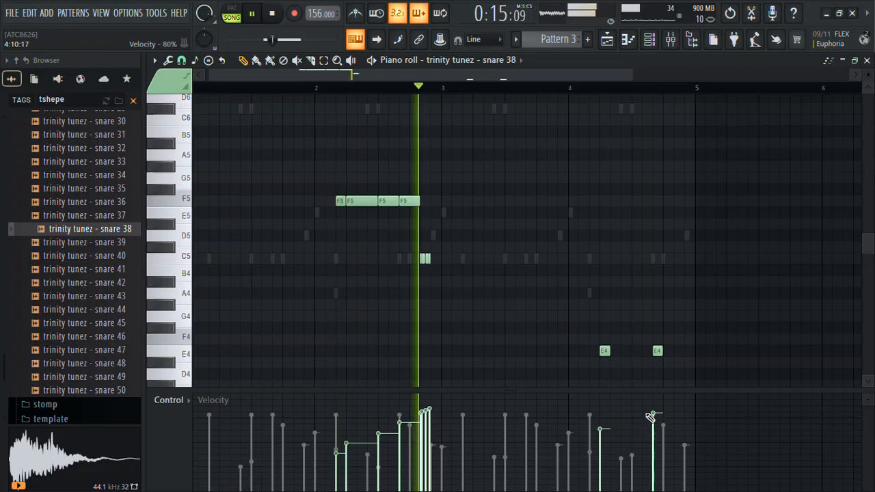
Scale down the velocity of the chopped C5 notes with a level-scaling Multiply of 75%.
{"action": "key", "text": "alt+x"}
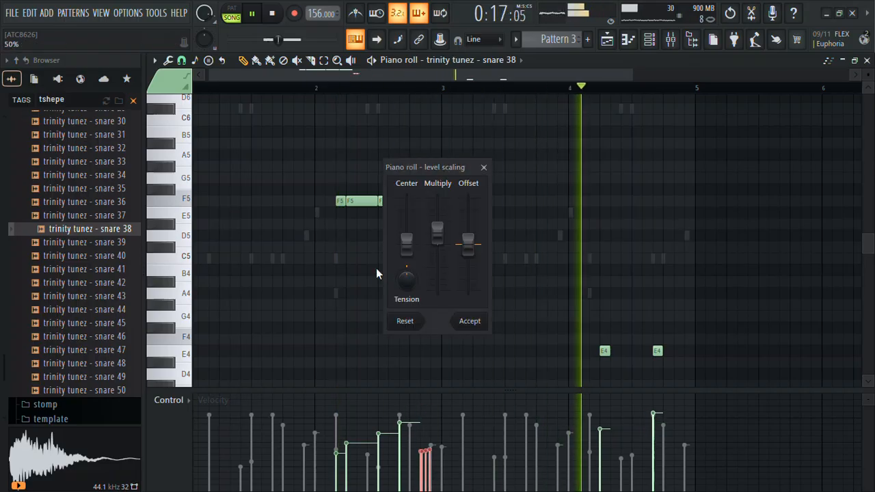
{"action": "mouse_move", "coordinate": [438, 233]}
{"action": "left_mouse_down"}
{"action": "mouse_move", "coordinate": [452, 224]}
{"action": "mouse_move", "coordinate": [454, 238]}
{"action": "left_mouse_up"}
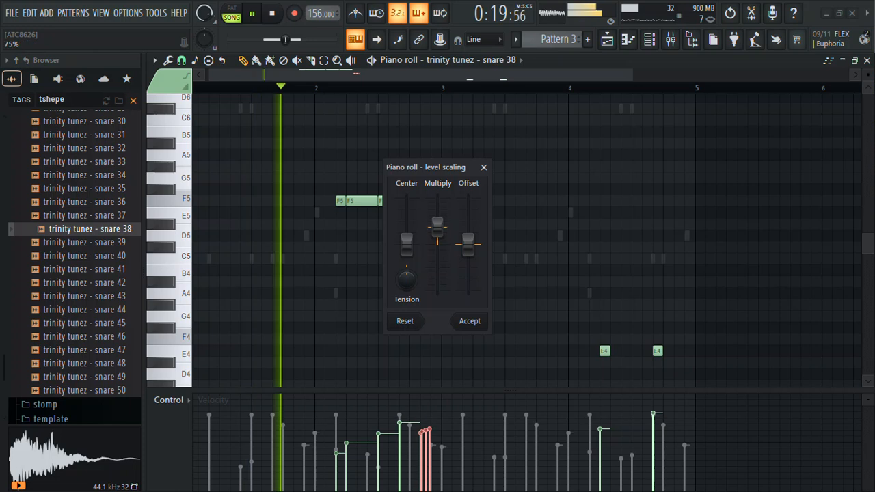
{"action": "left_click", "coordinate": [470, 321]}
Turn on Normalize for the snare 38 channel's sample.
{"action": "key", "text": "F6"}
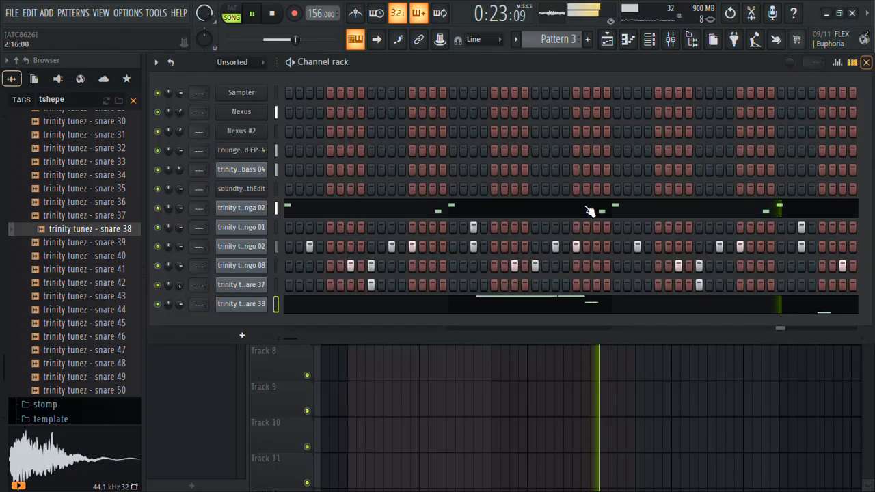
{"action": "left_click", "coordinate": [263, 304]}
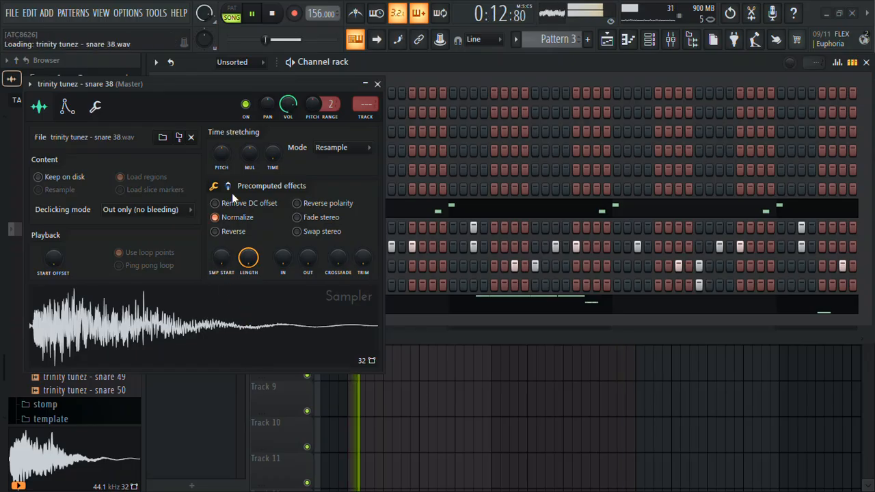
{"action": "left_click", "coordinate": [377, 84]}
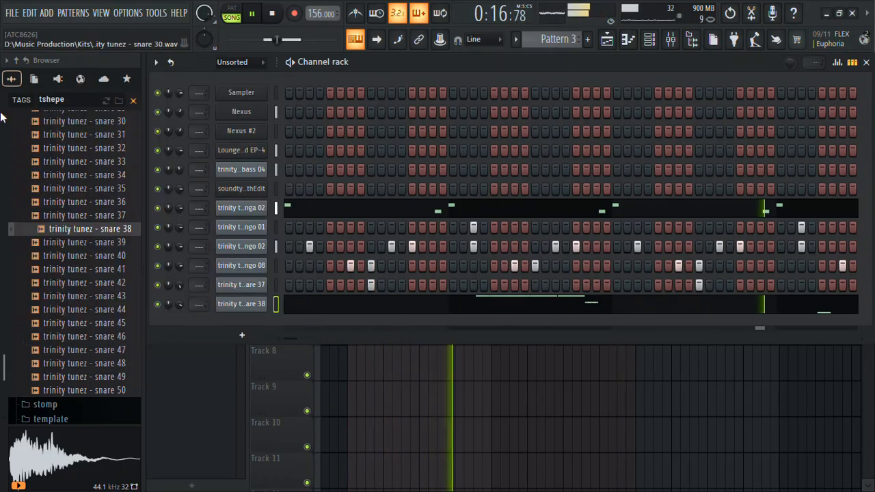
Expand the drumkit's hi hat folder, audition its samples and load trinity tunez - hi hat 14 into a new channel.
{"action": "scroll", "coordinate": [61, 329], "scroll_direction": "up", "scroll_amount": 15}
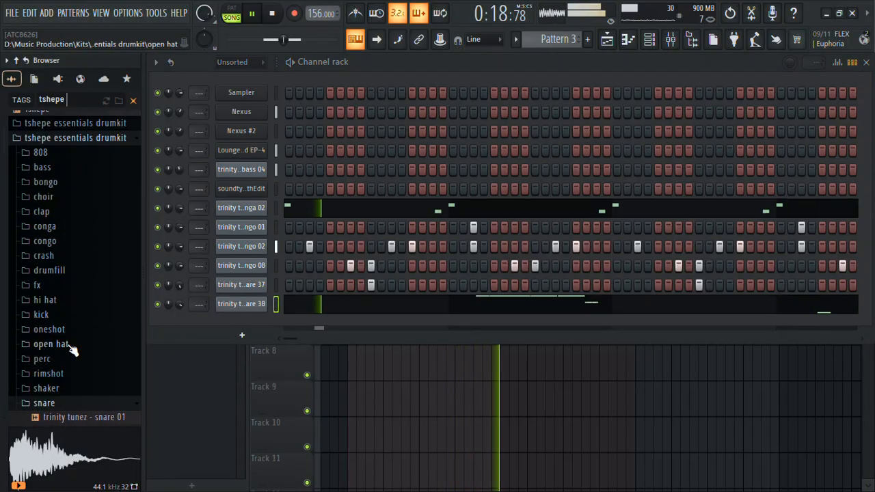
{"action": "left_click", "coordinate": [45, 301]}
{"action": "left_click_drag", "start_coordinate": [89, 293], "coordinate": [108, 306]}
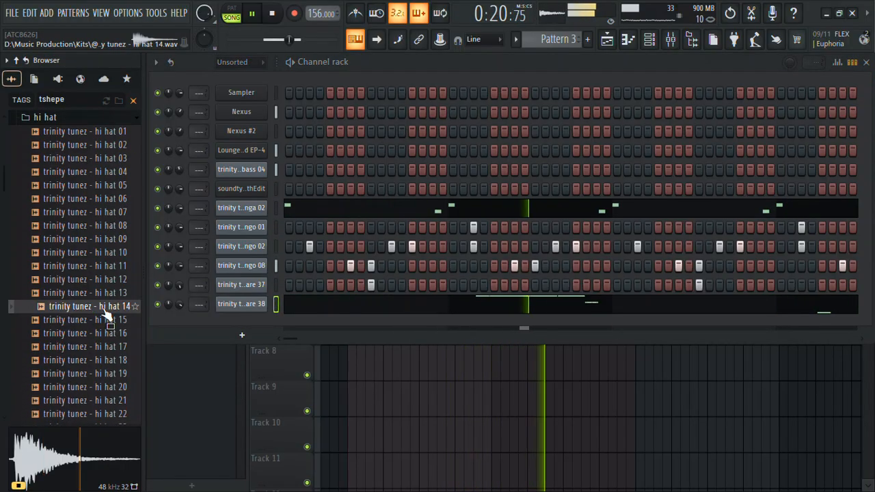
{"action": "right_click", "coordinate": [103, 307]}
{"action": "left_click", "coordinate": [141, 222]}
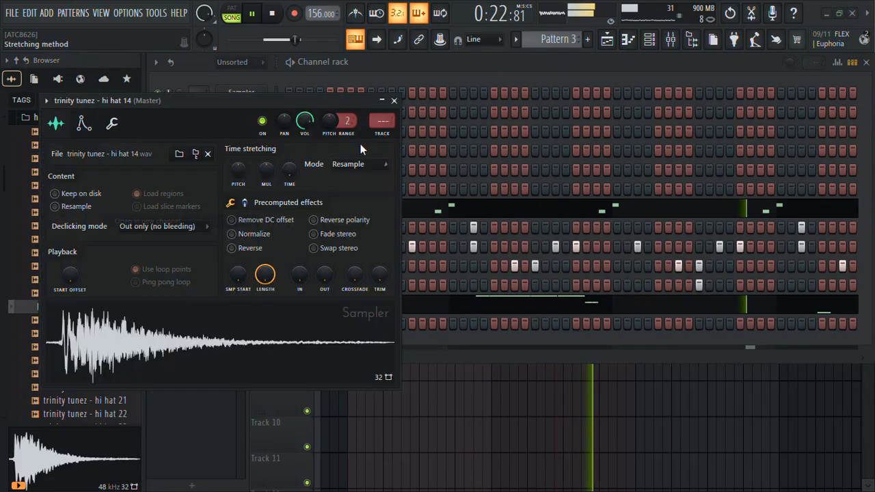
{"action": "left_click", "coordinate": [394, 102]}
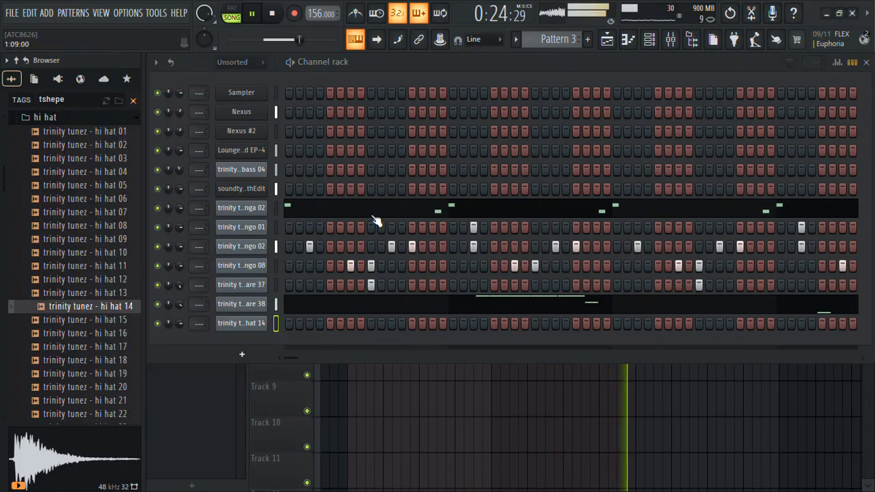
Place two consecutive hi hat 14 hits on steps 4 and 5 of the channel rack.
{"action": "left_click", "coordinate": [348, 323]}
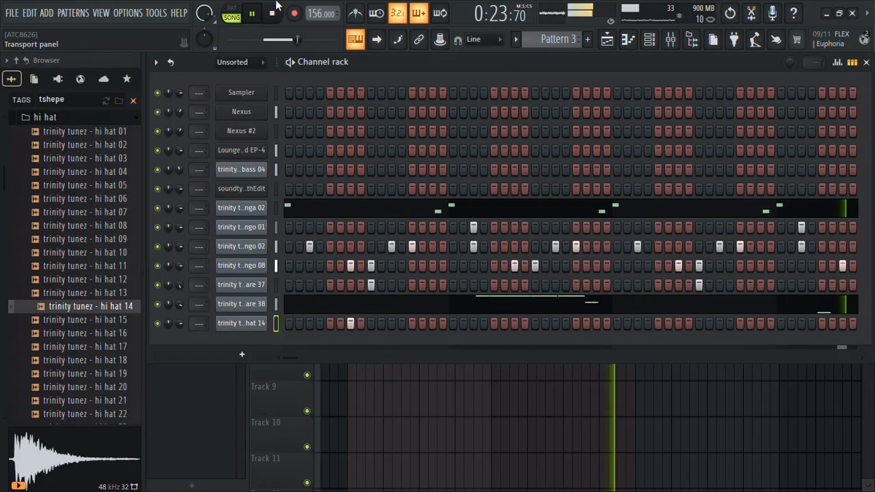
{"action": "left_click", "coordinate": [318, 323]}
{"action": "left_click", "coordinate": [349, 323]}
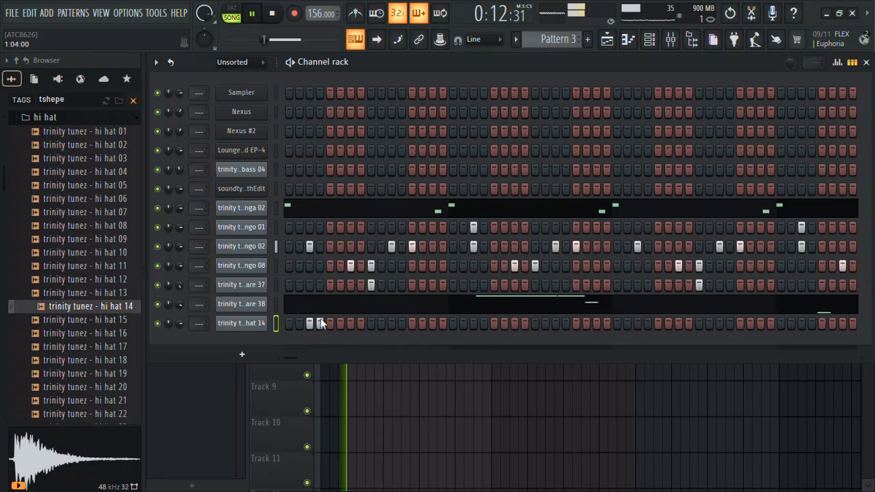
{"action": "left_click", "coordinate": [328, 323]}
{"action": "left_click", "coordinate": [309, 323]}
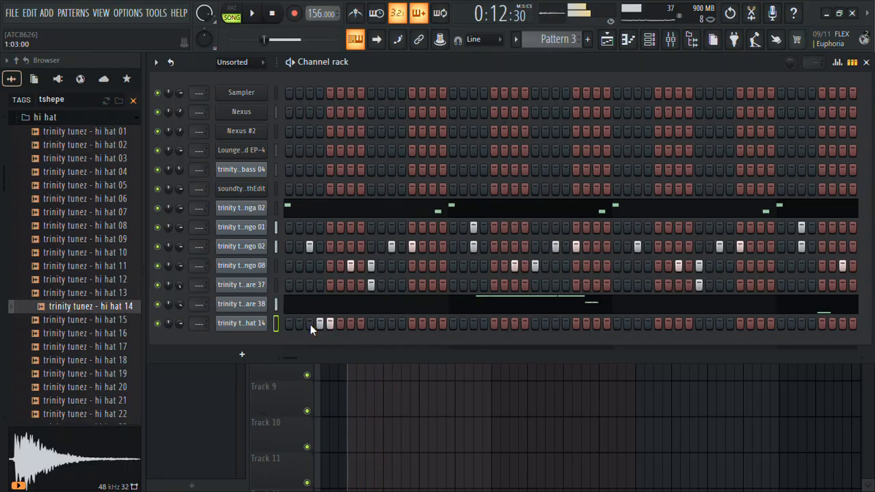
In hi hat 14's piano roll, shift the first C5 note slightly earlier and lower the velocity of both notes.
{"action": "right_click", "coordinate": [264, 323]}
{"action": "left_click", "coordinate": [307, 296]}
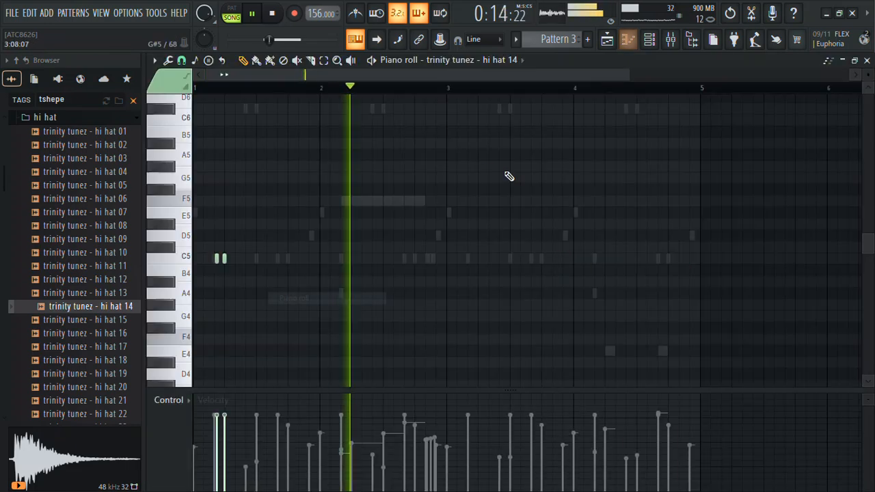
{"action": "scroll", "coordinate": [267, 258], "scroll_direction": "up", "scroll_amount": 4}
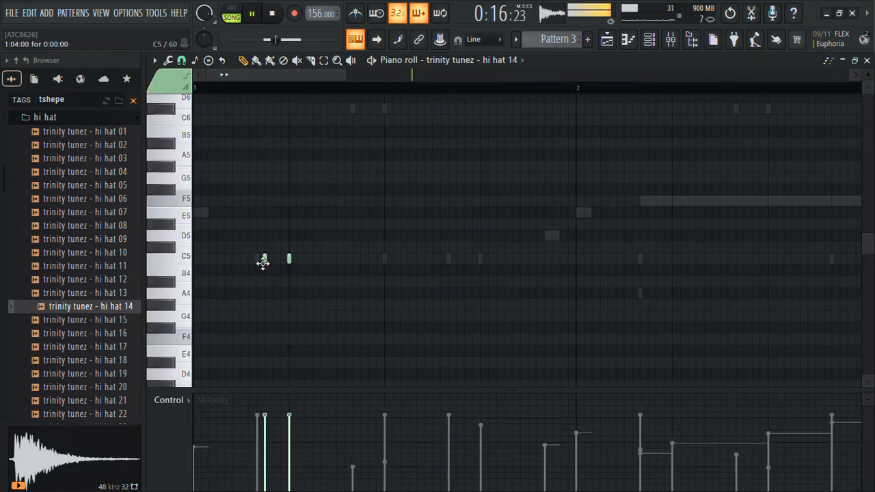
{"action": "key", "text": "space"}
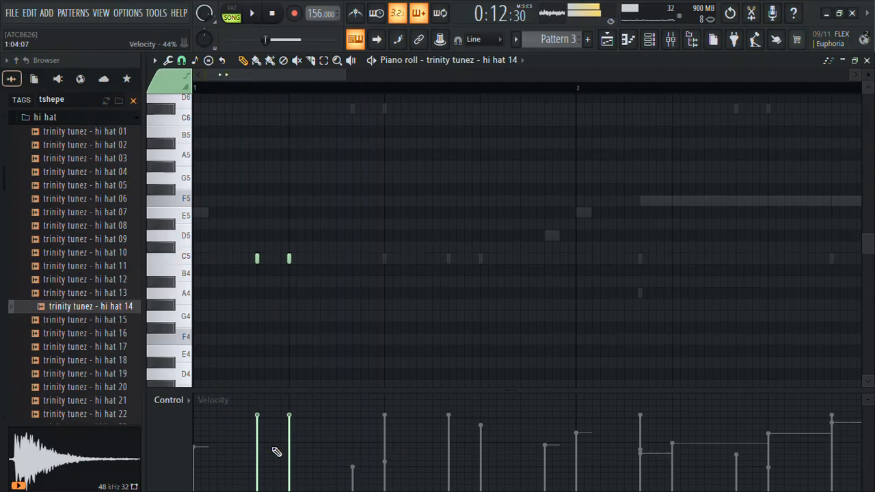
{"action": "left_click_drag", "start_coordinate": [274, 458], "coordinate": [273, 466]}
Add three more C5 hi hat notes in the second half of bar 1 and give them varied, reduced velocities.
{"action": "left_click", "coordinate": [375, 259]}
{"action": "left_click", "coordinate": [418, 259]}
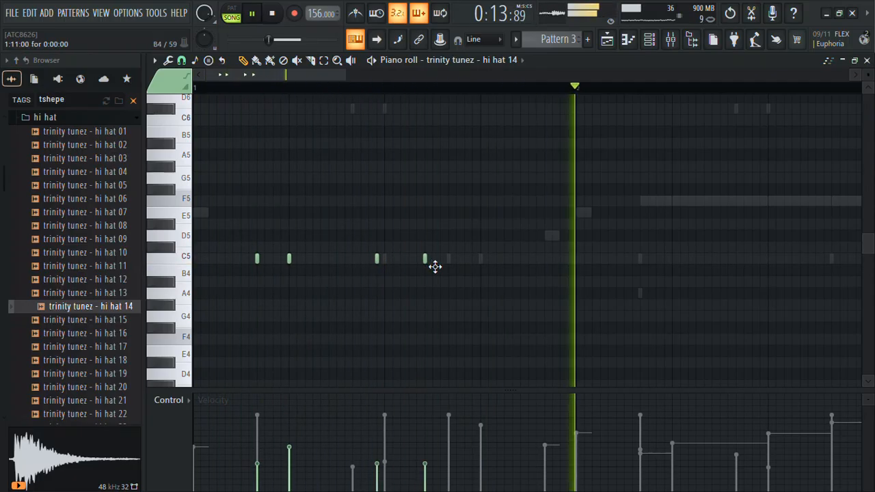
{"action": "left_click", "coordinate": [465, 259]}
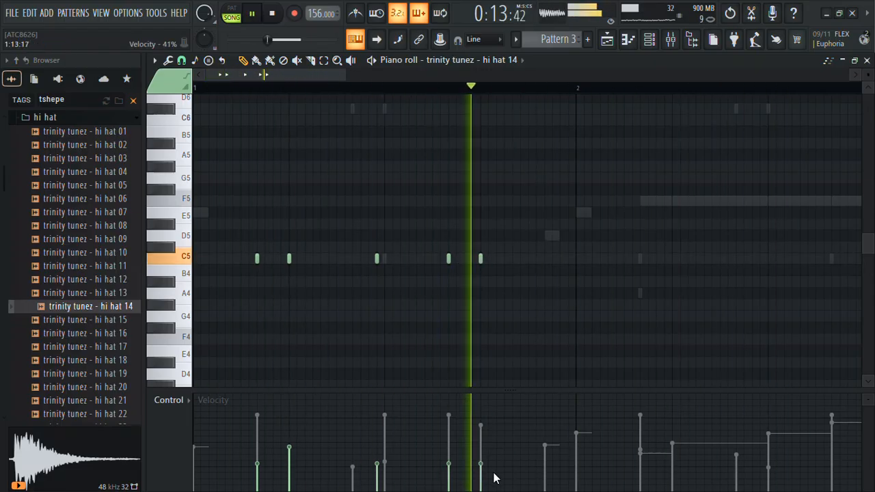
{"action": "right_click", "coordinate": [377, 258]}
{"action": "key", "text": "space"}
{"action": "key", "text": "space"}
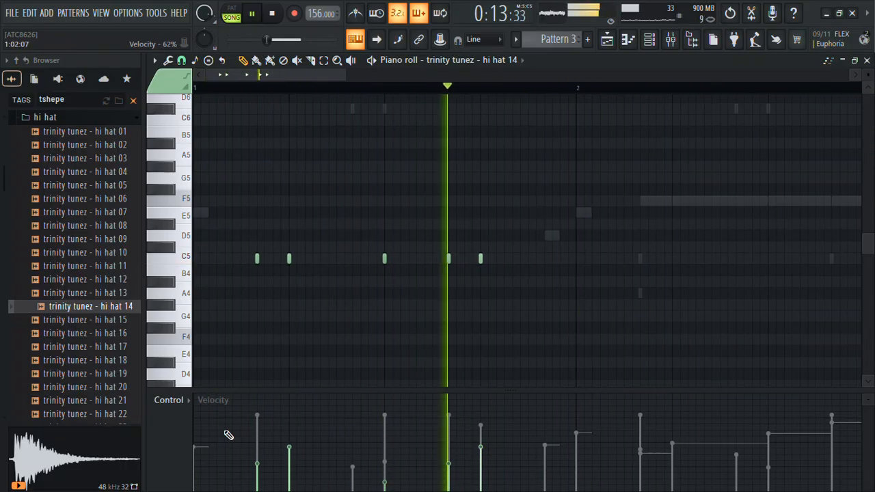
Pan the last C5 hi hat note in bar 1 about 30% right and return to the note velocity lane.
{"action": "left_click", "coordinate": [174, 402]}
{"action": "left_click", "coordinate": [190, 413]}
{"action": "left_click", "coordinate": [157, 399]}
{"action": "left_click", "coordinate": [181, 402]}
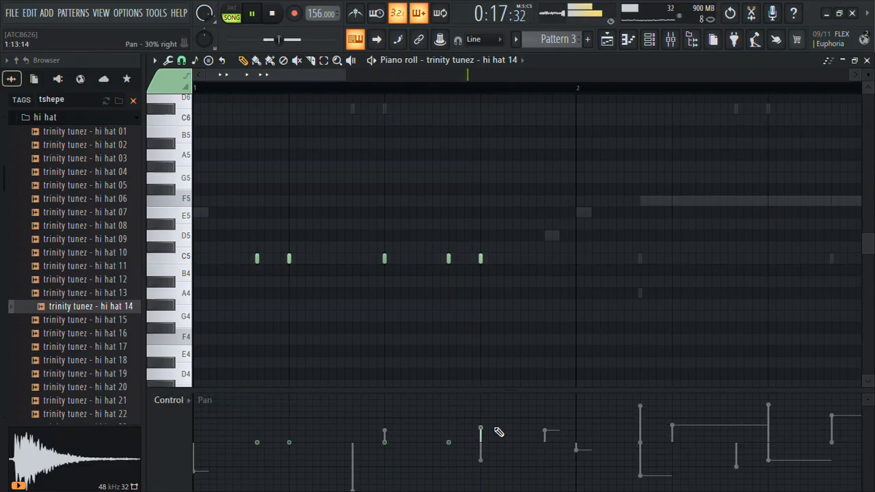
{"action": "left_click", "coordinate": [173, 401]}
{"action": "left_click", "coordinate": [191, 415]}
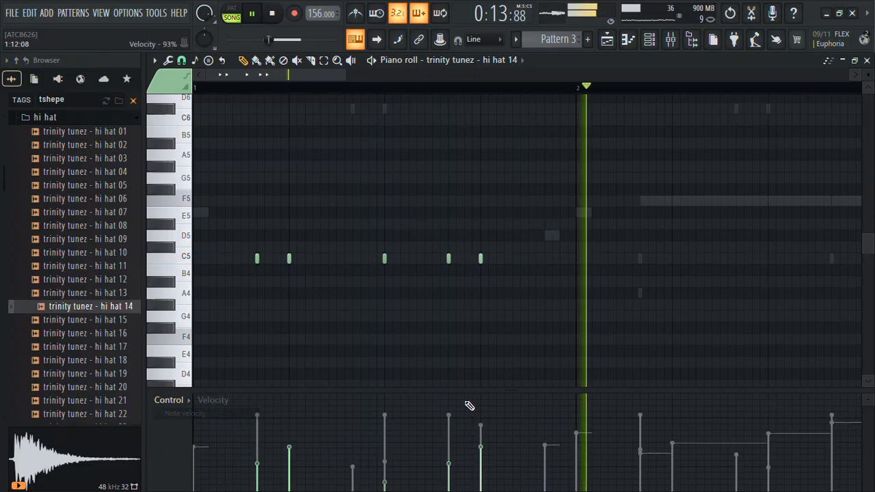
Add a low-velocity C5 hi hat note near the end of bar 1, aligned with the ghosted D5 note, and play it back.
{"action": "left_click", "coordinate": [534, 257]}
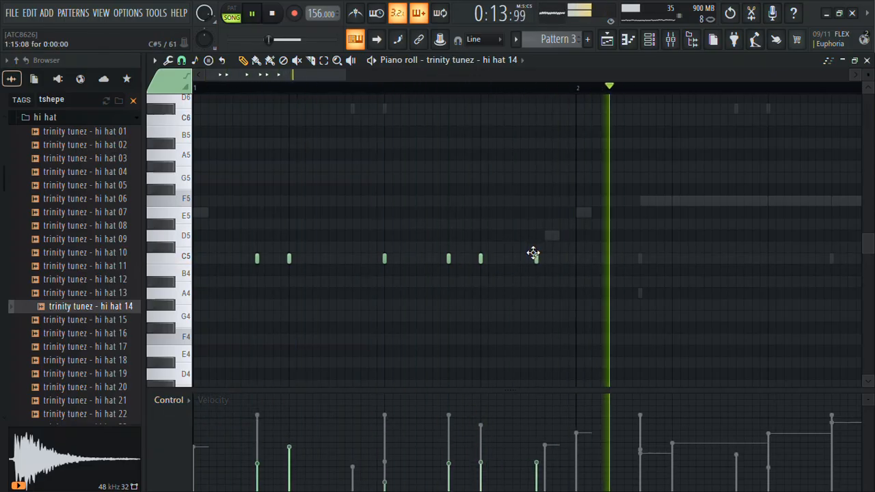
{"action": "left_click_drag", "start_coordinate": [534, 252], "coordinate": [540, 254]}
{"action": "key", "text": "space"}
{"action": "key", "text": "space"}
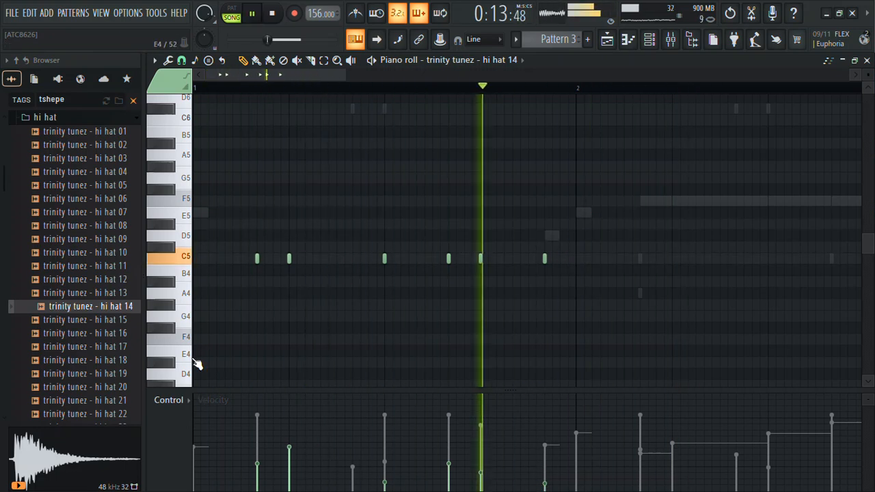
Pan the final hi hat note left, repeat the bar 1 pattern through bar 4 and return to the channel rack.
{"action": "left_click", "coordinate": [168, 400]}
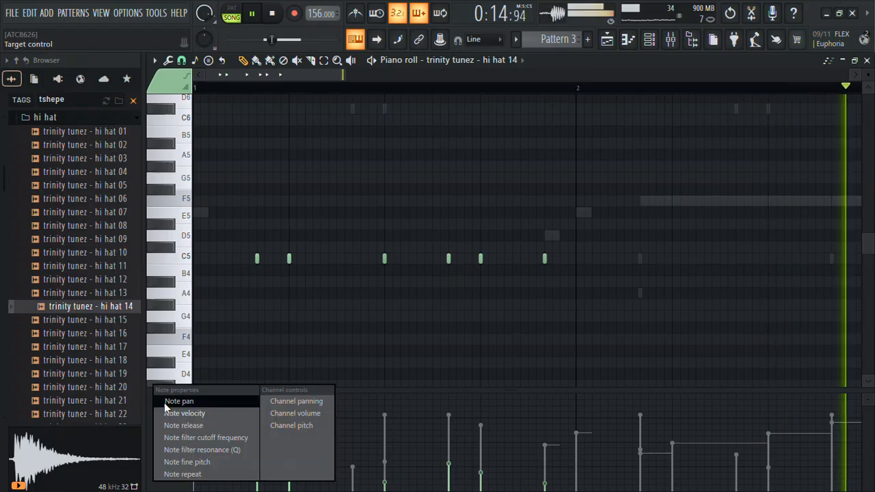
{"action": "left_click", "coordinate": [203, 402]}
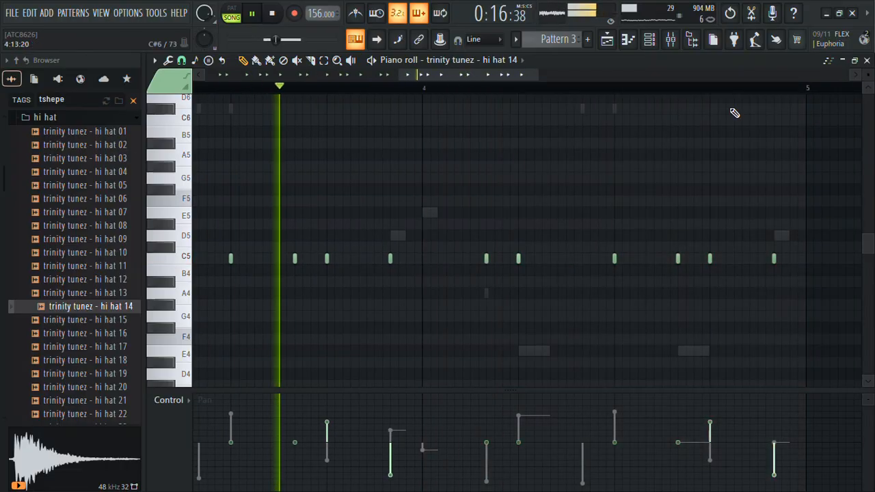
{"action": "key", "text": "F6"}
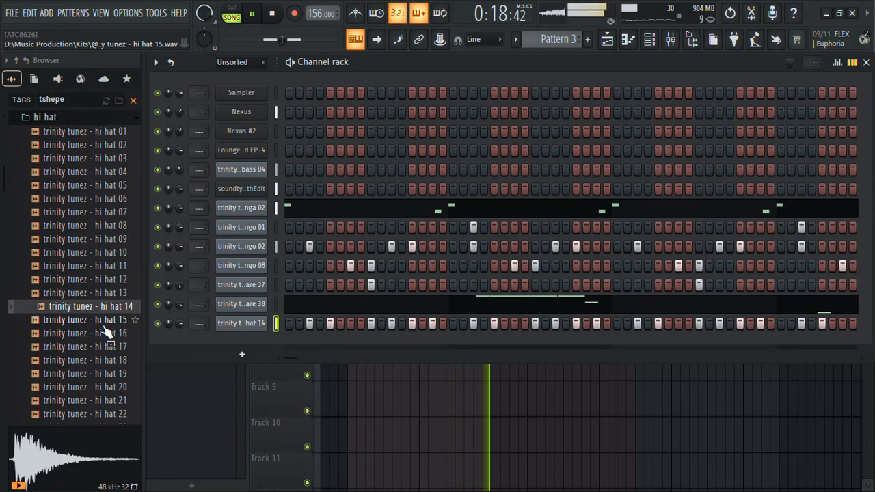
Audition the samples in the drumkit's open hat folder and load trinity tunez - open hat 07 into a new channel.
{"action": "left_click", "coordinate": [53, 119]}
{"action": "left_click", "coordinate": [58, 159]}
{"action": "left_click", "coordinate": [74, 189]}
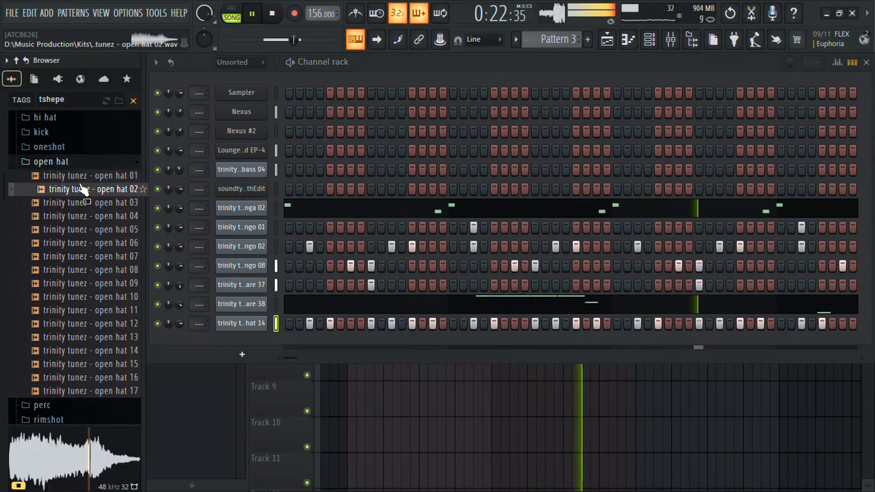
{"action": "left_click", "coordinate": [90, 203]}
{"action": "left_click", "coordinate": [94, 217]}
{"action": "left_click", "coordinate": [96, 230]}
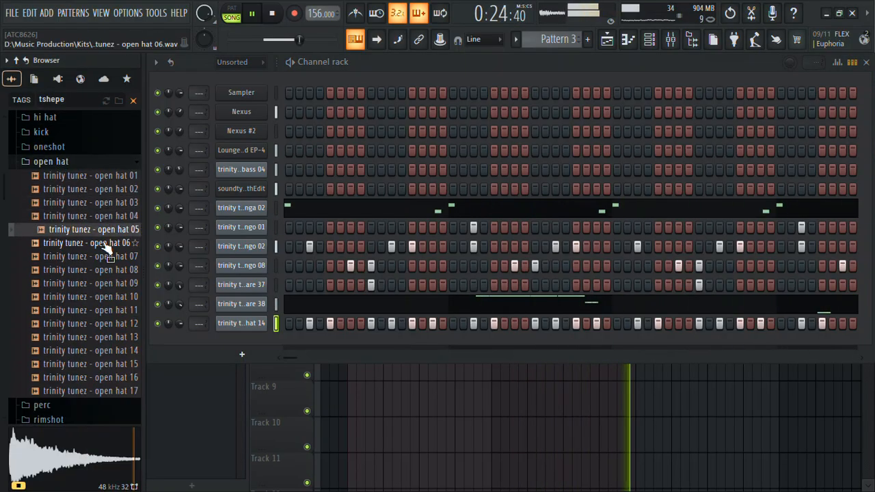
{"action": "left_click", "coordinate": [107, 244]}
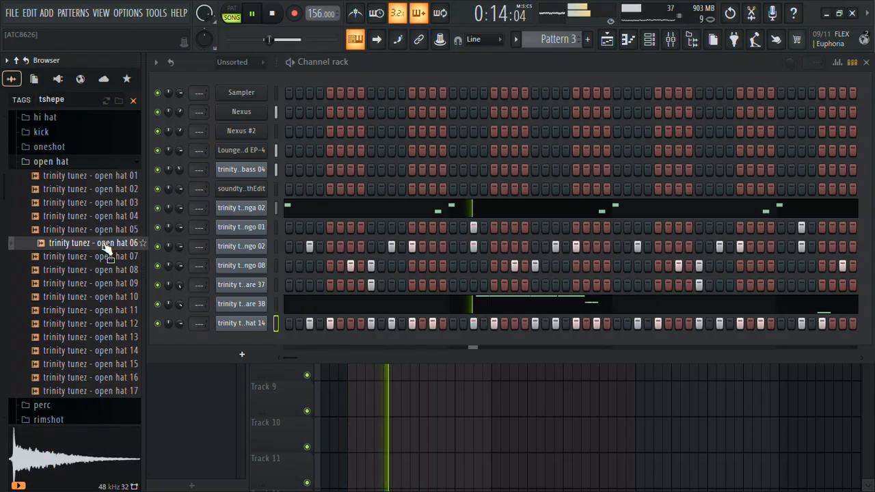
{"action": "left_click", "coordinate": [102, 256]}
{"action": "left_click", "coordinate": [104, 270]}
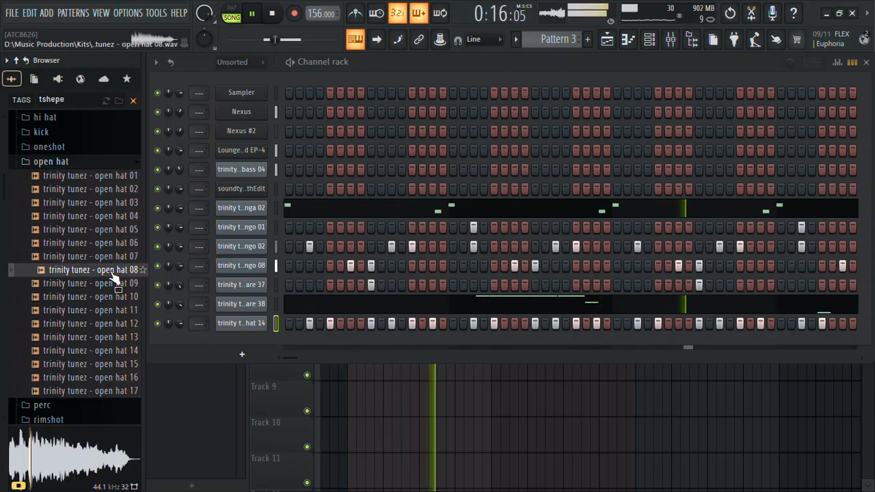
{"action": "left_click", "coordinate": [101, 258]}
{"action": "right_click", "coordinate": [101, 255]}
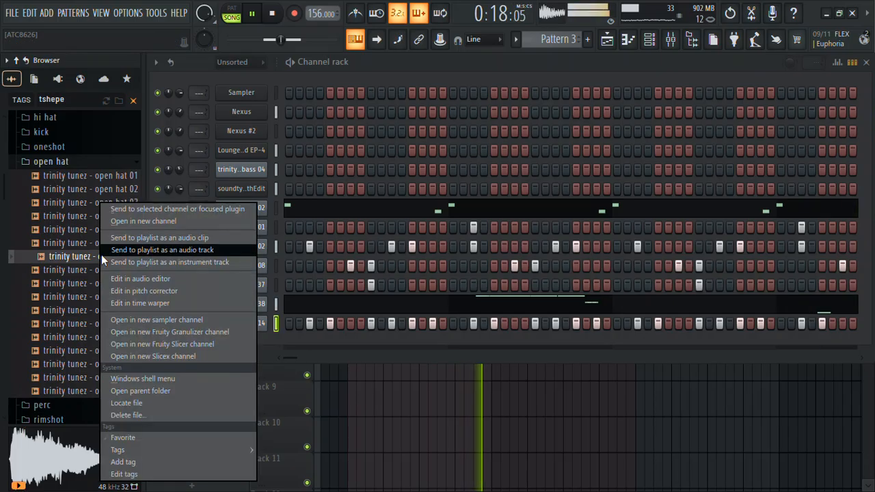
{"action": "left_click", "coordinate": [130, 221]}
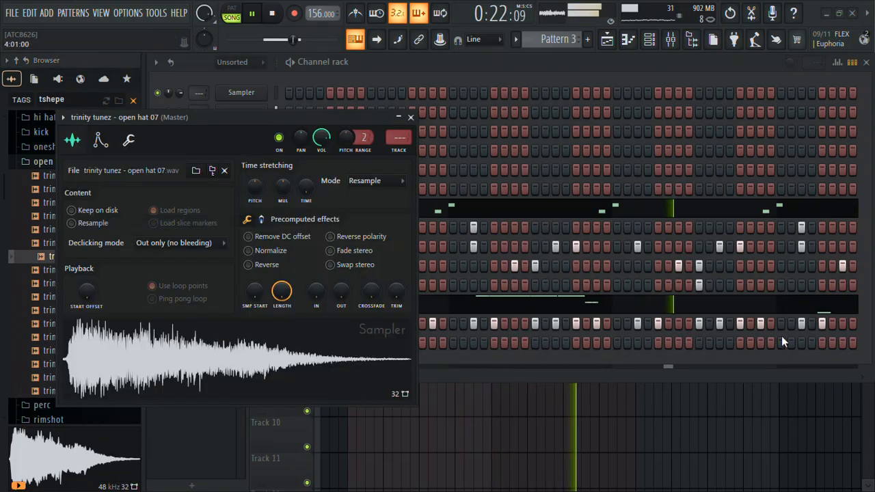
Place a single open hat 07 hit on step 51 in bar 4 and shift its note slightly later in the piano roll.
{"action": "left_click", "coordinate": [821, 343]}
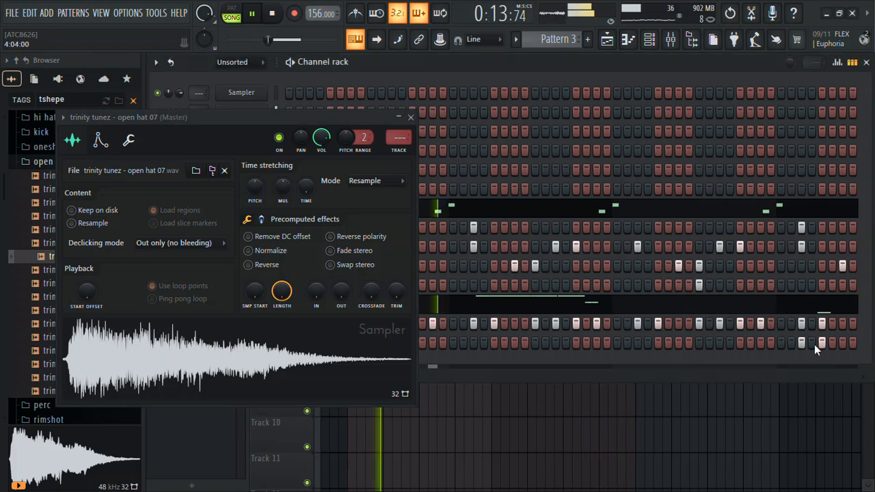
{"action": "left_click", "coordinate": [412, 119]}
{"action": "right_click", "coordinate": [262, 344]}
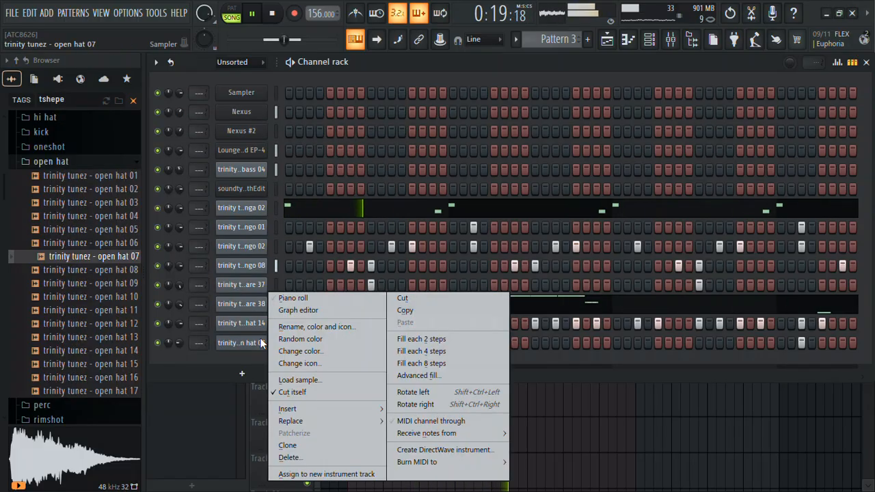
{"action": "left_click", "coordinate": [294, 298]}
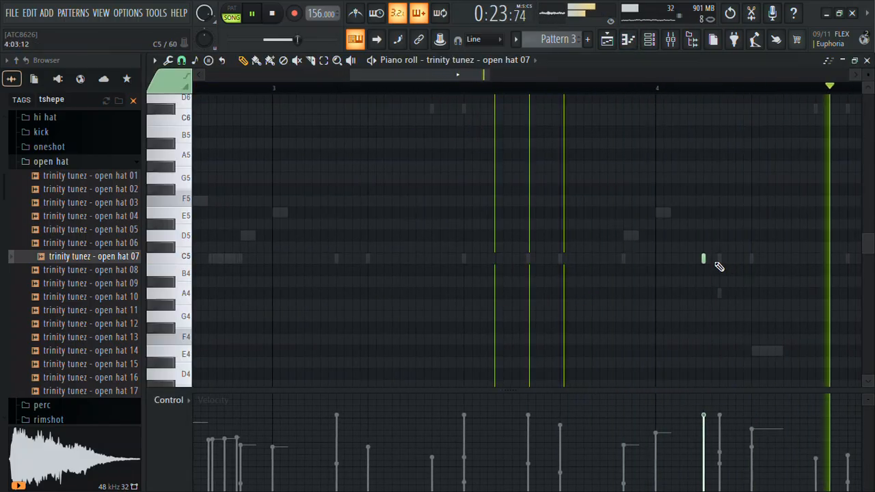
{"action": "left_click_drag", "start_coordinate": [702, 259], "coordinate": [715, 258]}
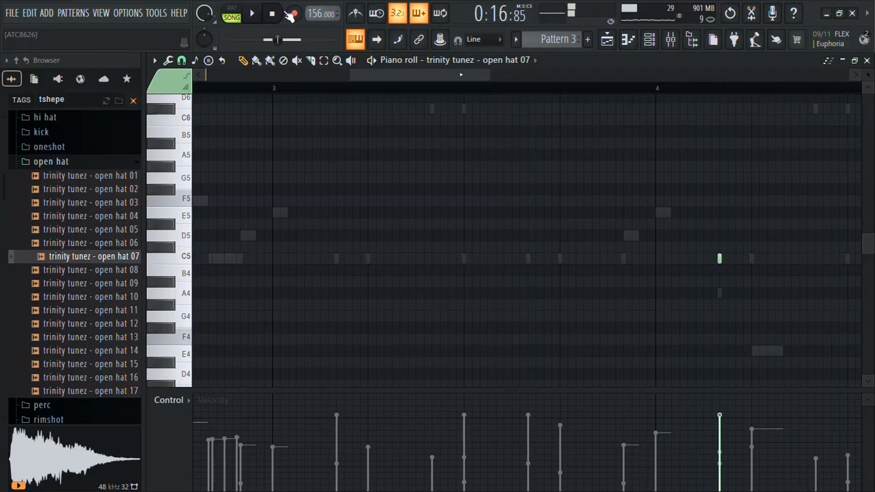
{"action": "left_click", "coordinate": [867, 60]}
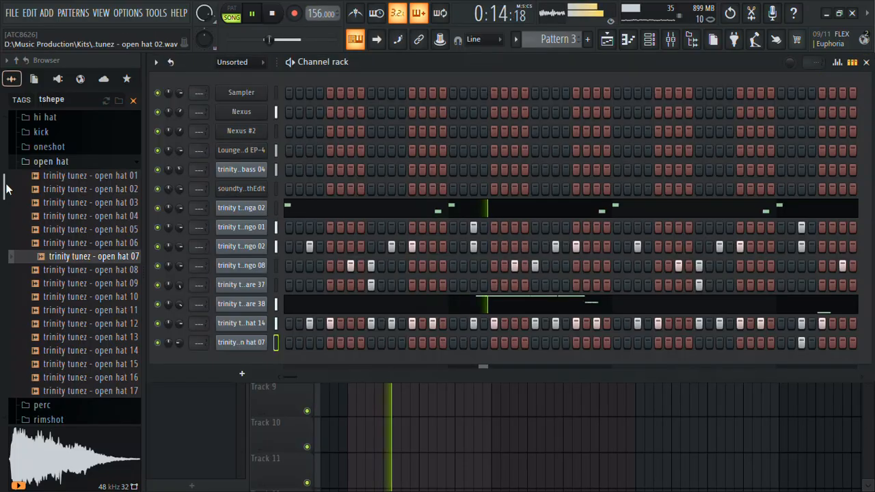
Audition samples in the drumkit's kick folder and load trinity tunez - kick 06 into a new channel.
{"action": "left_click", "coordinate": [47, 161]}
{"action": "left_click", "coordinate": [41, 132]}
{"action": "left_click", "coordinate": [113, 212]}
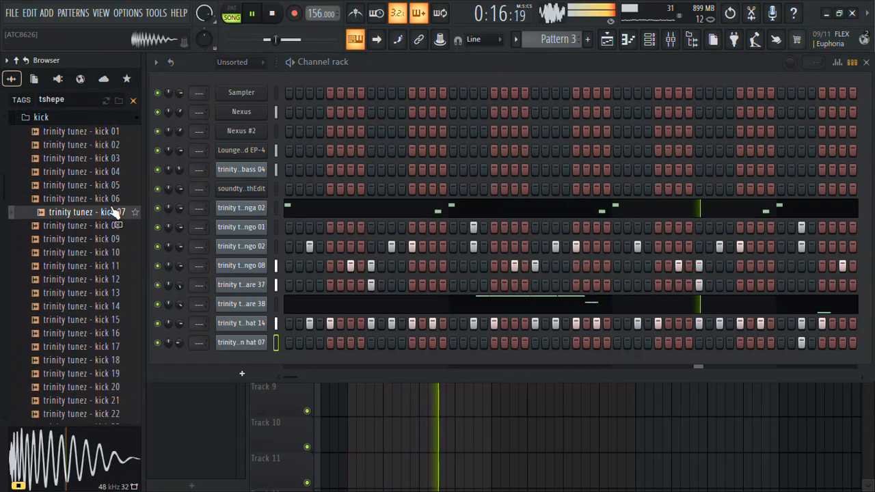
{"action": "left_click", "coordinate": [104, 198]}
{"action": "right_click", "coordinate": [102, 198]}
{"action": "left_click", "coordinate": [128, 212]}
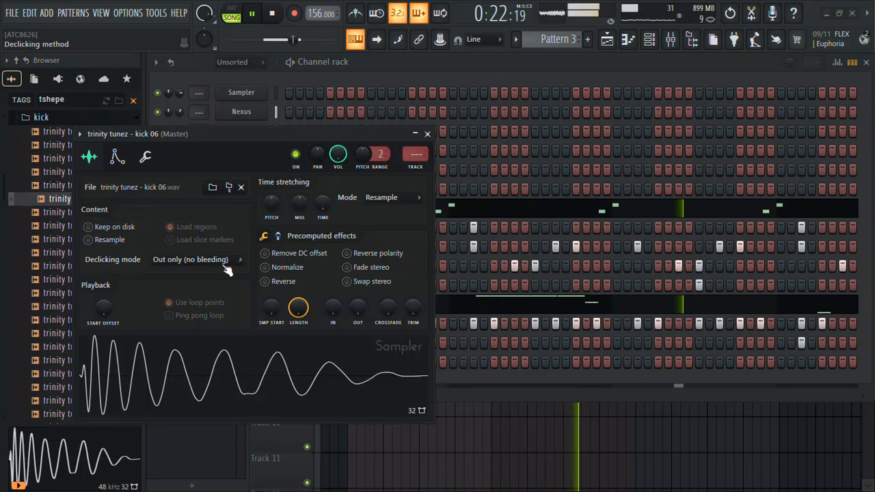
Boost the kick sample's gain to about 4% in its precomputed effects and place a kick on step 1.
{"action": "left_click", "coordinate": [279, 235]}
{"action": "scroll", "coordinate": [277, 251], "scroll_direction": "up", "scroll_amount": 3}
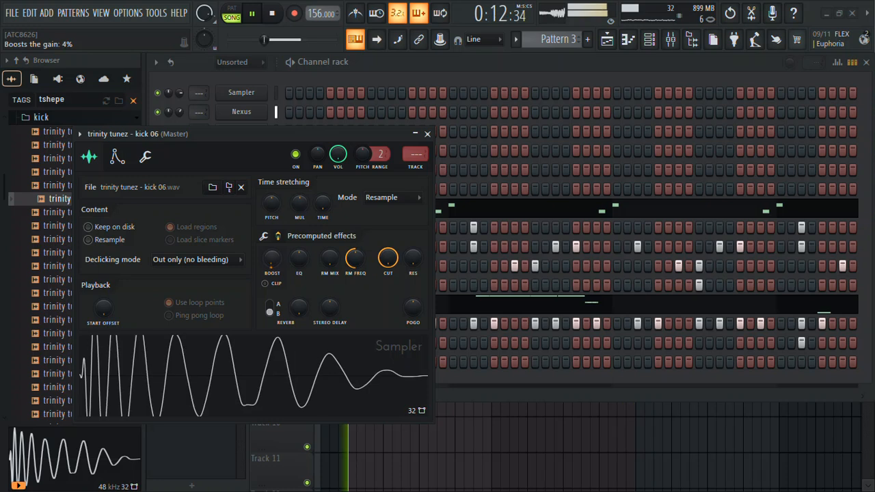
{"action": "left_click", "coordinate": [427, 134]}
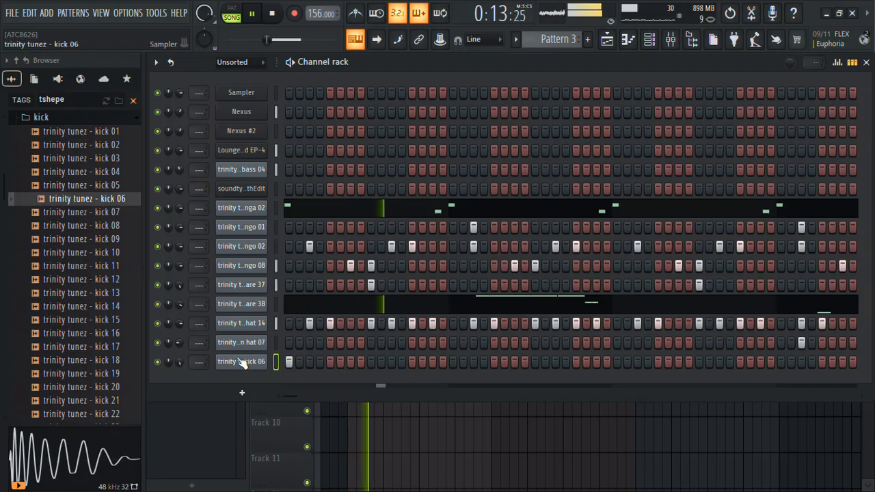
Audition kicks 05 and 04 and replace the kick channel's sample with trinity tunez - kick 04.
{"action": "left_click", "coordinate": [102, 186]}
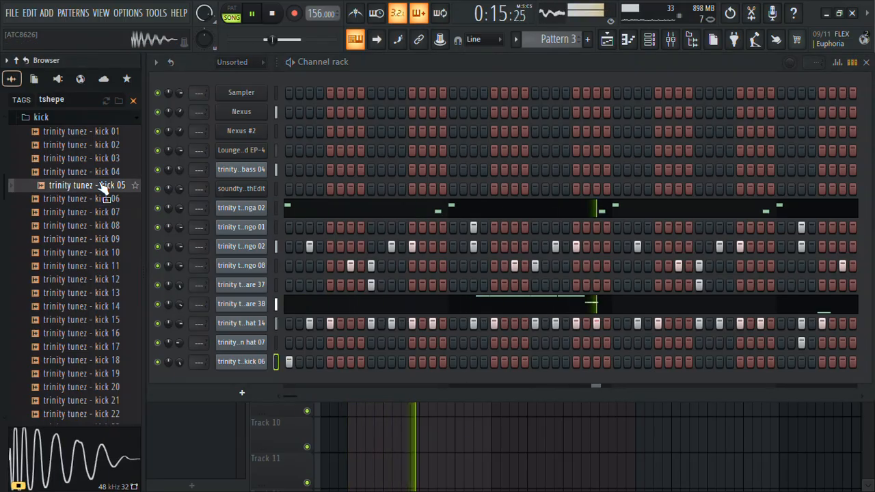
{"action": "left_click", "coordinate": [100, 172]}
{"action": "right_click", "coordinate": [96, 172]}
{"action": "left_click", "coordinate": [119, 181]}
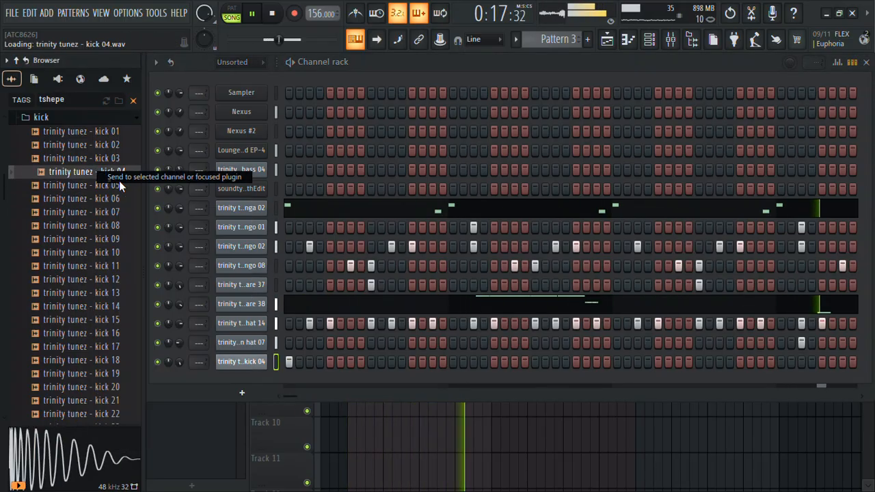
Add kick 04 hits on steps 21, 33 and 36 of the pattern.
{"action": "left_click_drag", "start_coordinate": [335, 362], "coordinate": [500, 364]}
{"action": "left_click", "coordinate": [494, 361]}
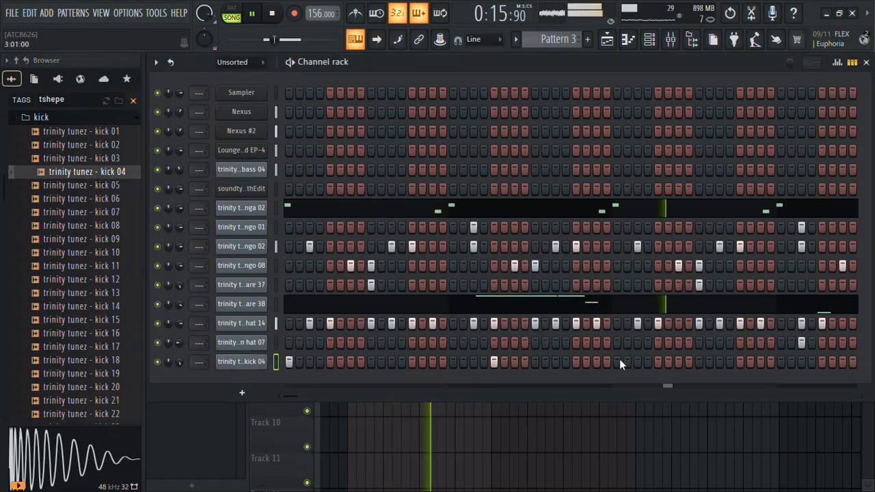
{"action": "left_click", "coordinate": [644, 363]}
{"action": "left_click", "coordinate": [644, 362]}
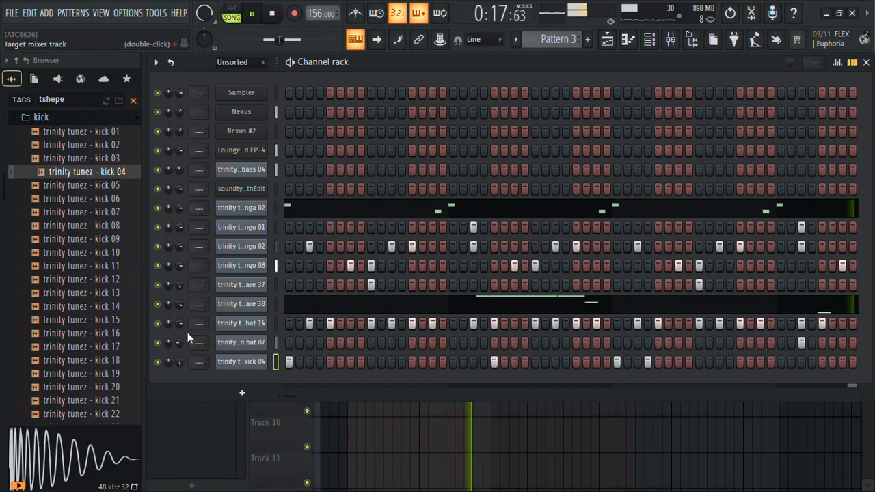
Audition trinity tunez - kick 15 and replace the kick channel's sample with it.
{"action": "left_click", "coordinate": [91, 323]}
{"action": "right_click", "coordinate": [90, 322]}
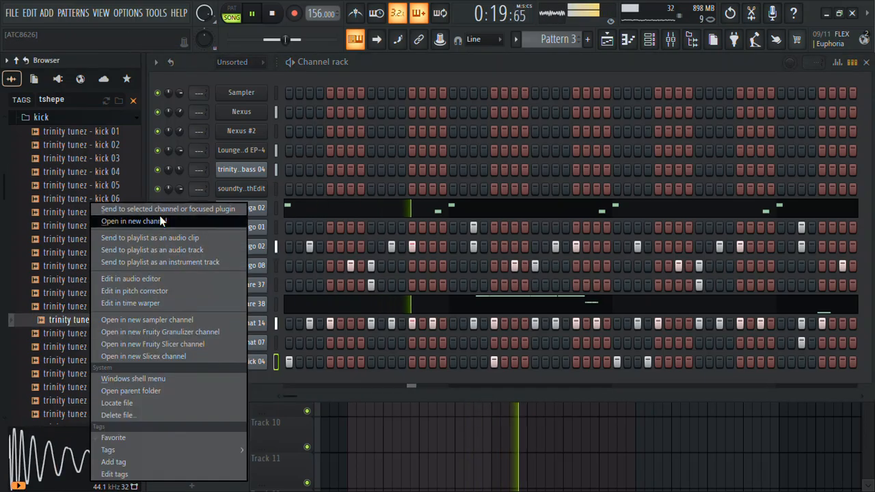
{"action": "left_click", "coordinate": [156, 208]}
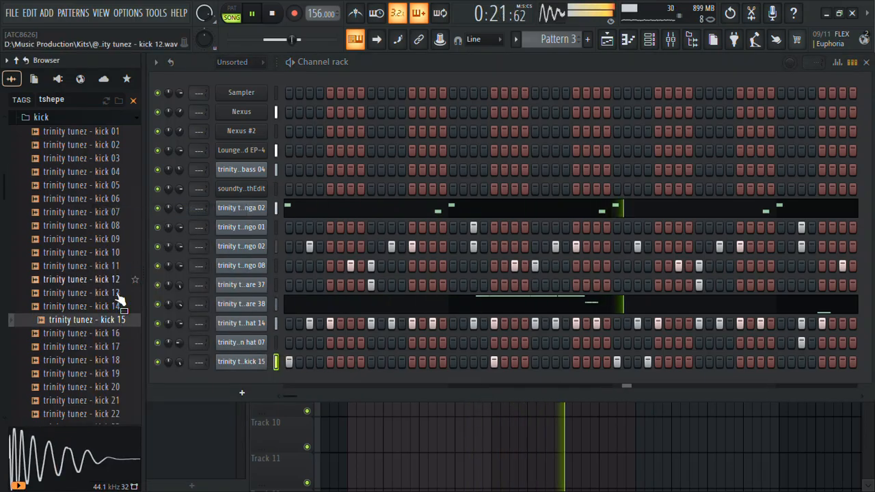
Audition the kicks around 18 to 20, replace the kick channel's sample with trinity tunez - kick 18 and restart playback.
{"action": "left_click", "coordinate": [113, 388]}
{"action": "key", "text": "Up"}
{"action": "key", "text": "Up"}
{"action": "key", "text": "Down"}
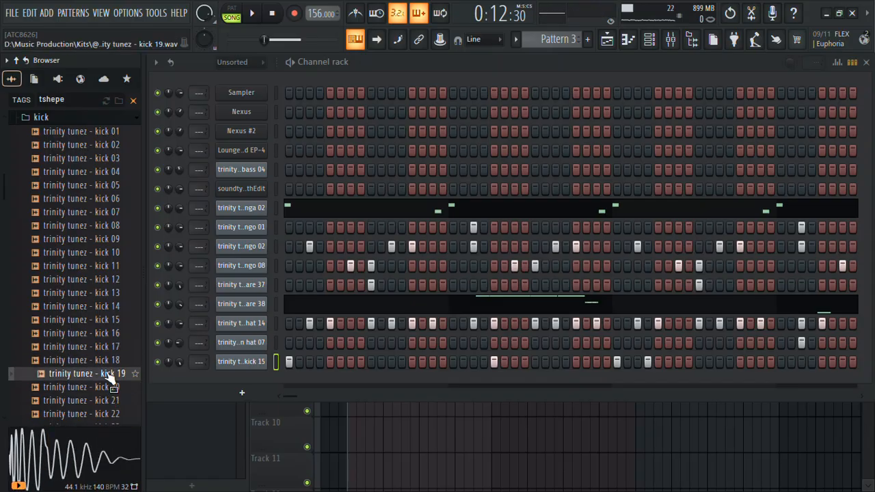
{"action": "left_click", "coordinate": [106, 360]}
{"action": "right_click", "coordinate": [106, 360]}
{"action": "left_click", "coordinate": [162, 209]}
{"action": "key", "text": "space"}
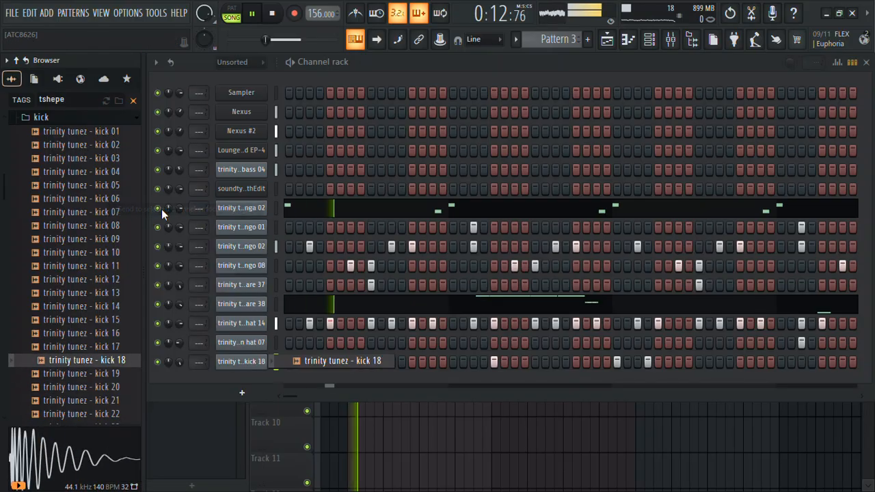
In the kick's piano roll, move the fourth hit to step 35 and add C5 hits at 4:05 and 4:11:16.
{"action": "right_click", "coordinate": [244, 366]}
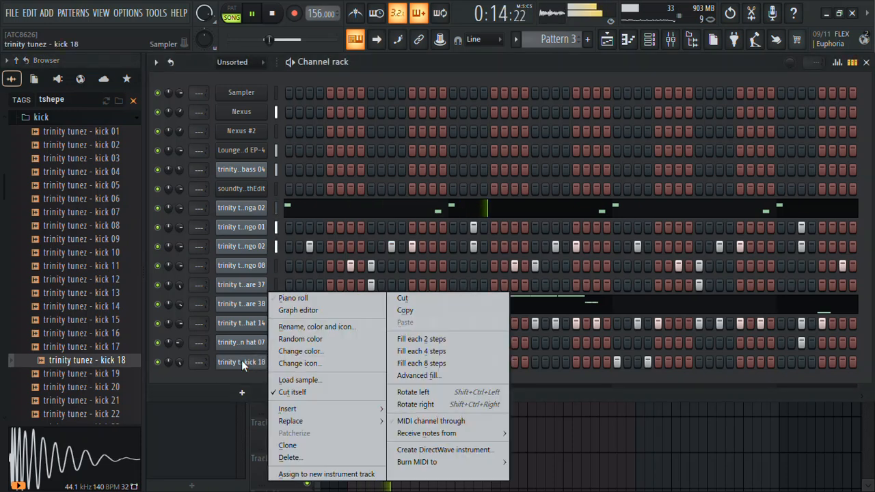
{"action": "left_click", "coordinate": [324, 301]}
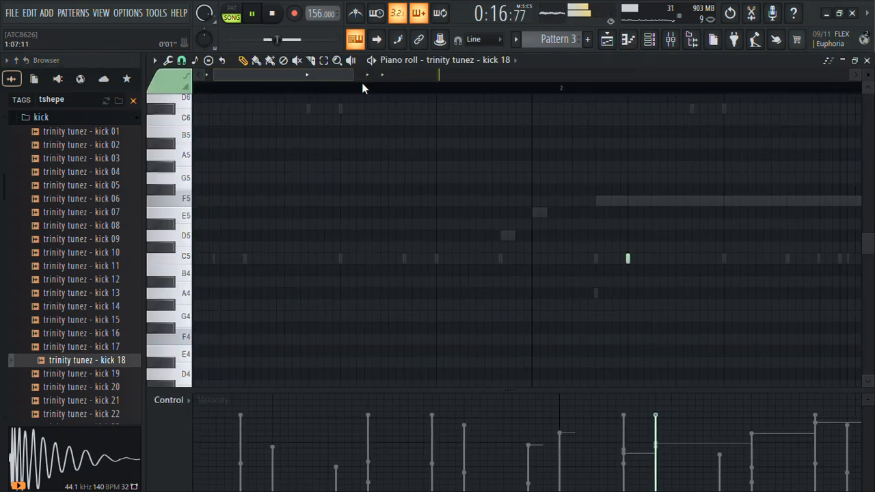
{"action": "left_click_drag", "start_coordinate": [674, 259], "coordinate": [667, 258]}
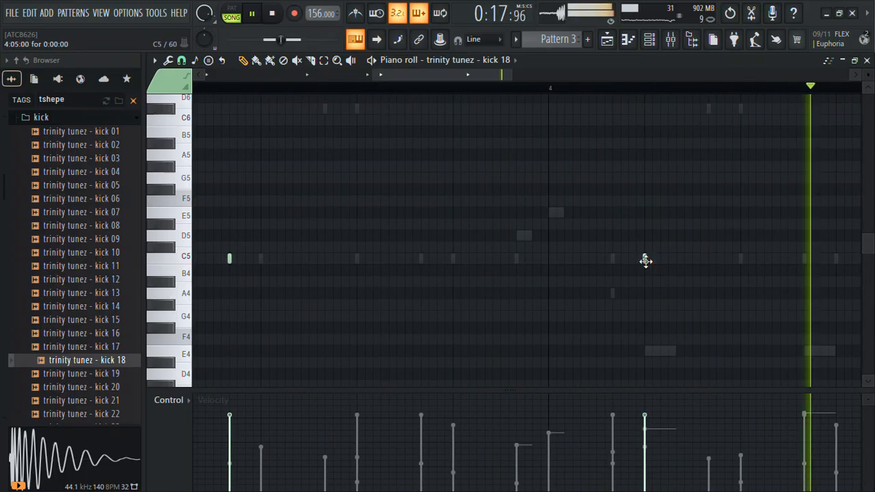
{"action": "left_click_drag", "start_coordinate": [499, 76], "coordinate": [536, 91]}
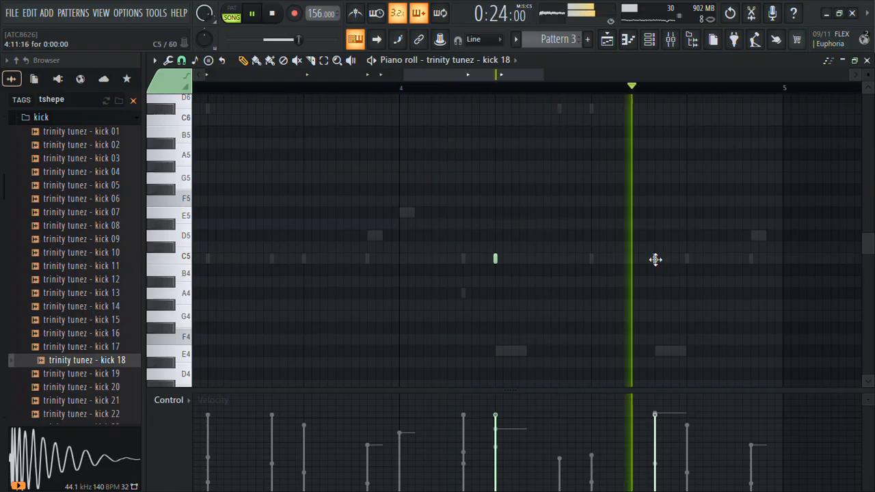
{"action": "left_click", "coordinate": [867, 61]}
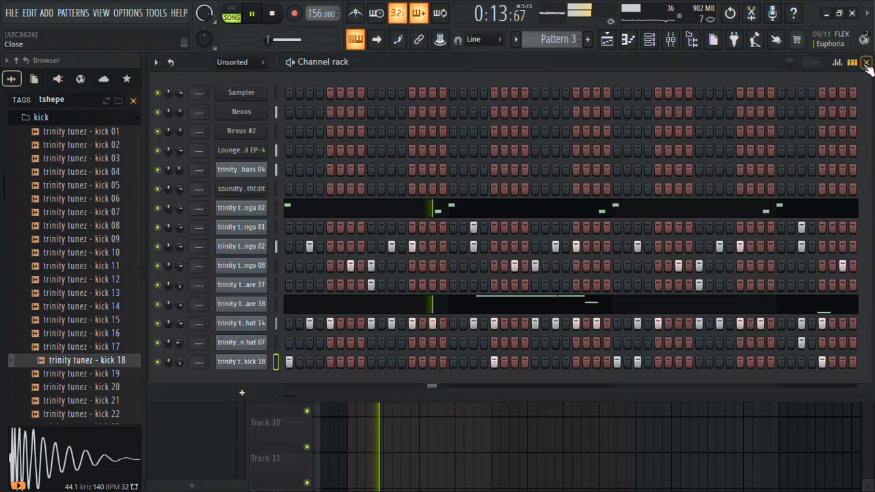
Search the browser for afrika and open the AFRIKA kit's Fx folder.
{"action": "left_click", "coordinate": [41, 117]}
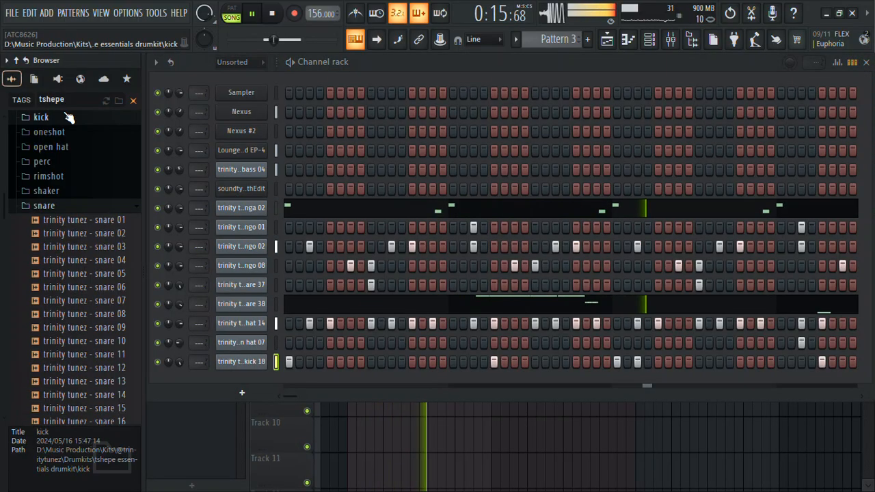
{"action": "type", "text": "afrika"}
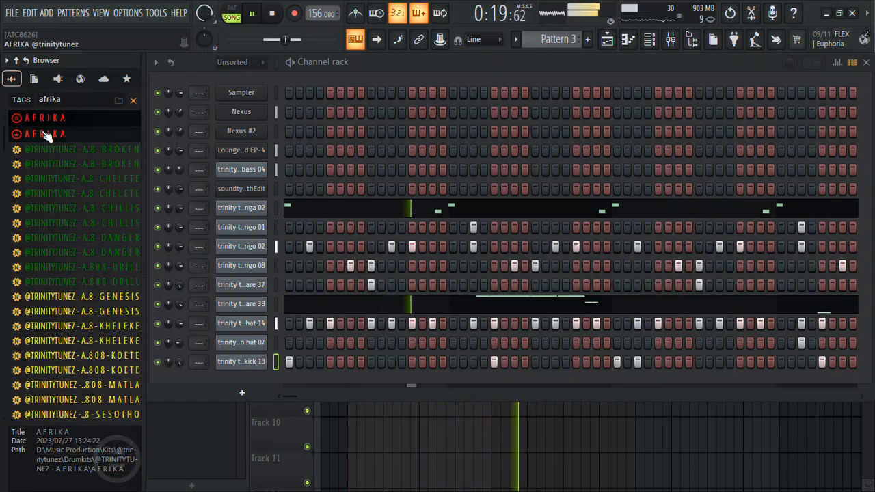
{"action": "left_click", "coordinate": [45, 134]}
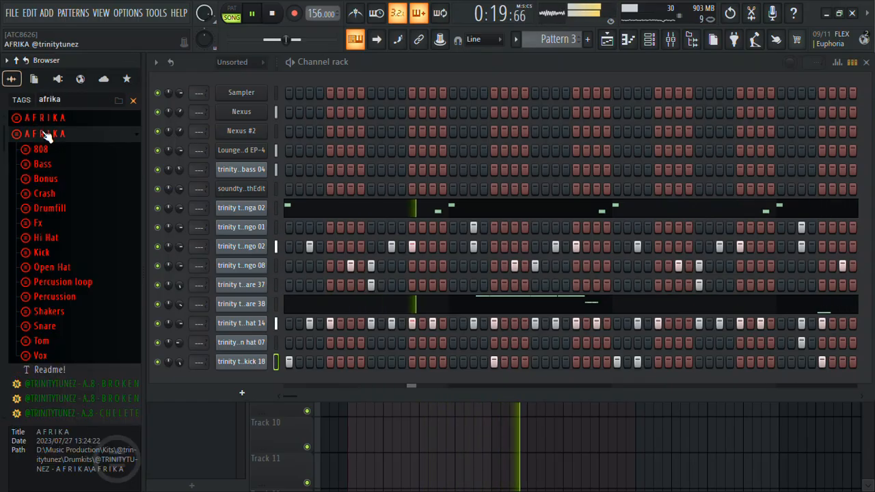
{"action": "left_click", "coordinate": [40, 223]}
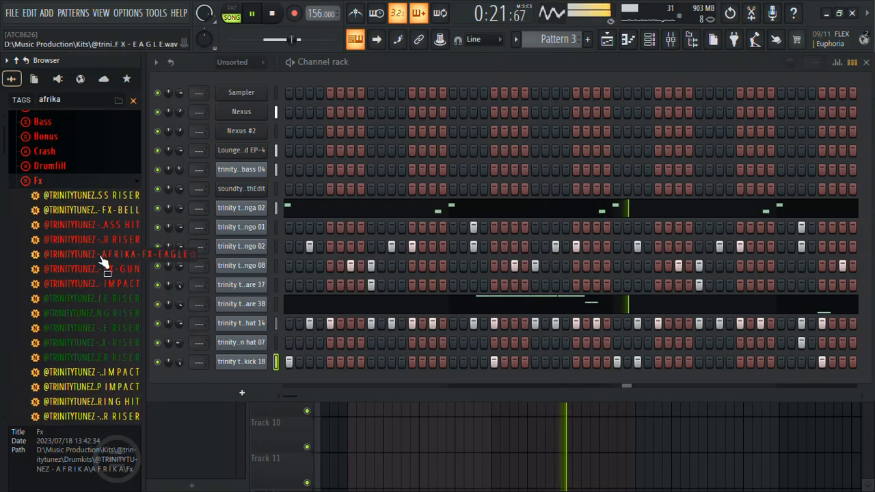
Audition the impact, eagle and brass hit effects and load AFRIKA - FX - BRASS HIT into a new channel.
{"action": "left_click", "coordinate": [118, 283]}
{"action": "left_click", "coordinate": [120, 254]}
{"action": "left_click", "coordinate": [121, 226]}
{"action": "right_click", "coordinate": [118, 226]}
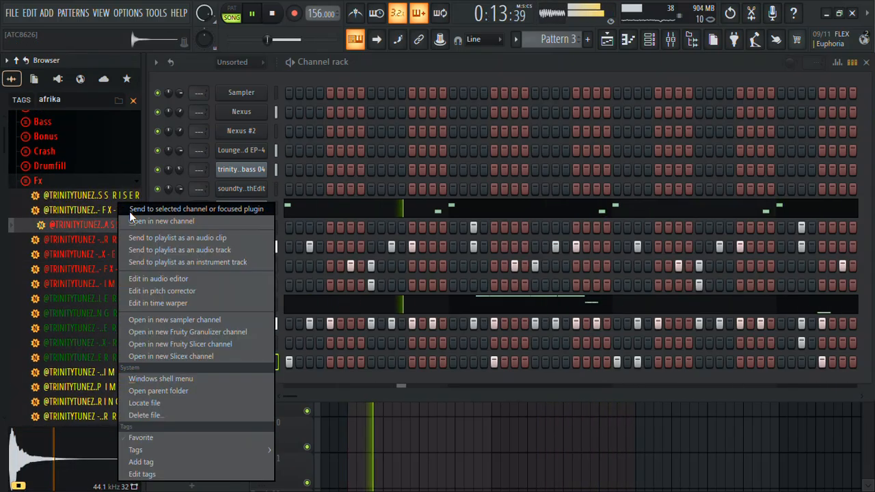
{"action": "left_click", "coordinate": [137, 222]}
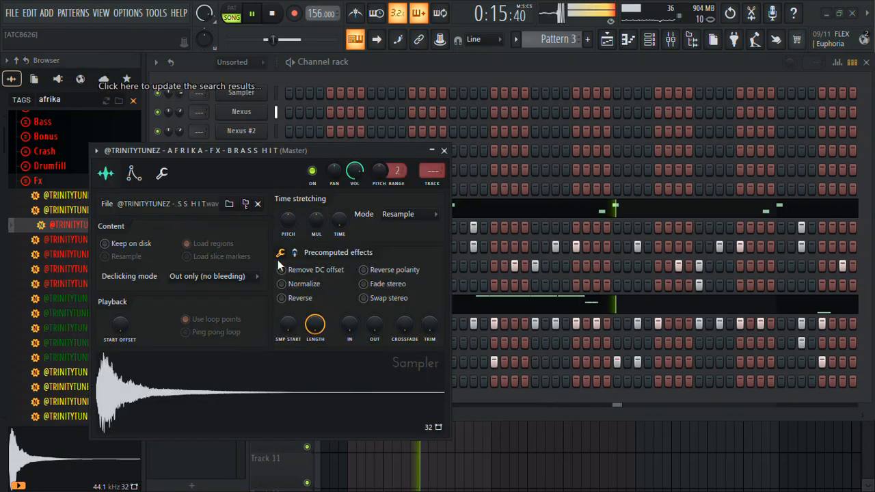
{"action": "left_click", "coordinate": [444, 152]}
Draw a one-bar F#4 note at bar 1 in the brass hit channel's piano roll.
{"action": "right_click", "coordinate": [262, 381]}
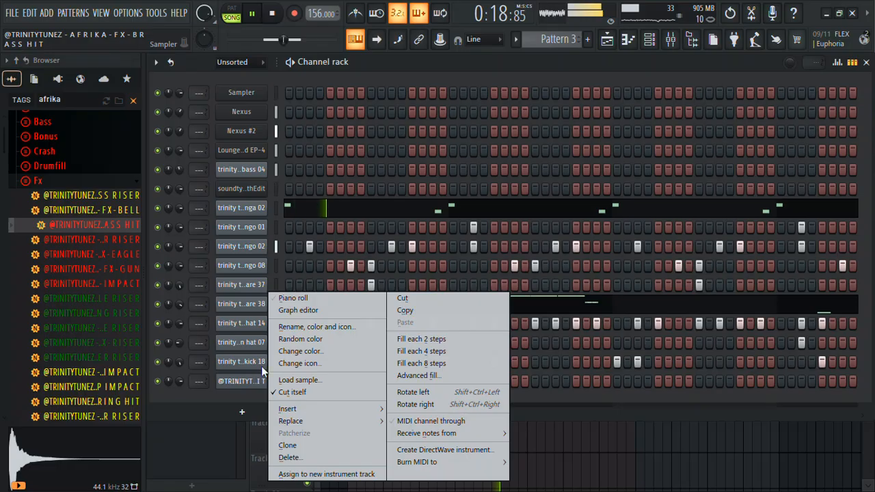
{"action": "left_click", "coordinate": [312, 298]}
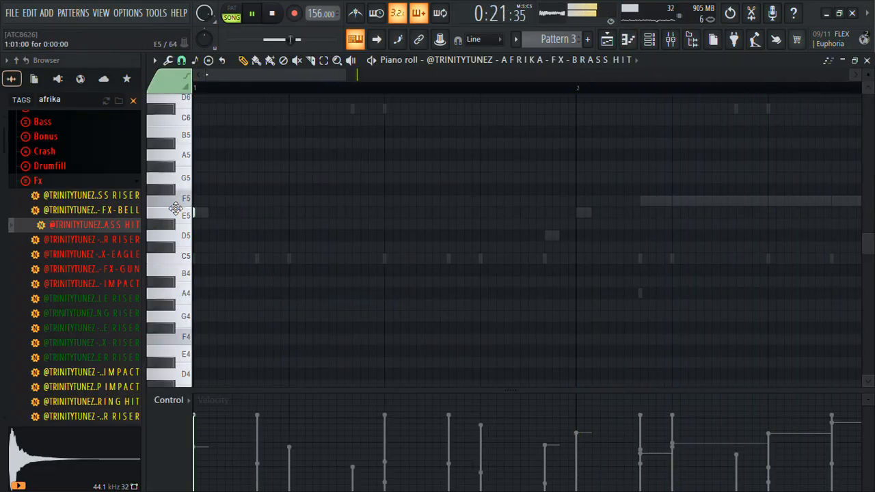
{"action": "scroll", "coordinate": [171, 205], "scroll_direction": "down", "scroll_amount": 5}
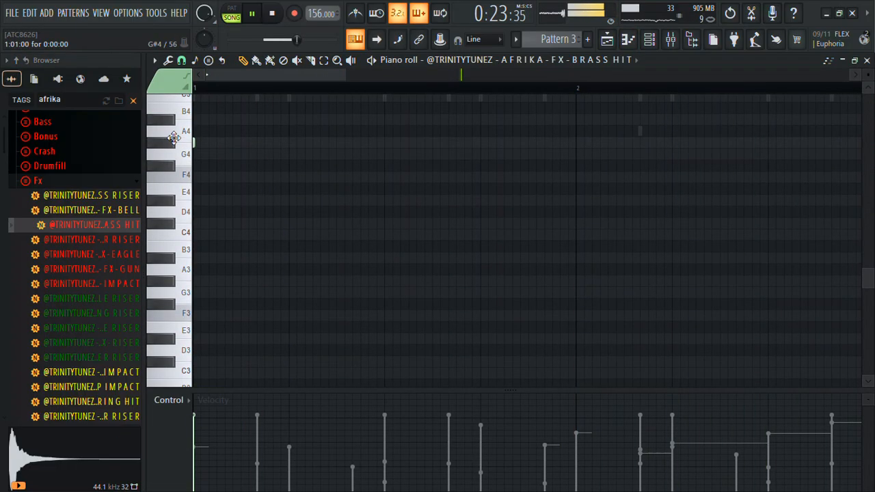
{"action": "left_click", "coordinate": [177, 164]}
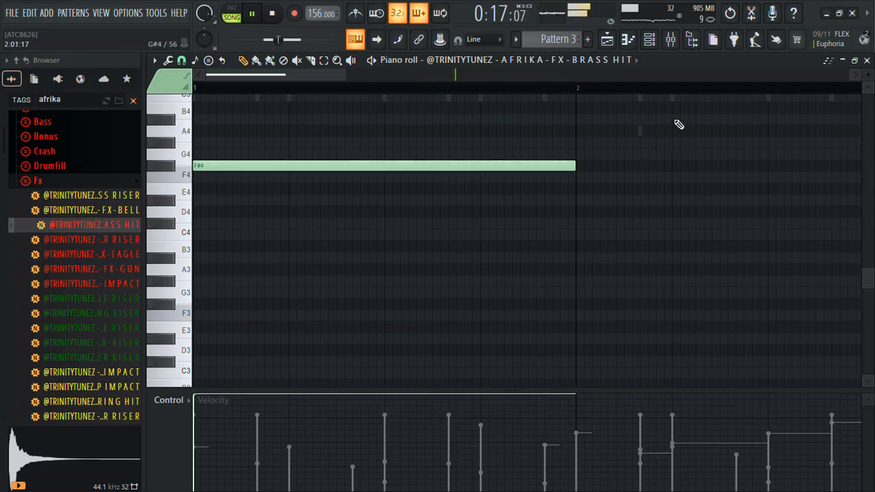
{"action": "left_click", "coordinate": [867, 60]}
Cut the brass hit note from Pattern 3 and paste it into the same channel in Pattern 2.
{"action": "right_click", "coordinate": [233, 379]}
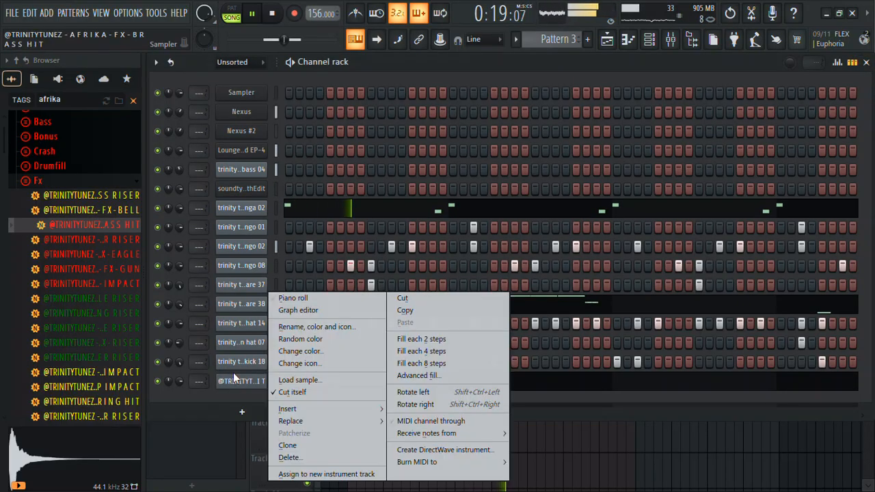
{"action": "left_click", "coordinate": [434, 298]}
{"action": "key", "text": "F4"}
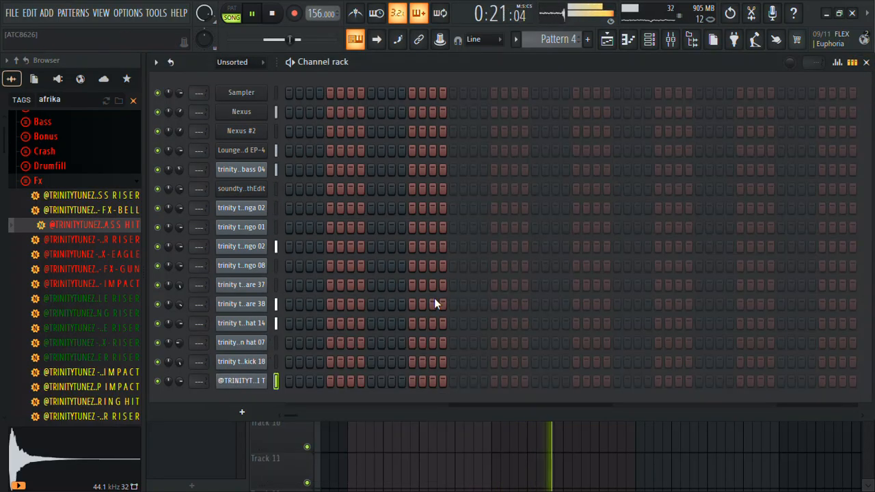
{"action": "key", "text": "KP_Subtract"}
{"action": "key", "text": "KP_Subtract"}
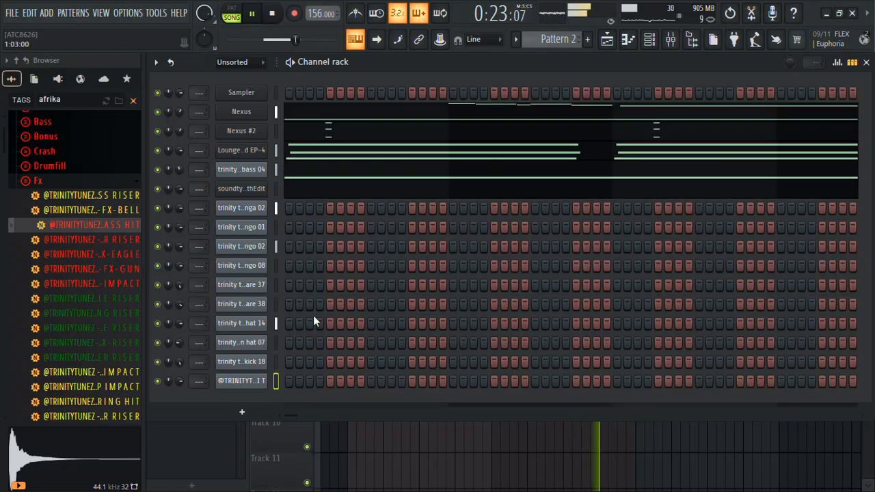
{"action": "key", "text": "ctrl+v"}
In the brass hit's piano roll, extend the F#4 note to four bars and add a one-bar D4 note at bar 5.
{"action": "left_click", "coordinate": [335, 382]}
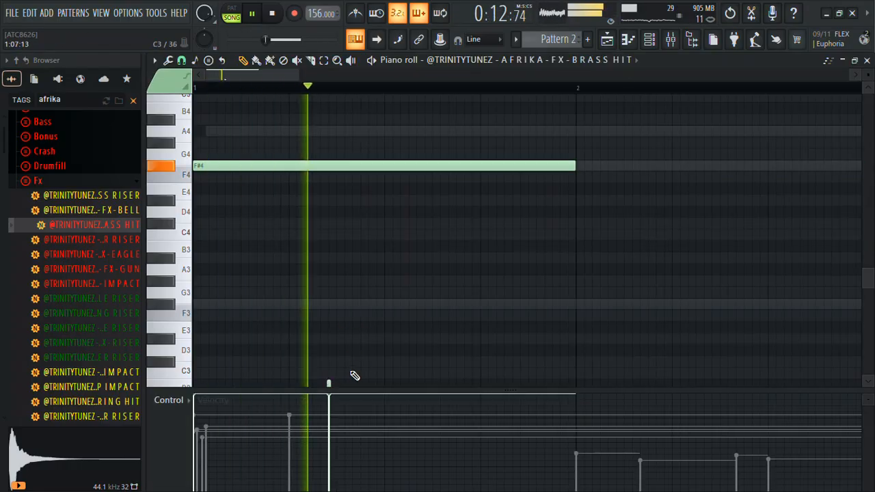
{"action": "scroll", "coordinate": [680, 256], "scroll_direction": "down", "scroll_amount": 5}
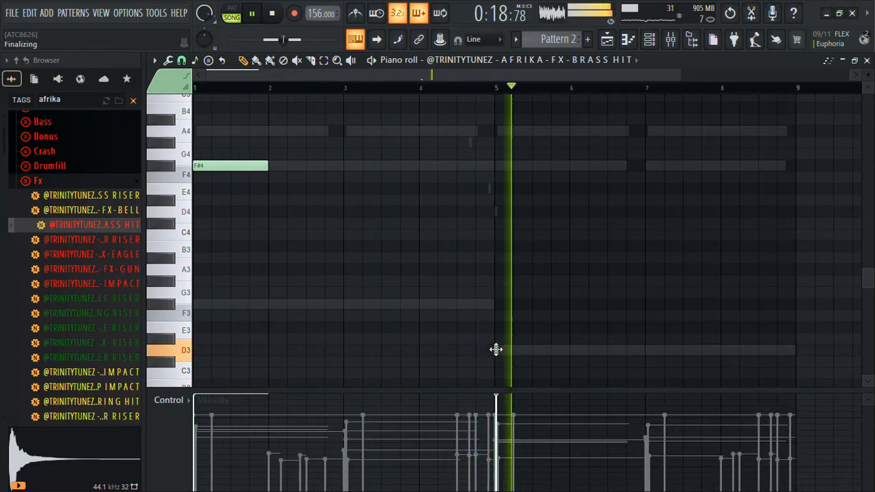
{"action": "left_click_drag", "start_coordinate": [462, 368], "coordinate": [560, 350], "text": "ctrl"}
{"action": "key", "text": "ctrl+Up"}
{"action": "key", "text": "ctrl+d"}
{"action": "key", "text": "ctrl+l"}
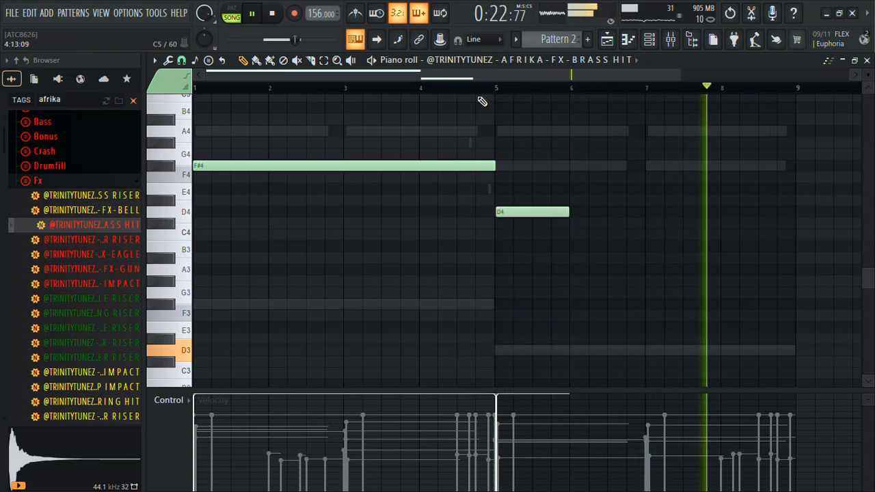
Slice the four-bar F#4 note at the start of bar 3 and again one beat into that bar.
{"action": "left_click_drag", "start_coordinate": [494, 166], "coordinate": [260, 165]}
{"action": "key", "text": "ctrl+z"}
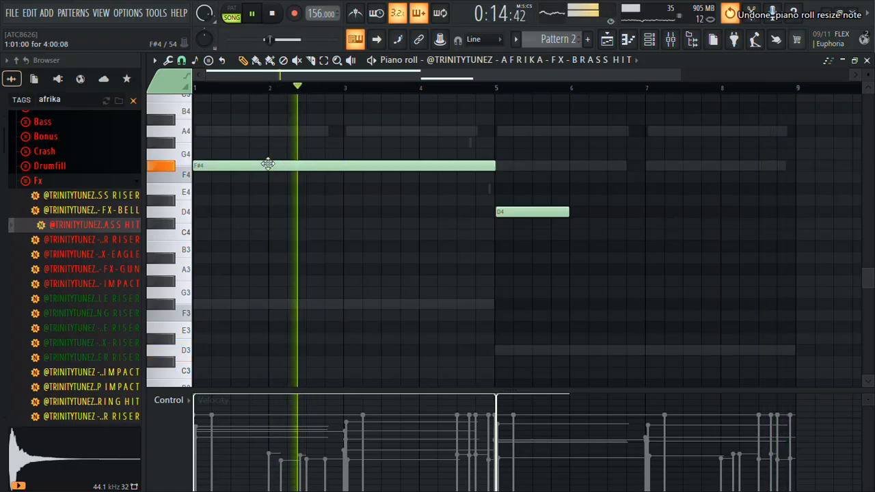
{"action": "left_click", "coordinate": [193, 62]}
{"action": "left_click", "coordinate": [212, 108]}
{"action": "left_click_drag", "start_coordinate": [326, 141], "coordinate": [352, 168]}
{"action": "key", "text": "space"}
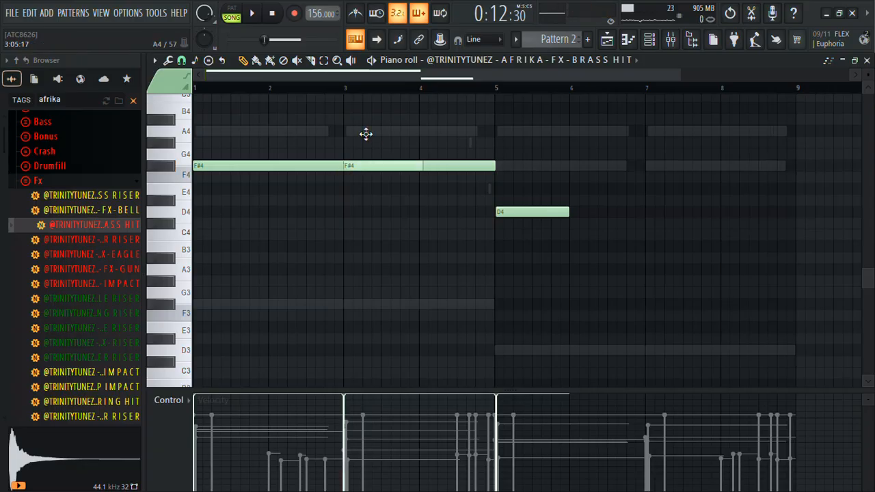
{"action": "left_click", "coordinate": [366, 133]}
{"action": "left_click_drag", "start_coordinate": [369, 132], "coordinate": [367, 175]}
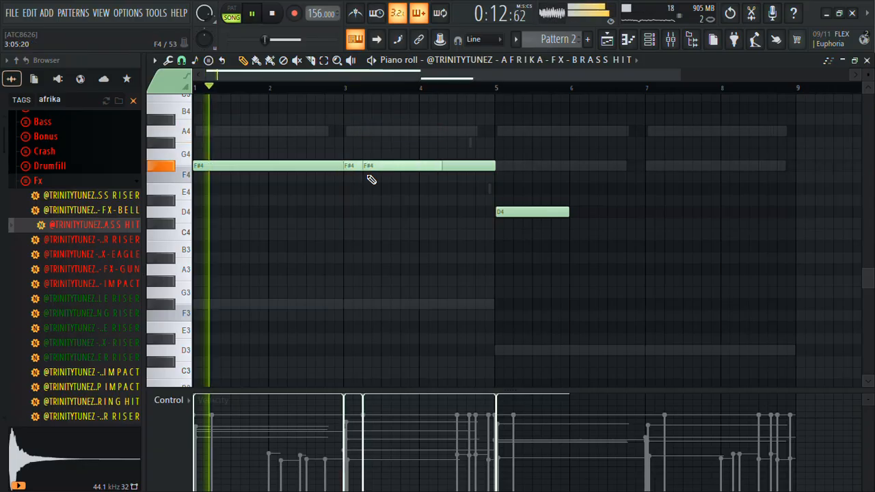
Lower the one-beat slice an octave to F#3 and add another D4 note at the start of bar 7.
{"action": "left_click", "coordinate": [346, 166]}
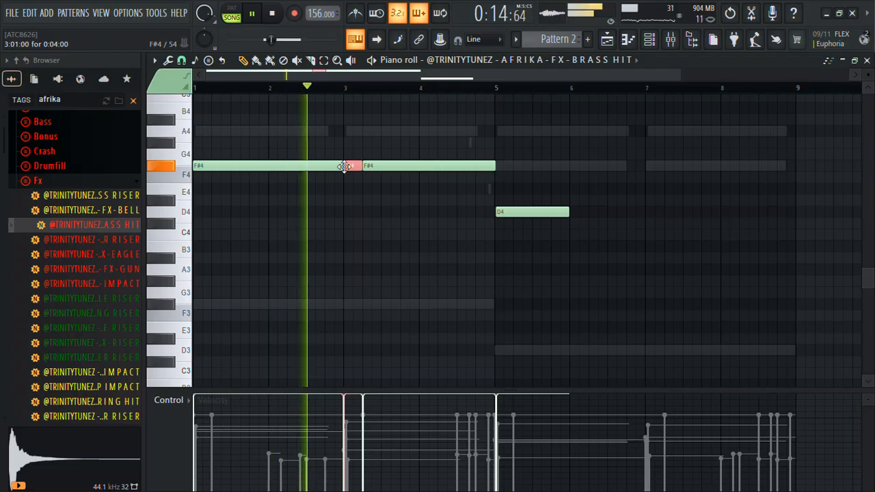
{"action": "key", "text": "ctrl+Down"}
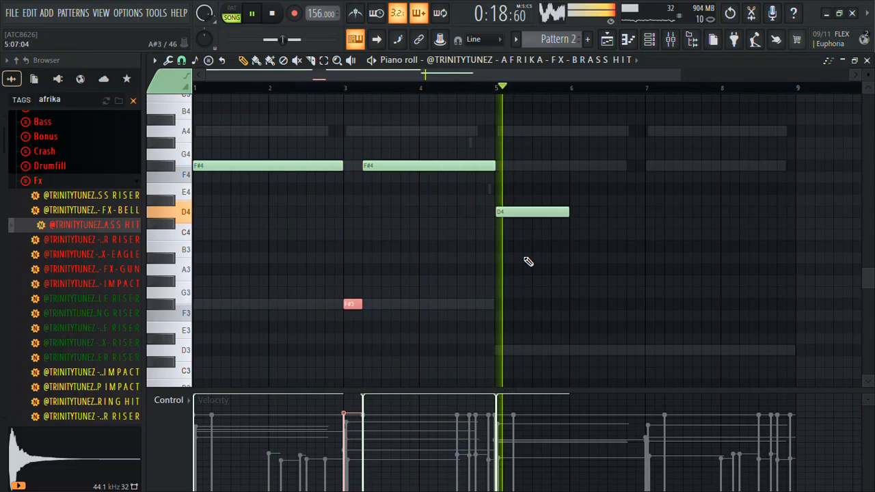
{"action": "key", "text": "ctrl+d"}
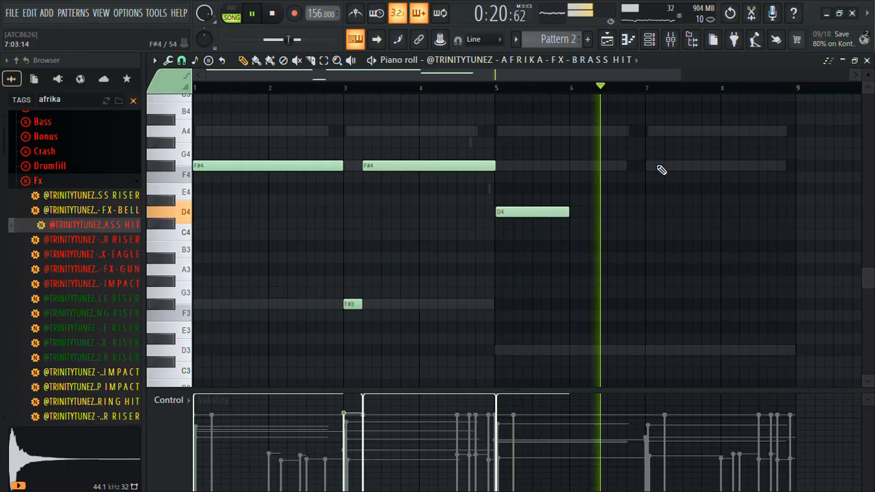
{"action": "left_click", "coordinate": [647, 211]}
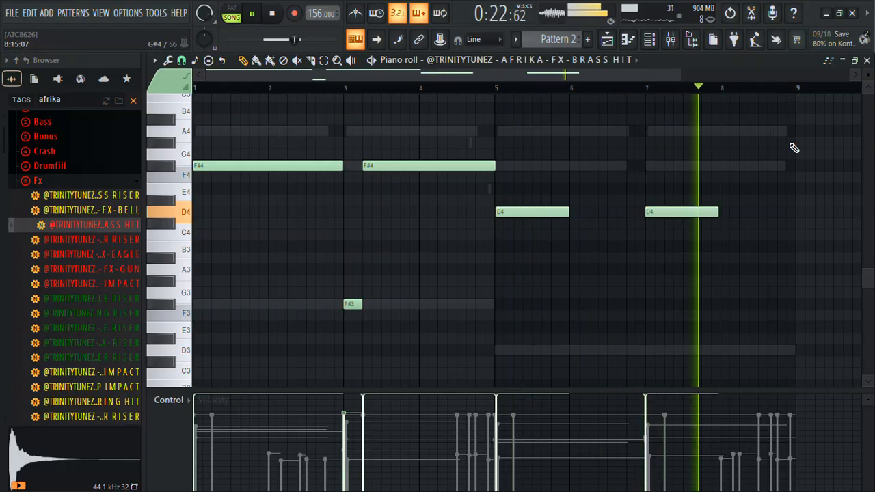
{"action": "left_click", "coordinate": [866, 61]}
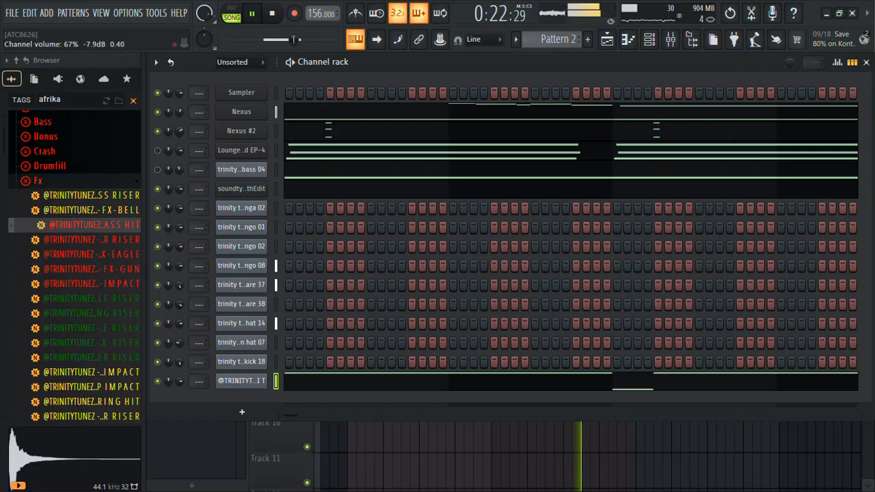
Clone the Nexus #2 channel.
{"action": "right_click", "coordinate": [250, 137]}
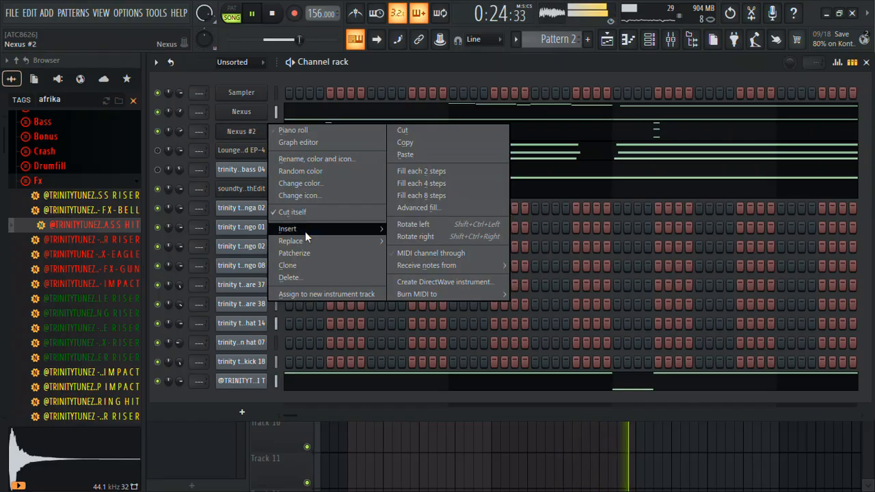
{"action": "left_click", "coordinate": [298, 268]}
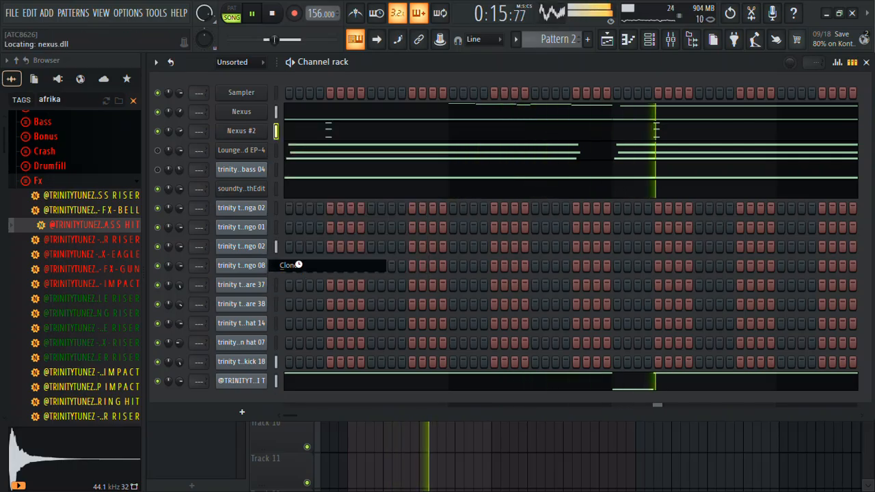
Load the 70s Vinyl Strings 2 preset in Nexus #3, switch off its reverb, and close the plugin window.
{"action": "key", "text": "XF86AudioRaiseVolume"}
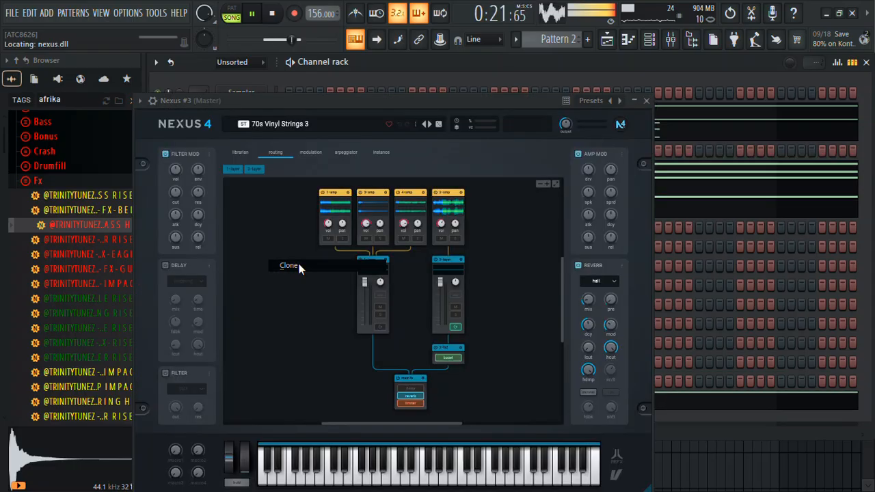
{"action": "left_click", "coordinate": [239, 153]}
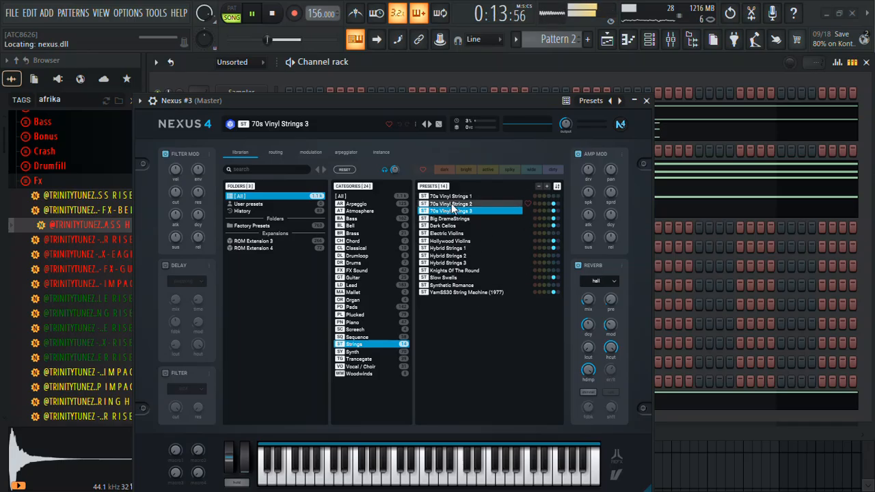
{"action": "left_click", "coordinate": [578, 265]}
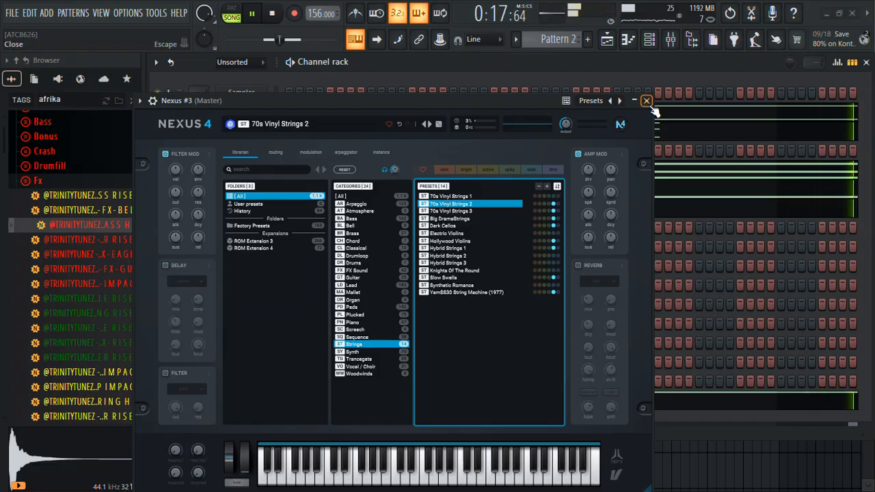
{"action": "key", "text": "Escape"}
Open the piano roll of the Nexus #3 channel and draw a C#5 note at the start of bar 2.
{"action": "right_click", "coordinate": [260, 154]}
{"action": "left_click", "coordinate": [305, 157]}
{"action": "right_click", "coordinate": [255, 152]}
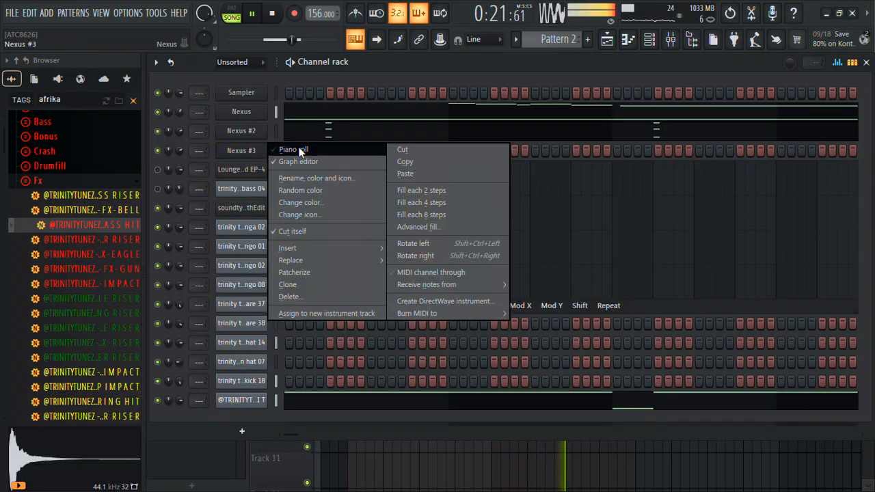
{"action": "left_click", "coordinate": [301, 152]}
{"action": "left_click_drag", "start_coordinate": [302, 150], "coordinate": [269, 188]}
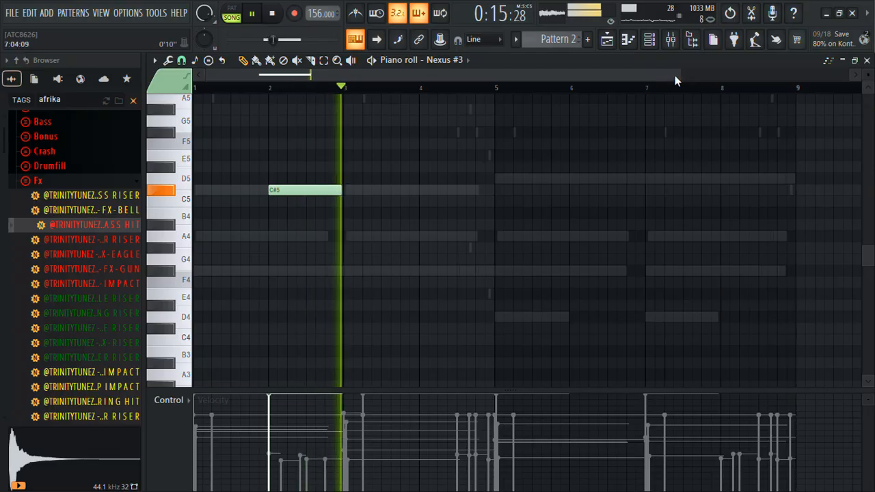
Shorten the C#5 note at bar 2 to one beat and add a one-step C#5 note directly after it.
{"action": "left_click_drag", "start_coordinate": [676, 75], "coordinate": [442, 105]}
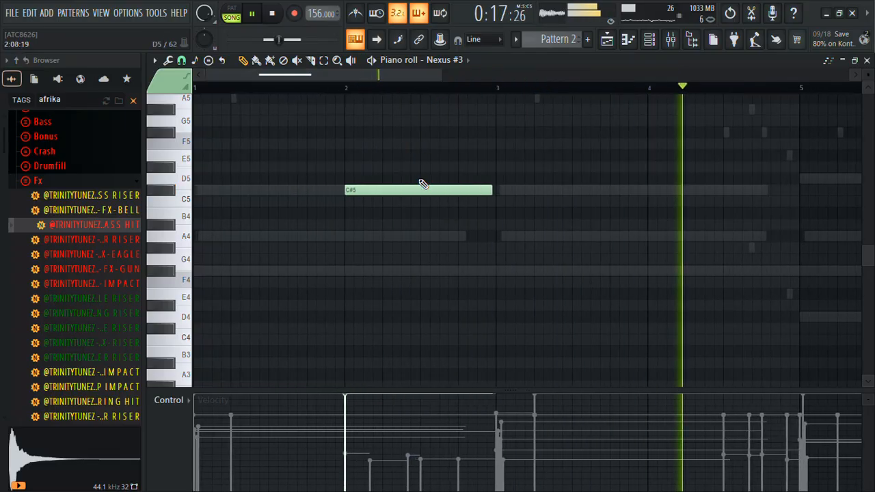
{"action": "key", "text": "ctrl+a"}
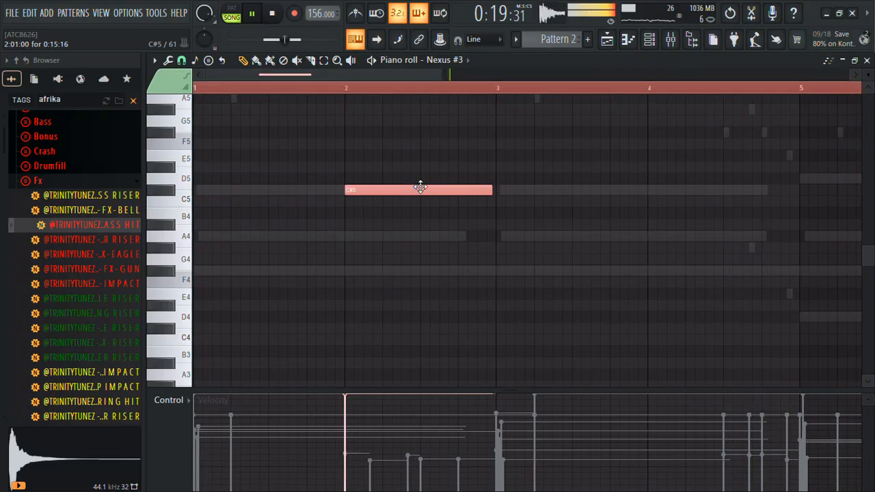
{"action": "key", "text": "ctrl+d"}
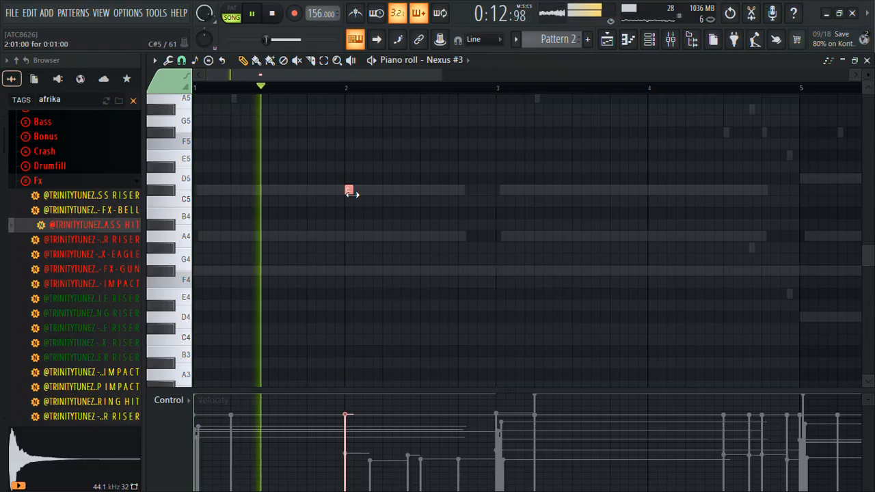
{"action": "left_click_drag", "start_coordinate": [353, 192], "coordinate": [381, 190]}
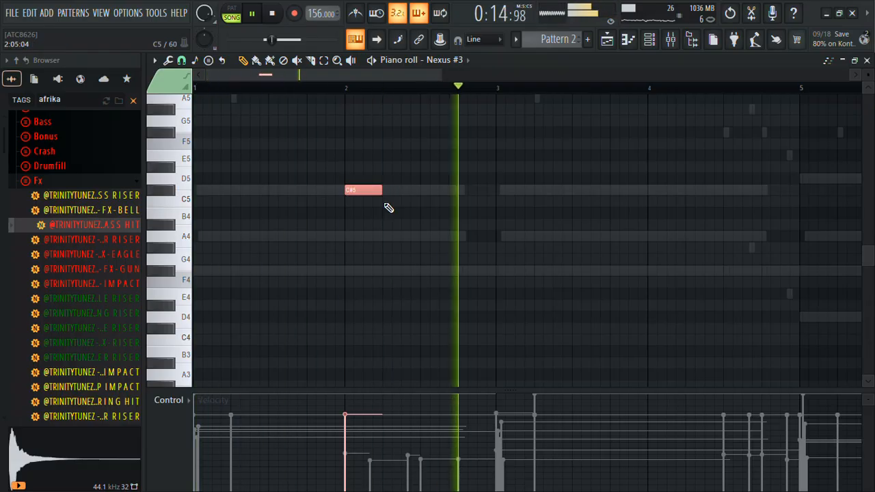
{"action": "left_click", "coordinate": [387, 190]}
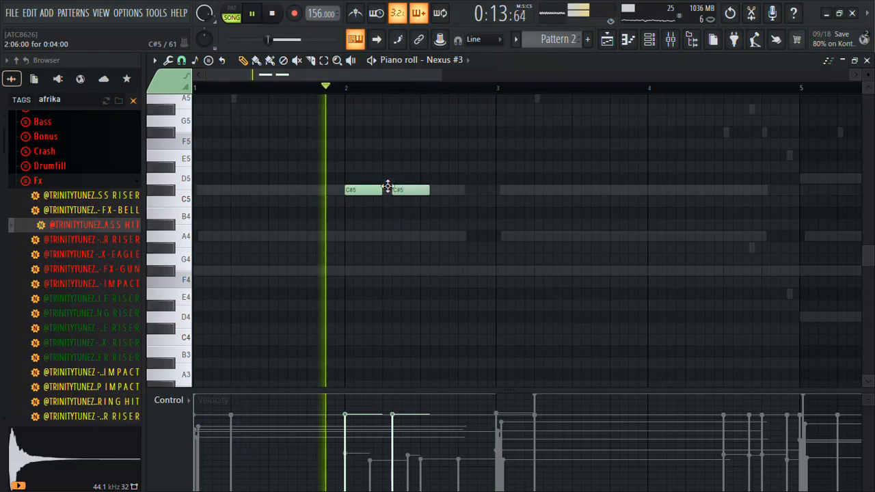
{"action": "left_click_drag", "start_coordinate": [418, 189], "coordinate": [391, 189]}
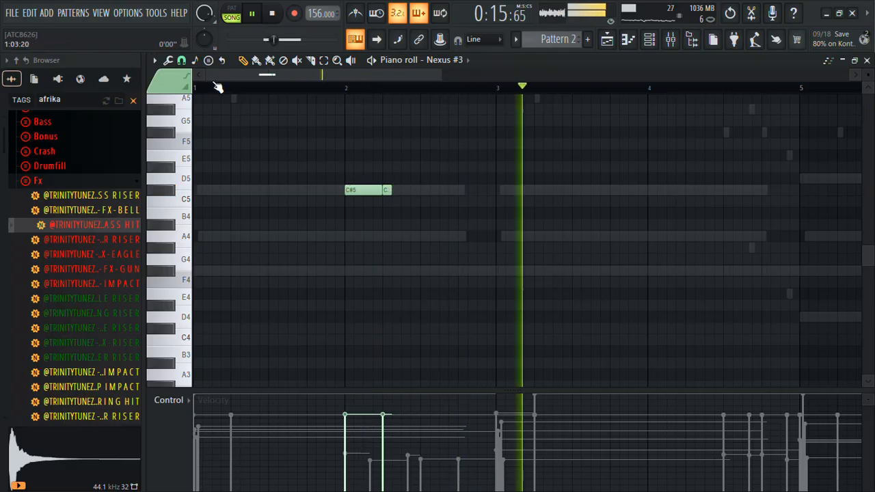
Set the snap to 1/3 step, trim both C#5 notes slightly, and raise them two octaves to C#7.
{"action": "left_click", "coordinate": [180, 61]}
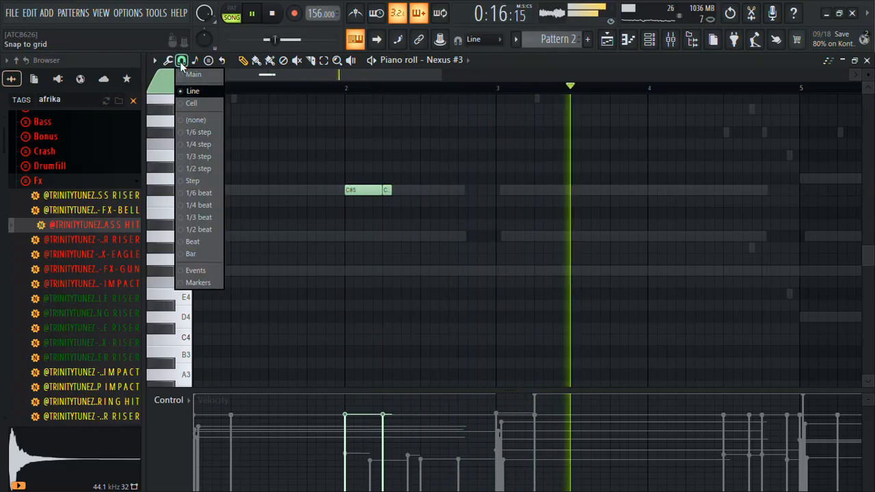
{"action": "left_click", "coordinate": [186, 157]}
{"action": "key", "text": "ctrl+a"}
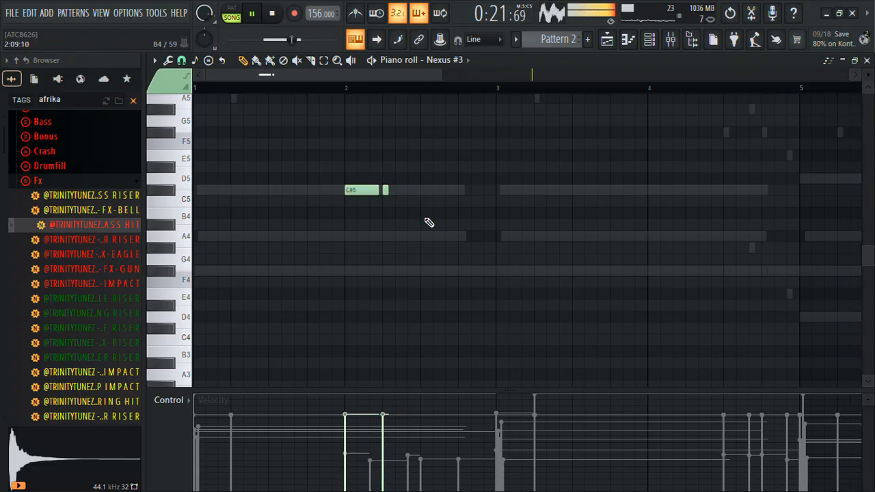
{"action": "key", "text": "ctrl+Up"}
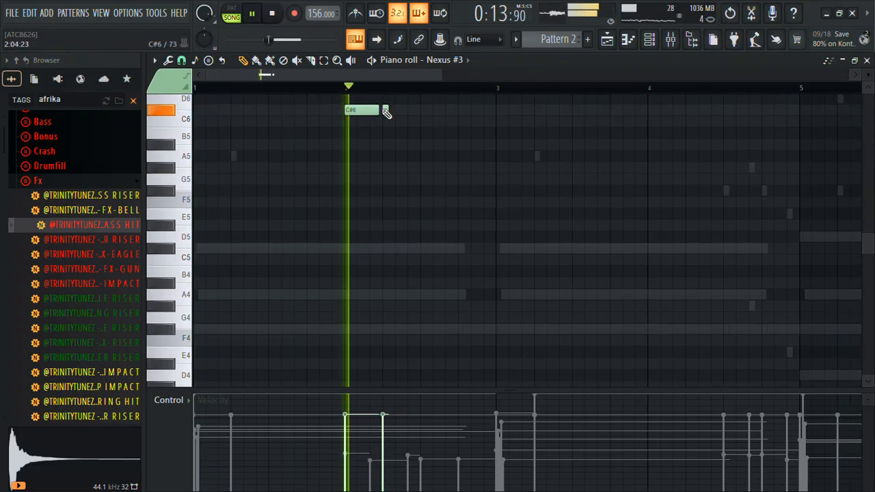
{"action": "key", "text": "ctrl+Up"}
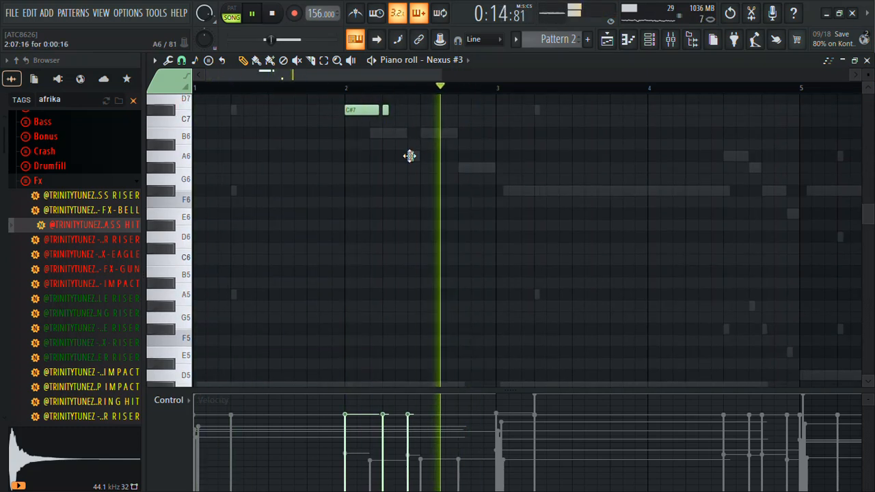
Add a short A6 and a one-beat G#6 at 2:13 to bar 2, and lower all the notes an octave.
{"action": "left_click", "coordinate": [459, 169]}
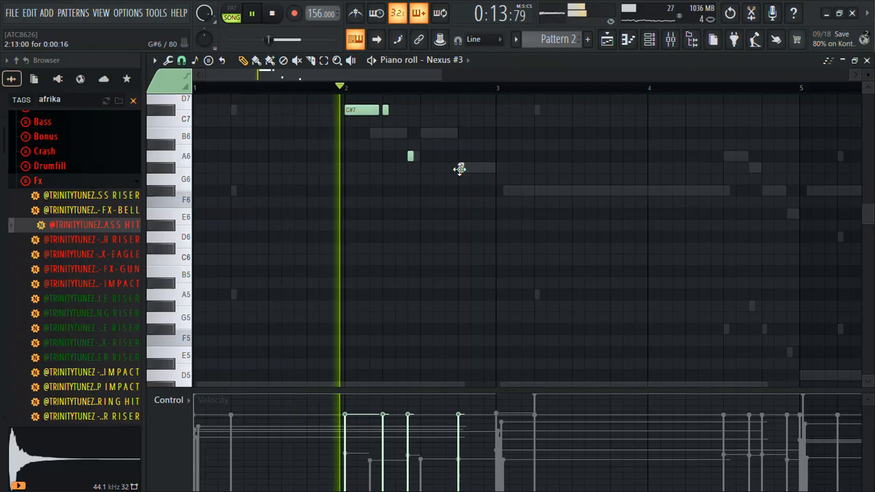
{"action": "left_click_drag", "start_coordinate": [465, 168], "coordinate": [495, 168]}
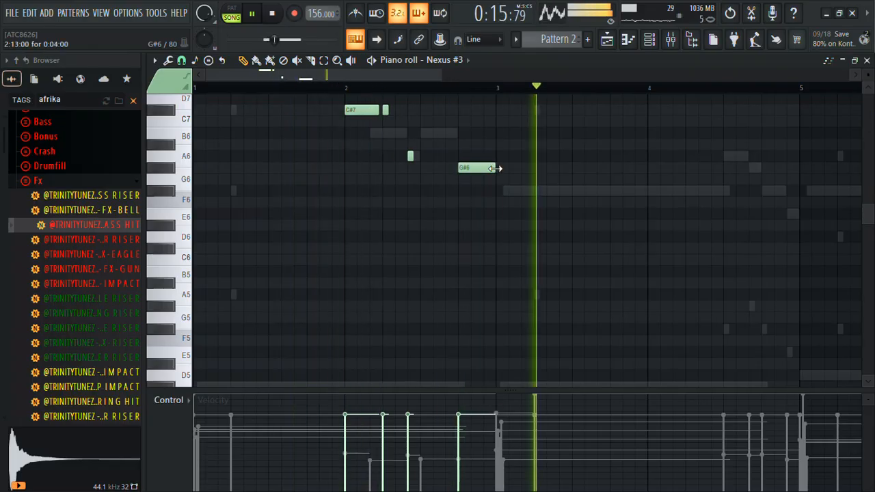
{"action": "key", "text": "ctrl+Down"}
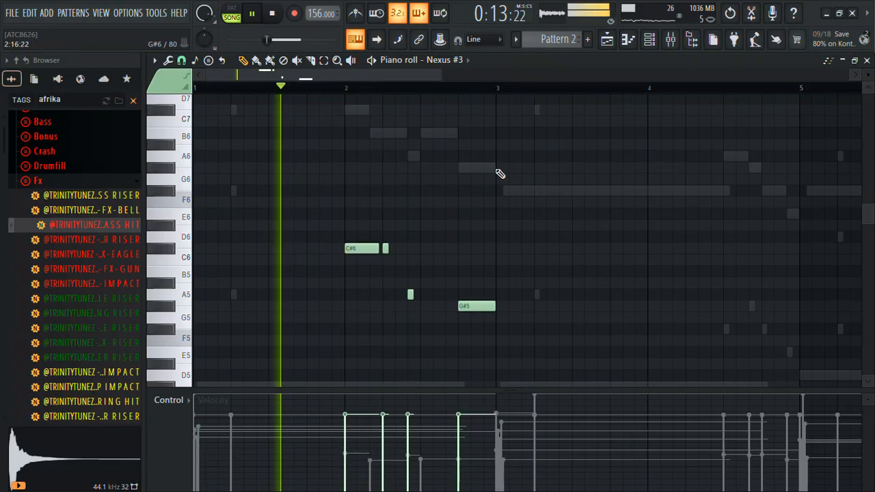
Add two very short C#7 notes on the first beat of bar 2, an octave above the existing C#6 notes.
{"action": "left_click", "coordinate": [369, 109]}
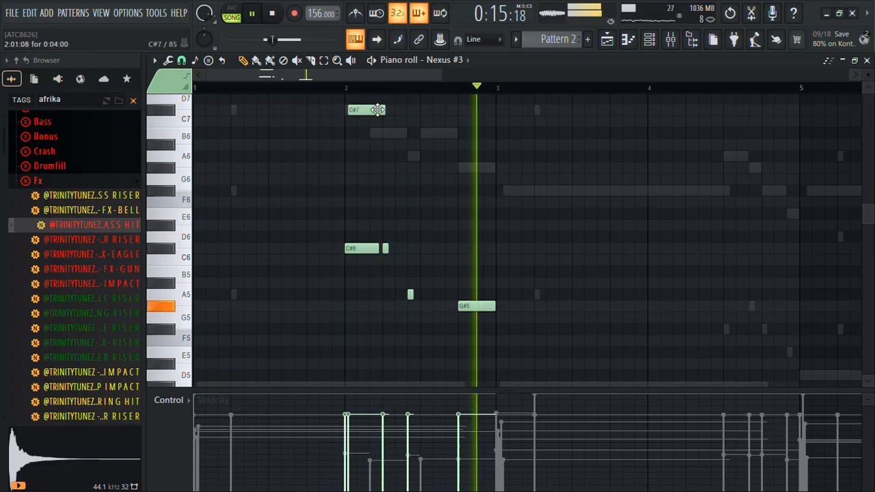
{"action": "left_click_drag", "start_coordinate": [380, 110], "coordinate": [348, 112]}
{"action": "left_click", "coordinate": [357, 110]}
{"action": "left_click", "coordinate": [352, 86]}
{"action": "left_click_drag", "start_coordinate": [357, 110], "coordinate": [372, 112]}
{"action": "key", "text": "space"}
In pattern mode, continue the upper line with short B6, A6 and B6 notes, and lengthen the five upper notes slightly.
{"action": "left_click", "coordinate": [383, 134]}
{"action": "key", "text": "l"}
{"action": "left_click", "coordinate": [410, 156]}
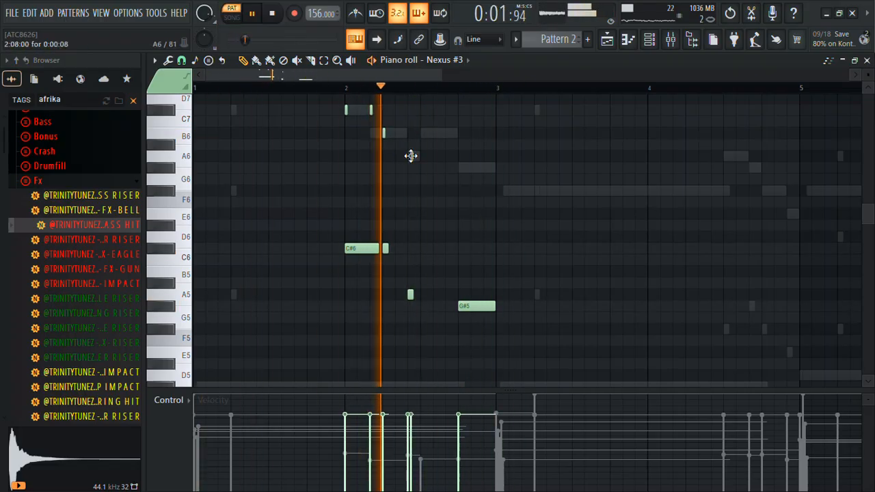
{"action": "left_click", "coordinate": [420, 134]}
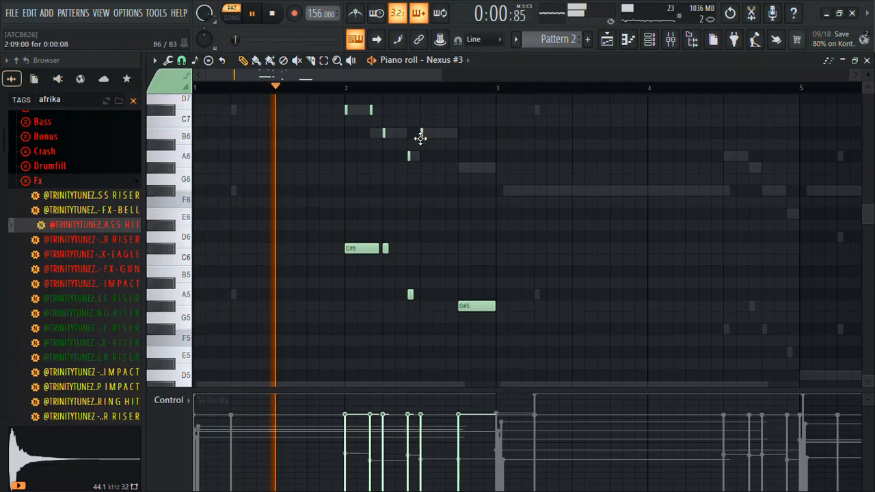
{"action": "left_click_drag", "start_coordinate": [430, 171], "coordinate": [336, 111], "text": "ctrl"}
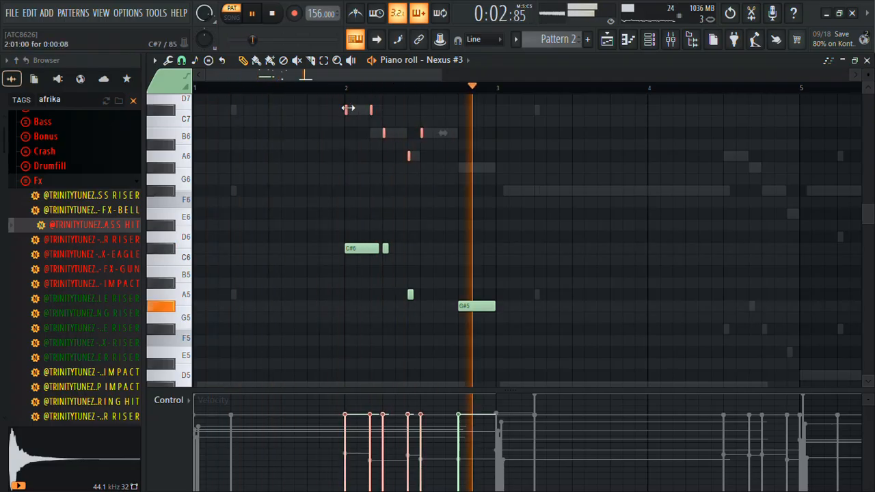
Add two short G#6 notes on the last beat of bar 2 and raise all the notes an octave.
{"action": "left_click", "coordinate": [460, 167]}
{"action": "left_click", "coordinate": [482, 168]}
{"action": "left_click_drag", "start_coordinate": [480, 170], "coordinate": [485, 169]}
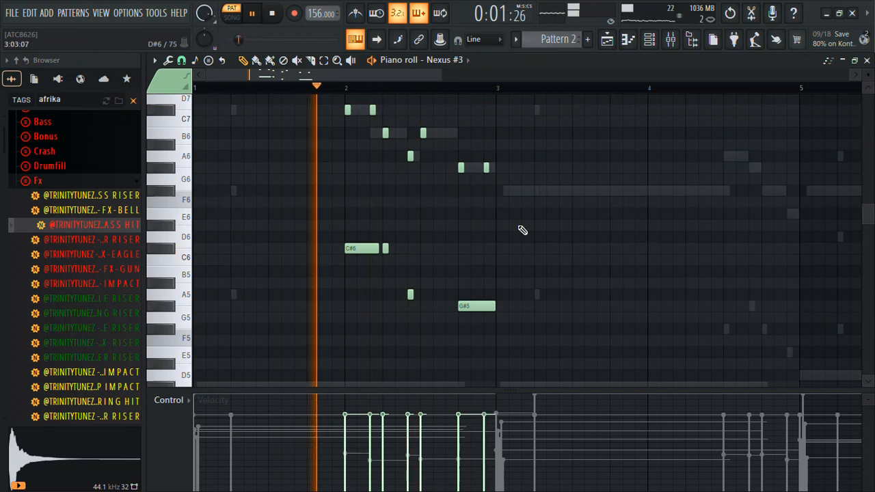
{"action": "key", "text": "ctrl+Up"}
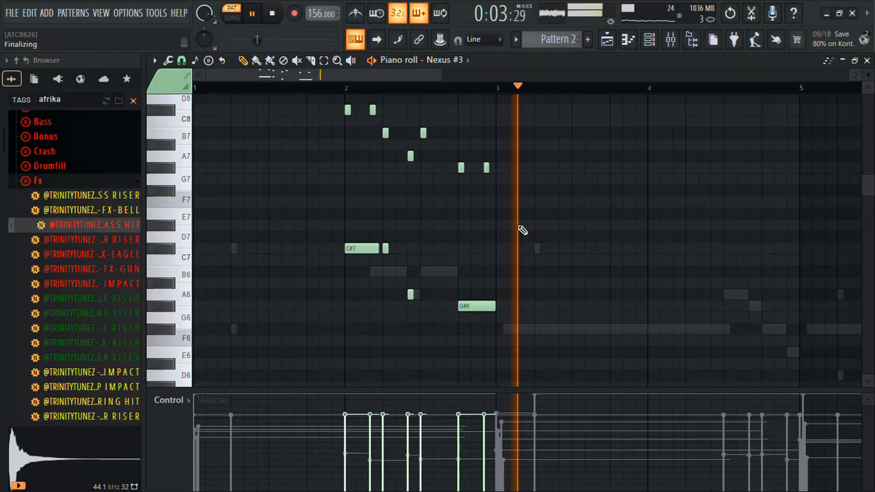
Build a bar 4 phrase of short B6, F#6, F#6 and A6 notes plus a longer F#6 at 4:13, deleting the stray C#7 and C7.
{"action": "scroll", "coordinate": [563, 330], "scroll_direction": "down", "scroll_amount": 3}
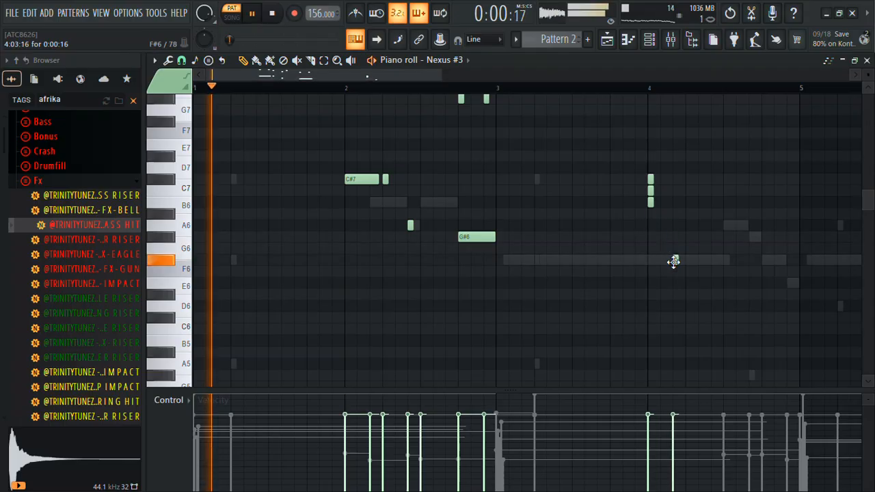
{"action": "right_click", "coordinate": [650, 190]}
{"action": "left_click", "coordinate": [649, 202]}
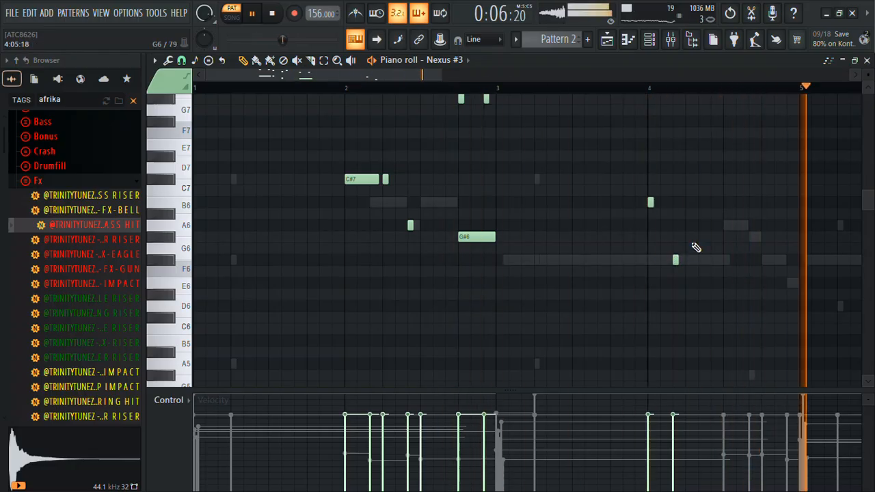
{"action": "left_click", "coordinate": [650, 87]}
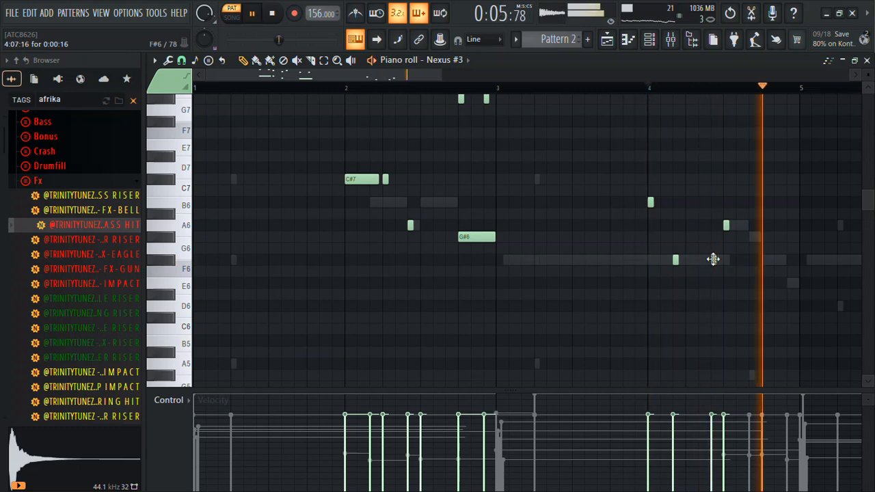
{"action": "left_click", "coordinate": [763, 259]}
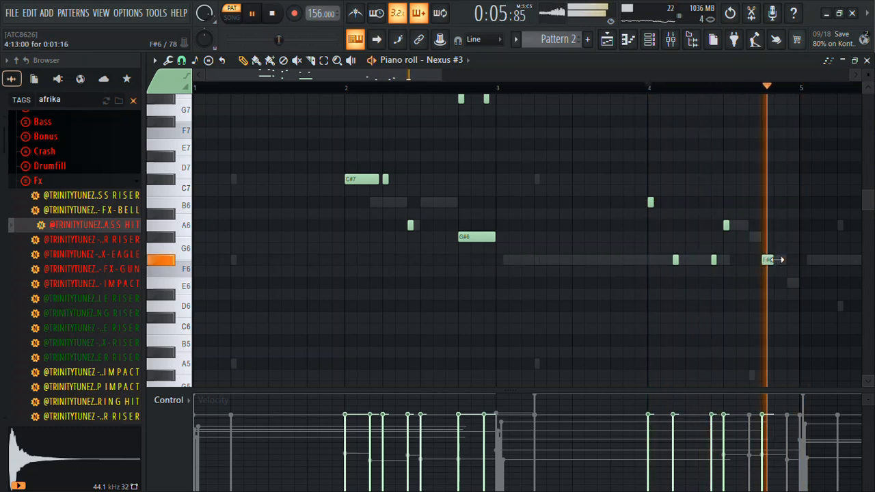
{"action": "left_click_drag", "start_coordinate": [786, 262], "coordinate": [645, 197]}
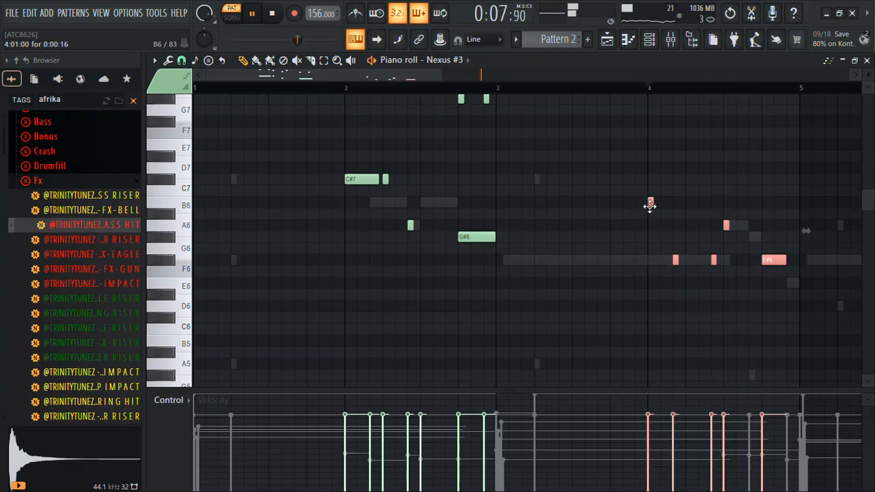
Duplicate the bar 4 phrase an octave higher, add a slightly delayed copy of the upper notes, and remove the overlapping F#7.
{"action": "key", "text": "ctrl+v"}
{"action": "key", "text": "ctrl+Up"}
{"action": "scroll", "coordinate": [650, 206], "scroll_direction": "up", "scroll_amount": 2}
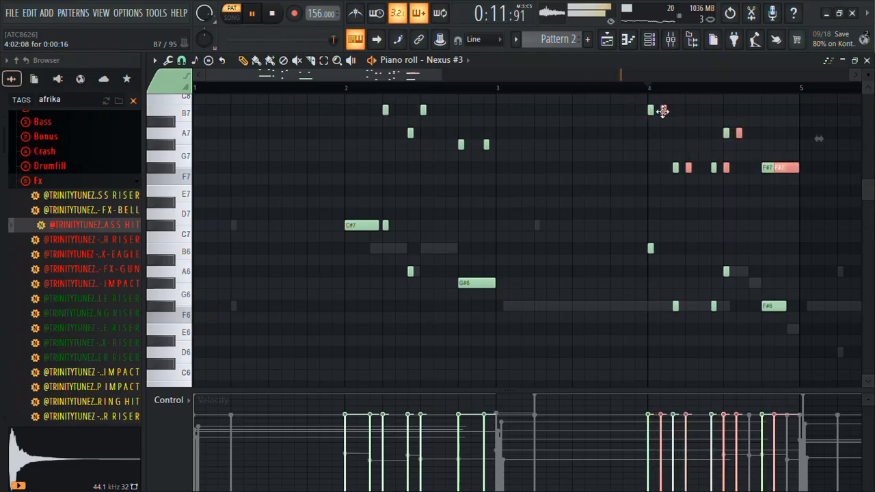
{"action": "left_click", "coordinate": [788, 167]}
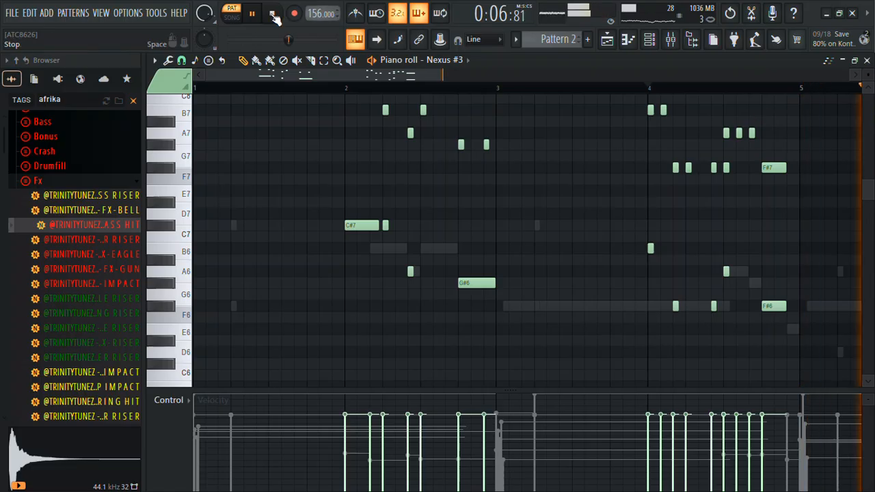
Switch playback to song mode and audition bar 6 with a short F#6 note around the third beat.
{"action": "left_click", "coordinate": [233, 17]}
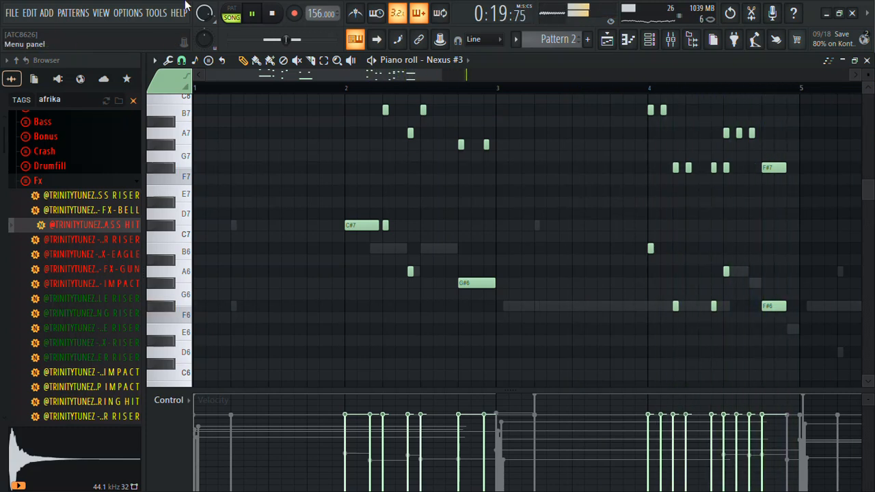
{"action": "left_click_drag", "start_coordinate": [357, 72], "coordinate": [511, 105]}
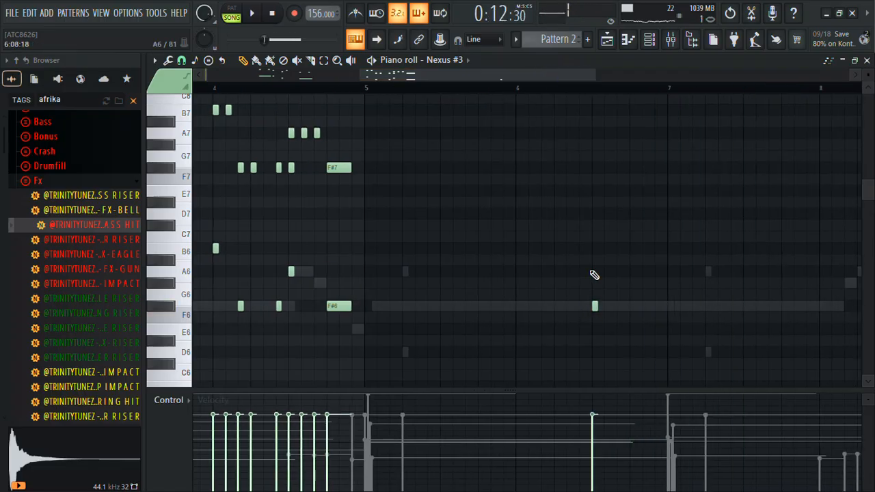
{"action": "left_click", "coordinate": [560, 87]}
{"action": "key", "text": "space"}
{"action": "left_click", "coordinate": [518, 87]}
{"action": "key", "text": "space"}
Work out two short hits in the second half of bar 6, each made of an A6 and an F#7 note.
{"action": "mouse_move", "coordinate": [645, 305]}
{"action": "left_mouse_down"}
{"action": "mouse_move", "coordinate": [593, 307]}
{"action": "mouse_move", "coordinate": [632, 307]}
{"action": "left_mouse_up"}
{"action": "key", "text": "space"}
{"action": "left_click", "coordinate": [620, 307]}
{"action": "right_click", "coordinate": [632, 307]}
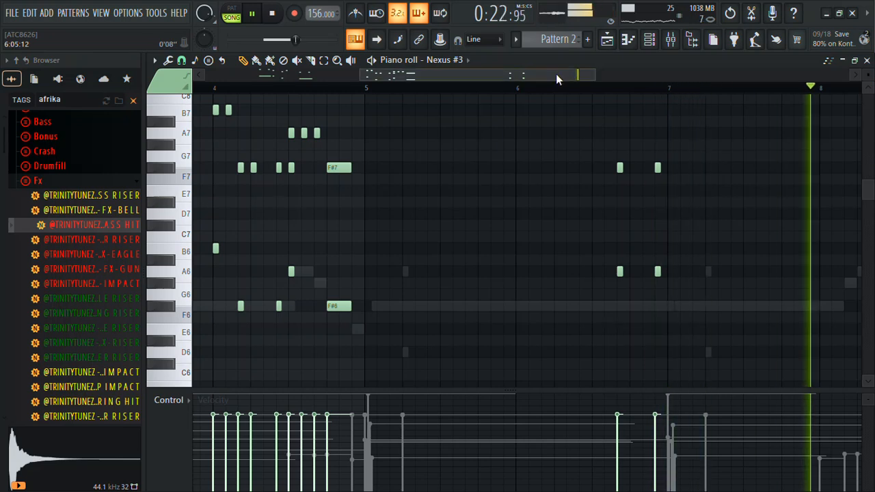
{"action": "key", "text": "space"}
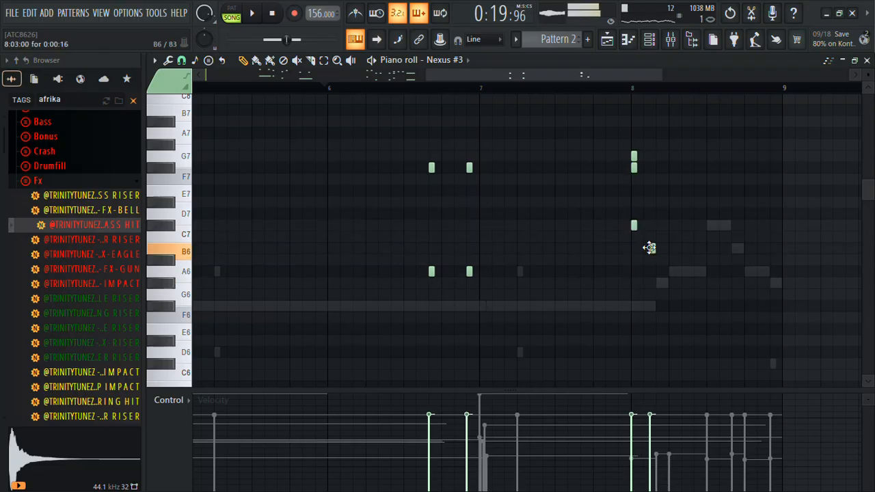
Delete the F#7 and G7 notes at the start of bar 8 and stretch the following B6 to about five steps.
{"action": "right_click", "coordinate": [634, 167]}
{"action": "right_click", "coordinate": [634, 156]}
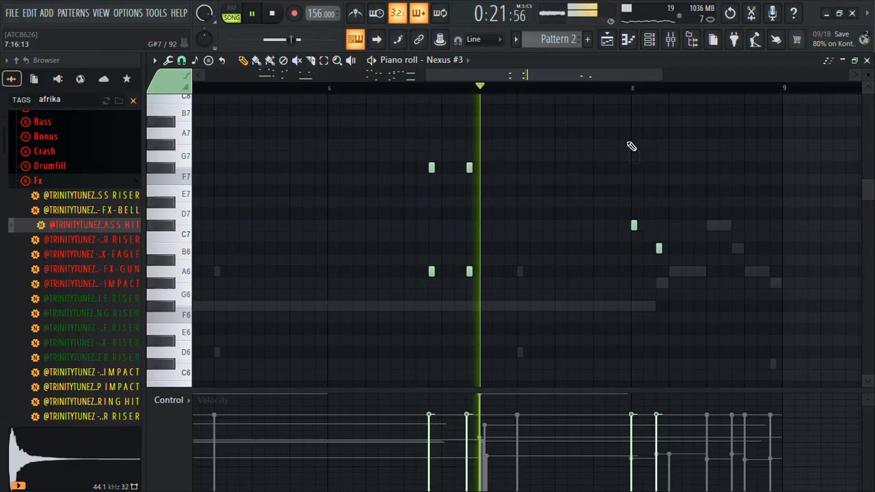
{"action": "right_click", "coordinate": [658, 248]}
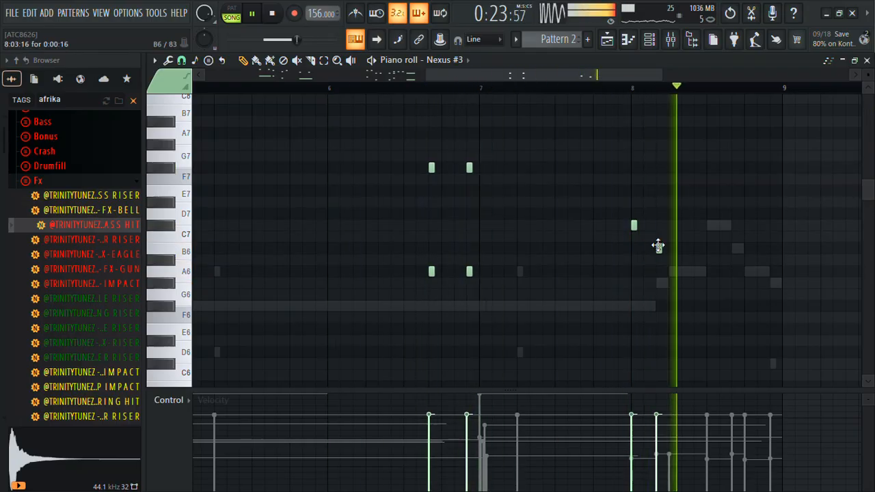
{"action": "left_click", "coordinate": [660, 247]}
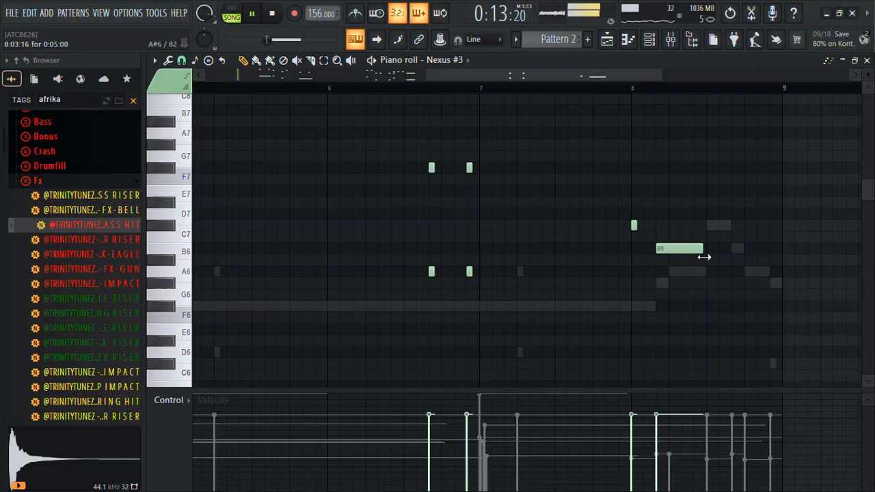
Try an upper harmony over bar 8 made of a short G7 and two short F7 notes.
{"action": "left_click_drag", "start_coordinate": [692, 221], "coordinate": [625, 280]}
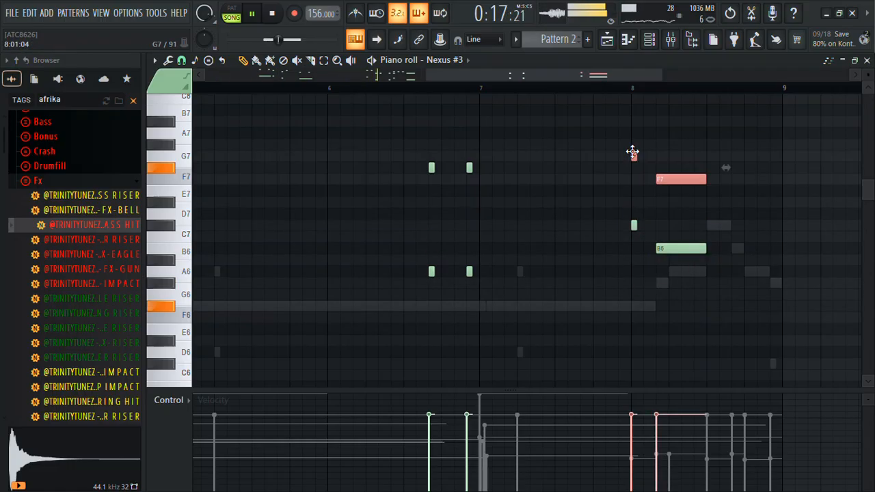
{"action": "left_click", "coordinate": [636, 167]}
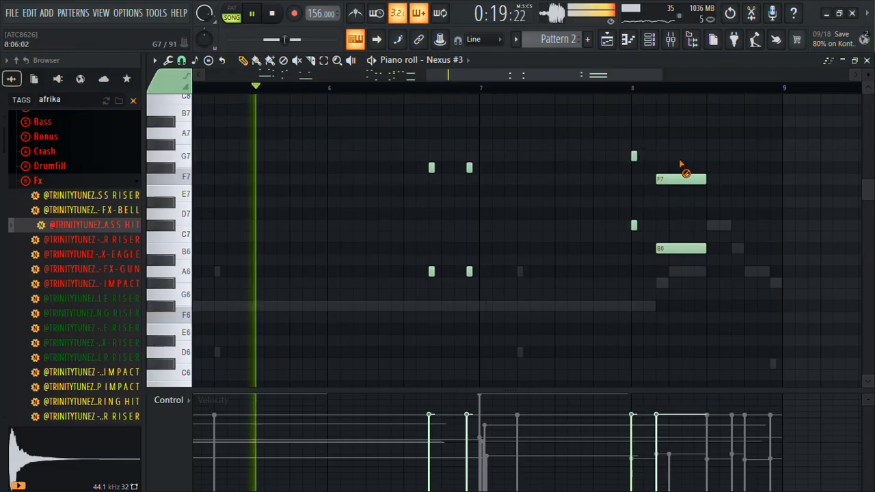
{"action": "left_click_drag", "start_coordinate": [707, 179], "coordinate": [661, 185]}
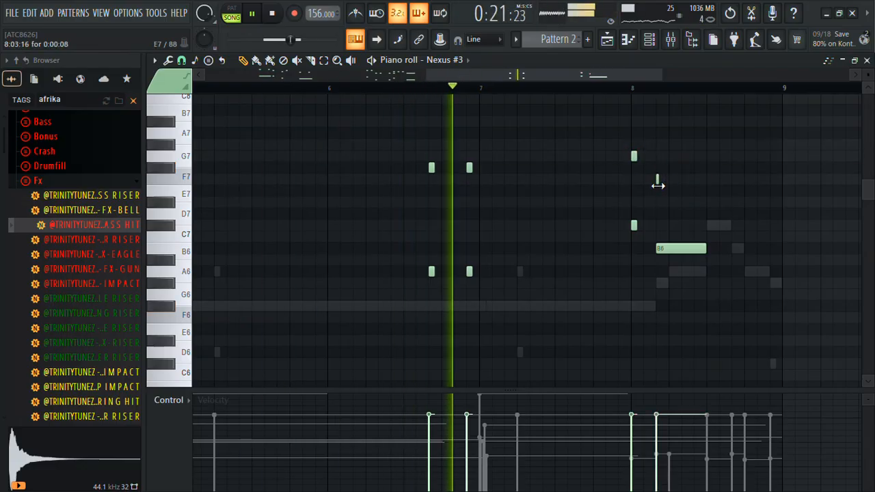
{"action": "left_click", "coordinate": [683, 180]}
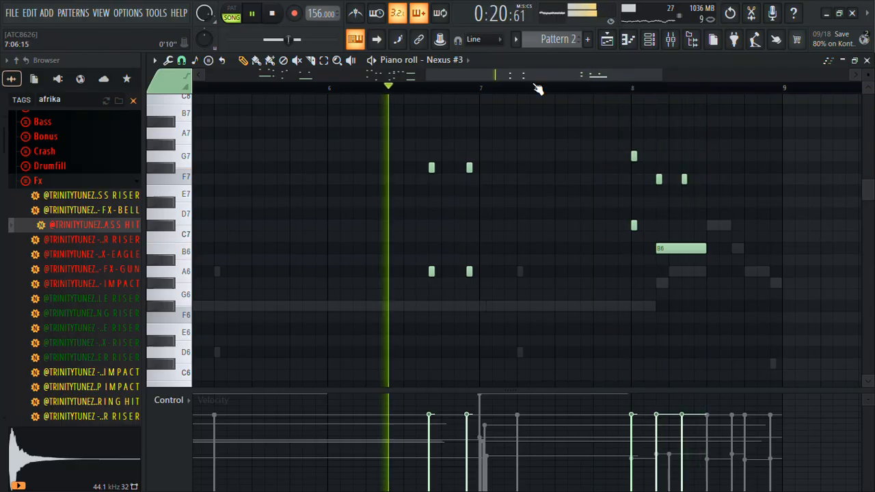
Audition bar 8 in pattern mode with the upper harmony moved to F#7 and D#7, and delete those upper notes.
{"action": "left_click", "coordinate": [251, 13]}
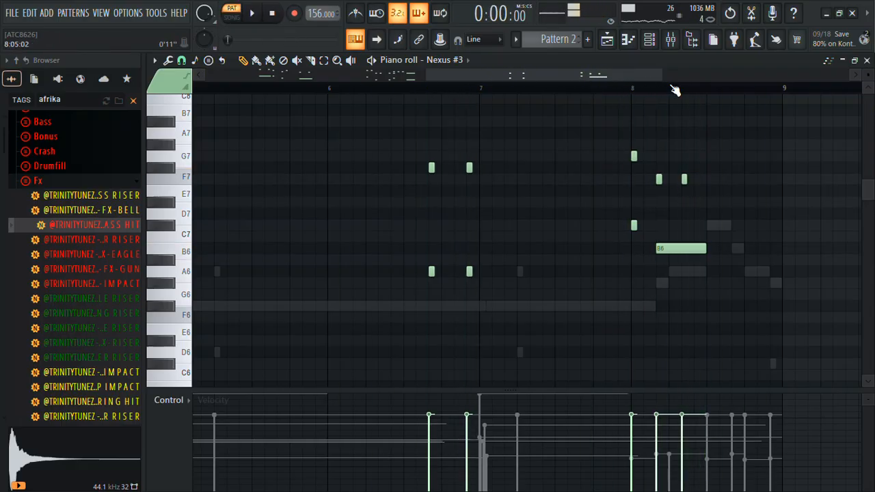
{"action": "left_click", "coordinate": [631, 94]}
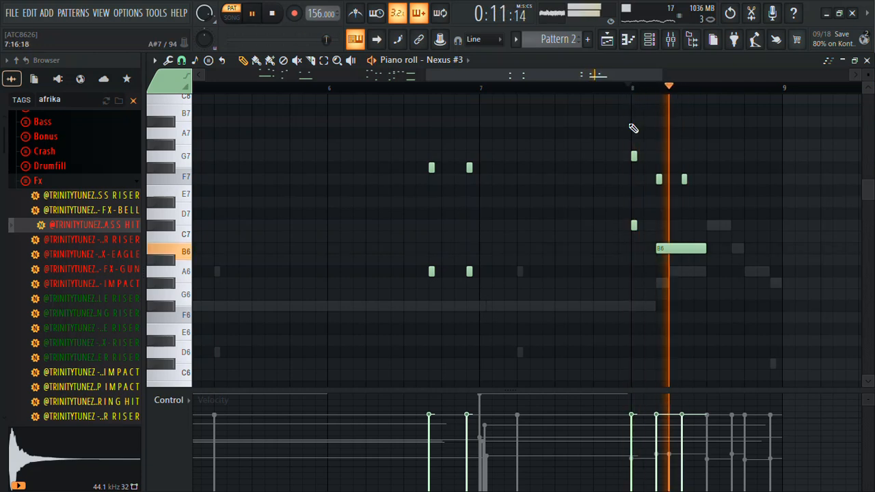
{"action": "key", "text": "space"}
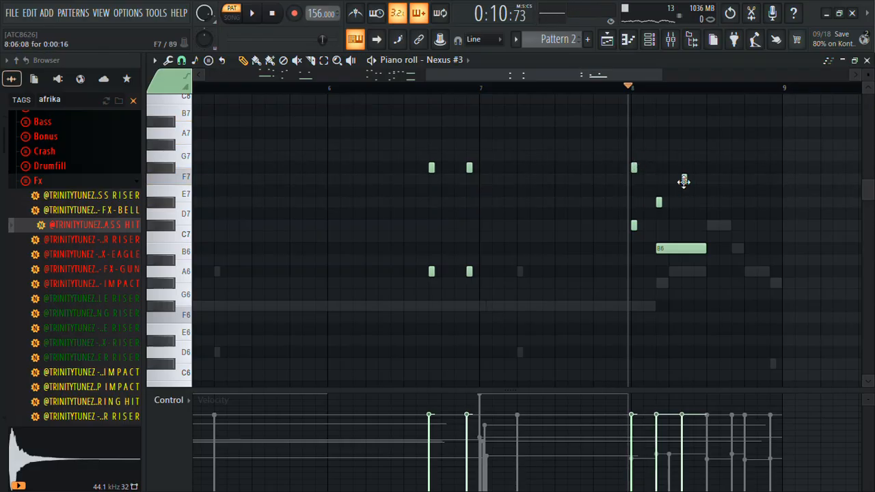
{"action": "key", "text": "space"}
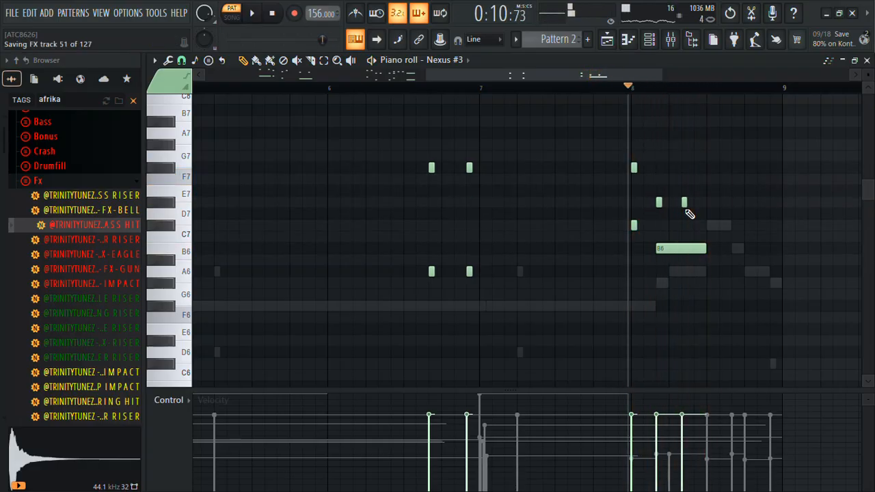
{"action": "key", "text": "space"}
{"action": "right_click", "coordinate": [634, 168]}
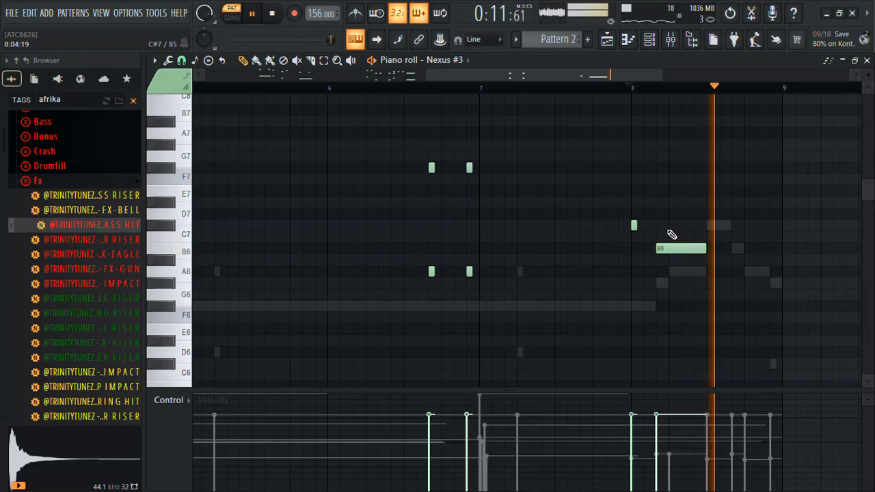
Write four short upper notes in bar 8, an F#7, a G#7 and two A7s, auditioning against the lower notes.
{"action": "key", "text": "space"}
{"action": "left_click", "coordinate": [656, 284]}
{"action": "key", "text": "space"}
{"action": "key", "text": "space"}
{"action": "left_click", "coordinate": [635, 305]}
{"action": "left_click", "coordinate": [672, 272]}
{"action": "key", "text": "space"}
{"action": "key", "text": "space"}
{"action": "key", "text": "space"}
{"action": "key", "text": "space"}
{"action": "left_click", "coordinate": [696, 272]}
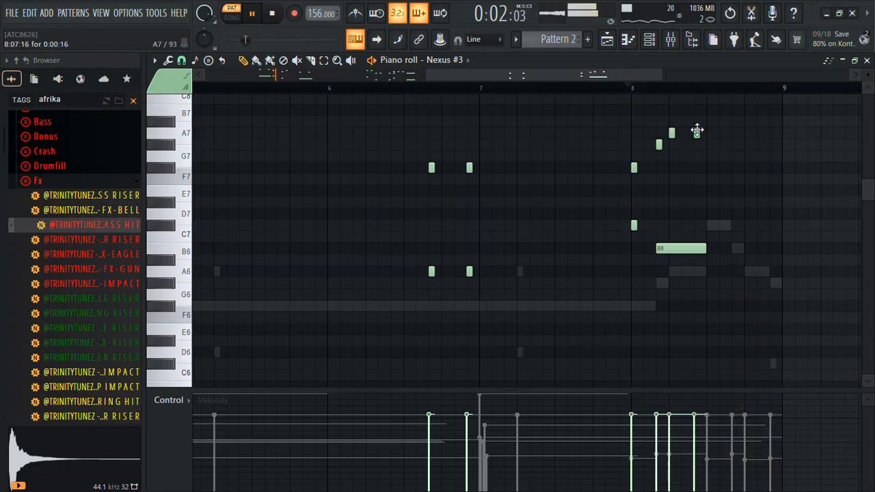
Lower the last two upper notes of bar 8 to F#7 and E7, and return playback to song mode.
{"action": "key", "text": "space"}
{"action": "key", "text": "space"}
{"action": "left_click_drag", "start_coordinate": [697, 141], "coordinate": [697, 170]}
{"action": "key", "text": "space"}
{"action": "key", "text": "space"}
{"action": "left_click_drag", "start_coordinate": [696, 169], "coordinate": [697, 200]}
{"action": "key", "text": "space"}
{"action": "key", "text": "space"}
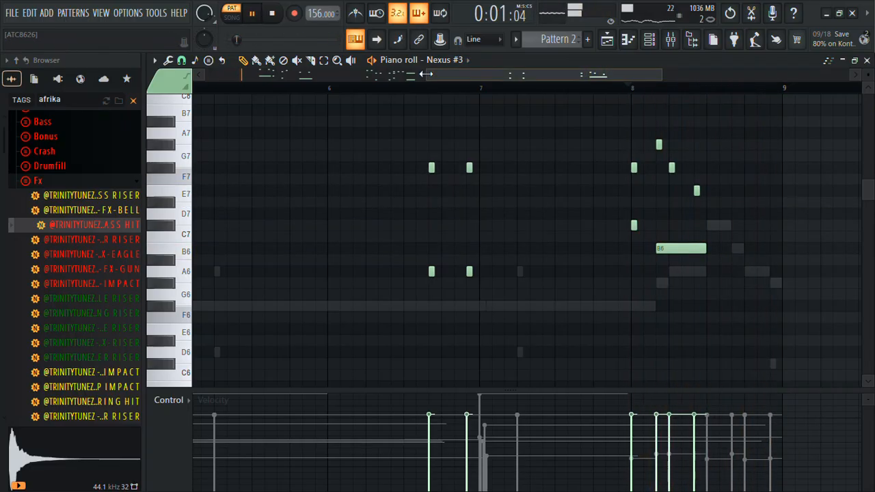
{"action": "left_click_drag", "start_coordinate": [425, 74], "coordinate": [246, 74]}
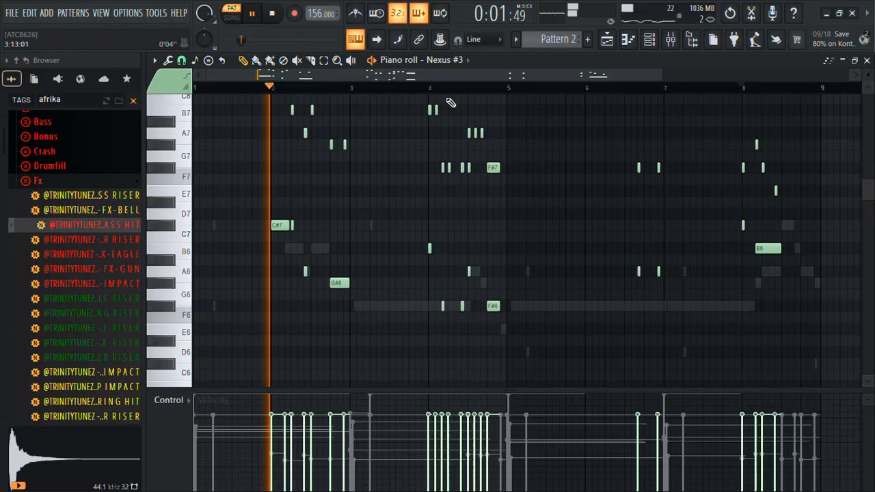
{"action": "left_click", "coordinate": [232, 15]}
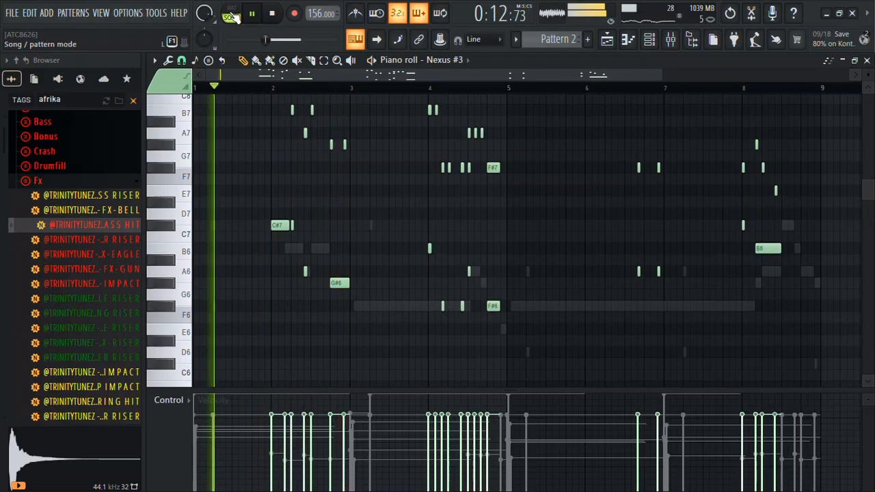
Close the piano roll and replace the expanded Fx folder in the browser with the kit's Vox folder.
{"action": "left_click", "coordinate": [867, 61]}
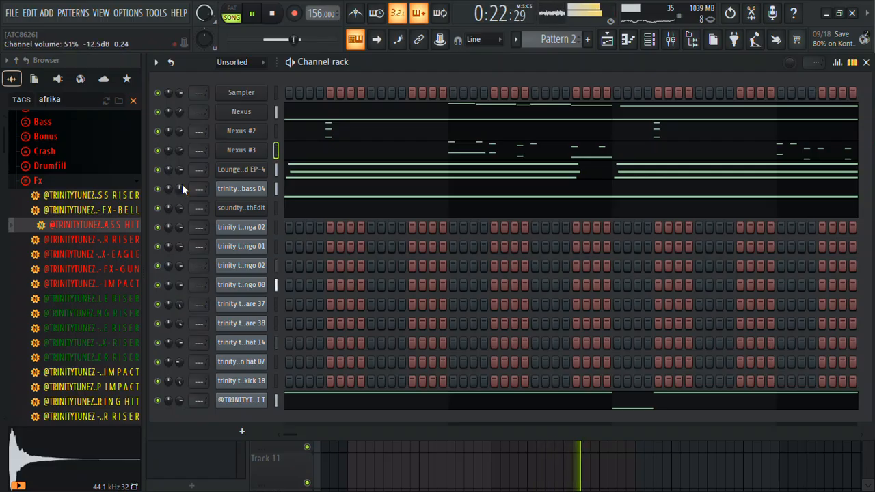
{"action": "left_click", "coordinate": [95, 180]}
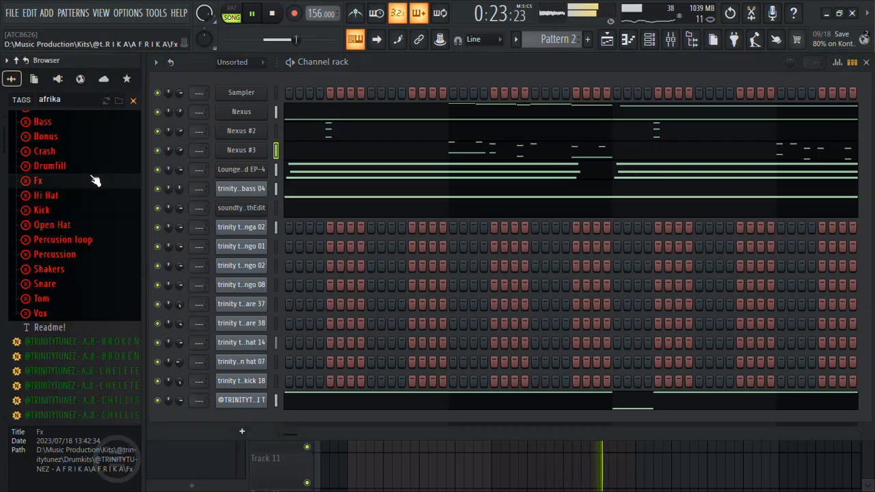
{"action": "left_click", "coordinate": [50, 308]}
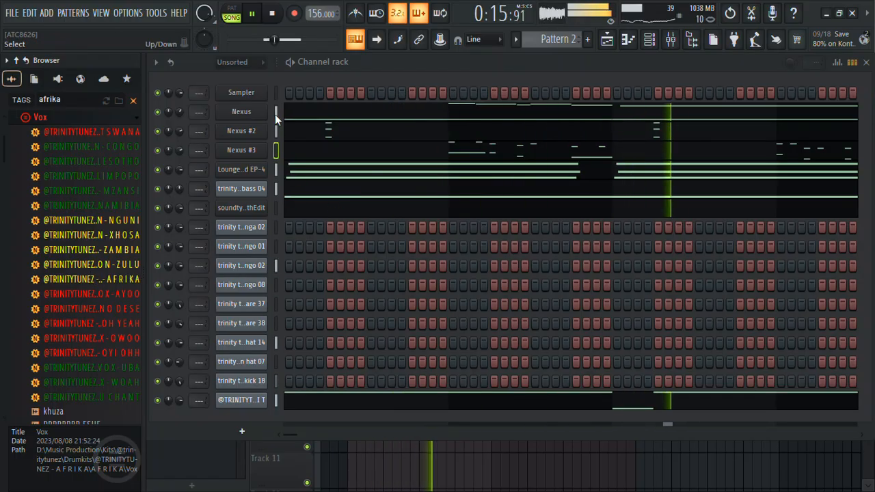
Try transposing all channels from Nexus down to the last one, undo it, and return to Pattern 2.
{"action": "left_click_drag", "start_coordinate": [275, 114], "coordinate": [277, 403]}
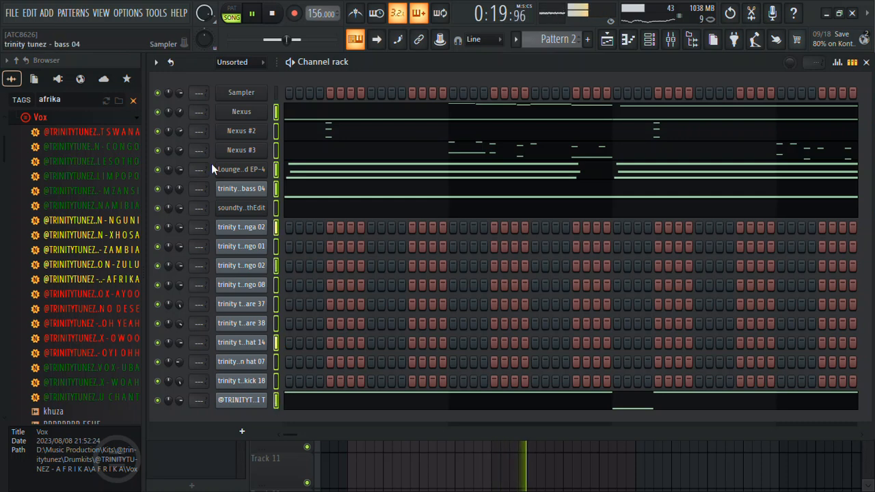
{"action": "left_click", "coordinate": [171, 63]}
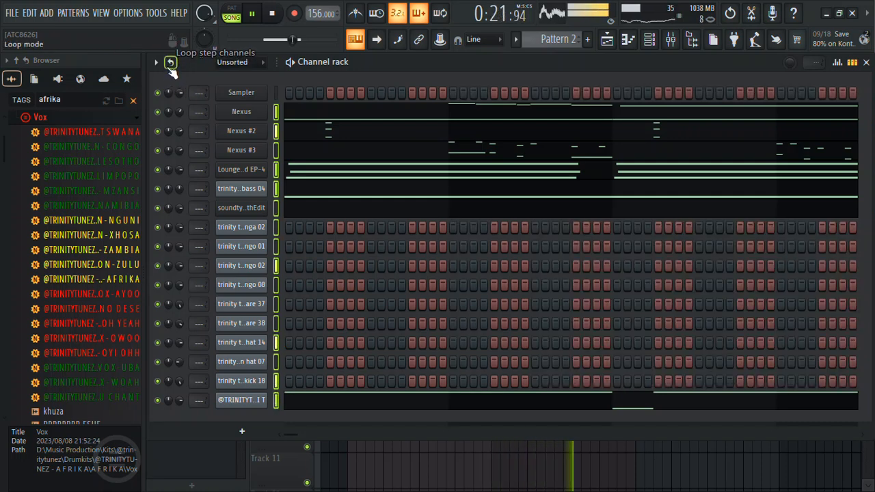
{"action": "left_click", "coordinate": [157, 63]}
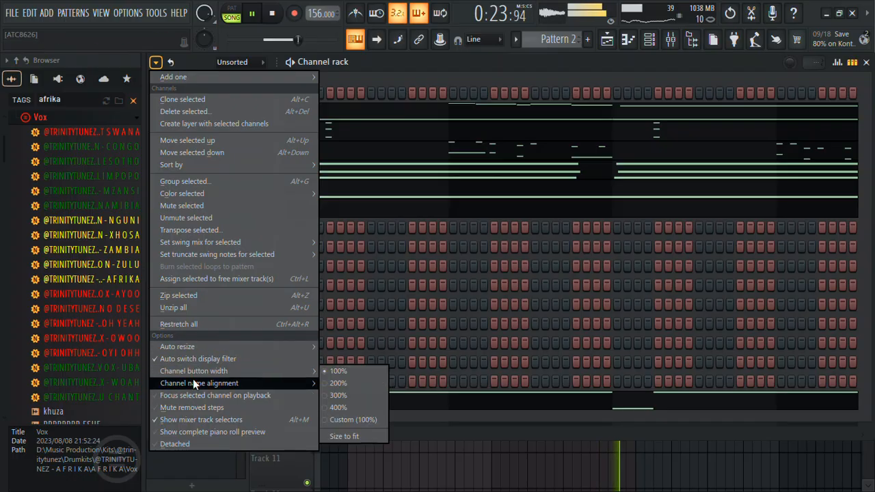
{"action": "left_click", "coordinate": [221, 230]}
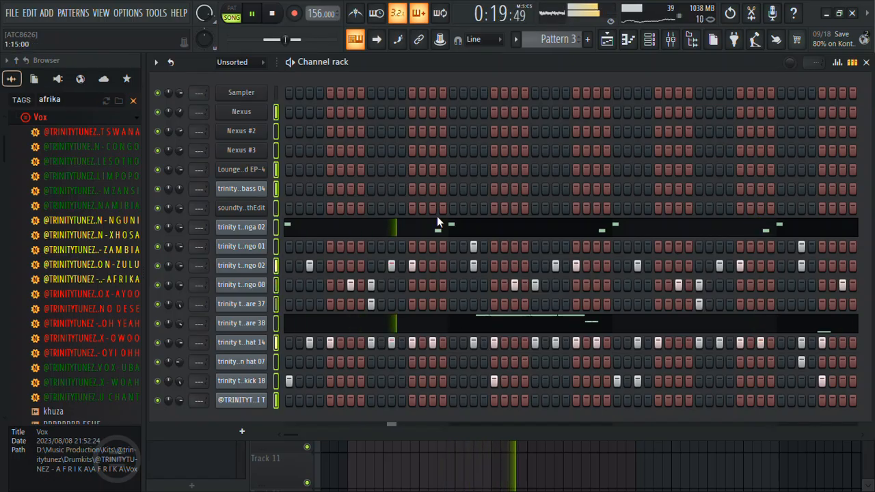
{"action": "key", "text": "ctrl+z"}
{"action": "key", "text": "KP_Subtract"}
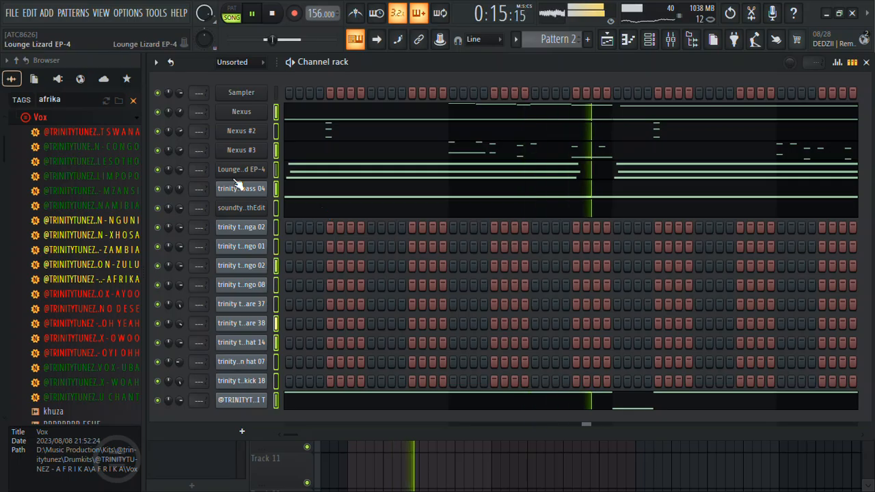
Raise the bass 04 notes an octave to F#6 and D7 and shorten both to two bars.
{"action": "left_click", "coordinate": [311, 193]}
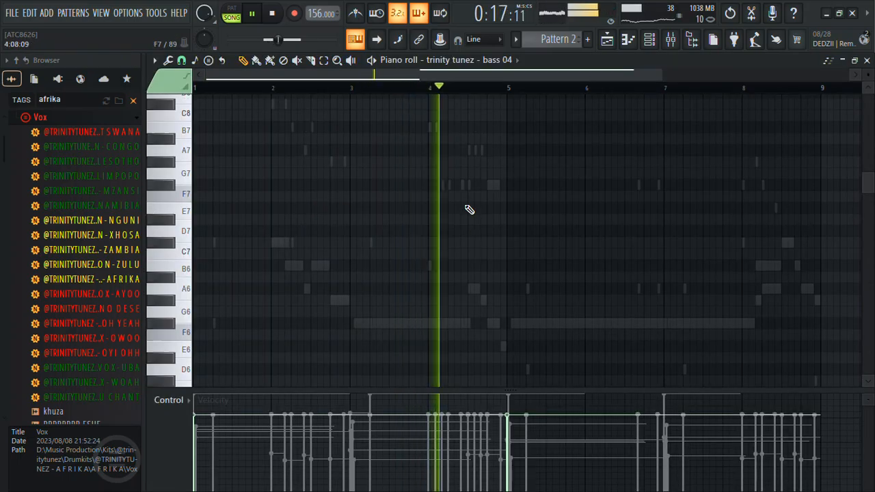
{"action": "scroll", "coordinate": [469, 209], "scroll_direction": "down", "scroll_amount": 10}
{"action": "scroll", "coordinate": [469, 210], "scroll_direction": "up", "scroll_amount": 1}
{"action": "key", "text": "ctrl+Up"}
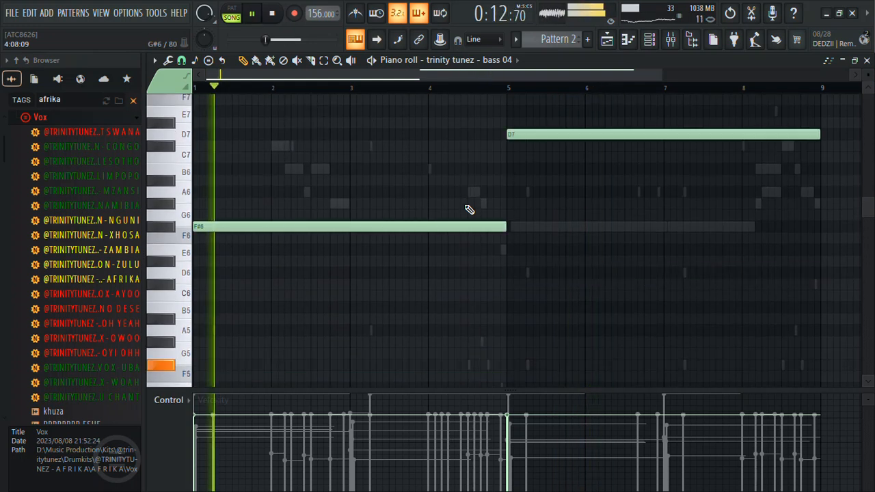
{"action": "left_click_drag", "start_coordinate": [737, 130], "coordinate": [349, 227]}
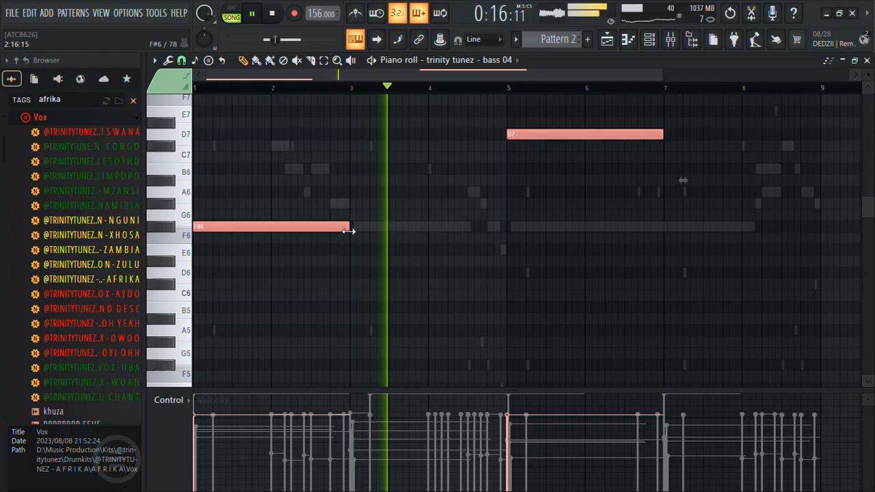
Copy the two bass notes so F#6 also fills bars 3 to 4 and D7 fills bars 7 to 8.
{"action": "key", "text": "ctrl+b"}
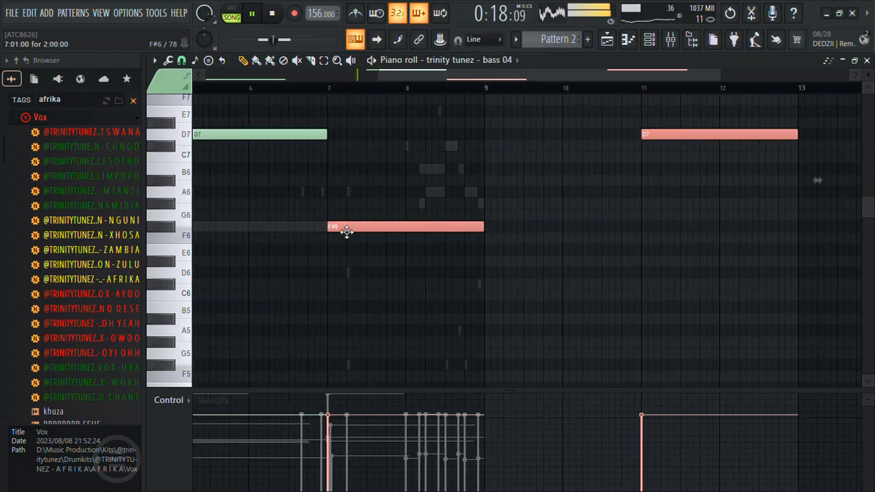
{"action": "key", "text": "ctrl+z"}
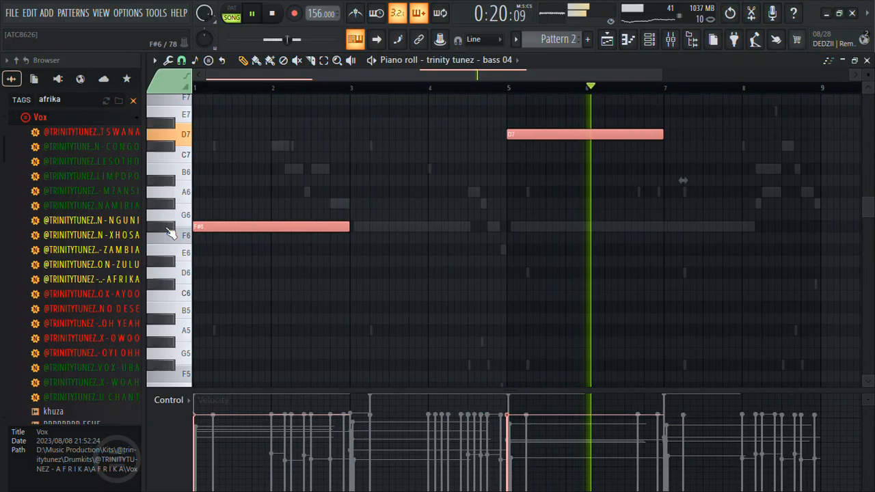
{"action": "left_click_drag", "start_coordinate": [202, 227], "coordinate": [364, 238]}
Set the piano roll's grid snap to Line.
{"action": "left_click", "coordinate": [181, 61]}
{"action": "left_click", "coordinate": [195, 98]}
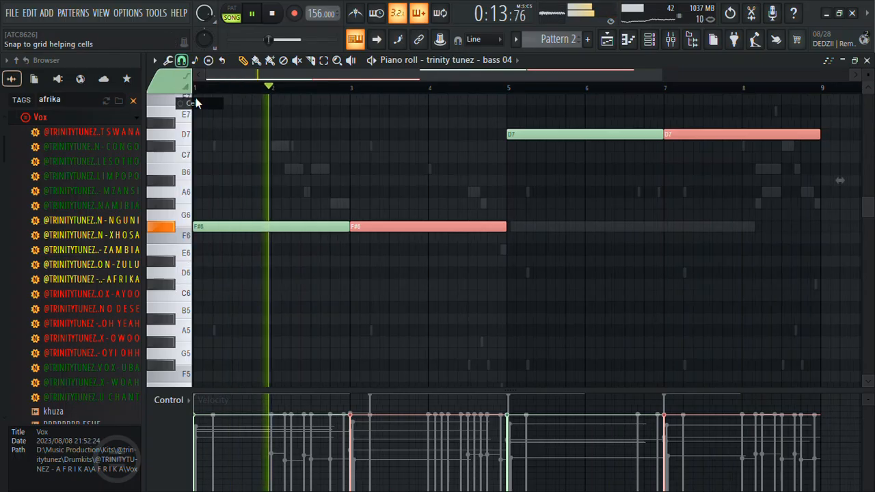
{"action": "left_click", "coordinate": [168, 61]}
{"action": "left_click", "coordinate": [181, 61]}
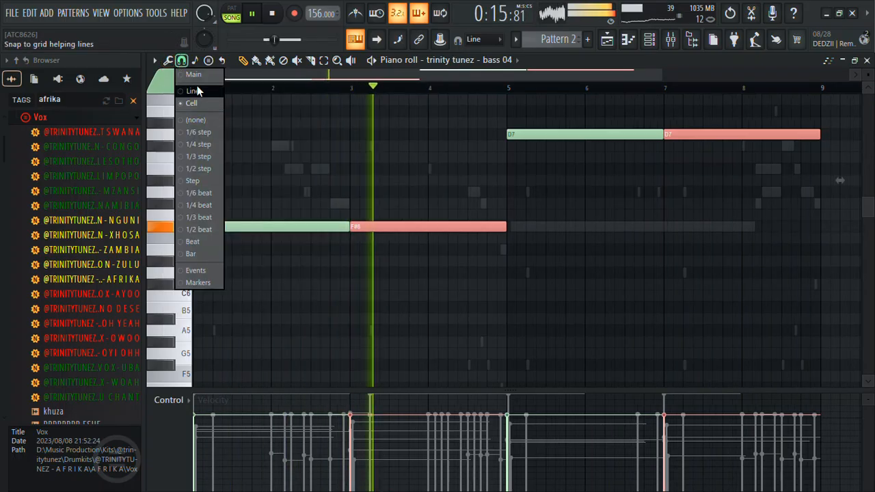
{"action": "left_click", "coordinate": [194, 81]}
Lower all four bass notes two octaves to F#4 and D5, comparing them in playback with the octave above.
{"action": "key", "text": "ctrl+d"}
{"action": "key", "text": "ctrl+Down"}
{"action": "key", "text": "ctrl+Down"}
{"action": "key", "text": "space"}
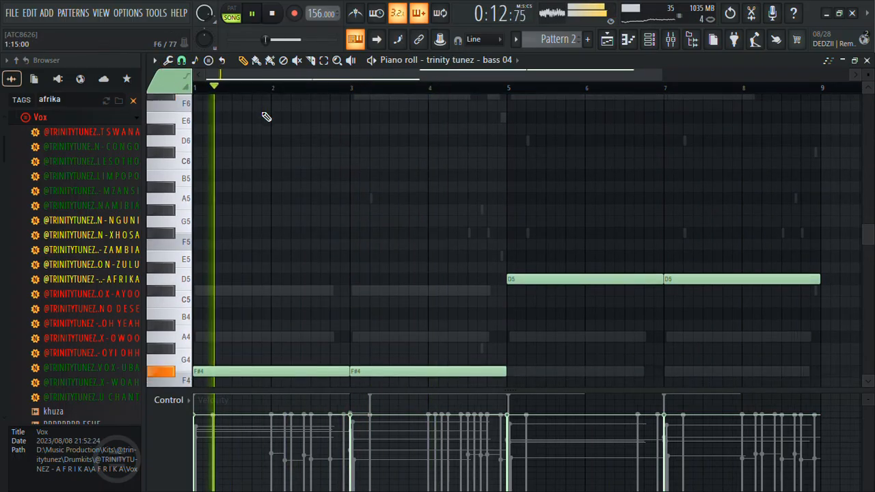
{"action": "key", "text": "ctrl+Up"}
{"action": "key", "text": "ctrl+Down"}
{"action": "key", "text": "space"}
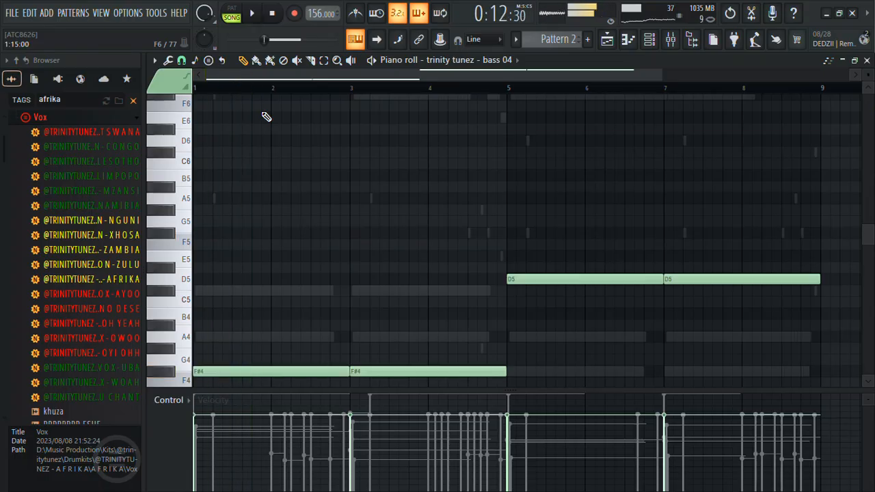
Show the channel rack and raise the bass 04 channel's volume to 57%.
{"action": "left_click", "coordinate": [649, 39]}
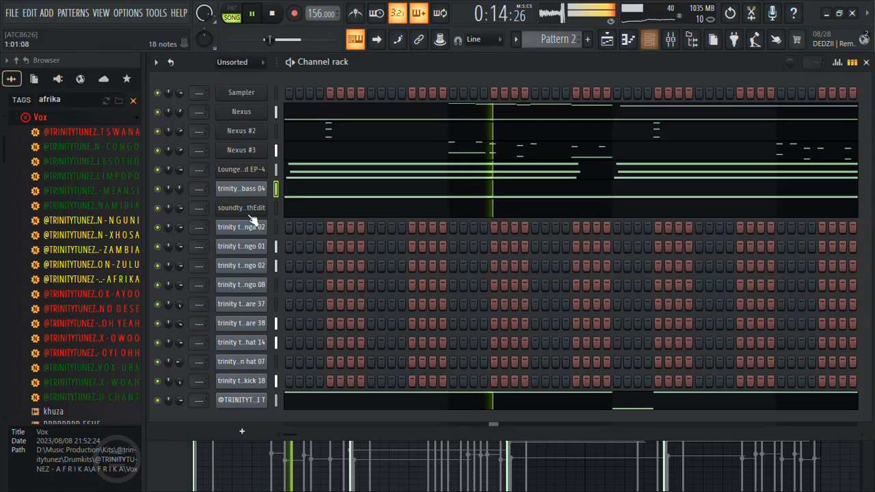
{"action": "scroll", "coordinate": [181, 188], "scroll_direction": "up", "scroll_amount": 3}
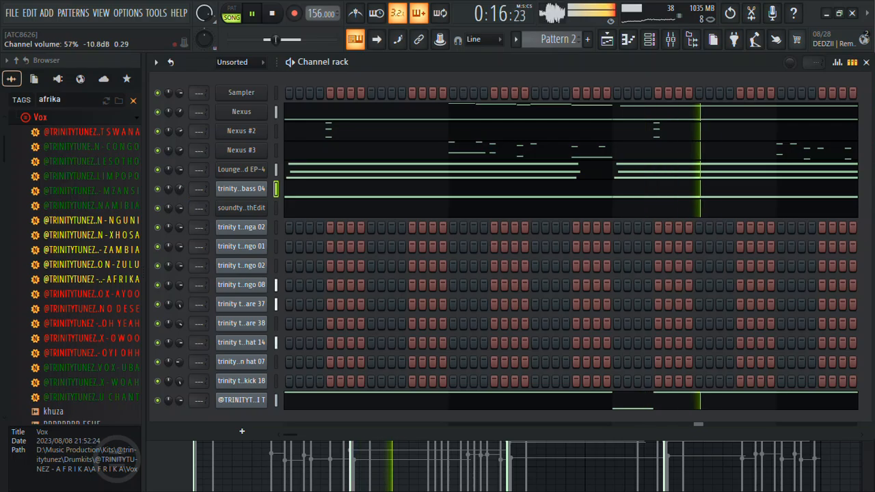
Audition the Afrika vox samples in the browser and open the WOAH sample in a new channel.
{"action": "left_click_drag", "start_coordinate": [123, 175], "coordinate": [97, 282]}
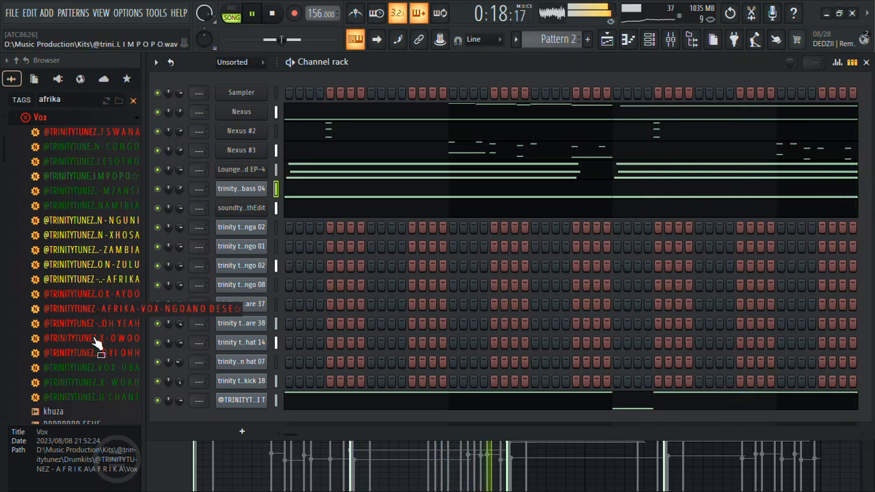
{"action": "right_click", "coordinate": [105, 383]}
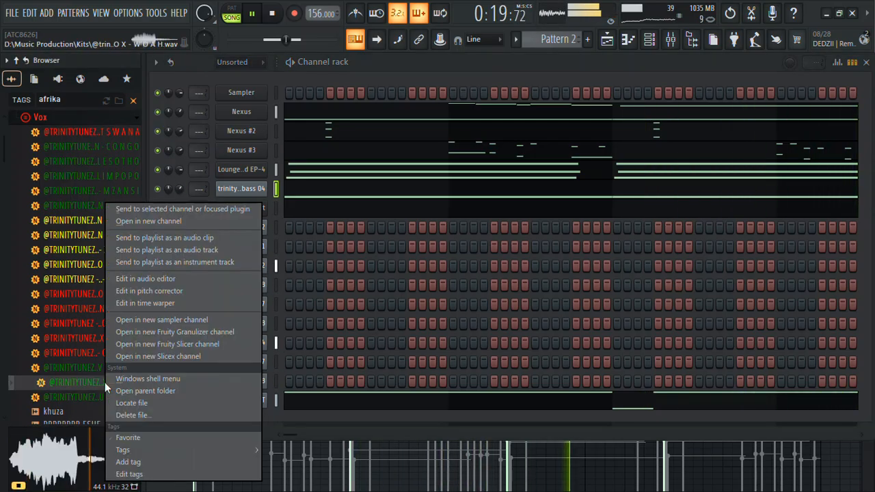
{"action": "left_click", "coordinate": [149, 221]}
Reset the release time of the WOAH channel's volume envelope to its default.
{"action": "left_click", "coordinate": [165, 207]}
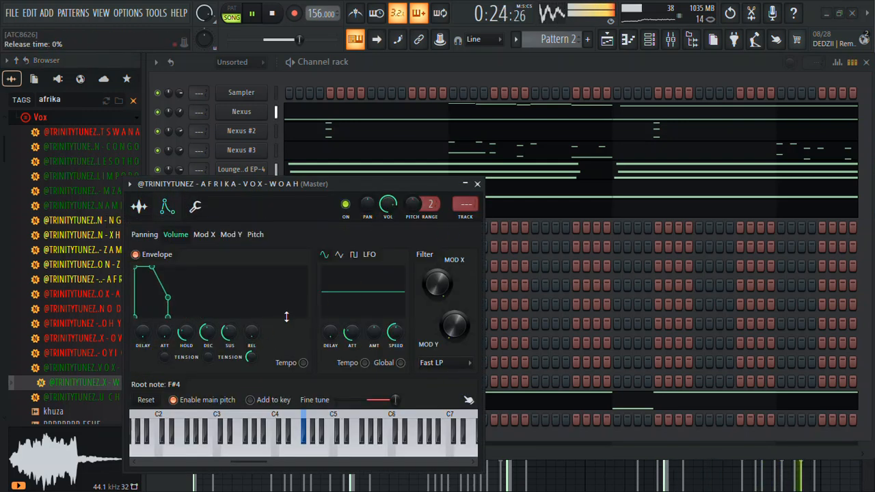
{"action": "right_click", "coordinate": [253, 333]}
{"action": "left_click", "coordinate": [282, 270]}
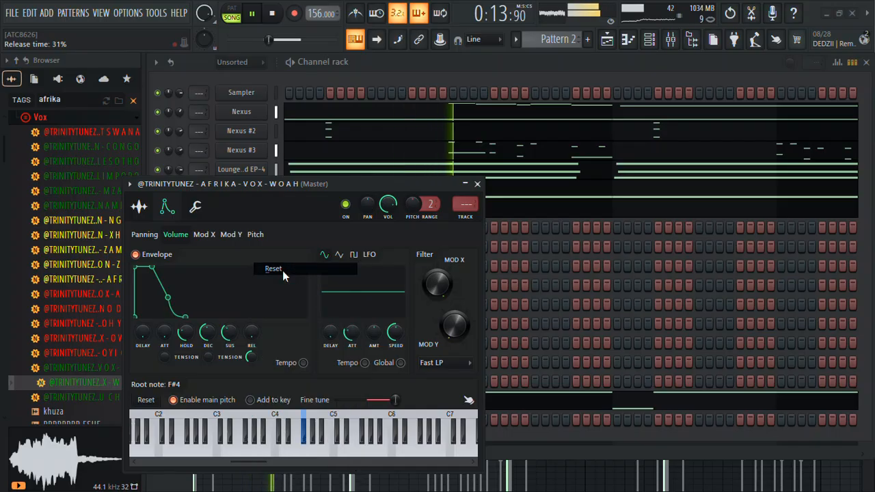
{"action": "left_click", "coordinate": [478, 183]}
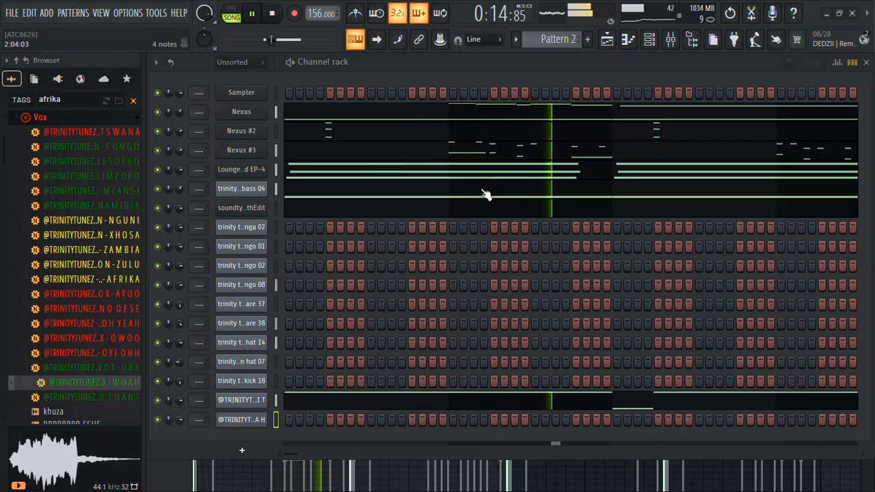
Open the WOAH channel's piano roll in Pattern 3 and place a two-bar A4 note near the start of bar 1.
{"action": "right_click", "coordinate": [248, 421]}
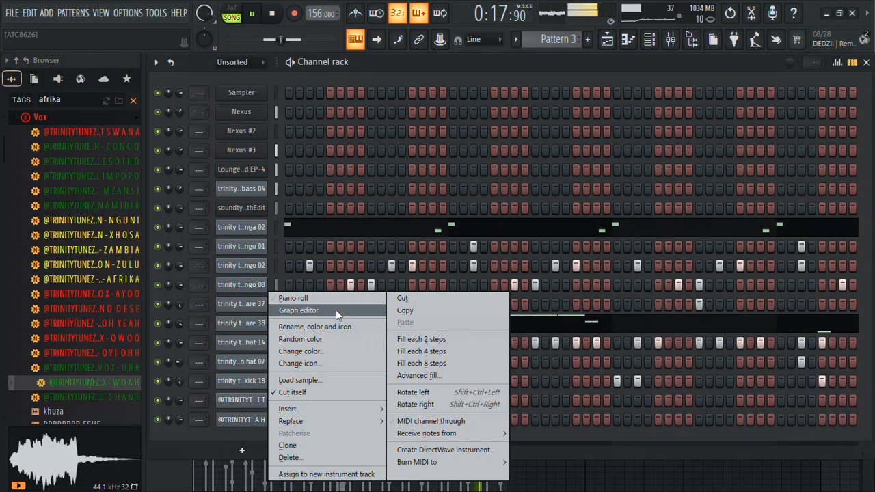
{"action": "left_click", "coordinate": [329, 301]}
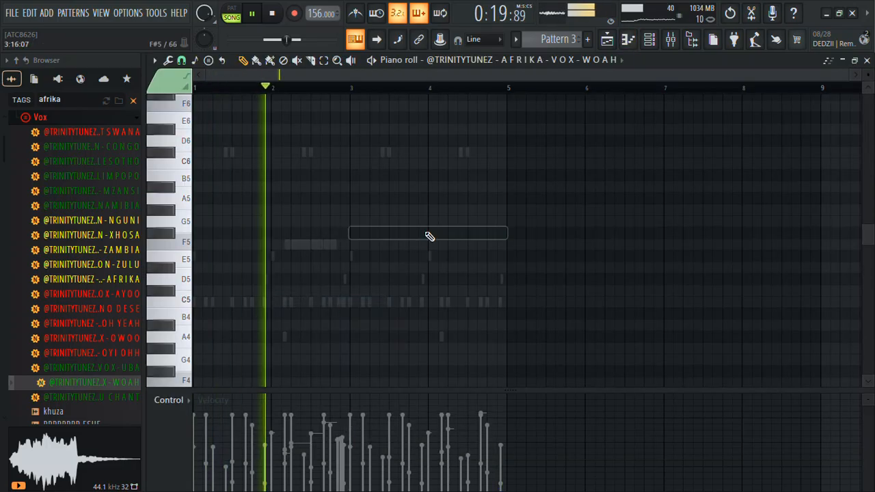
{"action": "scroll", "coordinate": [499, 103], "scroll_direction": "up", "scroll_amount": 3}
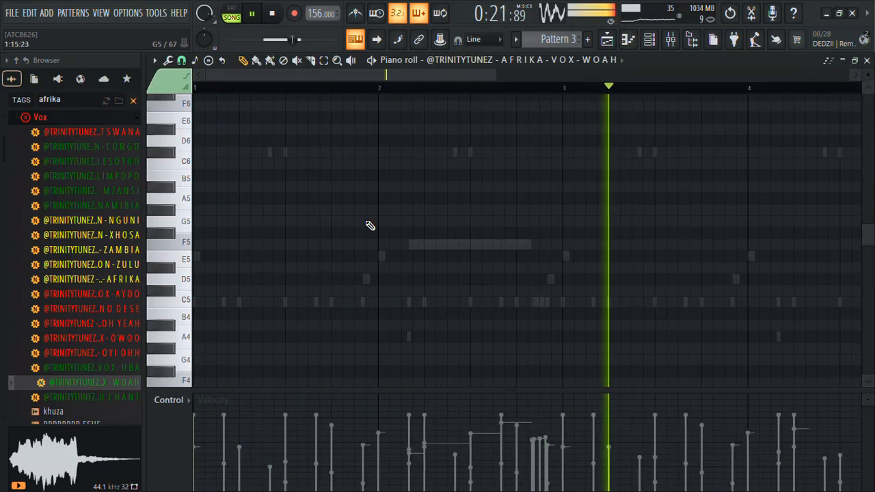
{"action": "left_click_drag", "start_coordinate": [290, 306], "coordinate": [227, 348]}
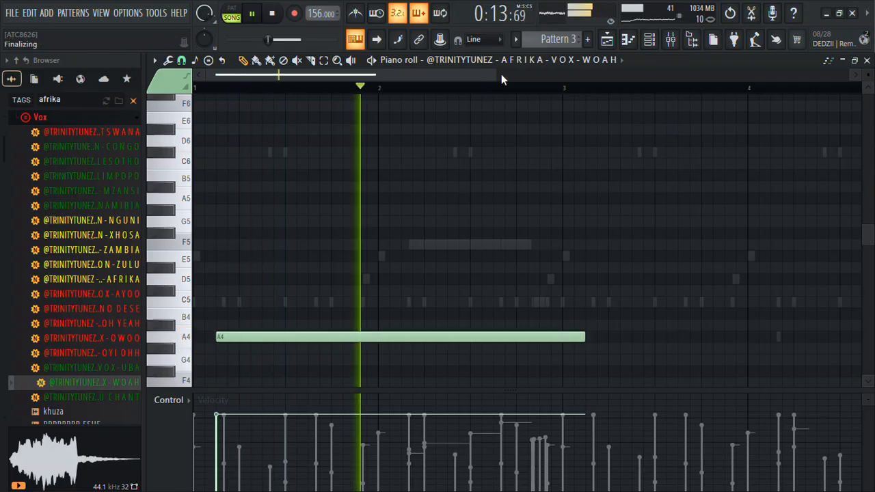
Set the piano roll's grid snap to 1/3 step and move the long A4 note down to E4, starting slightly further right.
{"action": "left_click_drag", "start_coordinate": [502, 75], "coordinate": [381, 108]}
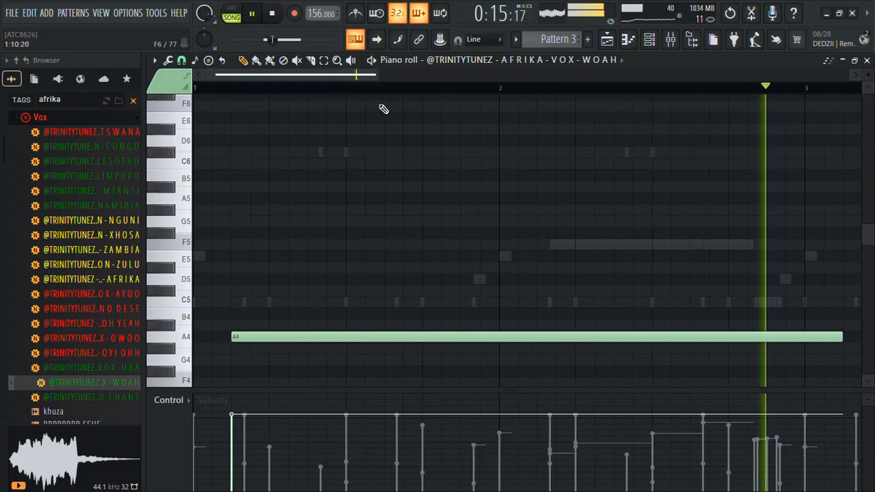
{"action": "left_click", "coordinate": [182, 60]}
{"action": "left_click", "coordinate": [199, 157]}
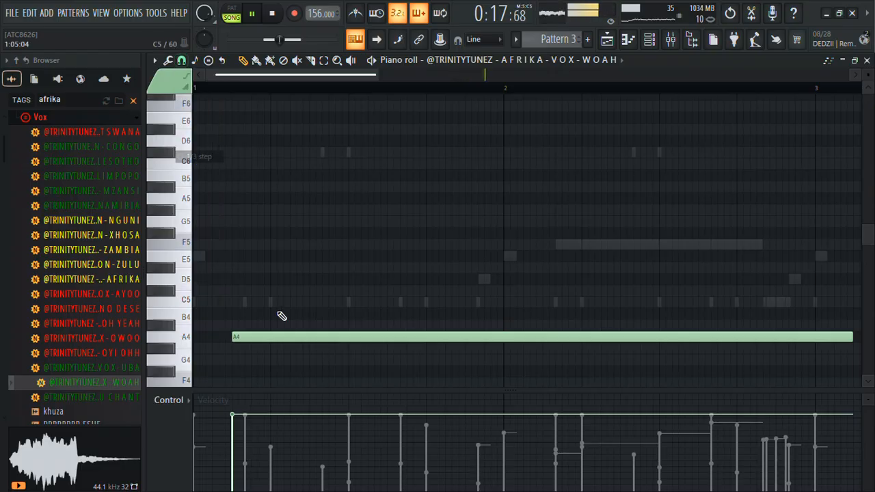
{"action": "left_click_drag", "start_coordinate": [266, 335], "coordinate": [273, 384]}
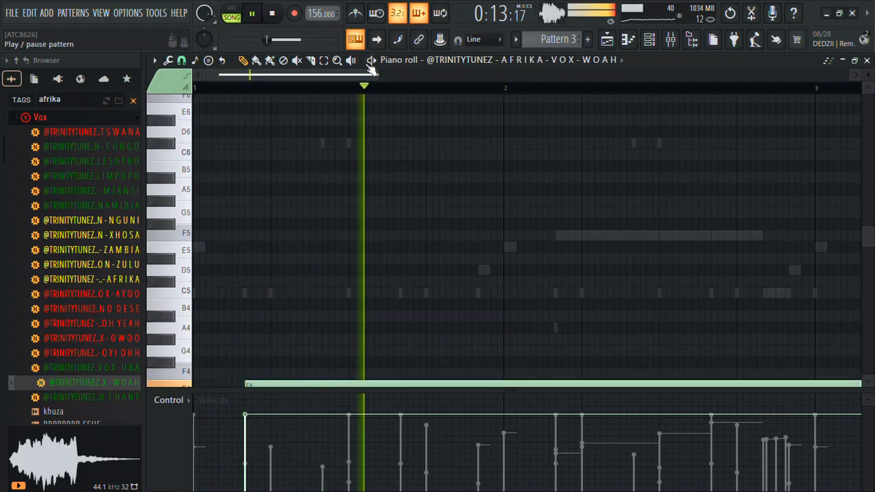
Try the vocal note an octave lower and an octave higher in playback, then return it to E4.
{"action": "key", "text": "ctrl+Down"}
{"action": "key", "text": "ctrl+Up"}
{"action": "key", "text": "ctrl+Up"}
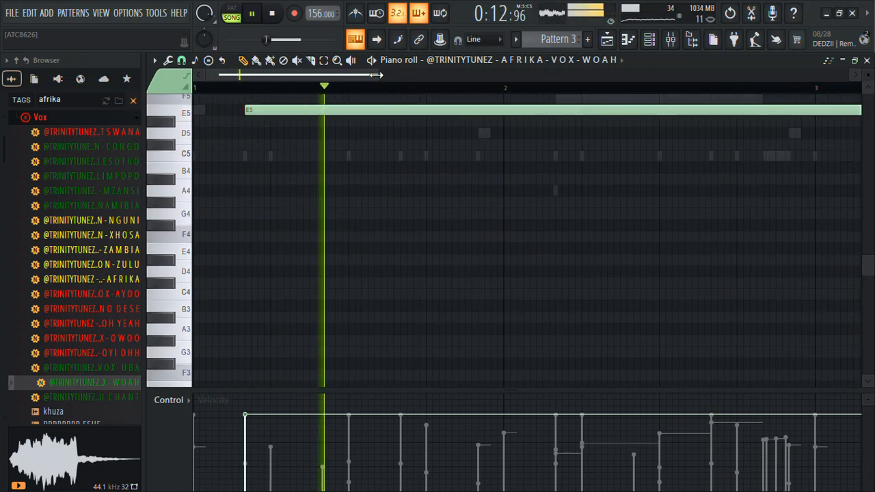
{"action": "scroll", "coordinate": [645, 137], "scroll_direction": "down", "scroll_amount": 2}
{"action": "key", "text": "ctrl+Down"}
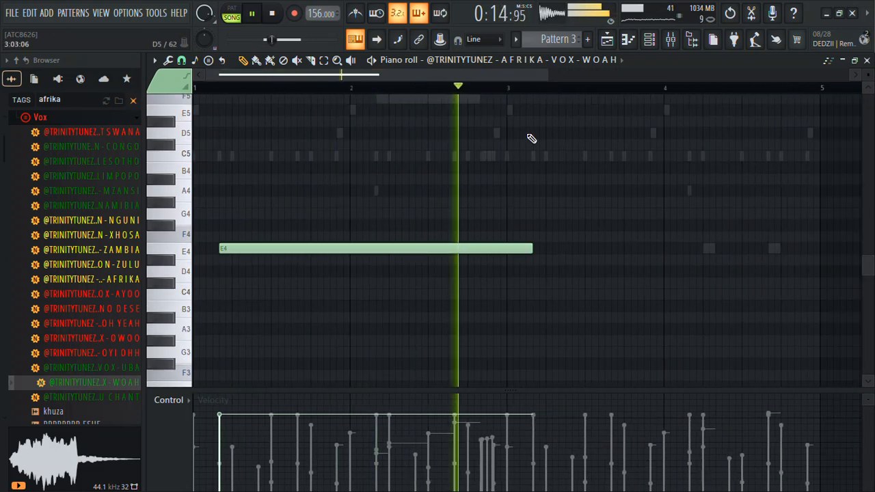
Shorten the E4 vocal note to a length of 0:05:08 so it ends at 1:09:00.
{"action": "left_click_drag", "start_coordinate": [532, 248], "coordinate": [230, 254]}
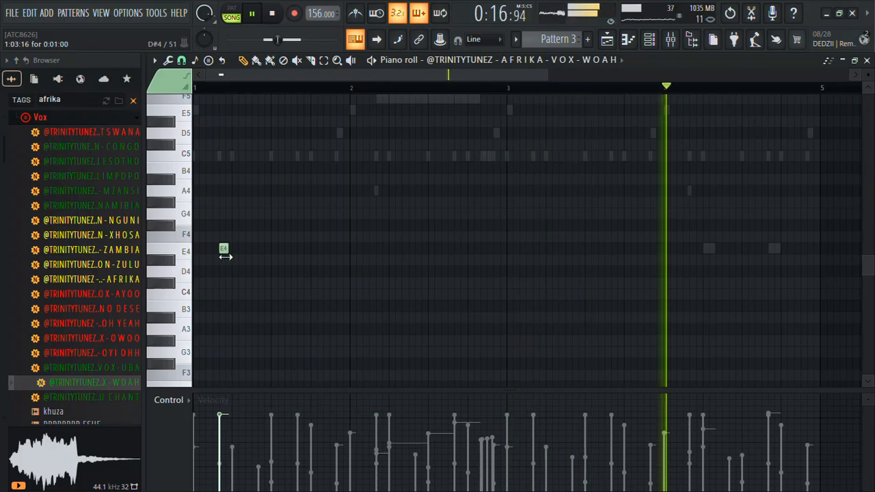
{"action": "left_click", "coordinate": [512, 90]}
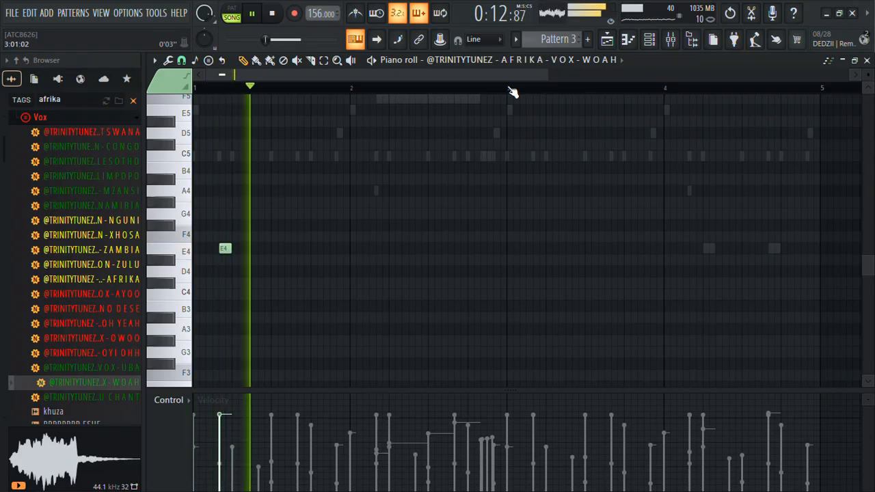
{"action": "left_click_drag", "start_coordinate": [229, 249], "coordinate": [272, 250]}
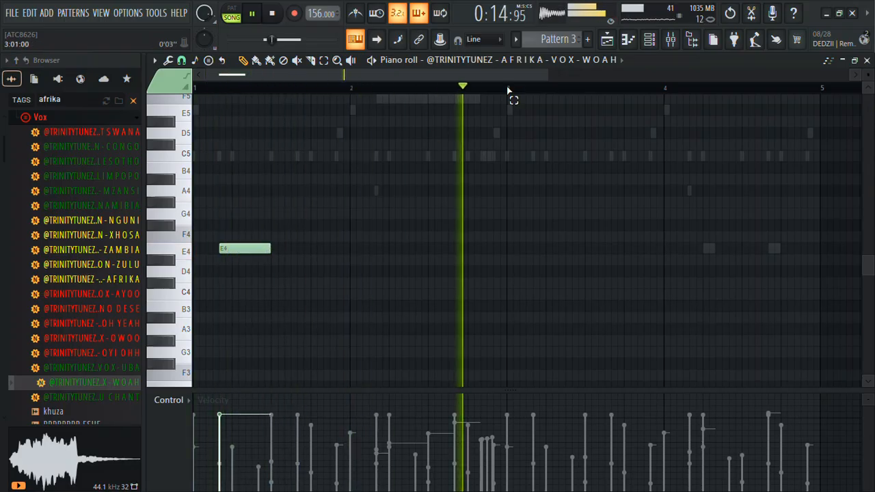
{"action": "left_click_drag", "start_coordinate": [508, 90], "coordinate": [198, 89]}
{"action": "key", "text": "ctrl+s"}
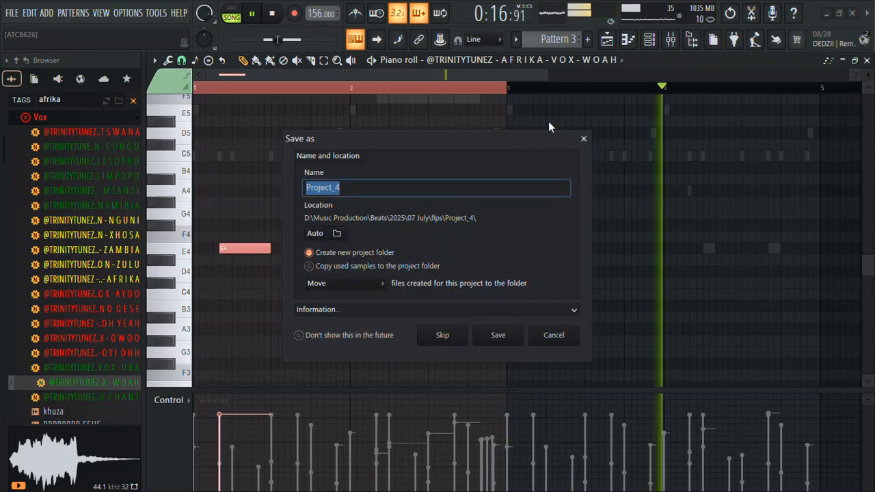
{"action": "left_click", "coordinate": [584, 138]}
{"action": "key", "text": "ctrl+d"}
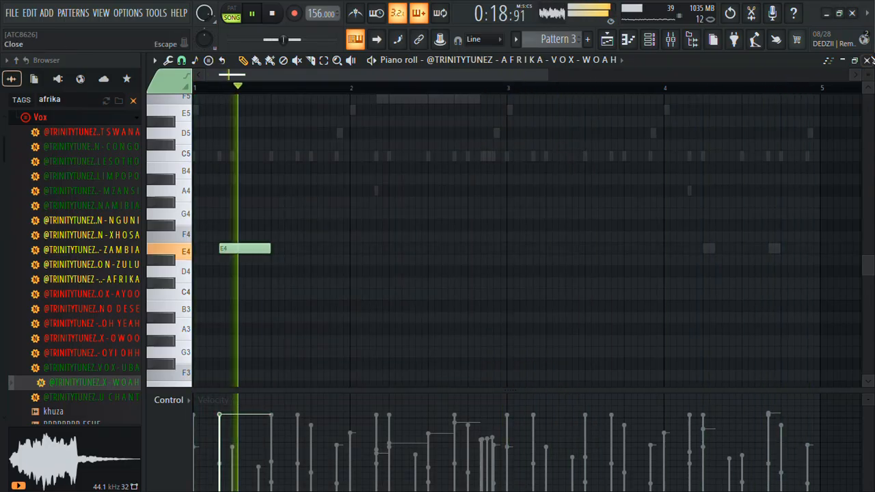
Return to the channel rack and audition the OYI OHH, OWOO and OOH YEAH vox samples from the browser.
{"action": "key", "text": "F6"}
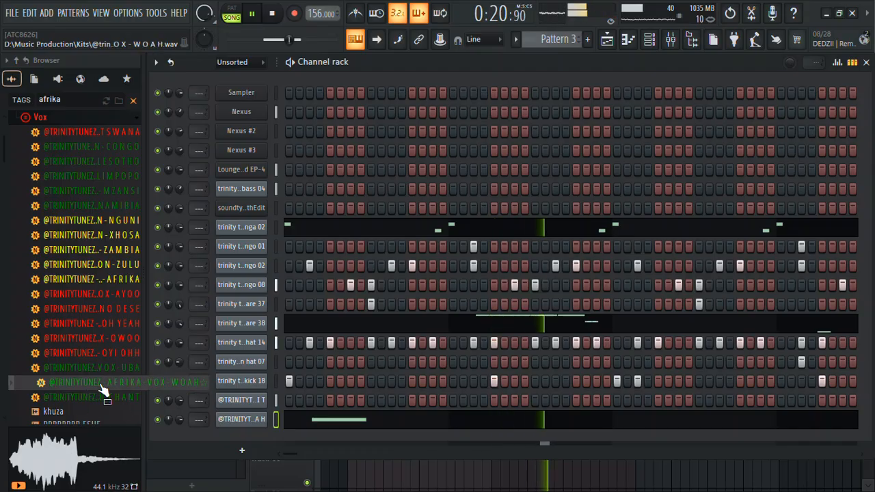
{"action": "left_click", "coordinate": [128, 354]}
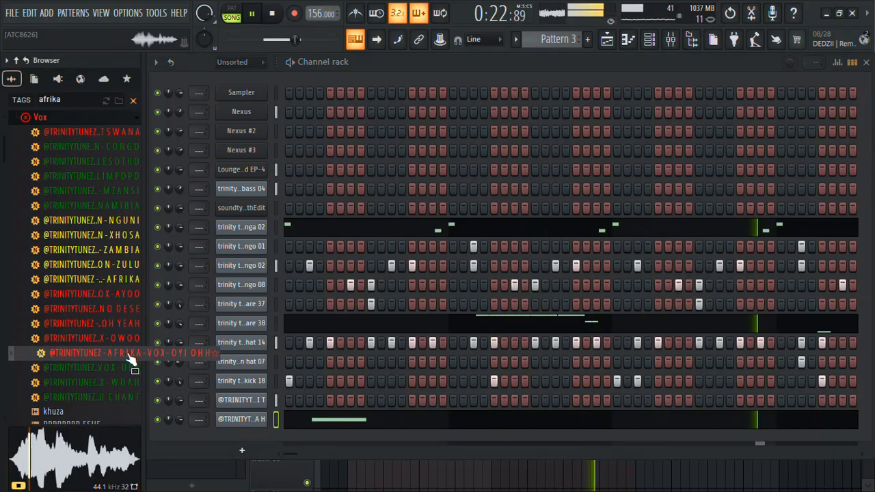
{"action": "left_click", "coordinate": [124, 343]}
{"action": "left_click", "coordinate": [128, 324]}
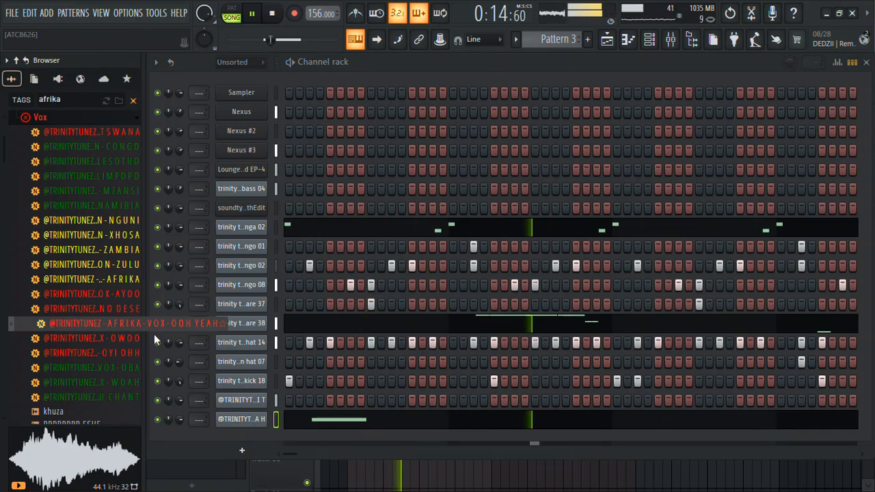
Reset the time-stretching pitch of the WOAH channel's sample.
{"action": "left_click", "coordinate": [243, 420]}
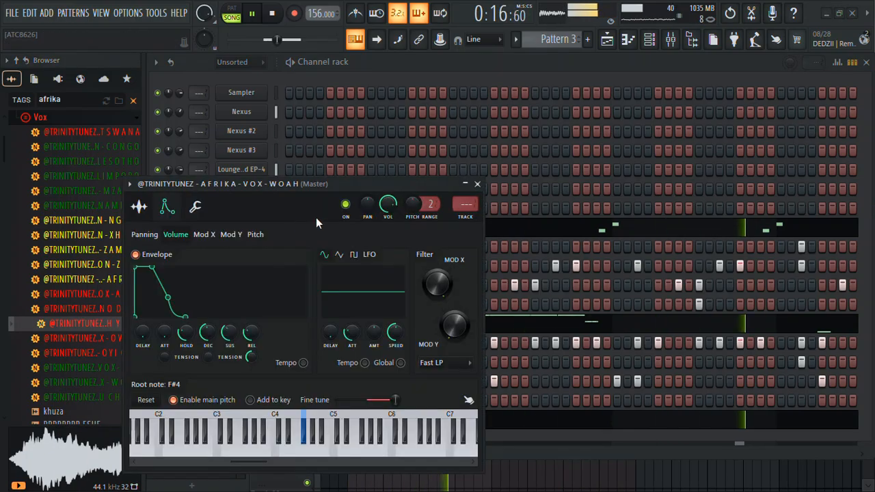
{"action": "left_click", "coordinate": [141, 206]}
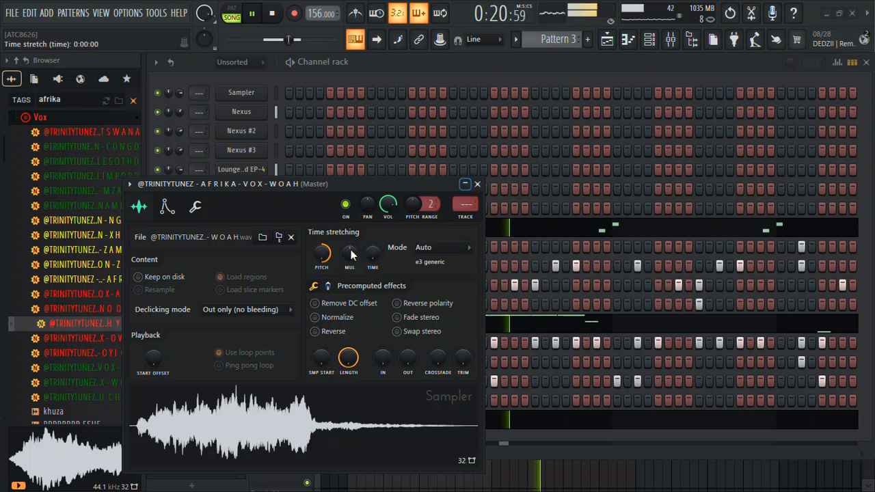
{"action": "left_click", "coordinate": [331, 261]}
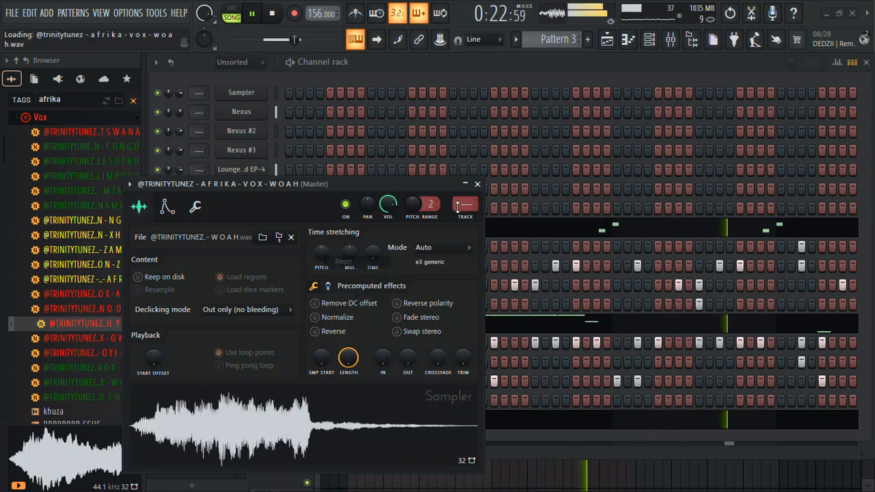
{"action": "left_click", "coordinate": [478, 183]}
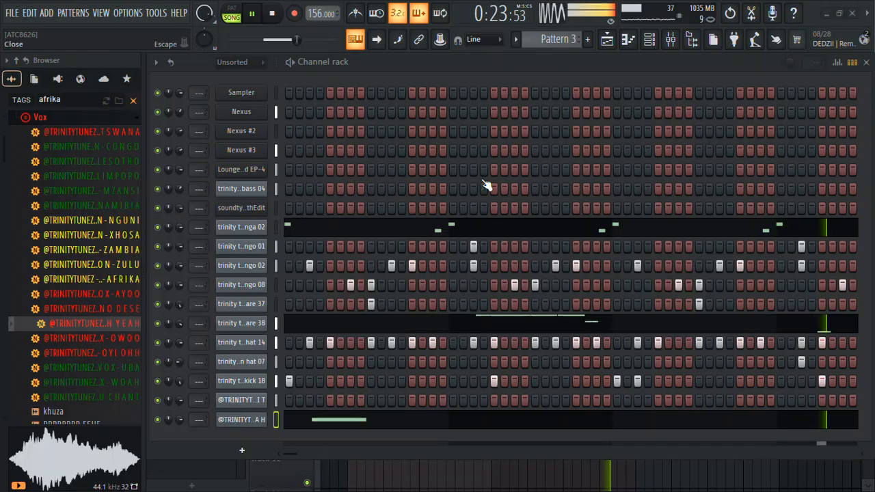
Add a B4 note 0:04:00 long at 1:09:00 and cut the E4 note to a very short hit at 59% velocity.
{"action": "left_click", "coordinate": [389, 421]}
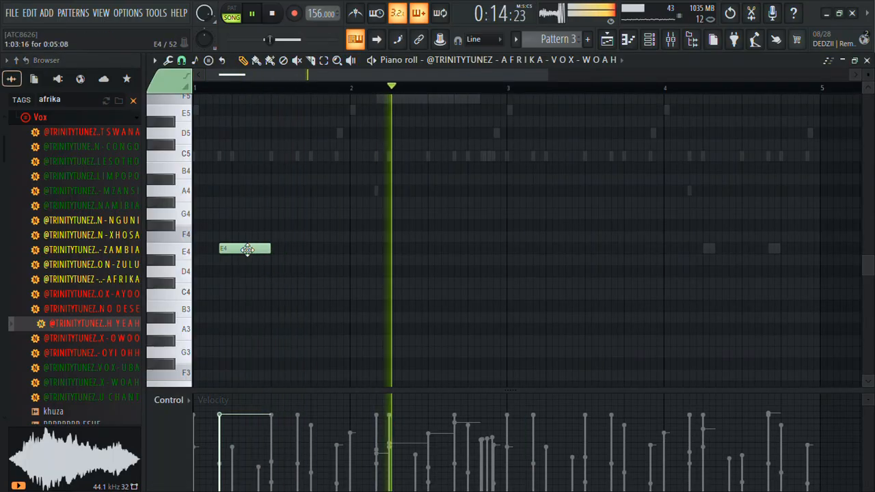
{"action": "left_click", "coordinate": [272, 157]}
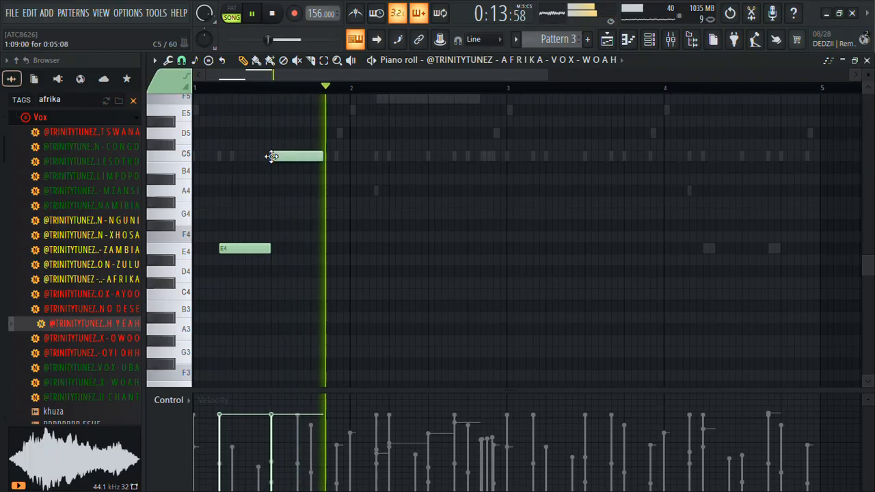
{"action": "left_click_drag", "start_coordinate": [272, 157], "coordinate": [308, 173]}
{"action": "left_click_drag", "start_coordinate": [270, 247], "coordinate": [224, 254]}
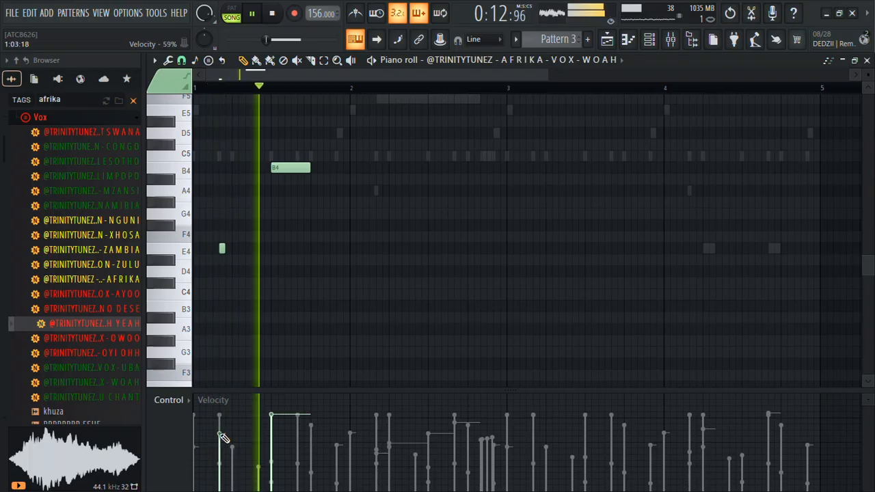
Add a second B4 note 0:04:00 long in bar 3 and position it at 3:09:00.
{"action": "left_click", "coordinate": [546, 169]}
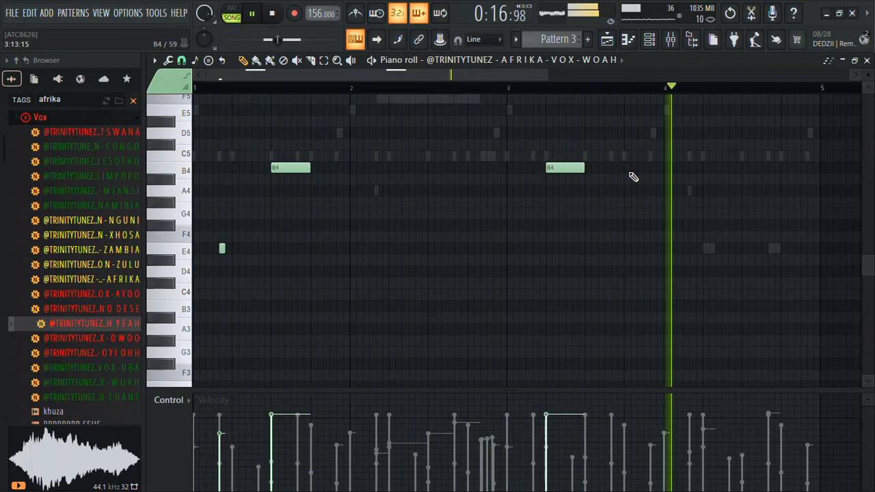
{"action": "mouse_move", "coordinate": [564, 167]}
{"action": "left_mouse_down"}
{"action": "mouse_move", "coordinate": [604, 166]}
{"action": "mouse_move", "coordinate": [563, 168]}
{"action": "left_mouse_up"}
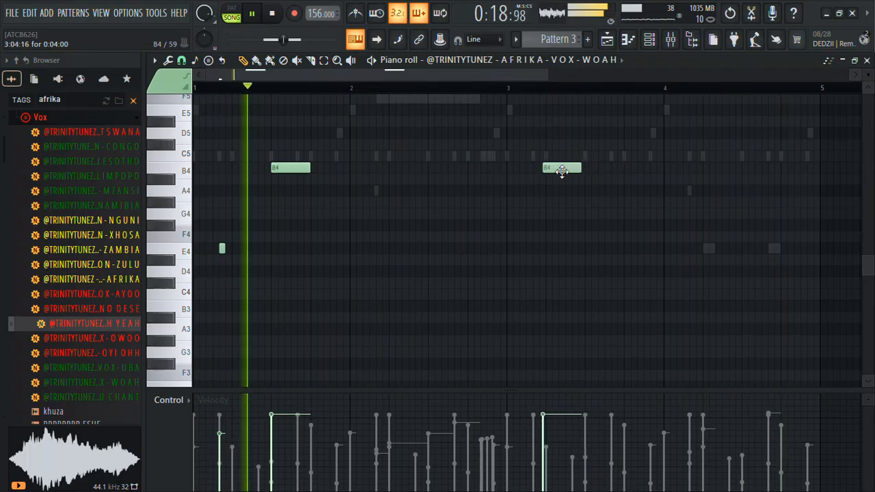
{"action": "left_click", "coordinate": [867, 61]}
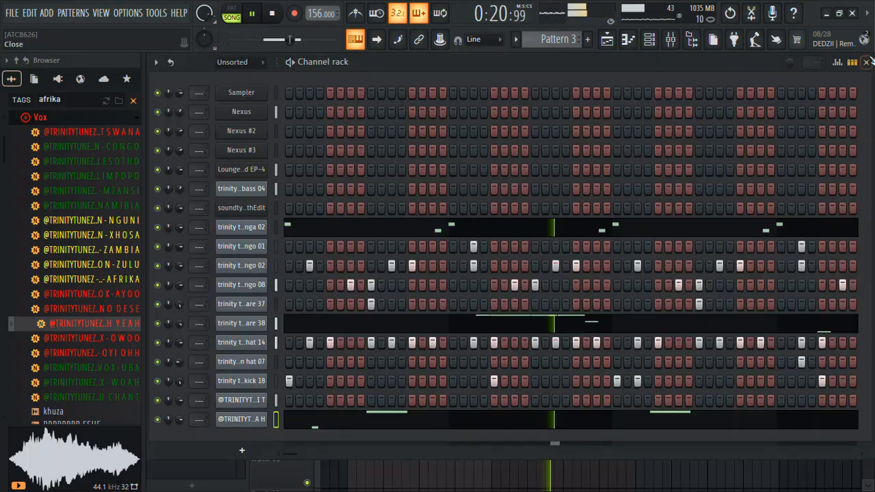
{"action": "left_click", "coordinate": [342, 419]}
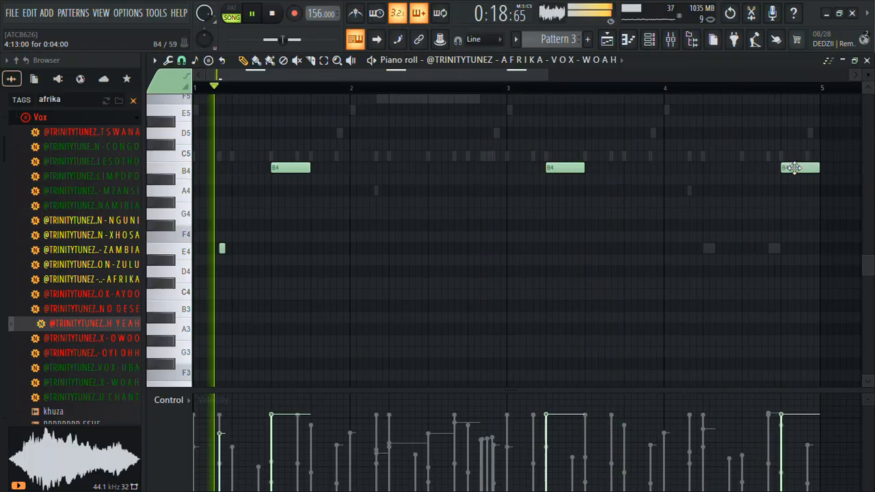
{"action": "left_click_drag", "start_coordinate": [580, 164], "coordinate": [614, 168]}
{"action": "left_click", "coordinate": [868, 60]}
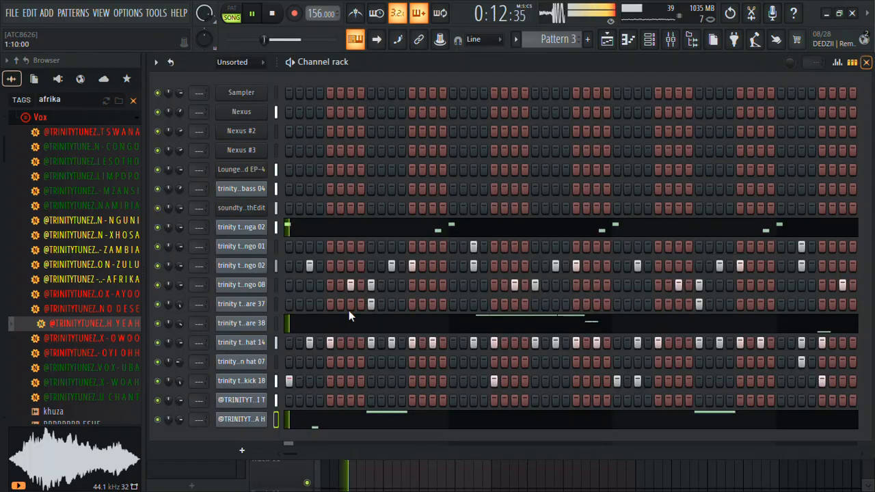
Load the OOH YEAH vox sample into a new channel and open that channel's piano roll.
{"action": "right_click", "coordinate": [130, 325]}
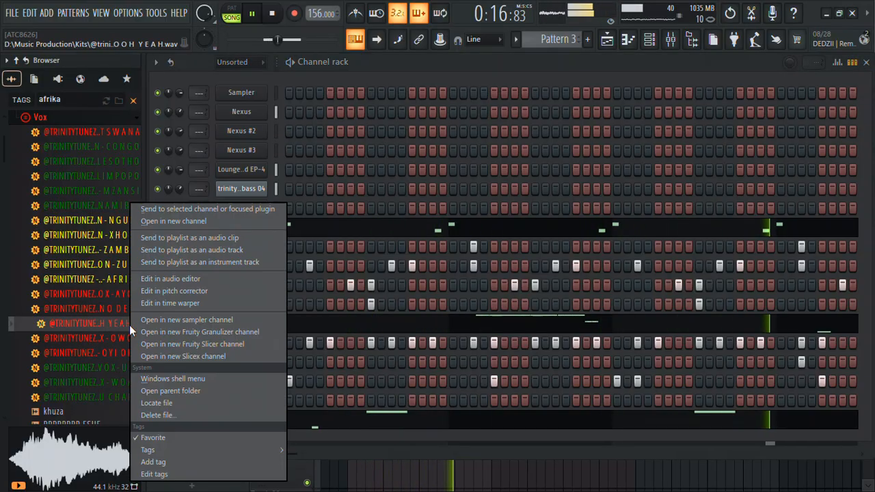
{"action": "left_click", "coordinate": [181, 222]}
{"action": "right_click", "coordinate": [256, 445]}
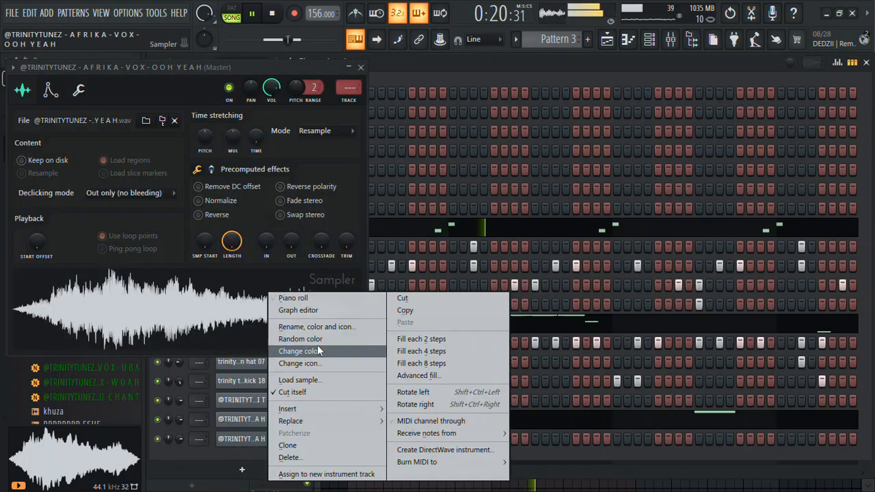
{"action": "left_click", "coordinate": [294, 299]}
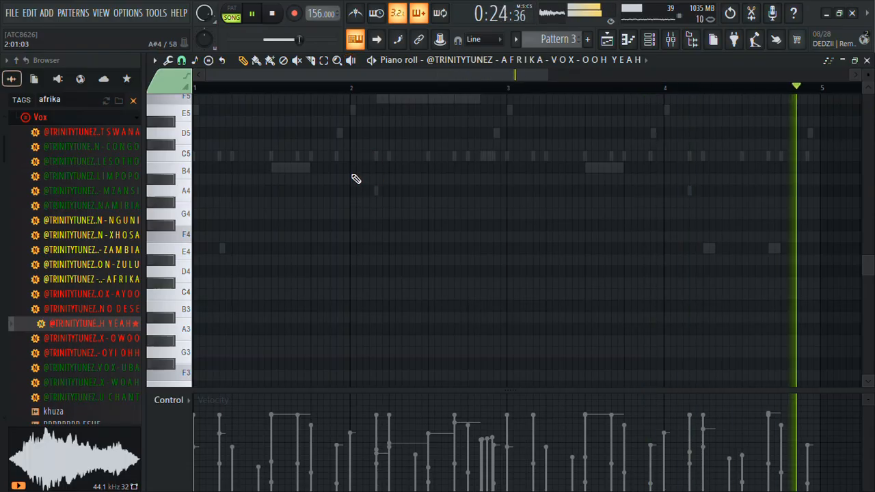
Add two 0:04:00 notes, one on C5 at 2:01:00 and one on F#4 at 4:09:08.
{"action": "left_click", "coordinate": [349, 169]}
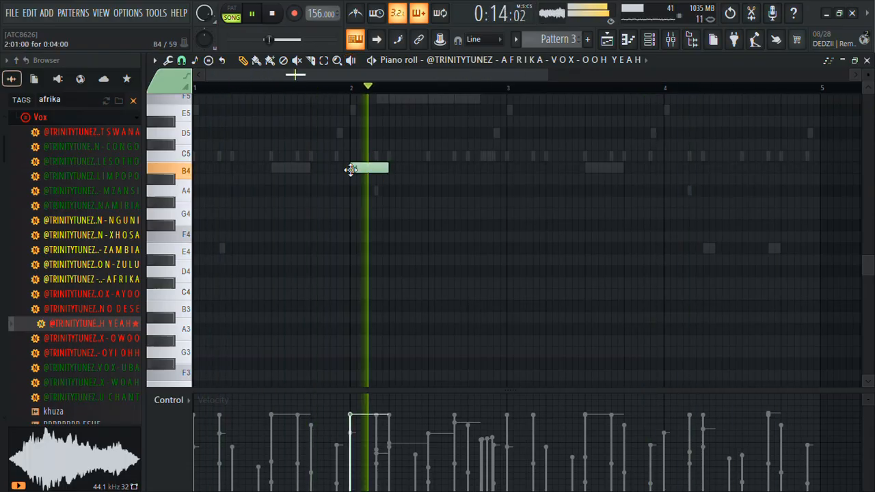
{"action": "left_click", "coordinate": [743, 249]}
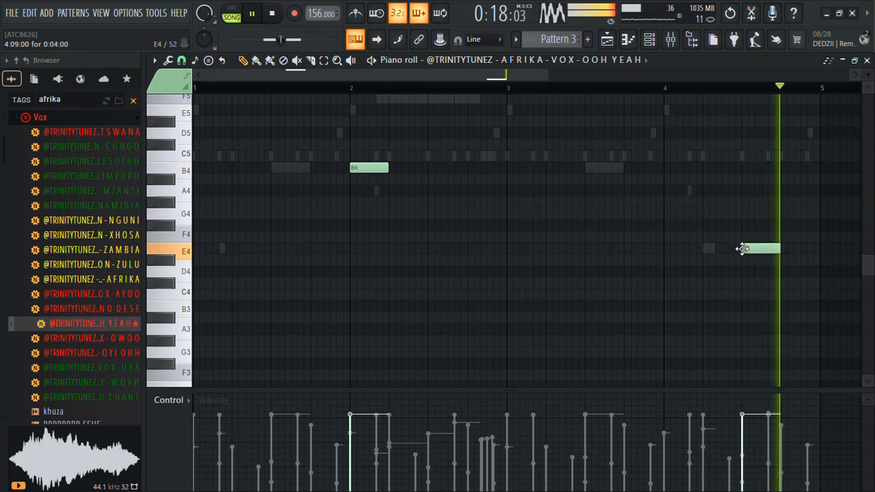
{"action": "left_click_drag", "start_coordinate": [744, 249], "coordinate": [743, 226]}
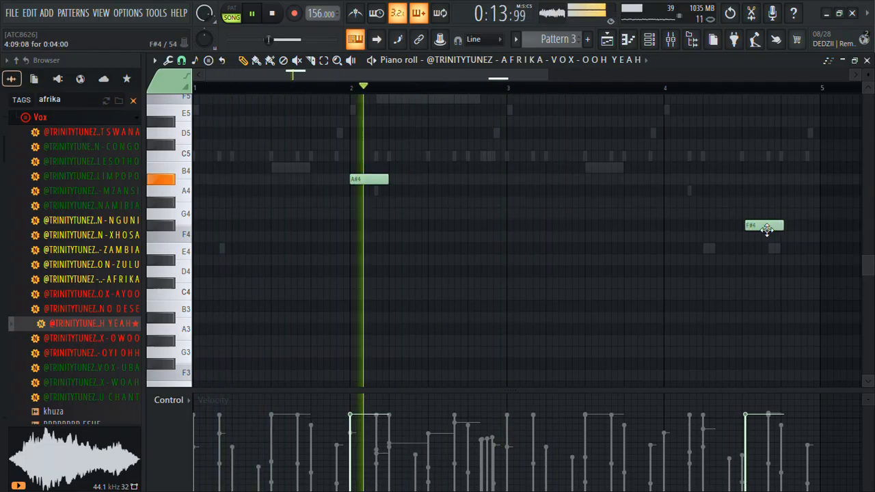
{"action": "left_click_drag", "start_coordinate": [372, 156], "coordinate": [372, 155]}
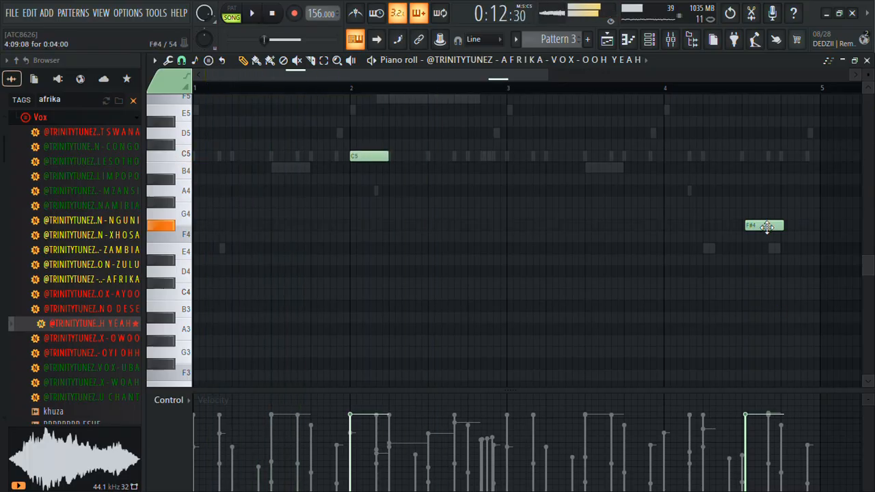
Lower the time-stretching pitch of the OOH YEAH channel's sample to -100 cents.
{"action": "left_click", "coordinate": [649, 39]}
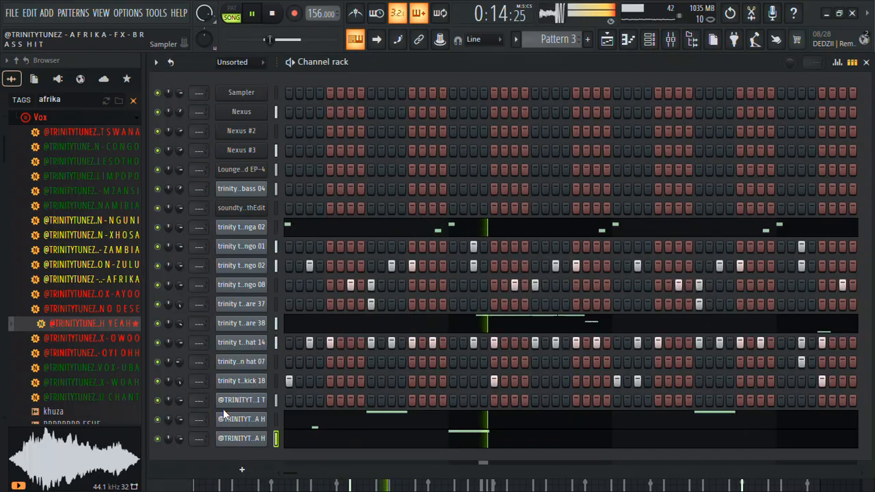
{"action": "left_click", "coordinate": [239, 439]}
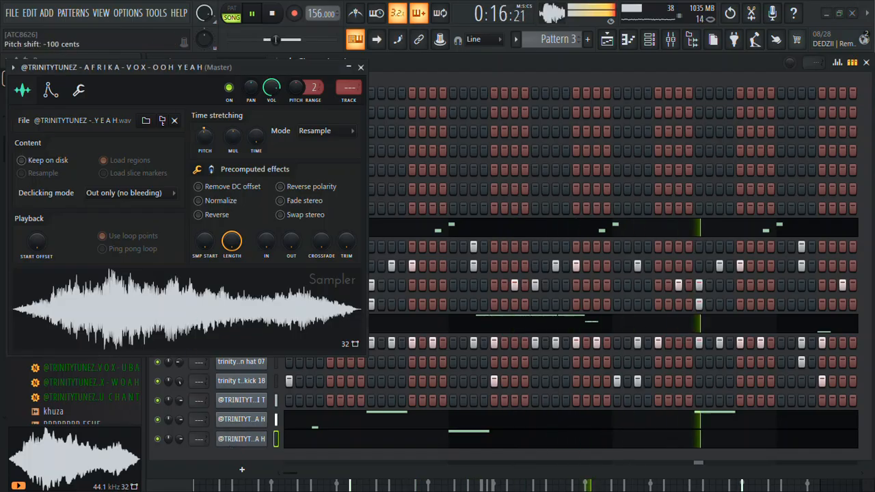
{"action": "left_click_drag", "start_coordinate": [197, 136], "coordinate": [197, 136]}
Replace the bar 4 F#4 note with two short 0:01:08 E4 notes, the first at 4:09:00.
{"action": "left_click", "coordinate": [585, 439]}
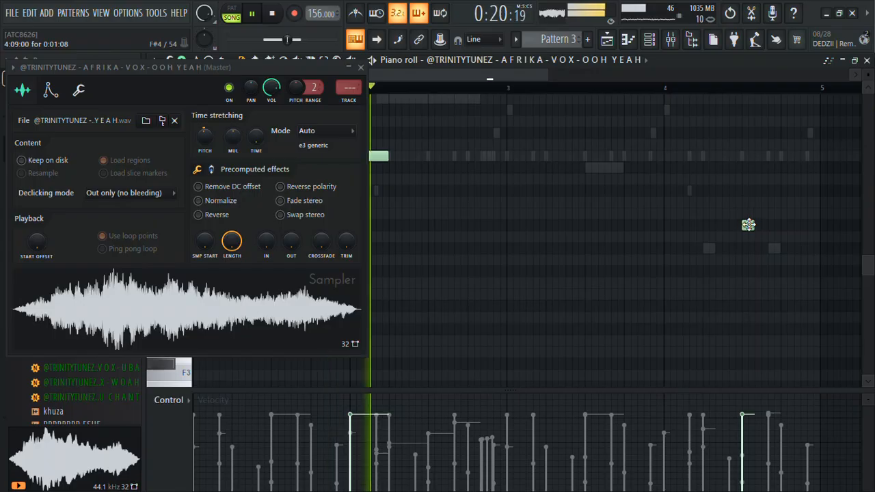
{"action": "left_click", "coordinate": [747, 248]}
{"action": "left_click", "coordinate": [786, 249]}
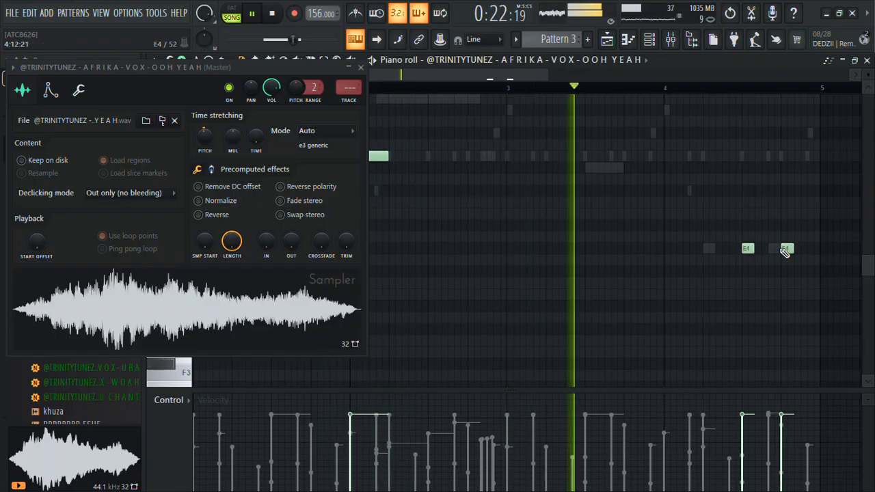